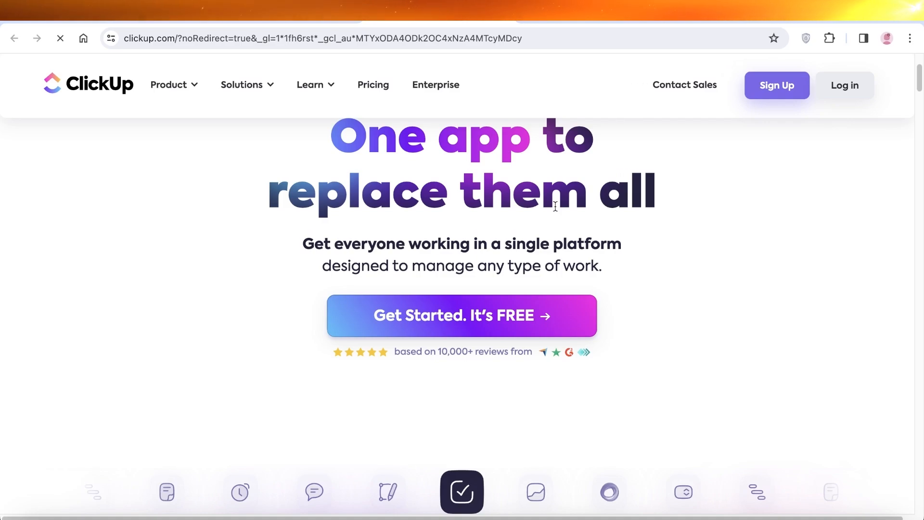
# Look through the ClickUp homepage, from the project management preview to the solutions offered for each team
pyautogui.scroll(-10, 554, 202)
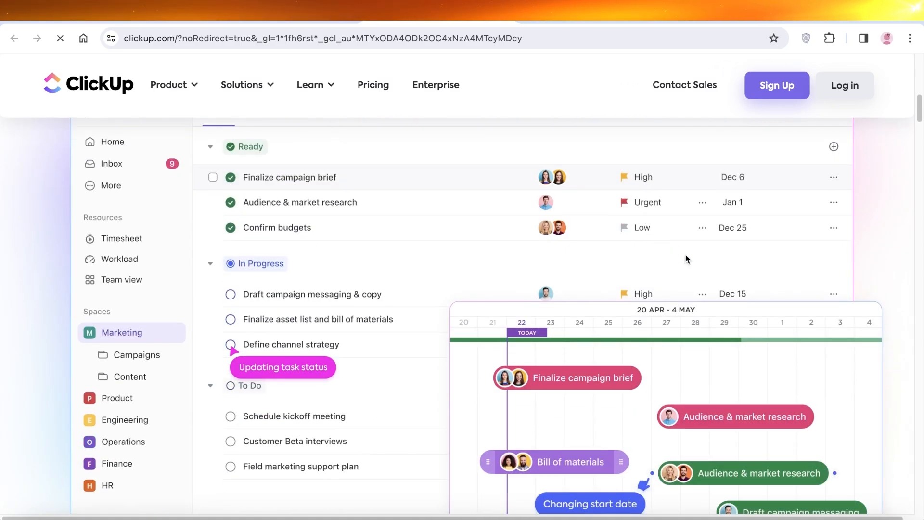
pyautogui.scroll(5, 664, 229)
pyautogui.scroll(-2, 665, 225)
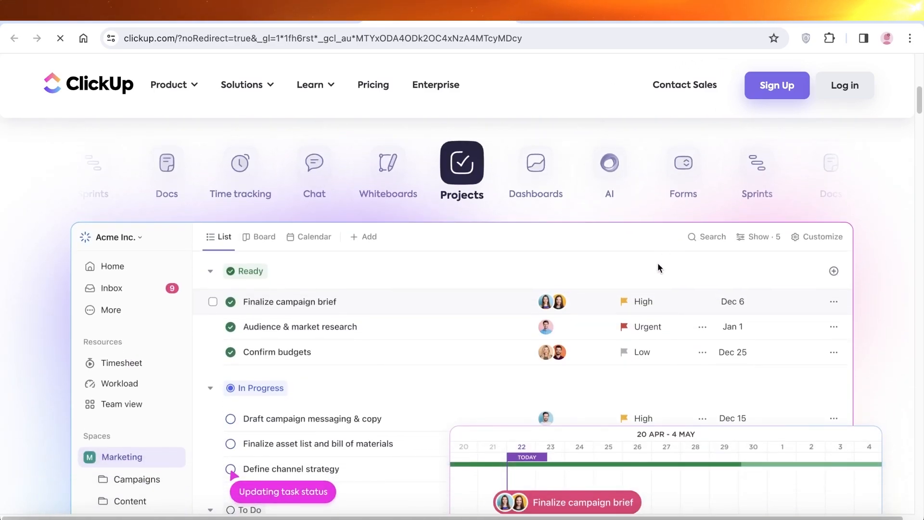
pyautogui.scroll(-2, 658, 289)
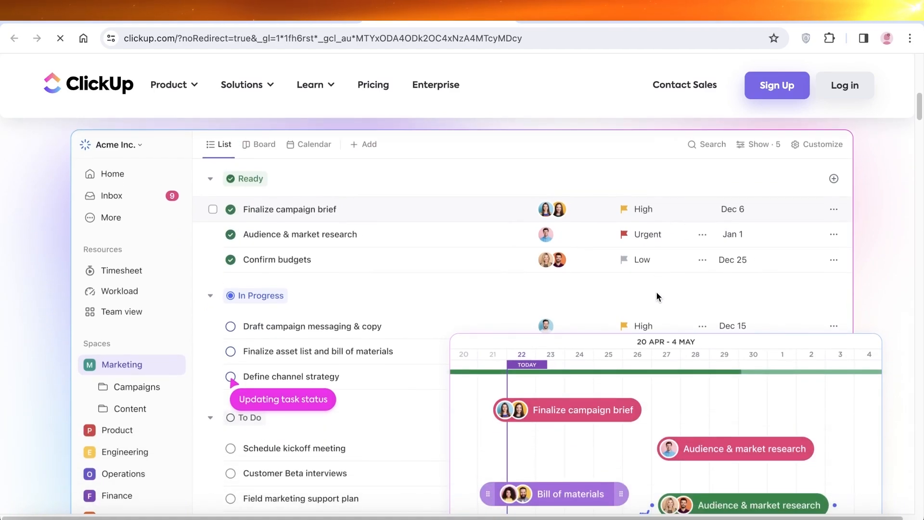
pyautogui.scroll(-2, 651, 311)
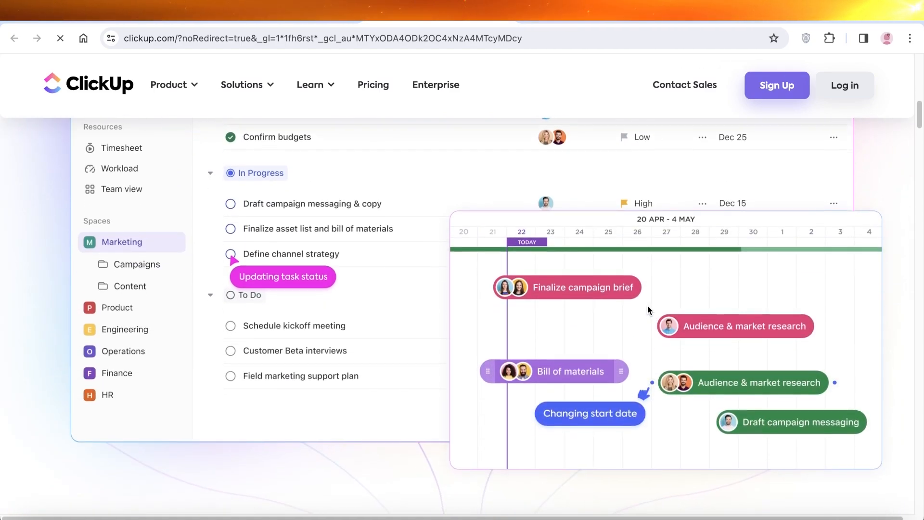
pyautogui.scroll(-5, 648, 305)
pyautogui.scroll(-12, 647, 306)
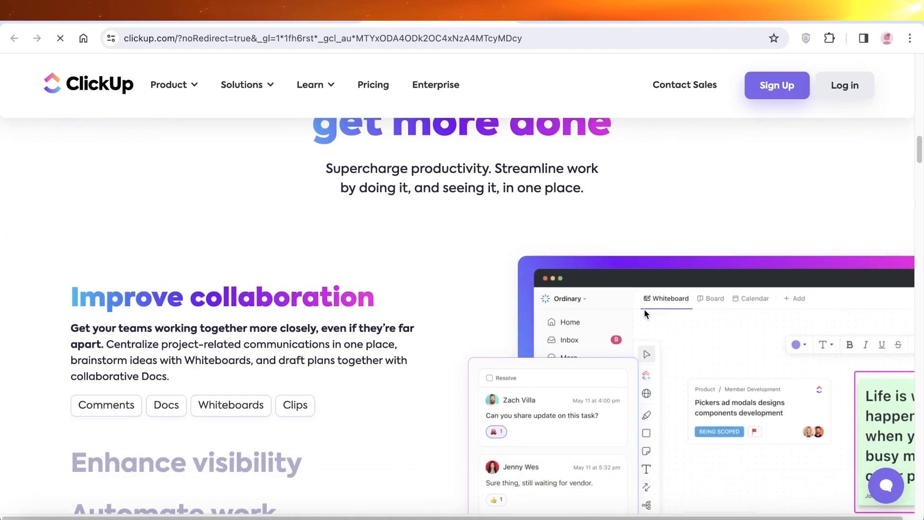
pyautogui.scroll(-10, 645, 316)
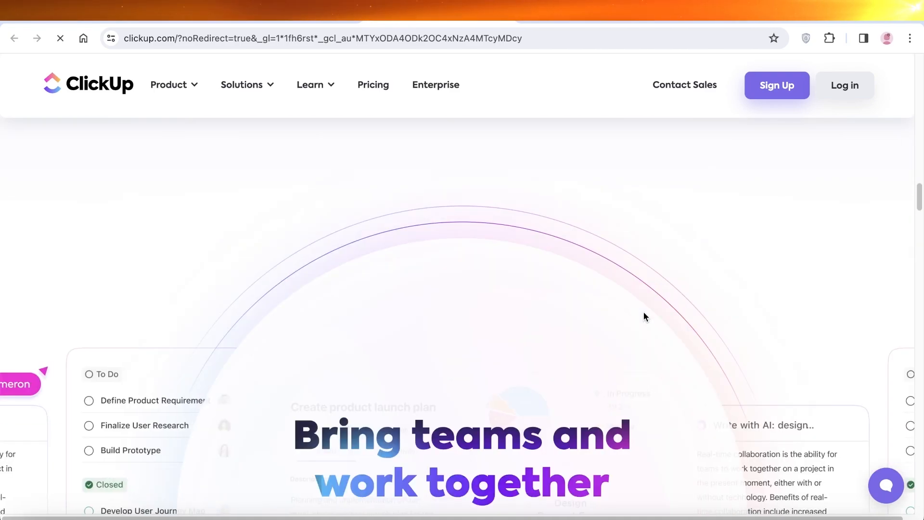
pyautogui.scroll(-5, 644, 318)
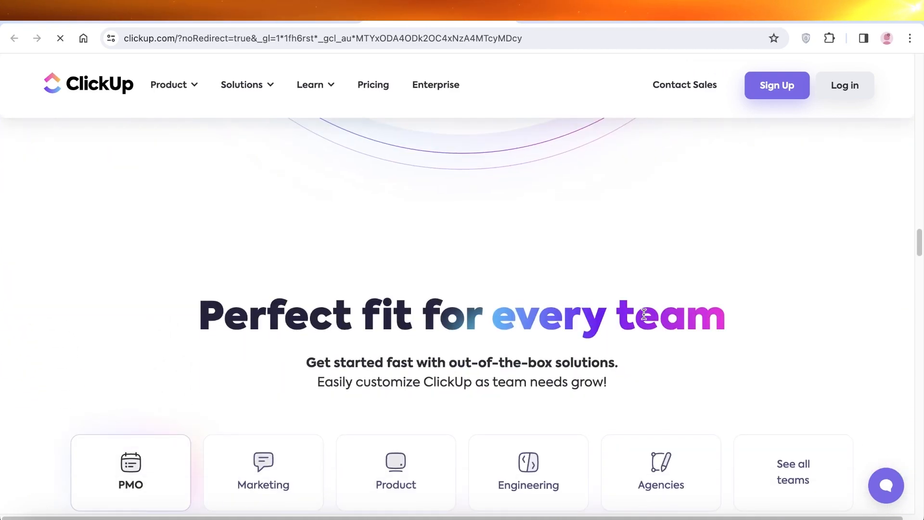
pyautogui.scroll(-3, 644, 322)
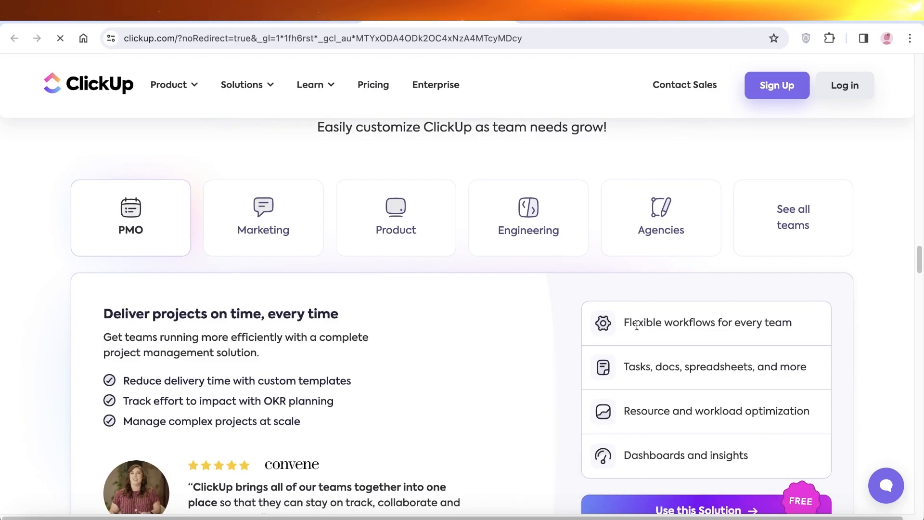
pyautogui.scroll(-2, 636, 326)
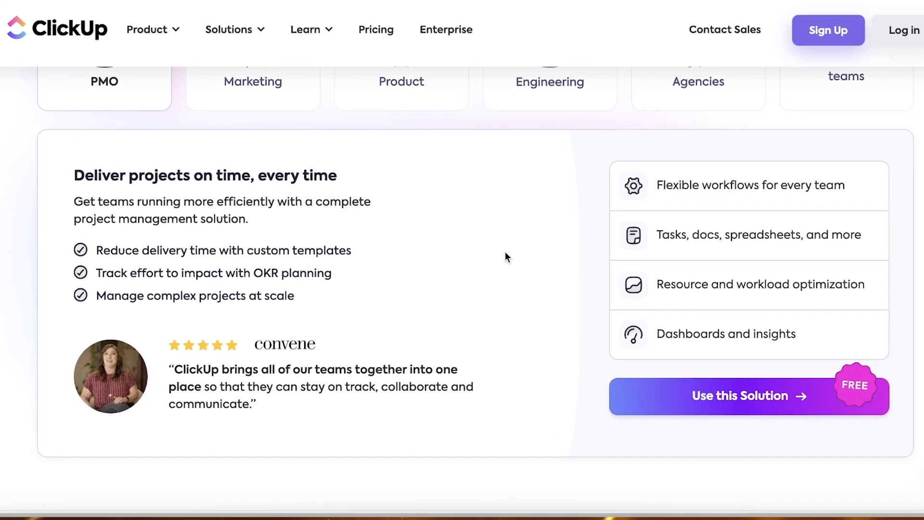
# Open the sign-up form, enter the full name and a password with the prefilled email, and submit it
pyautogui.click(820, 35)
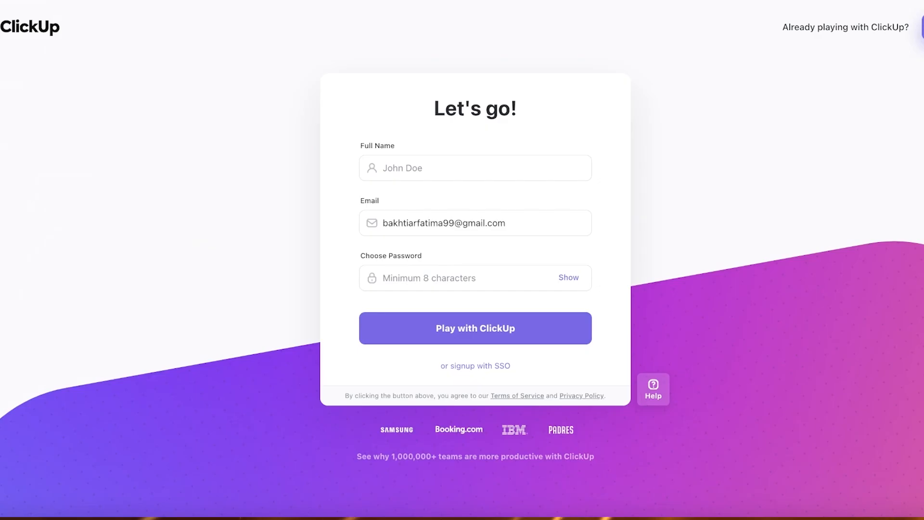
pyautogui.click(402, 166)
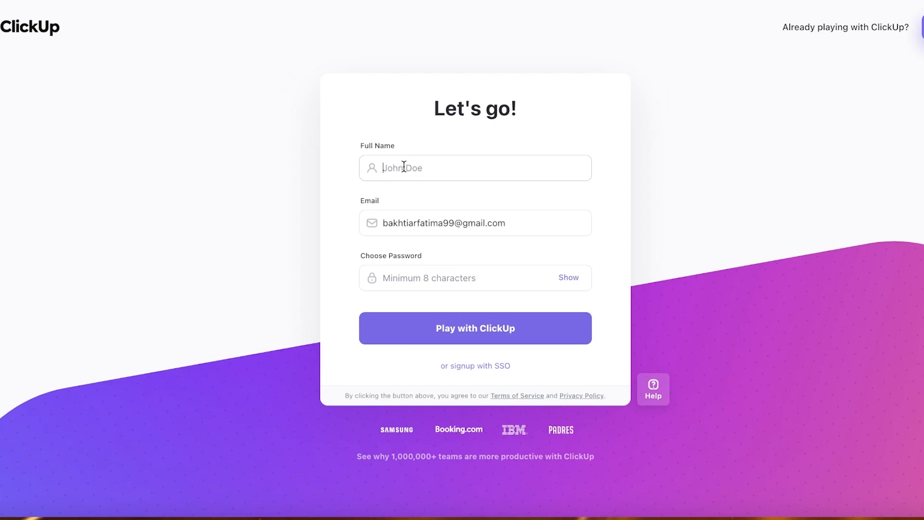
pyautogui.write('Jane Doe')
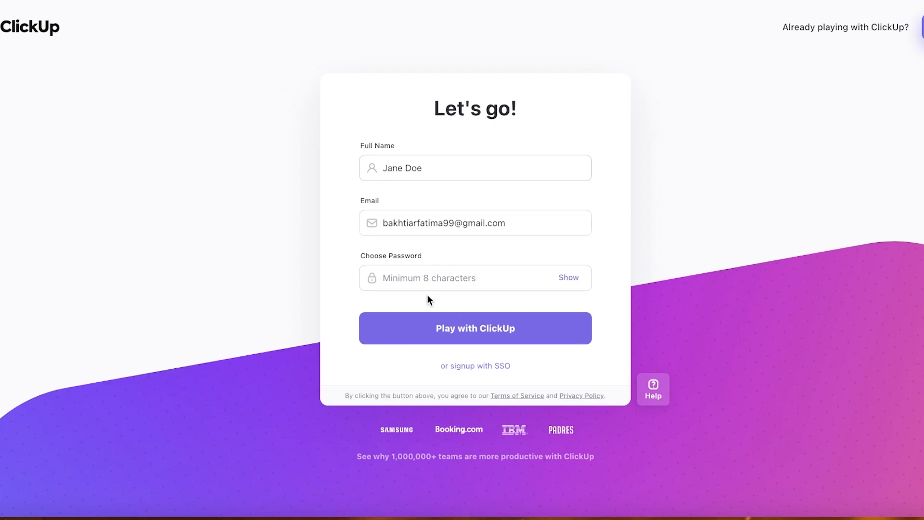
pyautogui.click(426, 267)
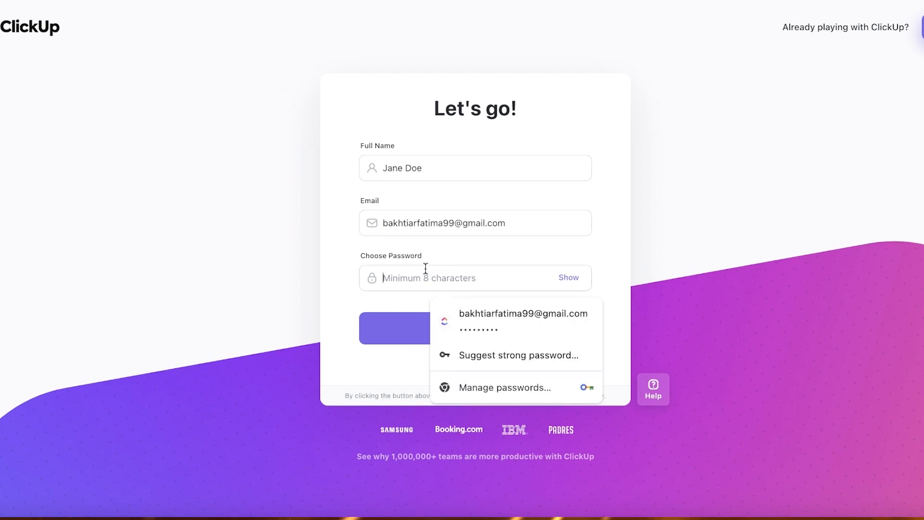
pyautogui.write('•••••••••')
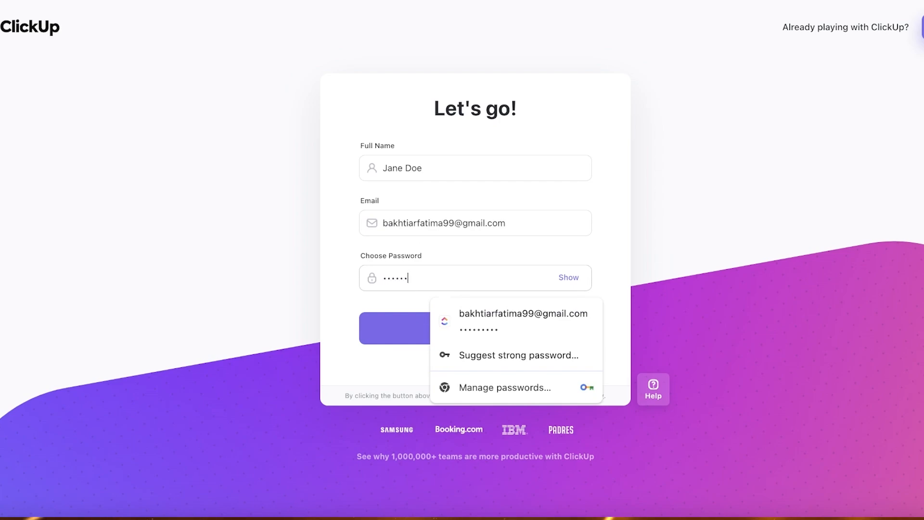
pyautogui.click(411, 330)
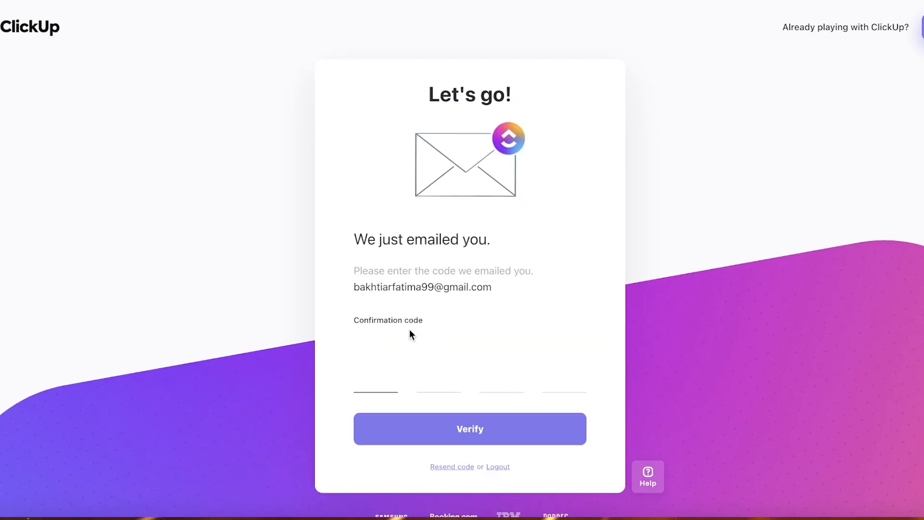
# Open the Gmail inbox in a new tab and verify the account from the ClickUp verification email
pyautogui.press('super+t')
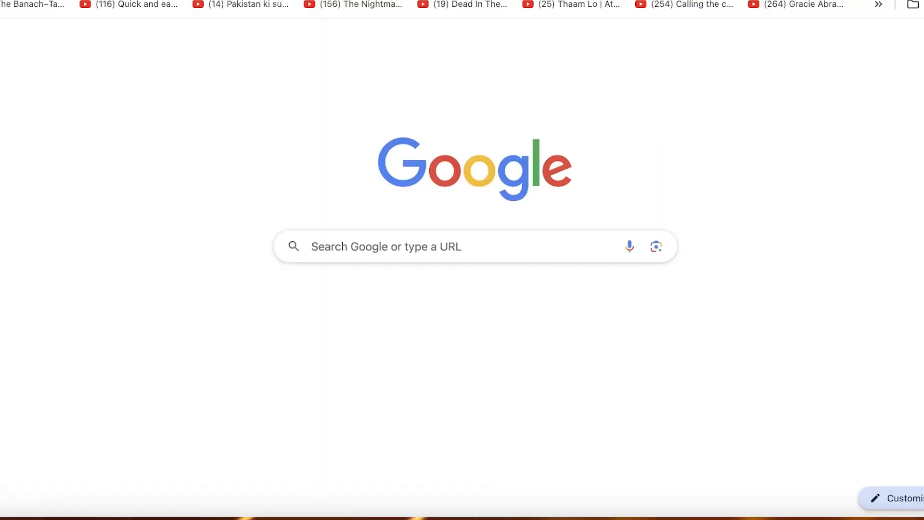
pyautogui.write('gmail')
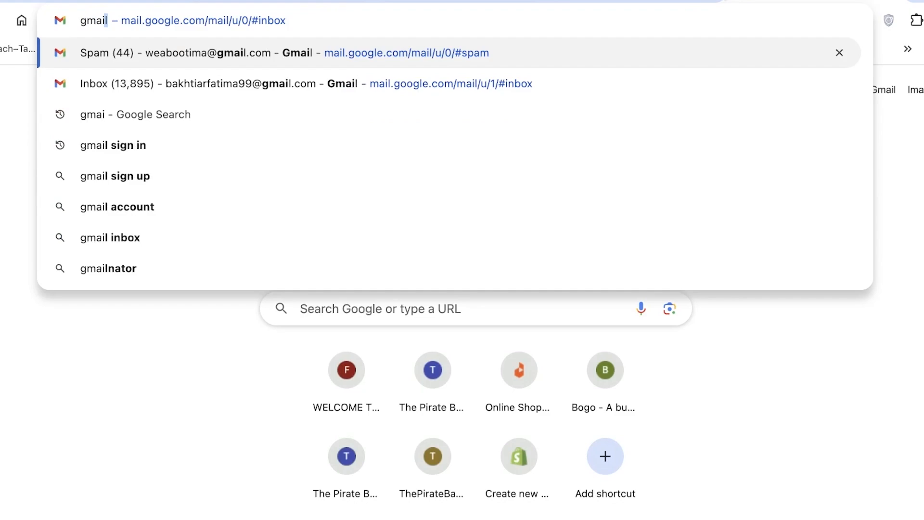
pyautogui.click(655, 99)
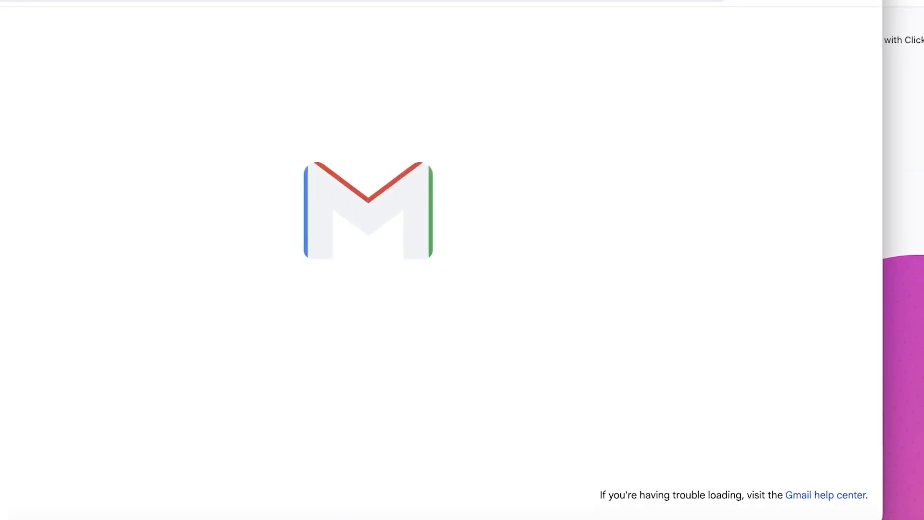
pyautogui.click(489, 132)
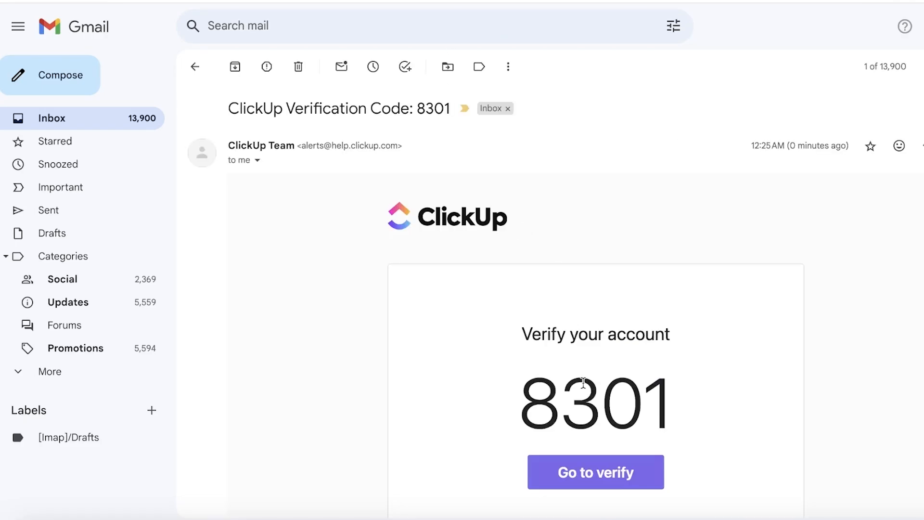
pyautogui.click(588, 475)
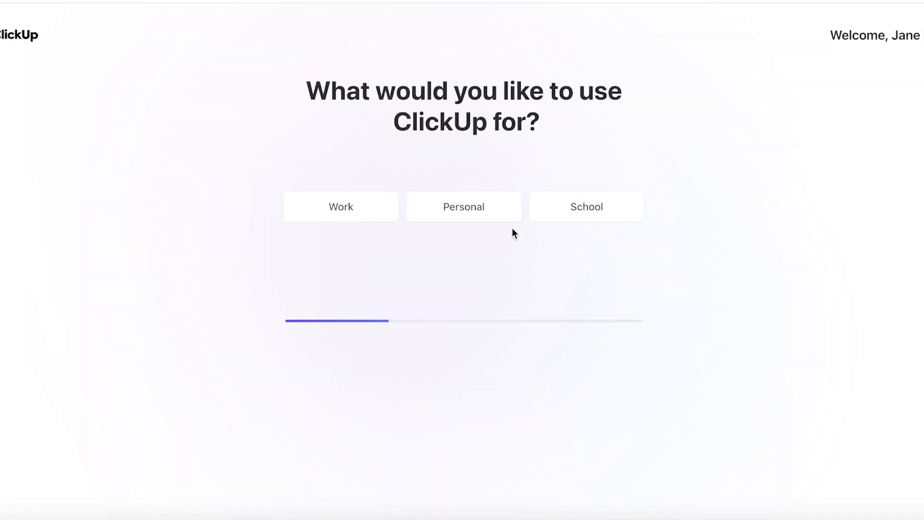
# Complete the onboarding questions with Work as the use and Marketing as the solution, skipping the referral source and the invitations
pyautogui.click(377, 215)
pyautogui.click(372, 219)
pyautogui.click(372, 219)
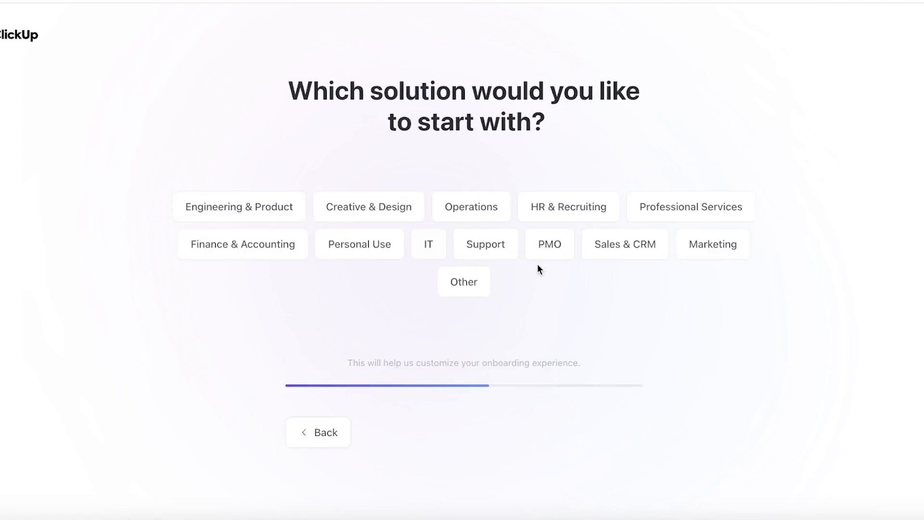
pyautogui.click(688, 252)
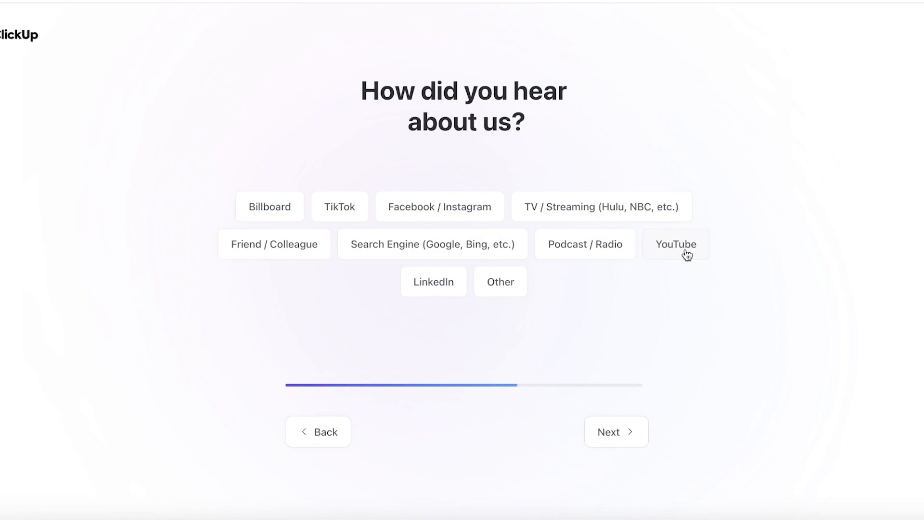
pyautogui.click(609, 441)
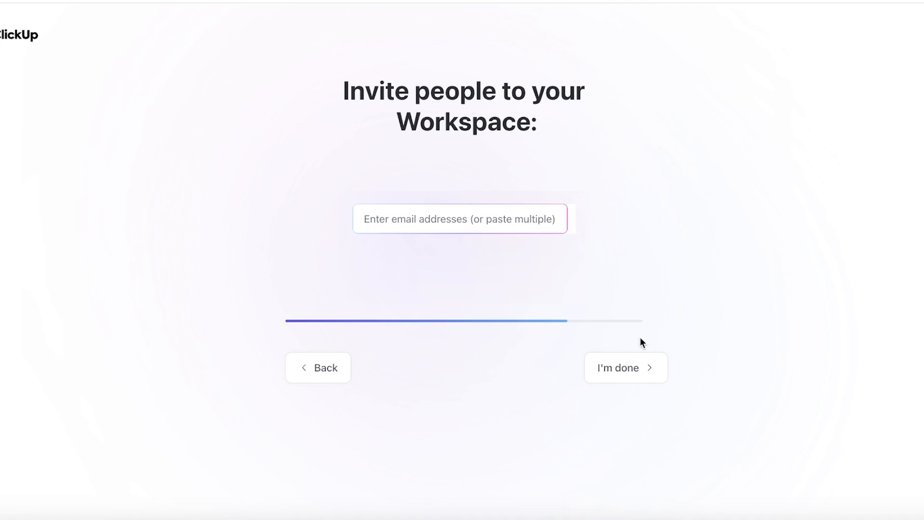
pyautogui.click(622, 367)
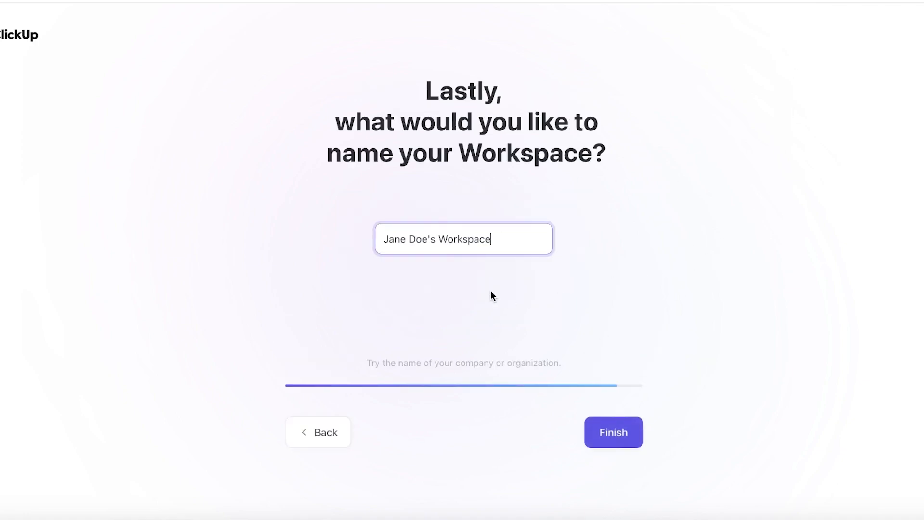
# Name the Workspace Durden, finish the setup, and dismiss the welcome video and the Getting started checklist
pyautogui.tripleClick(489, 231)
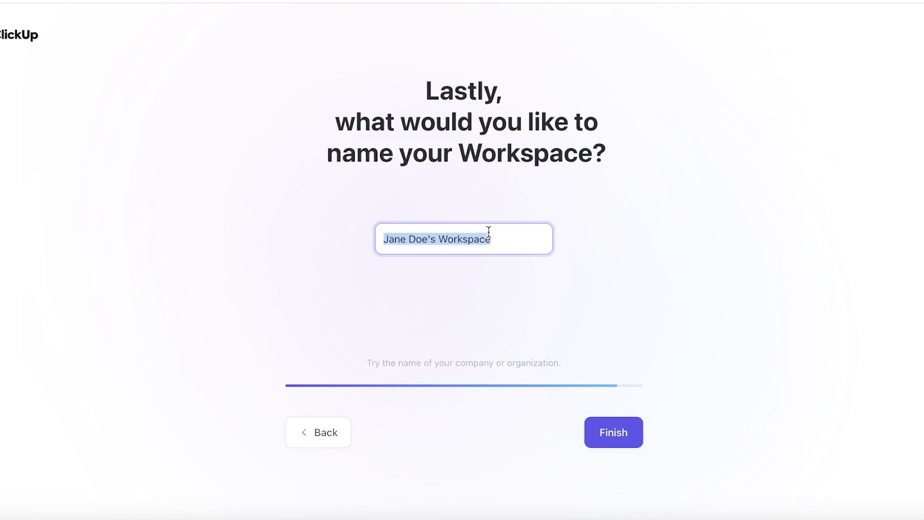
pyautogui.write('Durden')
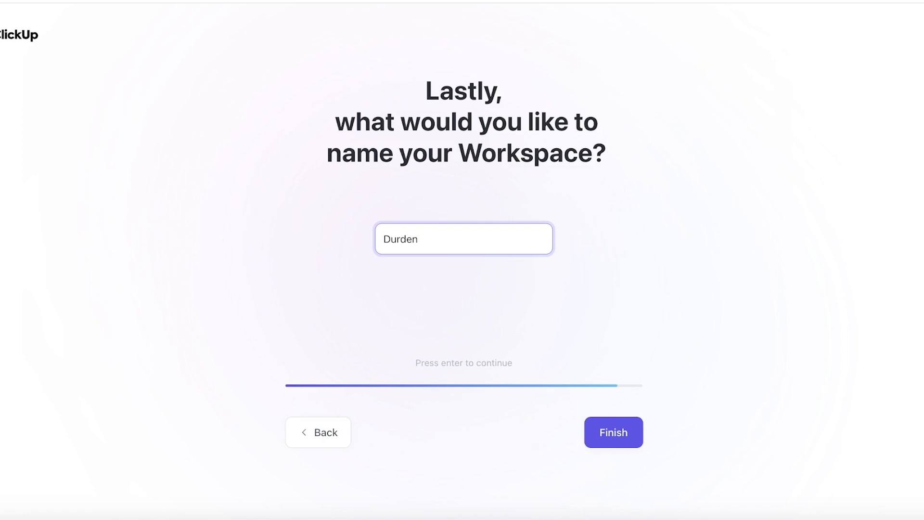
pyautogui.click(628, 435)
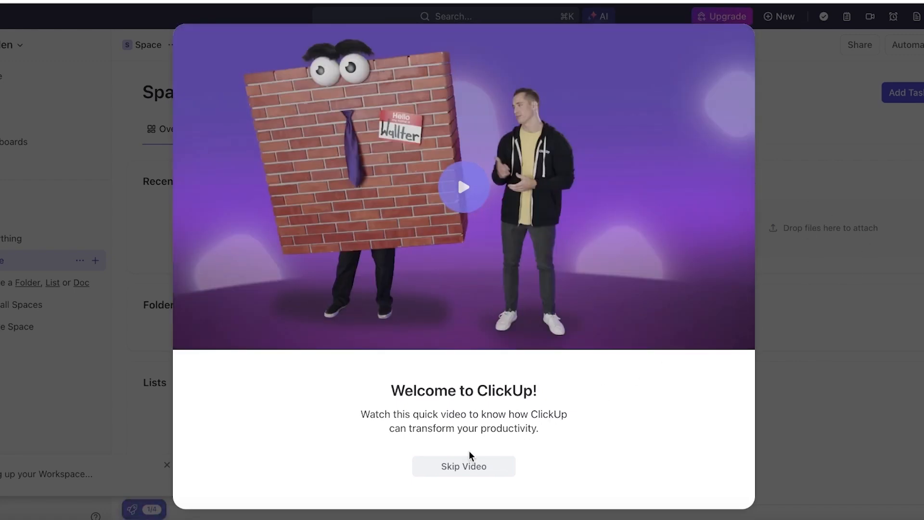
pyautogui.click(460, 465)
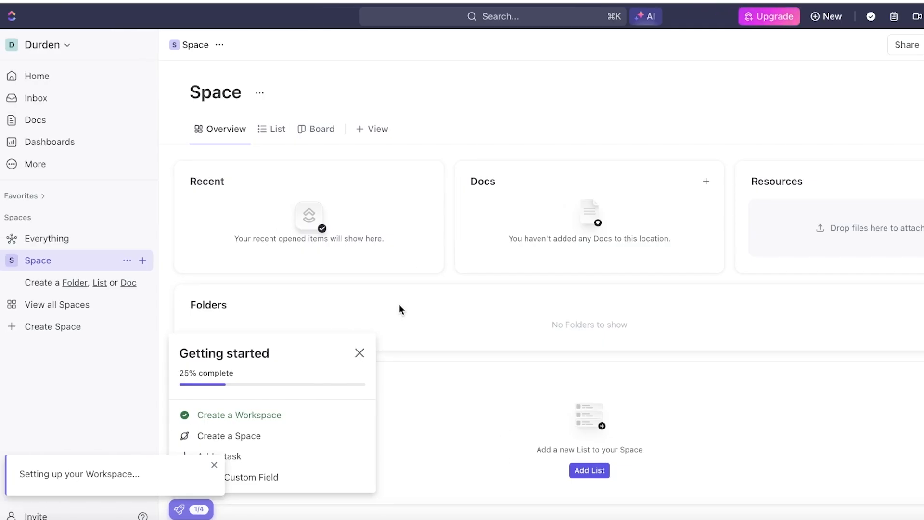
pyautogui.click(360, 353)
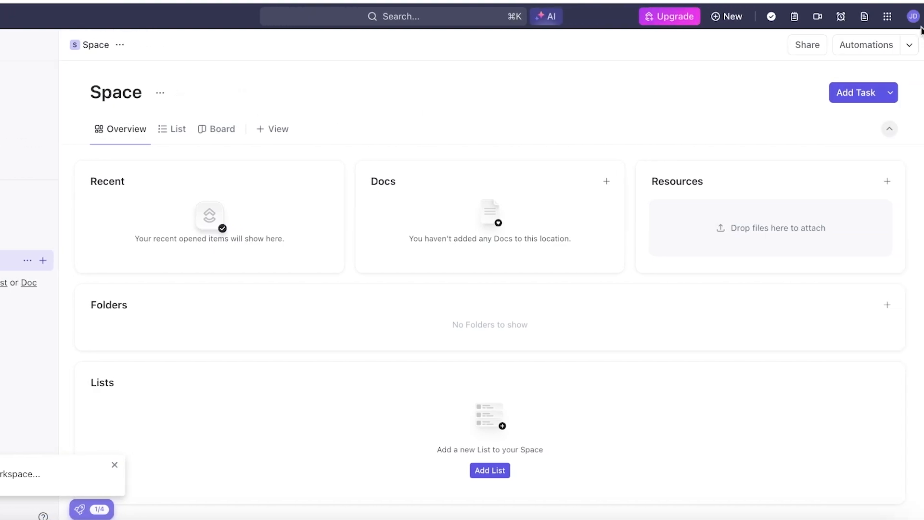
# Open the account's theme options, try the black color theme and apply the pink one
pyautogui.click(914, 17)
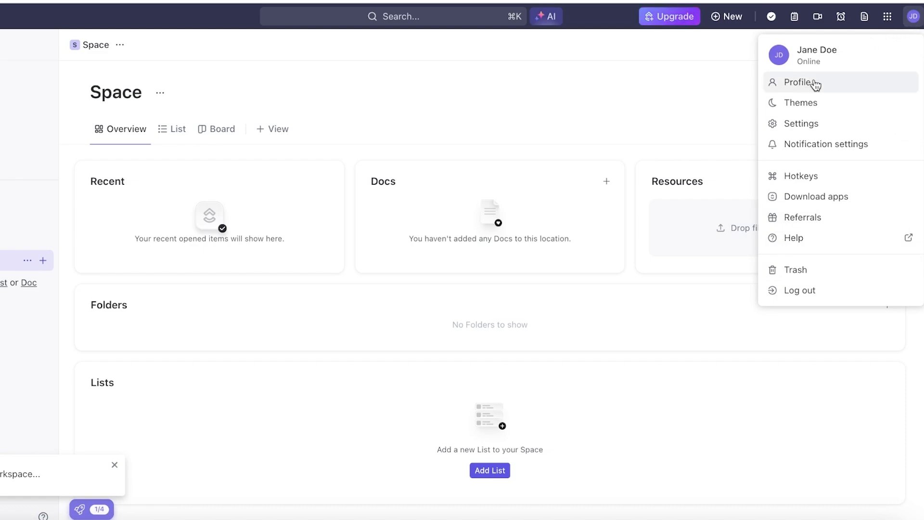
pyautogui.click(823, 103)
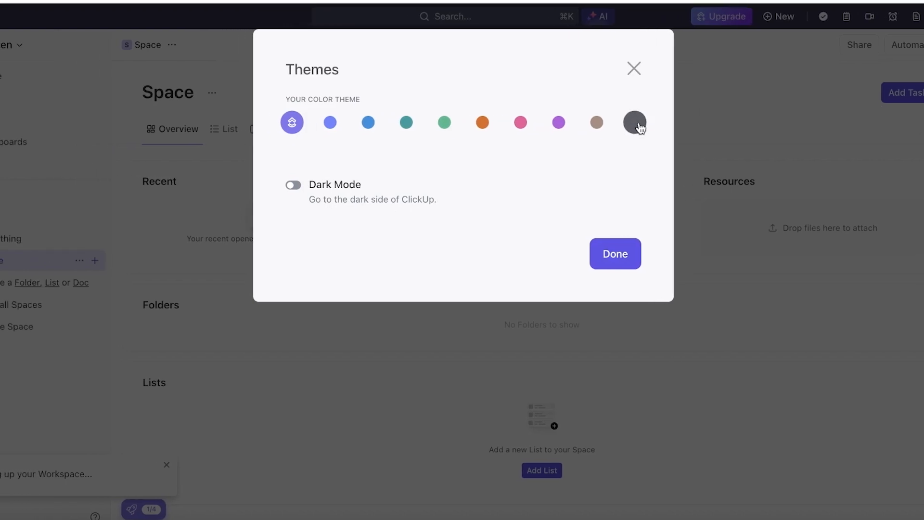
pyautogui.click(635, 123)
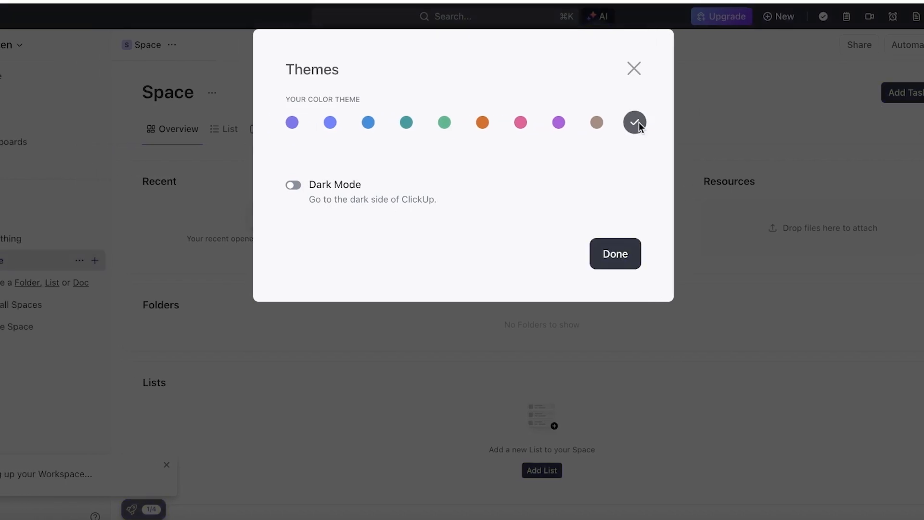
pyautogui.click(520, 122)
pyautogui.click(622, 254)
# Open the settings of the Durden Workspace
pyautogui.click(920, 16)
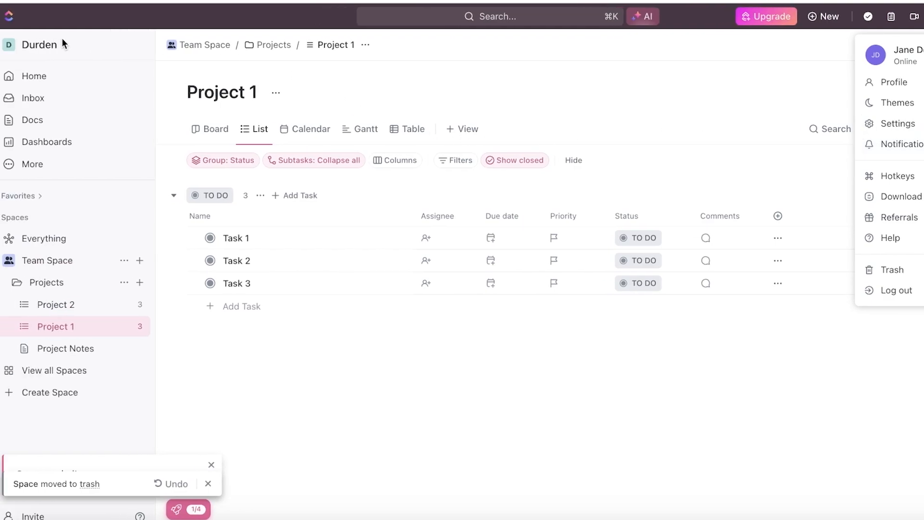
pyautogui.click(60, 41)
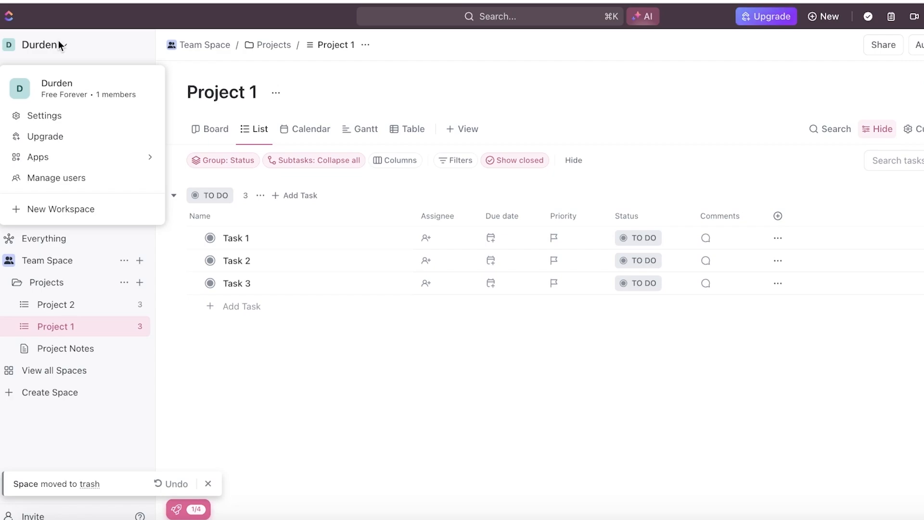
pyautogui.click(58, 115)
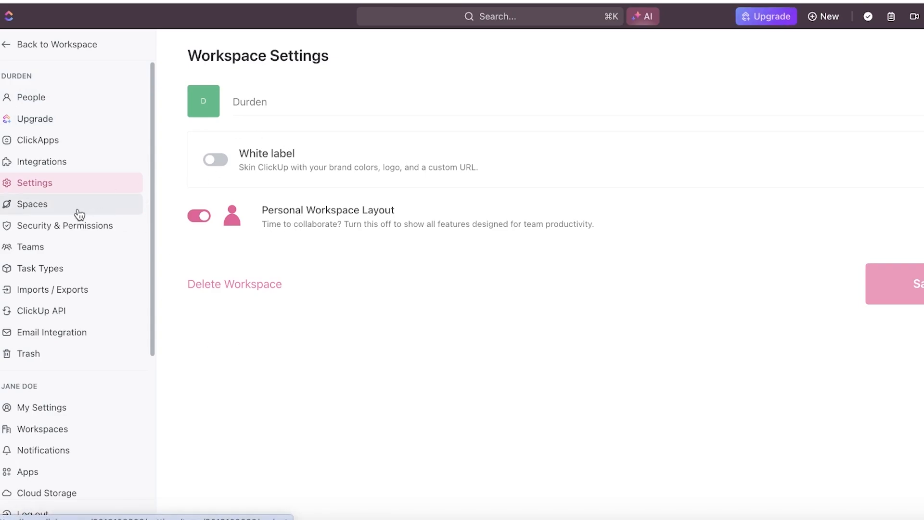
# Leave the Durden settings and start a new Workspace named Production Agency
pyautogui.click(10, 44)
pyautogui.click(14, 46)
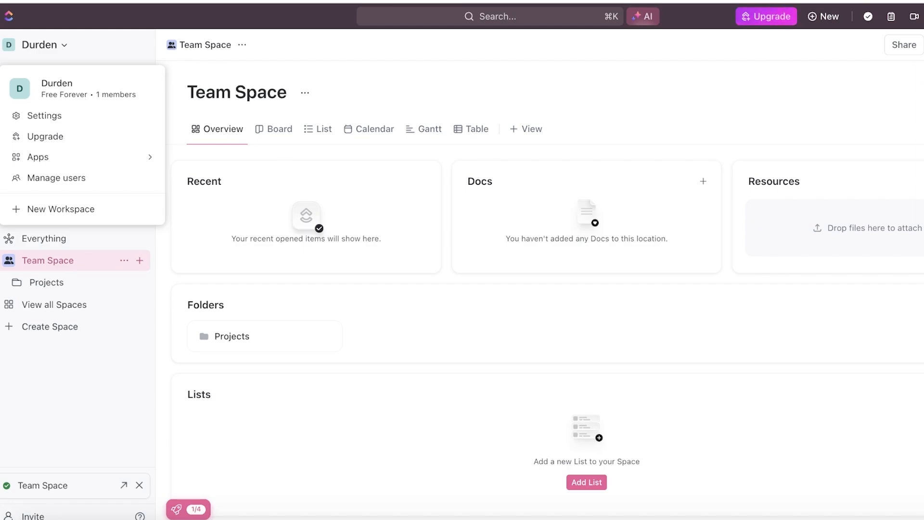
pyautogui.click(59, 210)
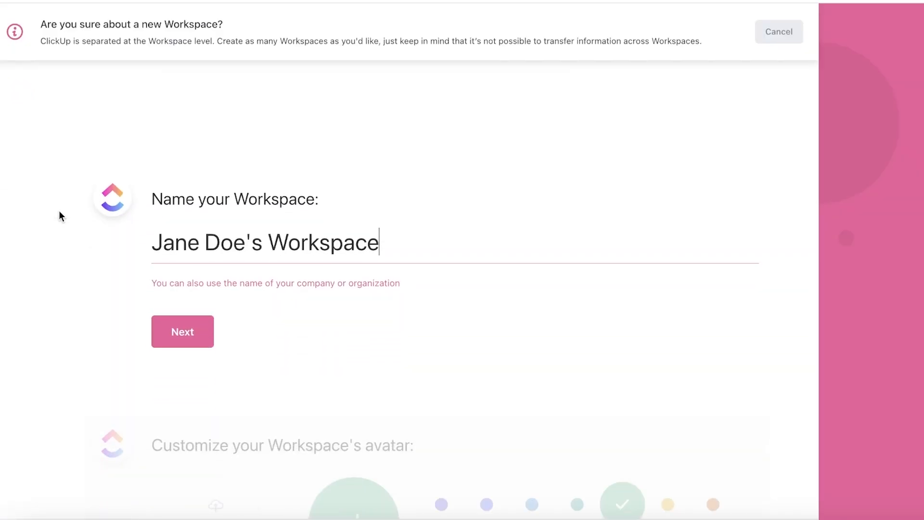
pyautogui.tripleClick(269, 233)
pyautogui.write('Agen')
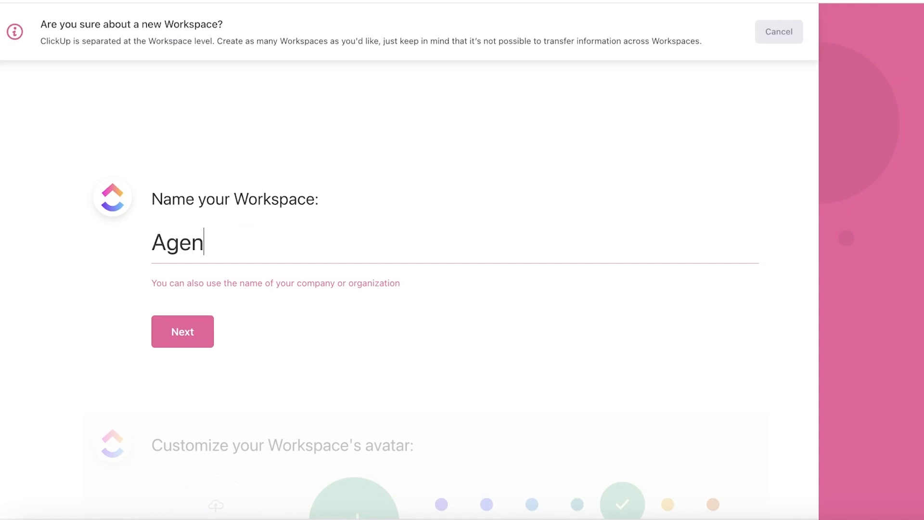
pyautogui.press('BackSpace')
pyautogui.press('BackSpace')
pyautogui.press('BackSpace')
pyautogui.press('BackSpace')
pyautogui.write('Production Agency')
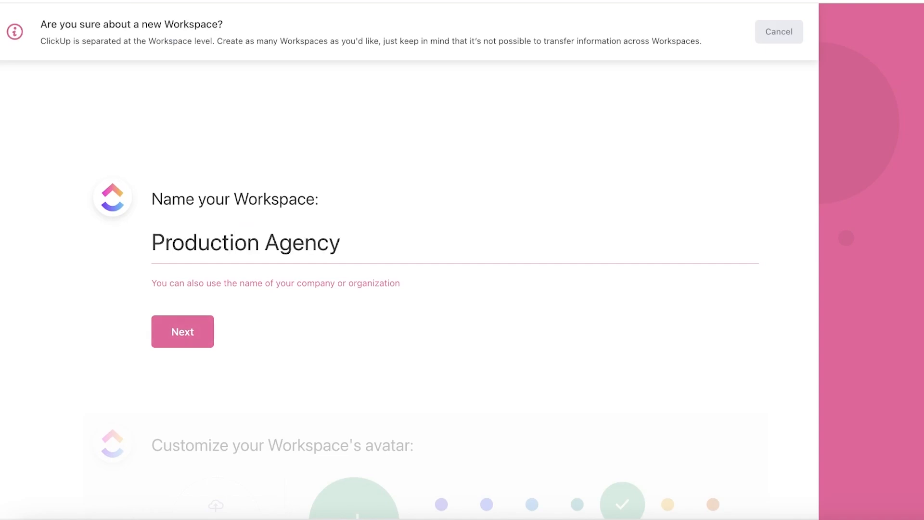
pyautogui.click(186, 333)
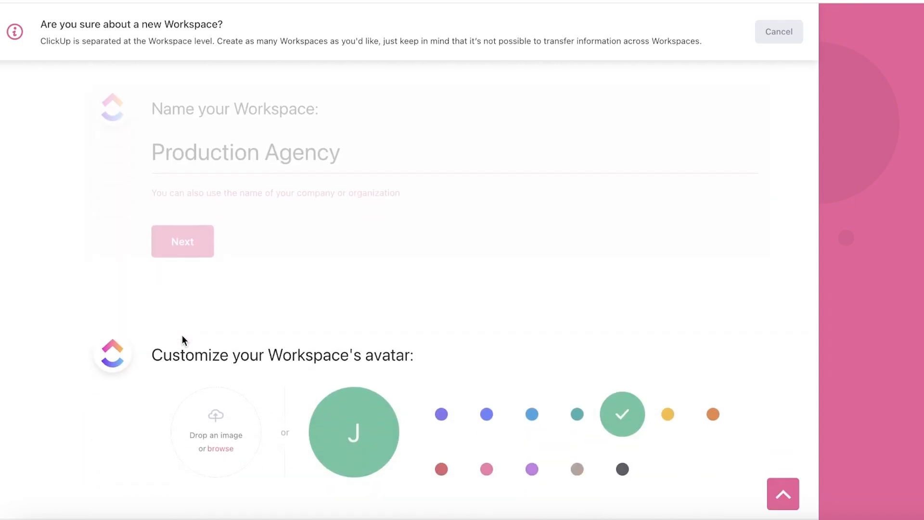
# Give the Workspace a pink avatar, set the team size to Just me, decline importing from other tools, and finish the setup
pyautogui.click(486, 288)
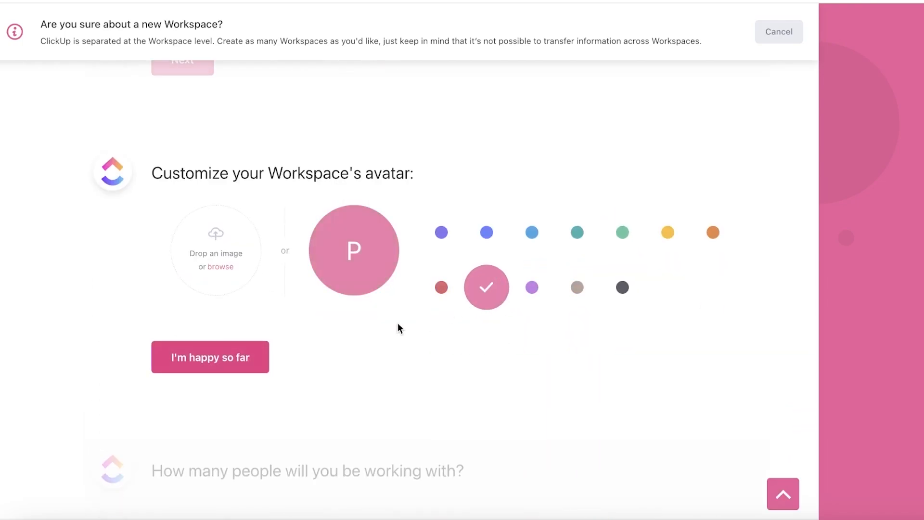
pyautogui.click(231, 363)
pyautogui.click(177, 281)
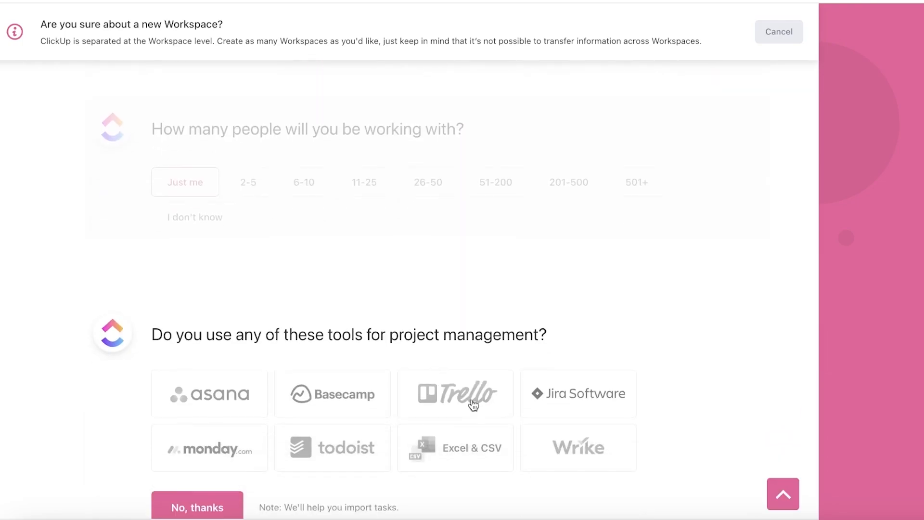
pyautogui.scroll(-10, 510, 413)
pyautogui.scroll(7, 244, 251)
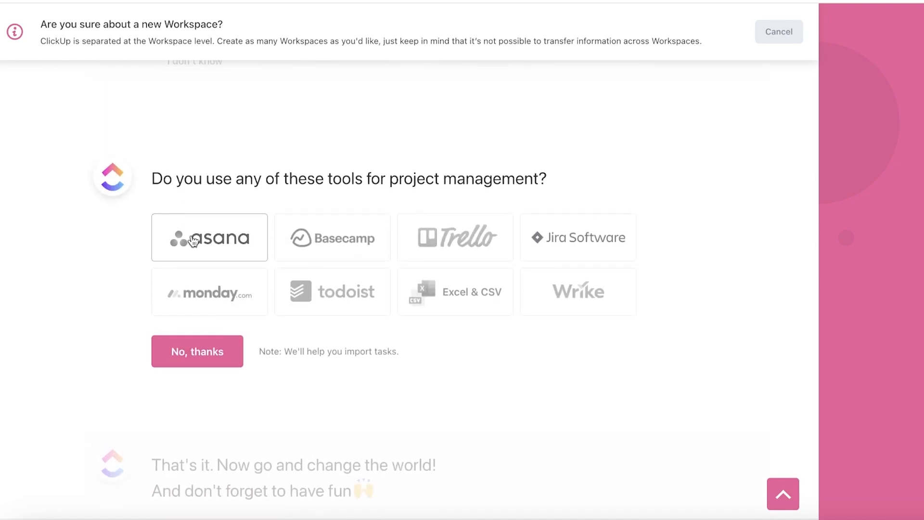
pyautogui.click(230, 353)
pyautogui.click(240, 309)
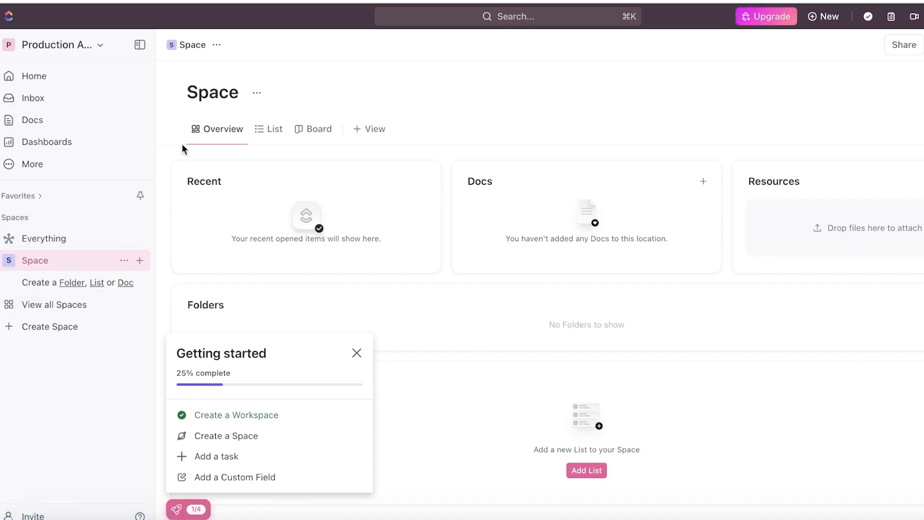
# Review the Production Agency settings for Spaces, the Space's ClickApps, and Security & Permissions, and return to the Workspace
pyautogui.click(80, 48)
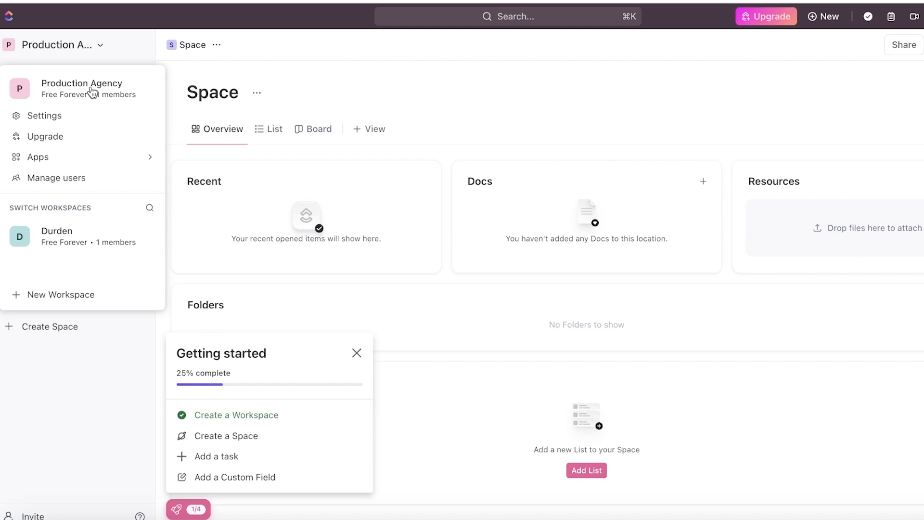
pyautogui.click(60, 121)
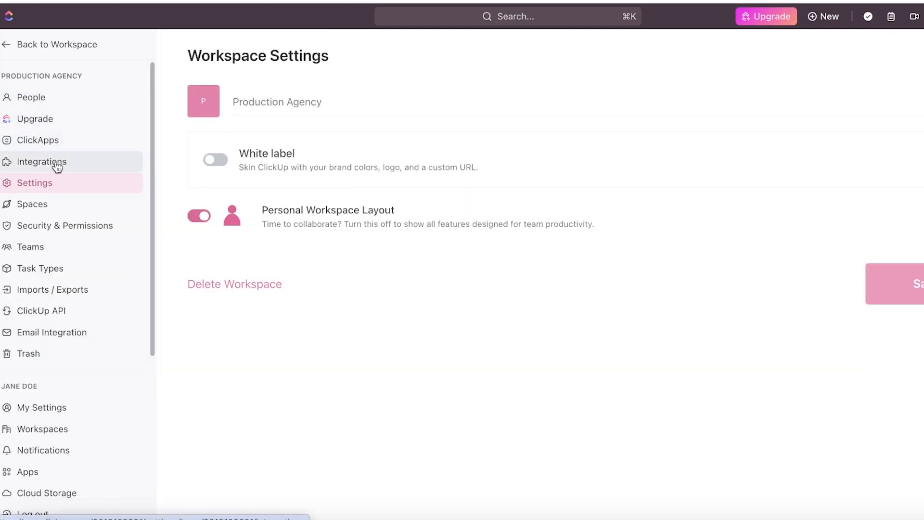
pyautogui.click(57, 202)
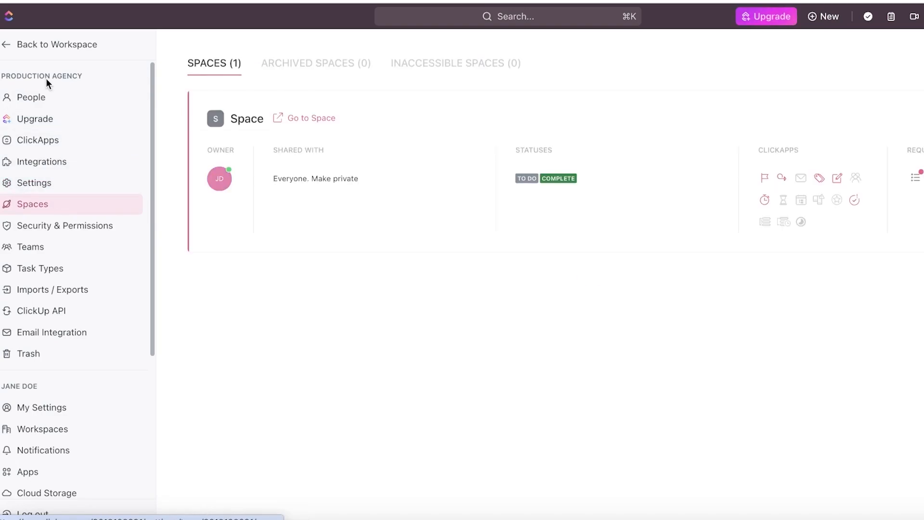
pyautogui.click(768, 203)
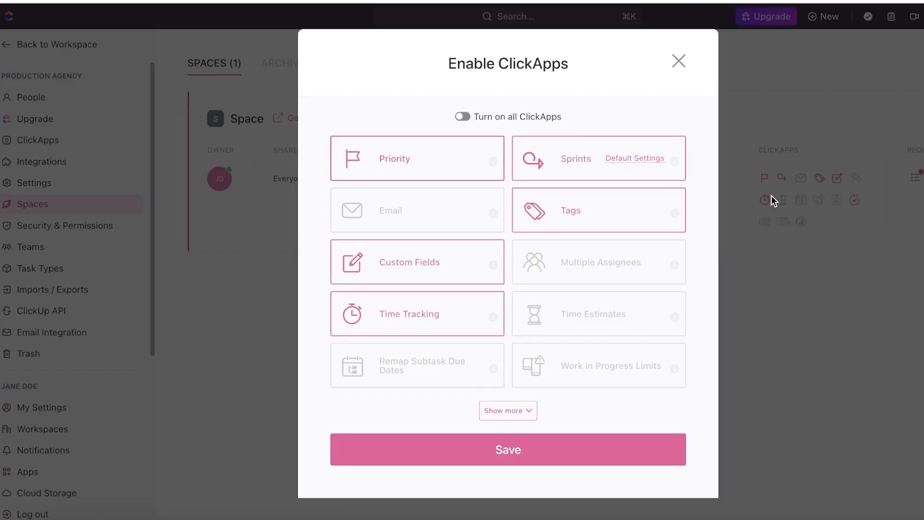
pyautogui.click(681, 61)
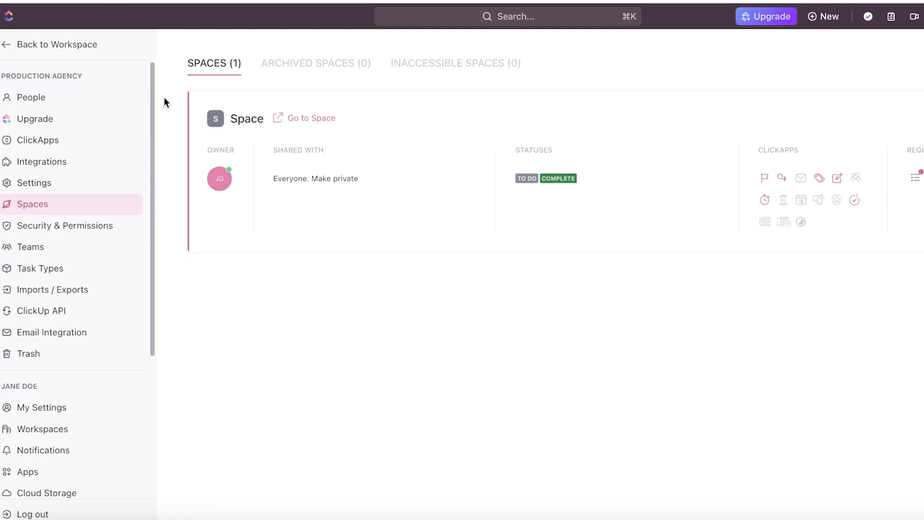
pyautogui.click(66, 231)
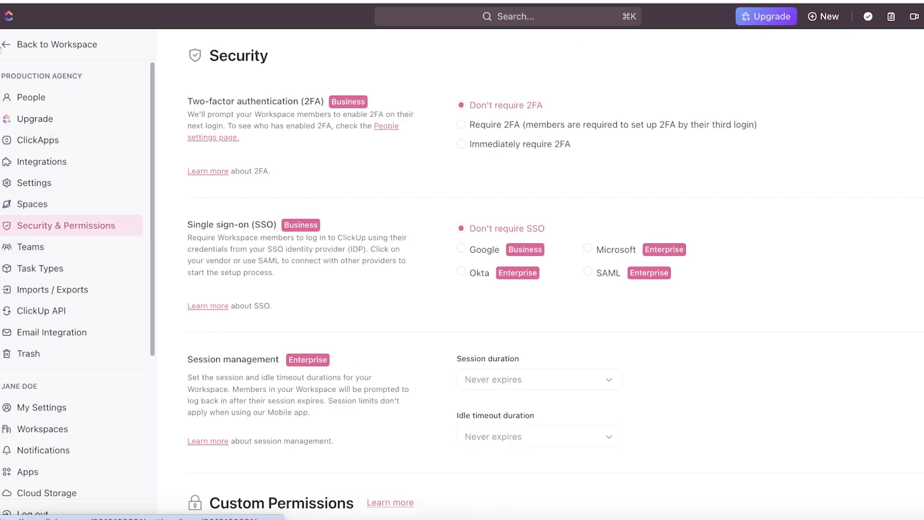
pyautogui.click(9, 45)
# Dismiss the Getting started checklist and view the Home, Docs and Dashboards pages
pyautogui.click(357, 353)
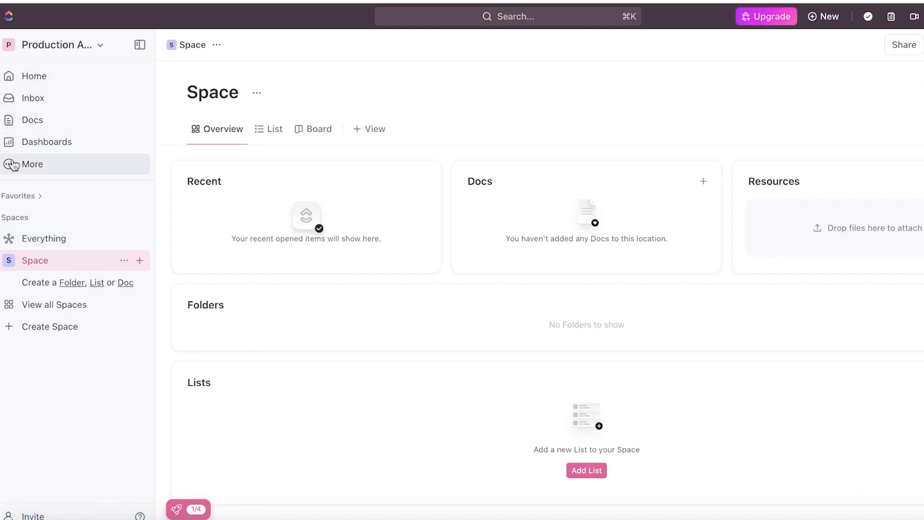
pyautogui.click(35, 83)
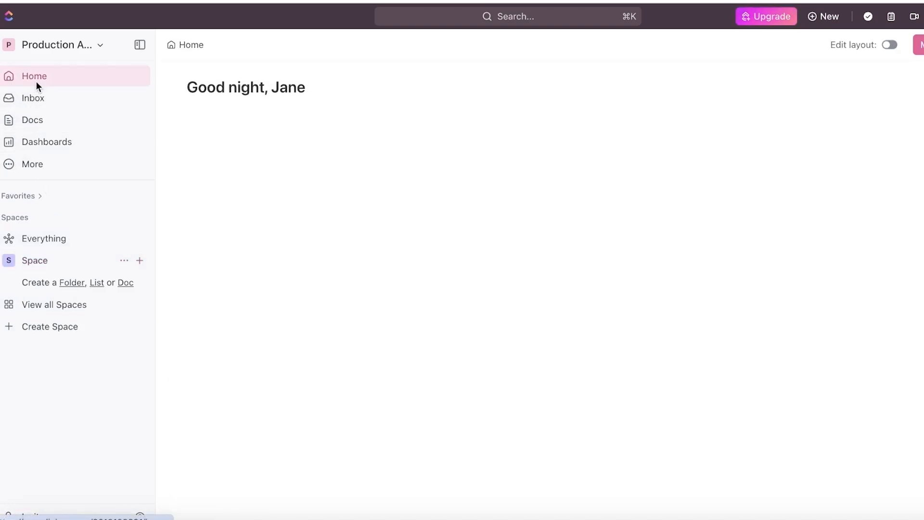
pyautogui.click(39, 119)
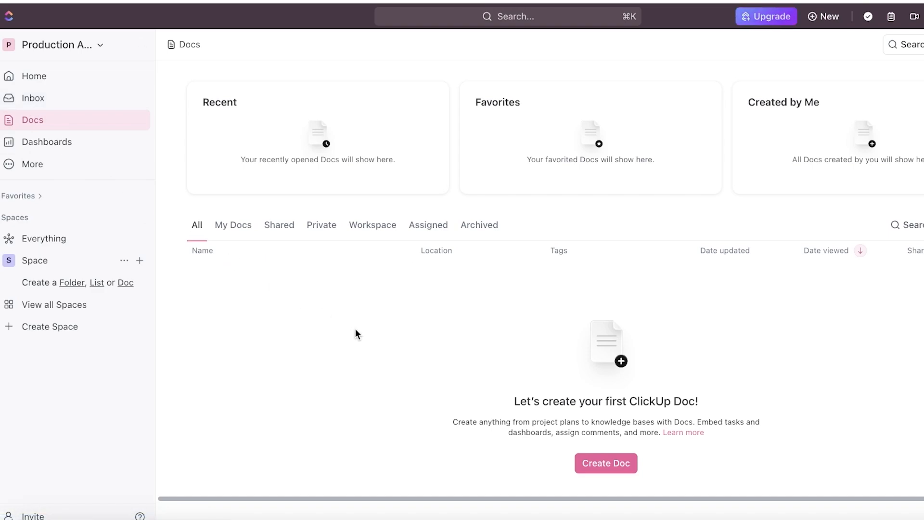
pyautogui.click(103, 150)
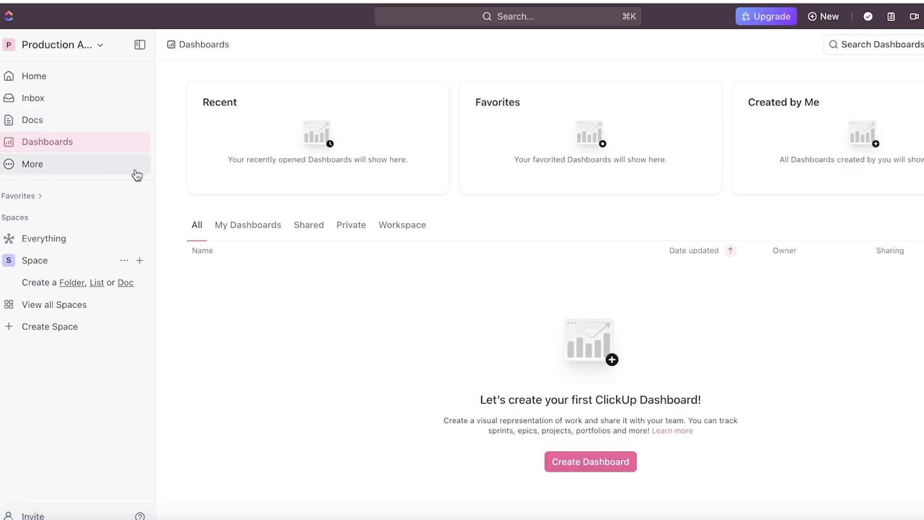
# Pin Whiteboards, Goals and Timesheets to the sidebar
pyautogui.click(64, 164)
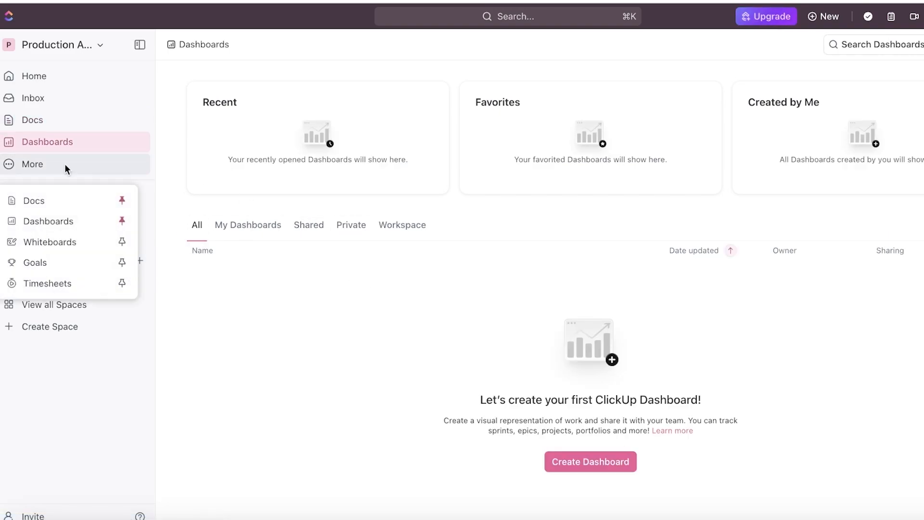
pyautogui.click(122, 241)
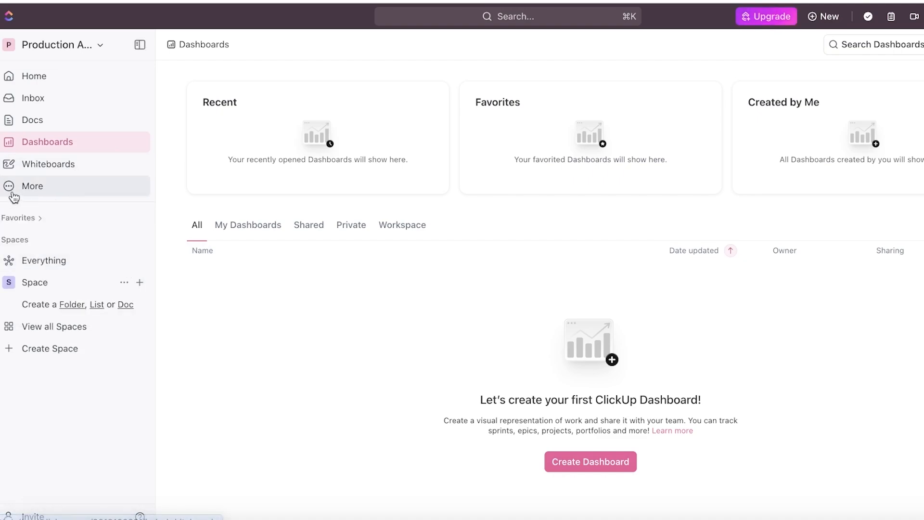
pyautogui.click(34, 190)
pyautogui.click(122, 285)
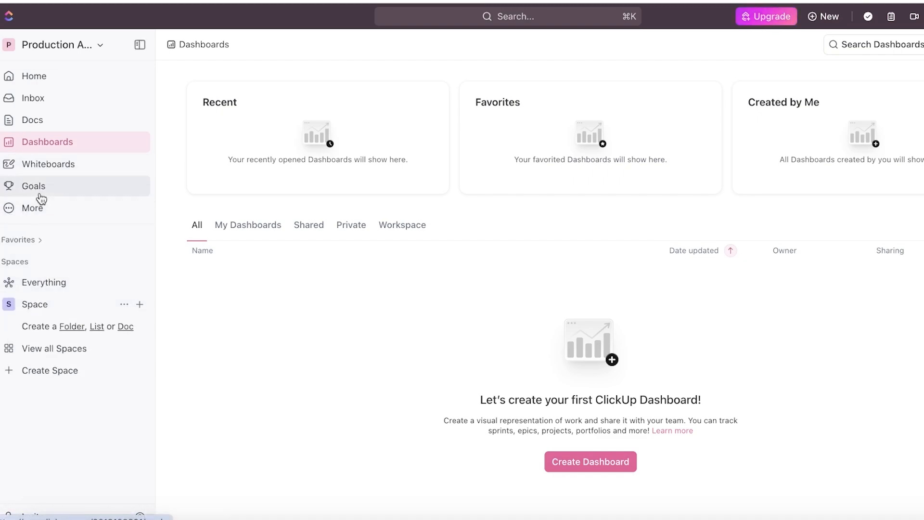
pyautogui.click(35, 208)
pyautogui.click(122, 326)
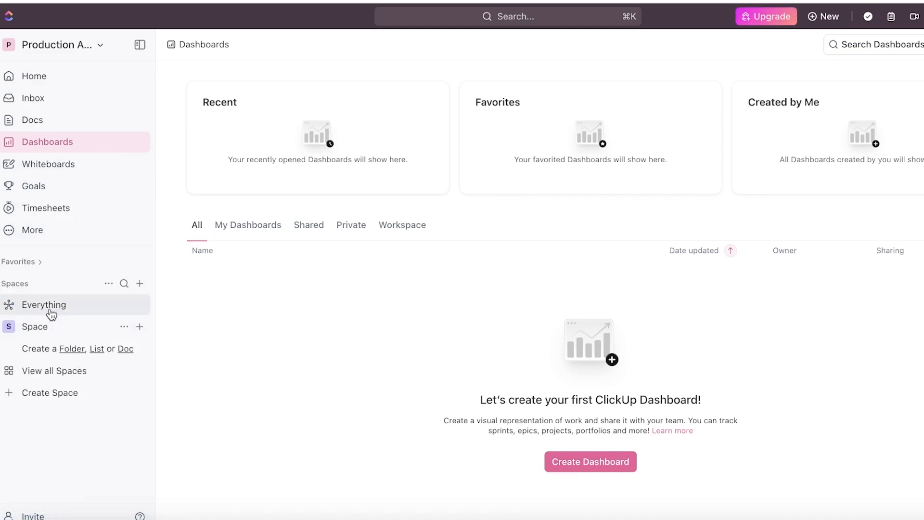
# Check the Favorites section and open the Everything view
pyautogui.click(38, 264)
pyautogui.click(40, 265)
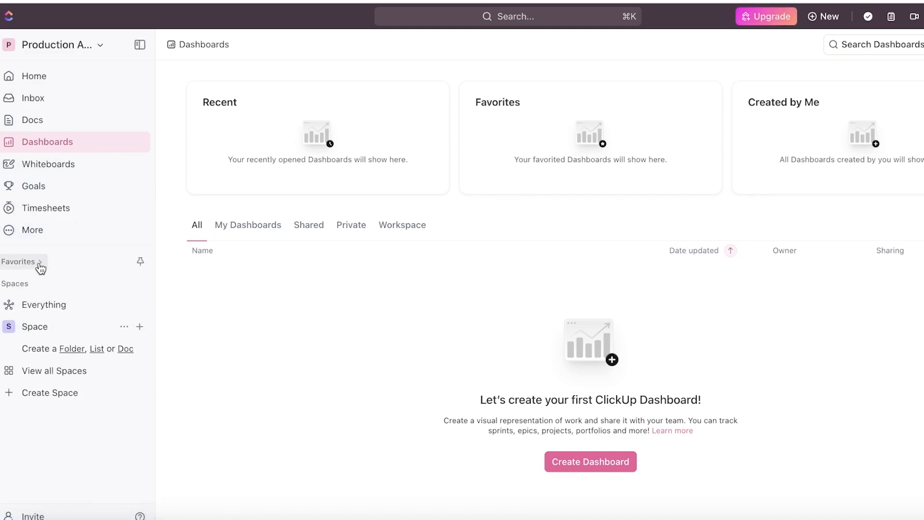
pyautogui.click(31, 303)
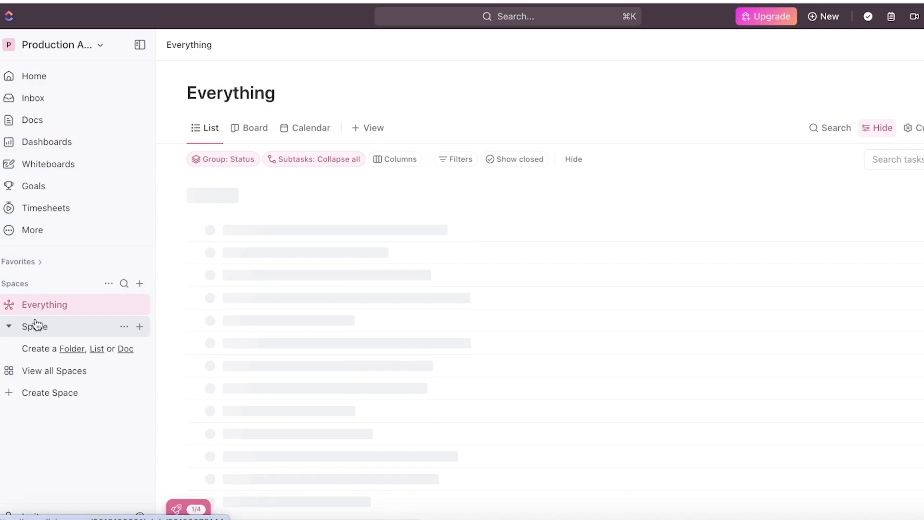
# Delete the default Space from the Production Agency Workspace, confirming with its name Space
pyautogui.click(72, 327)
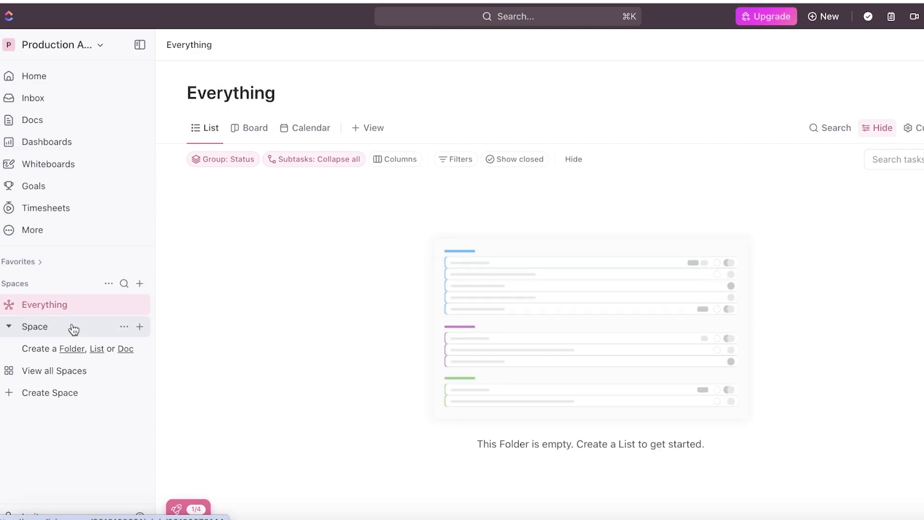
pyautogui.click(123, 326)
pyautogui.click(177, 483)
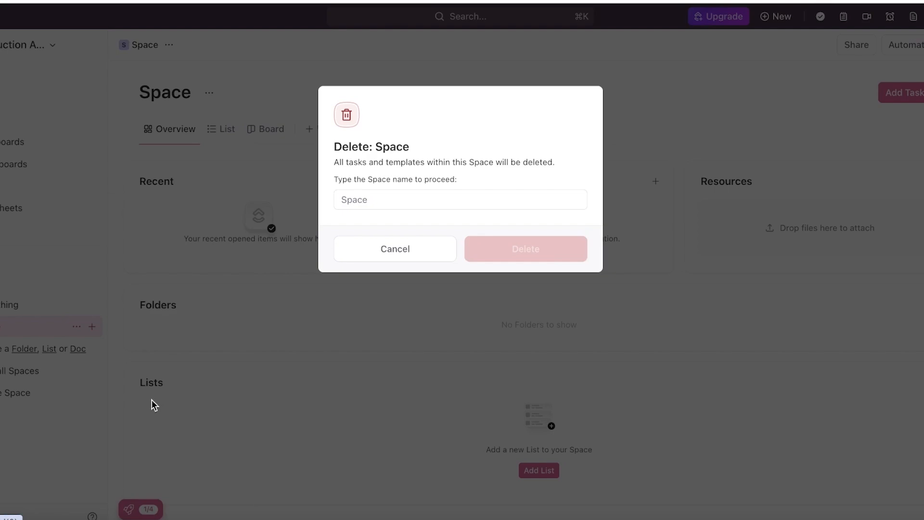
pyautogui.click(478, 206)
pyautogui.write('Space')
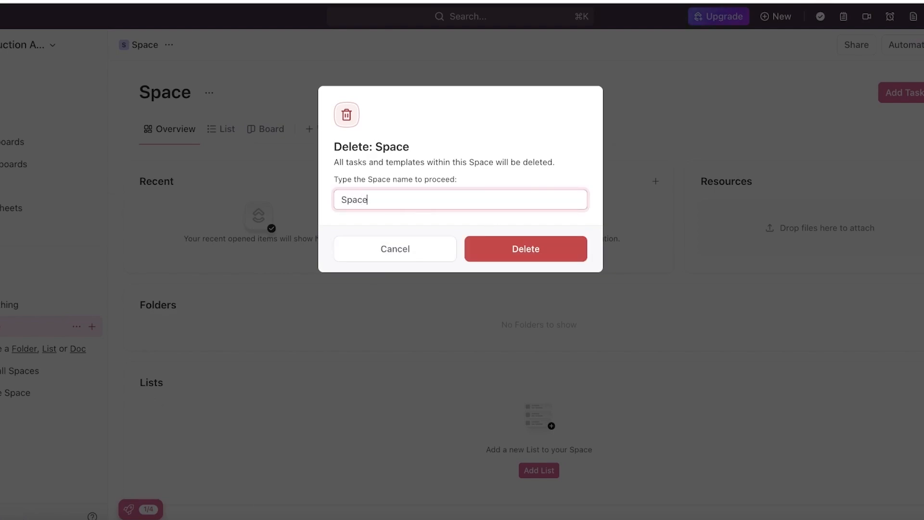
pyautogui.click(575, 249)
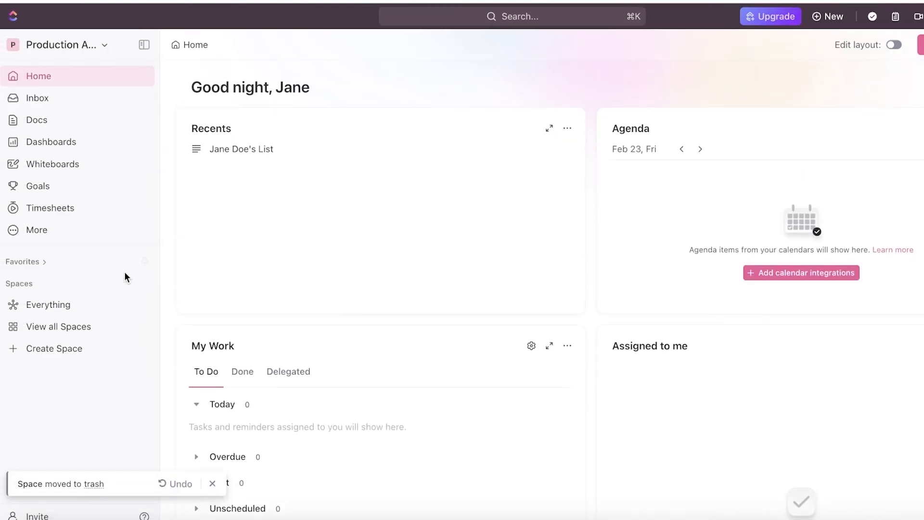
# Return to the Everything view and look through the available Space templates without applying one
pyautogui.click(70, 303)
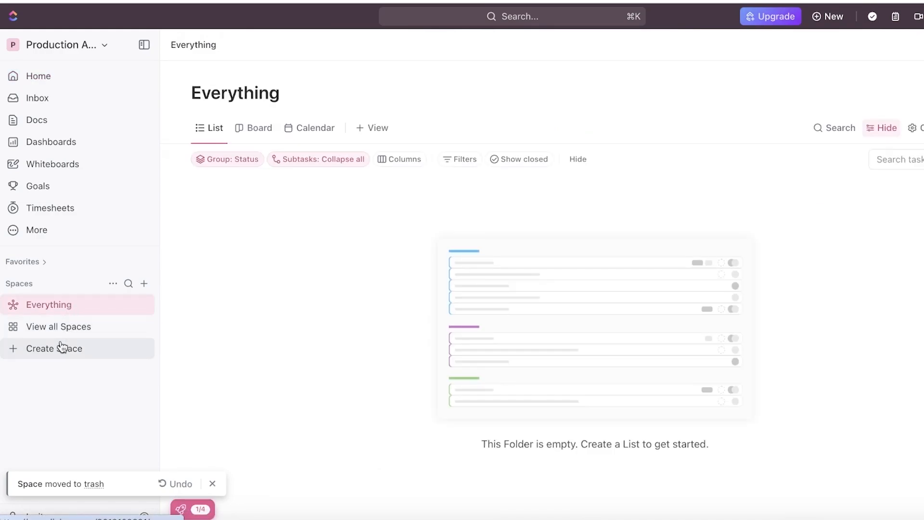
pyautogui.click(62, 347)
pyautogui.click(400, 188)
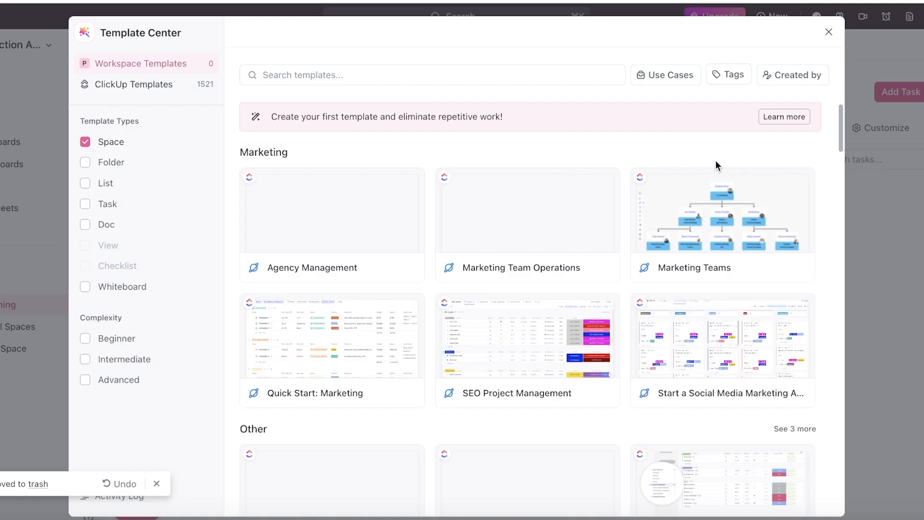
pyautogui.click(828, 34)
# Start a new Space from scratch, name it App A Production, and continue to its description
pyautogui.click(2, 351)
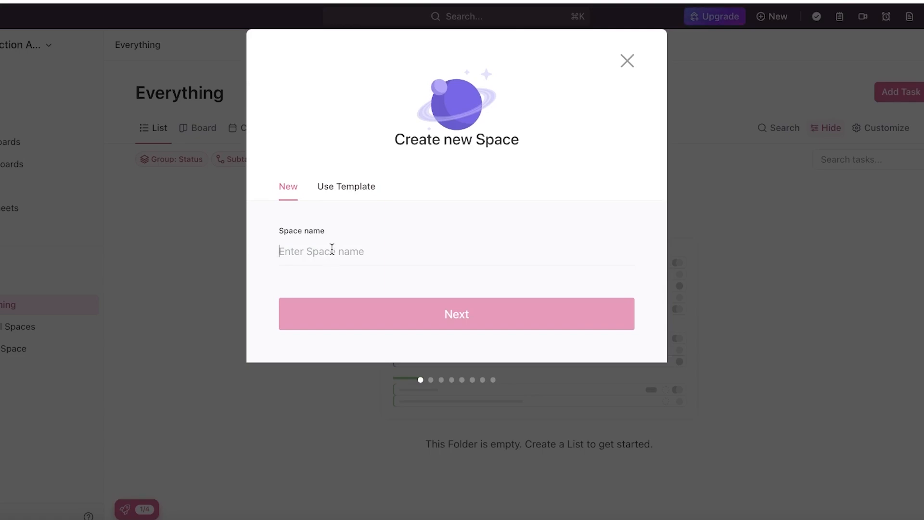
pyautogui.write('App Production')
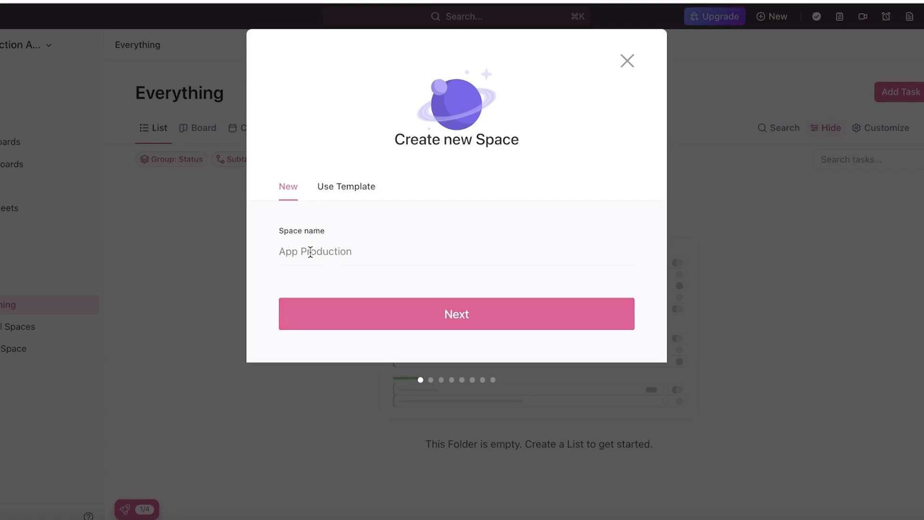
pyautogui.click(300, 252)
pyautogui.write('A')
pyautogui.moveTo(310, 251); pyautogui.dragTo(260, 260)
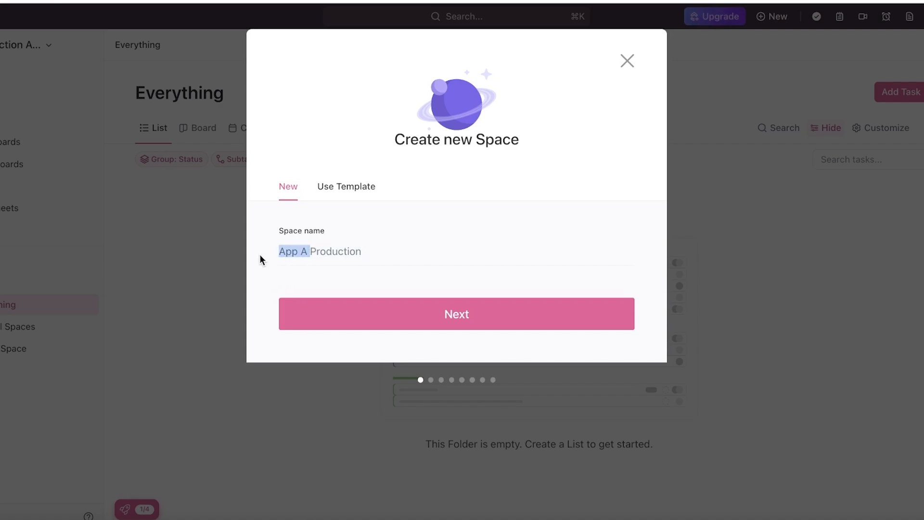
pyautogui.click(391, 304)
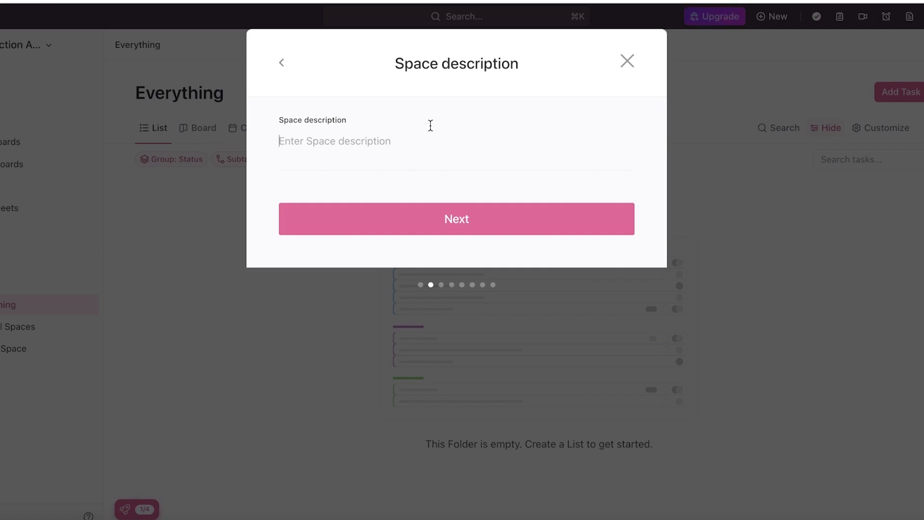
# Enter "-Everything about the A development" as the Space description and continue to the color and avatar settings
pyautogui.write('-')
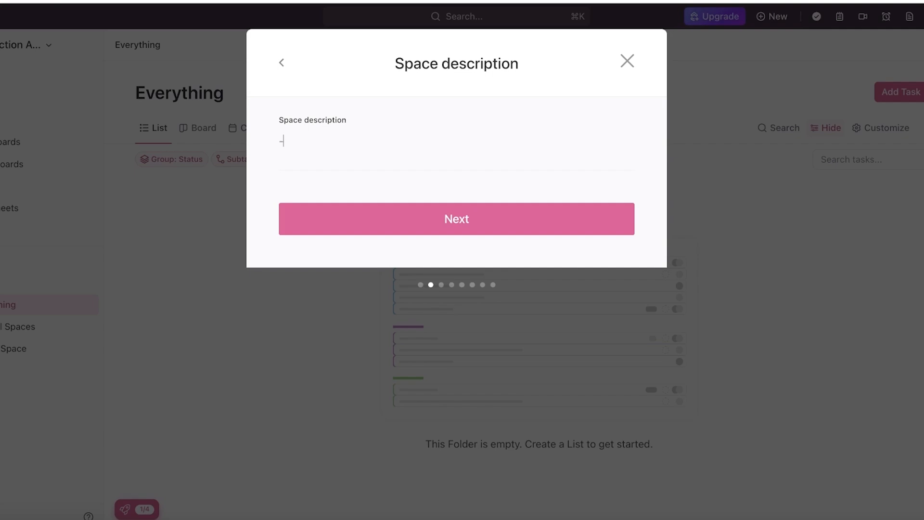
pyautogui.press('BackSpace')
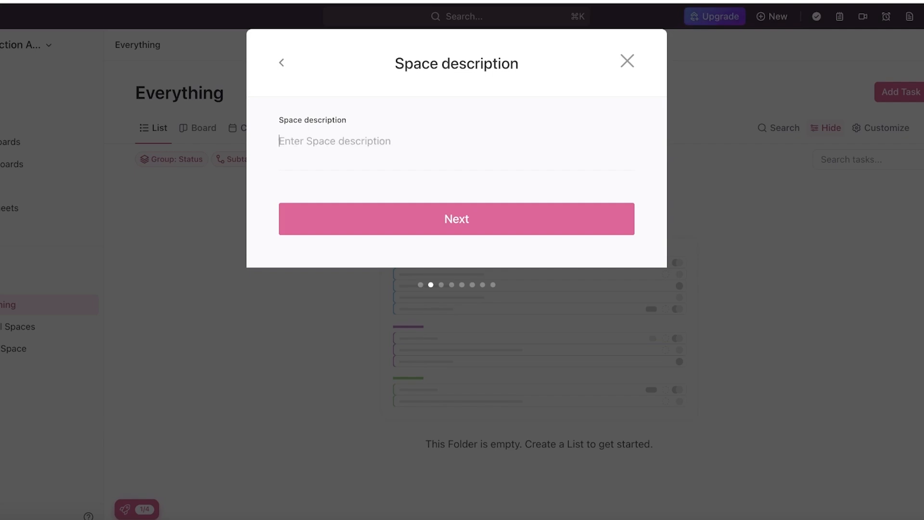
pyautogui.write('-Everythi')
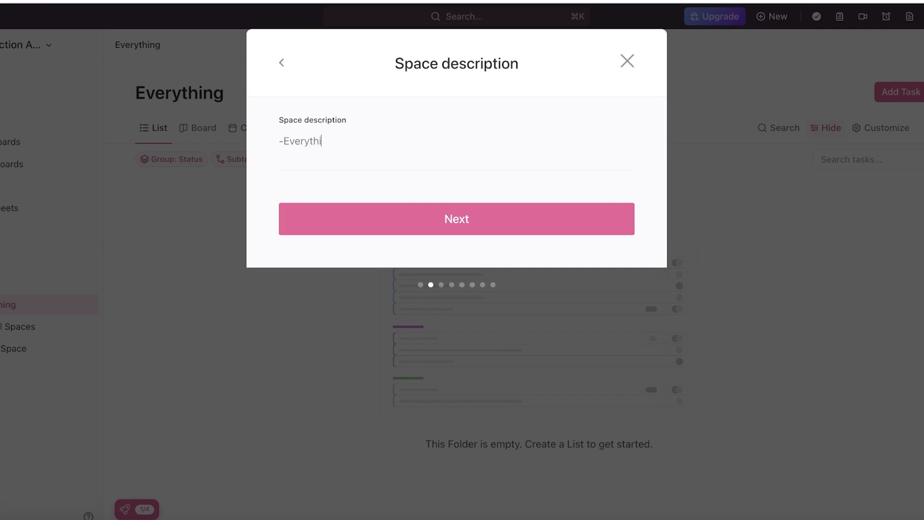
pyautogui.write('ng about the A development')
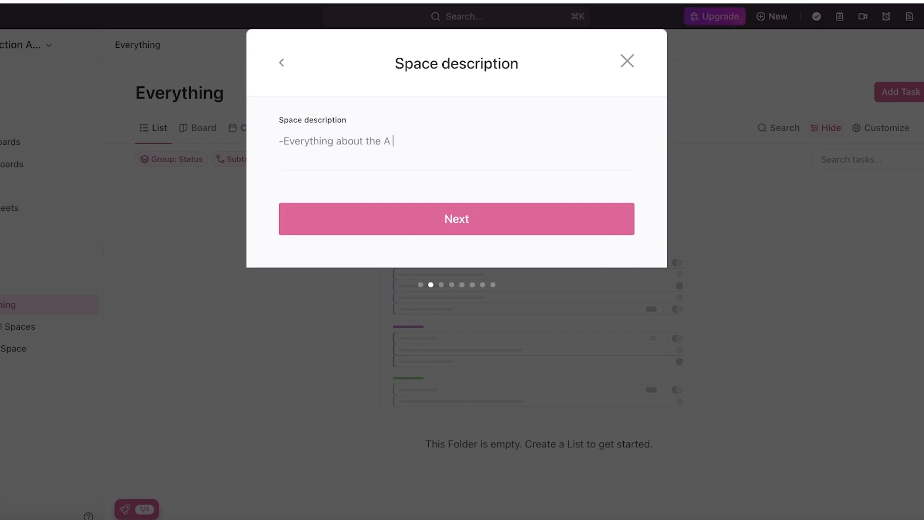
pyautogui.click(510, 229)
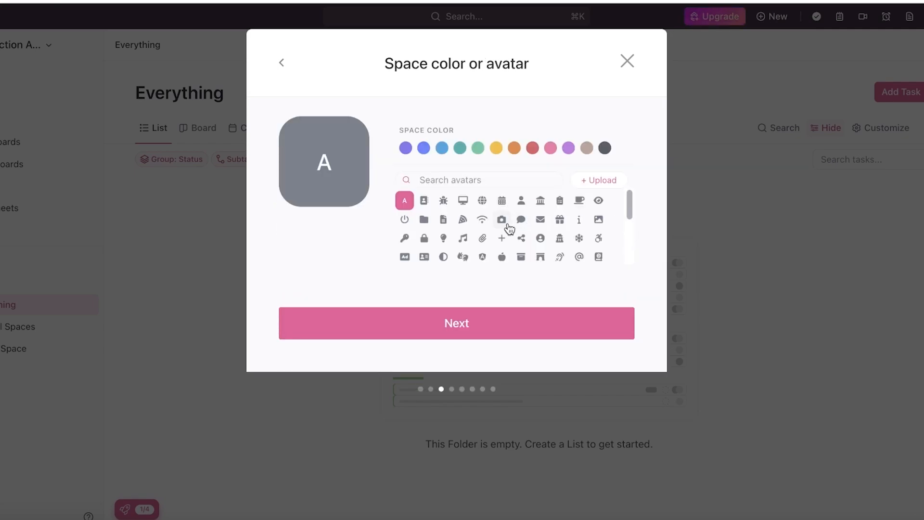
# Give the Space the broadcast antenna avatar and the pink color, and keep it shared with the Production Agency Workspace
pyautogui.click(424, 201)
pyautogui.click(532, 148)
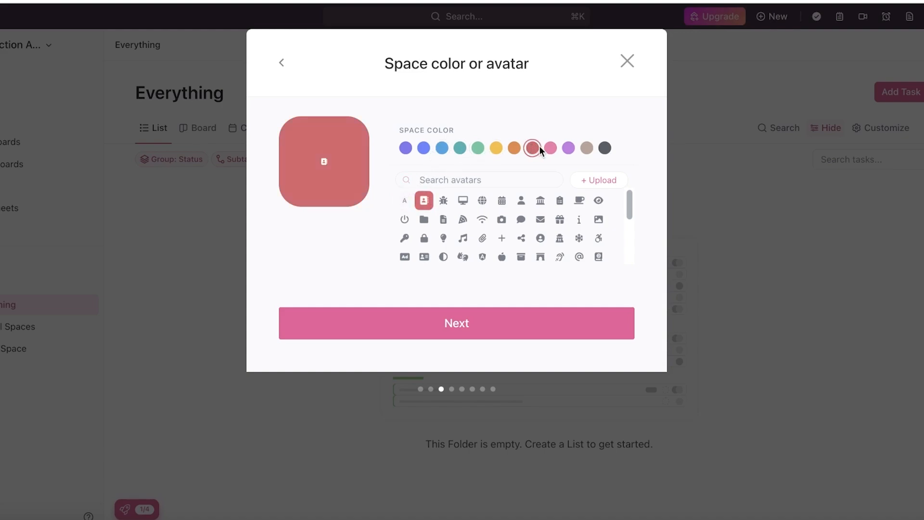
pyautogui.scroll(-5, 510, 231)
pyautogui.click(462, 199)
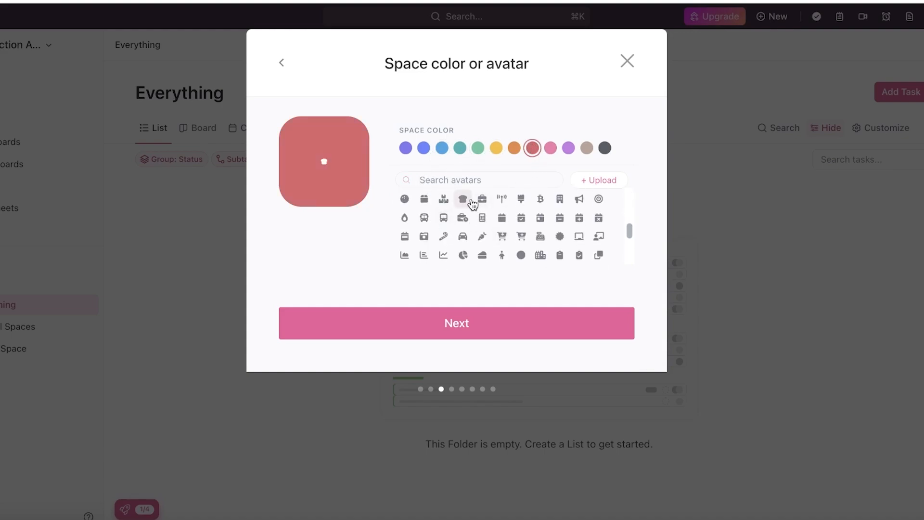
pyautogui.click(502, 199)
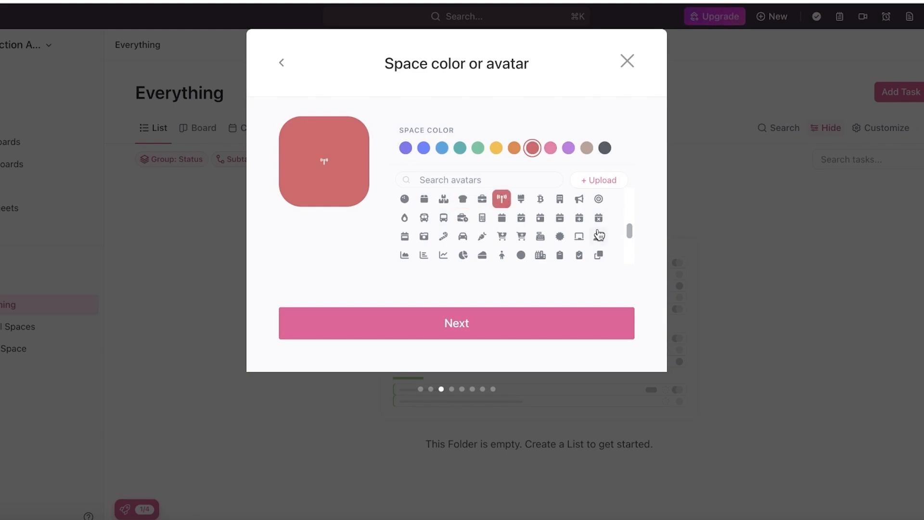
pyautogui.scroll(5, 564, 214)
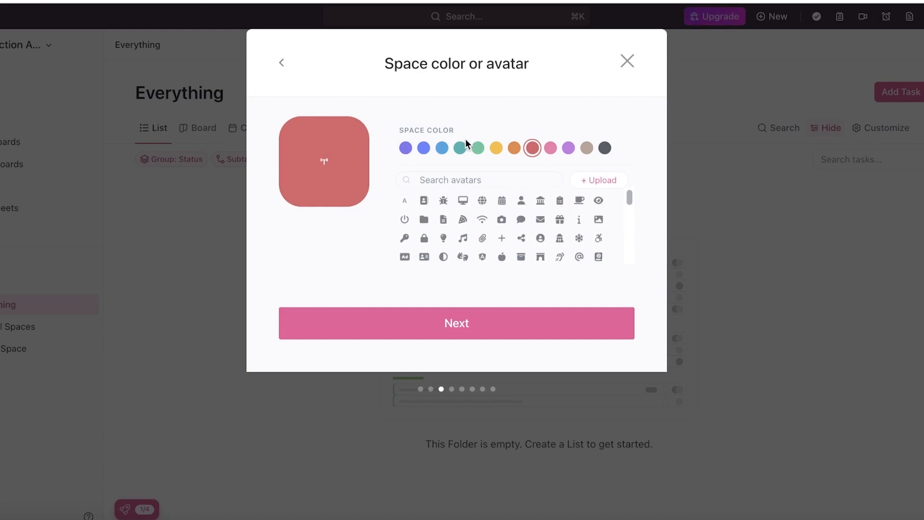
pyautogui.click(551, 148)
pyautogui.click(458, 327)
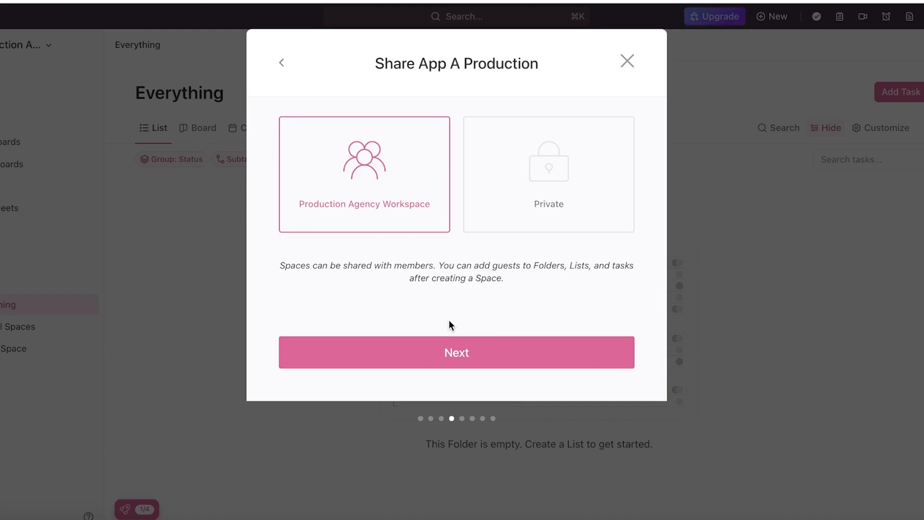
pyautogui.click(432, 354)
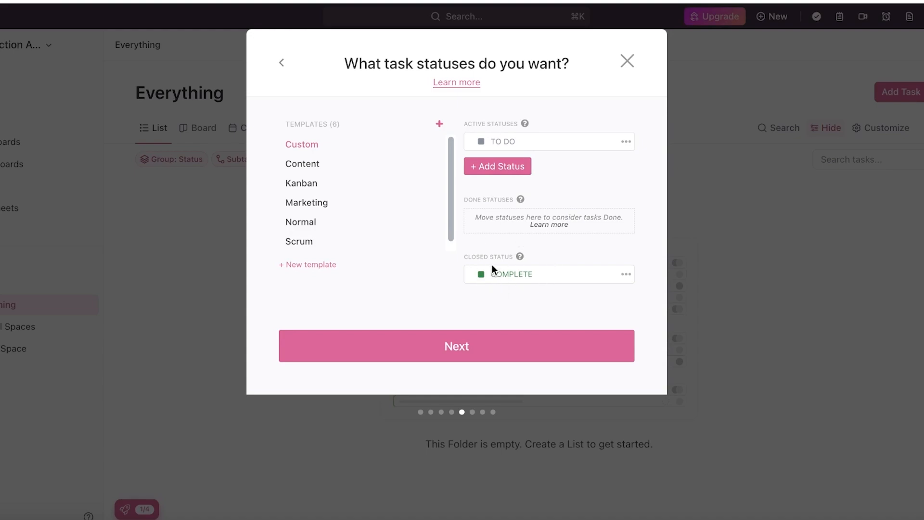
# Rename the To Do active status of the Custom status set as TAKS
pyautogui.click(623, 142)
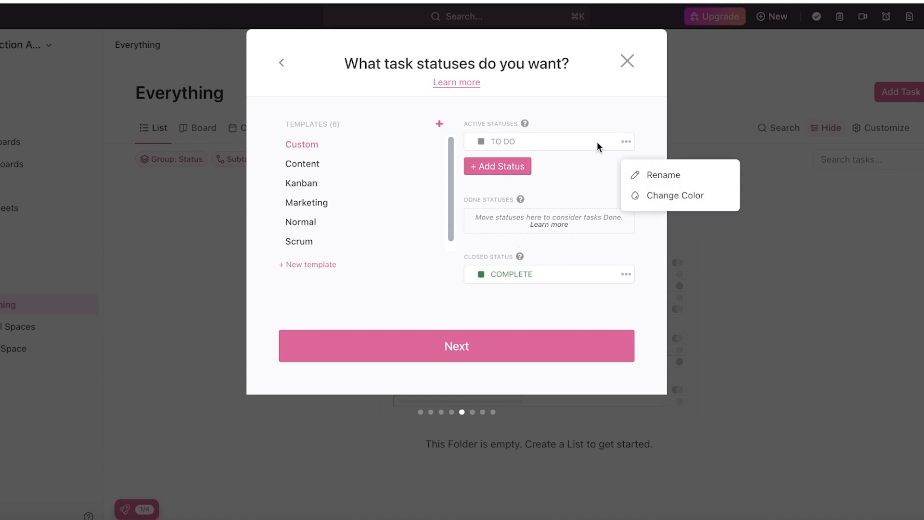
pyautogui.click(661, 173)
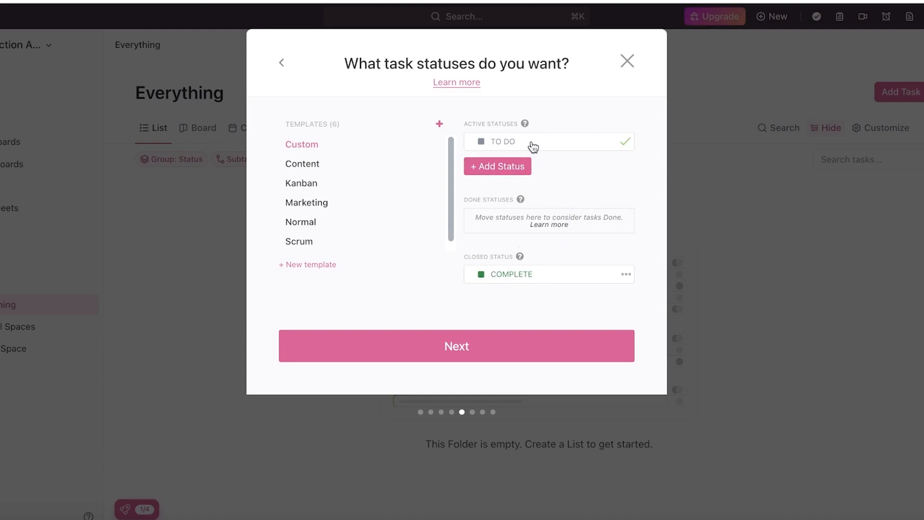
pyautogui.press('BackSpace')
pyautogui.press('BackSpace')
pyautogui.press('BackSpace')
pyautogui.press('BackSpace')
pyautogui.press('BackSpace')
pyautogui.write('TASJ')
pyautogui.press('BackSpace')
pyautogui.press('BackSpace')
pyautogui.write('KS')
pyautogui.press('Return')
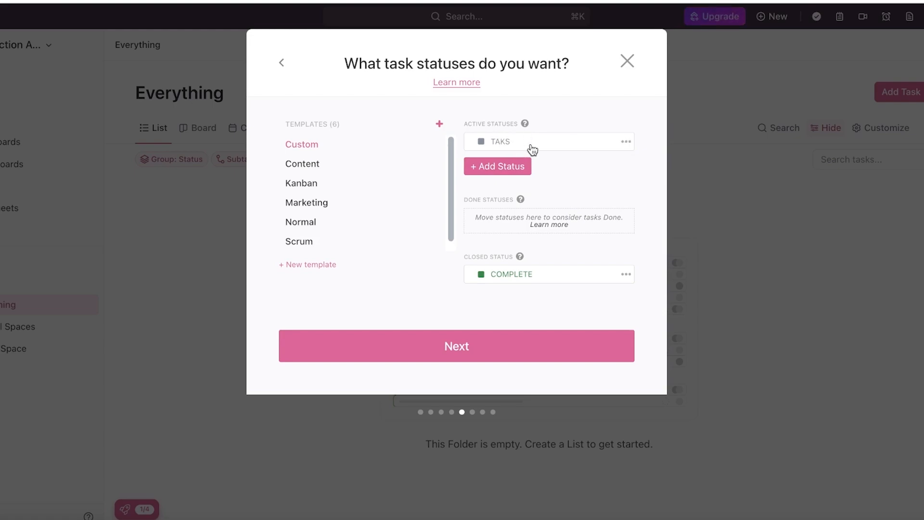
# Recolor the active TAKS status light green and correct its name to TASKS
pyautogui.click(629, 143)
pyautogui.click(621, 116)
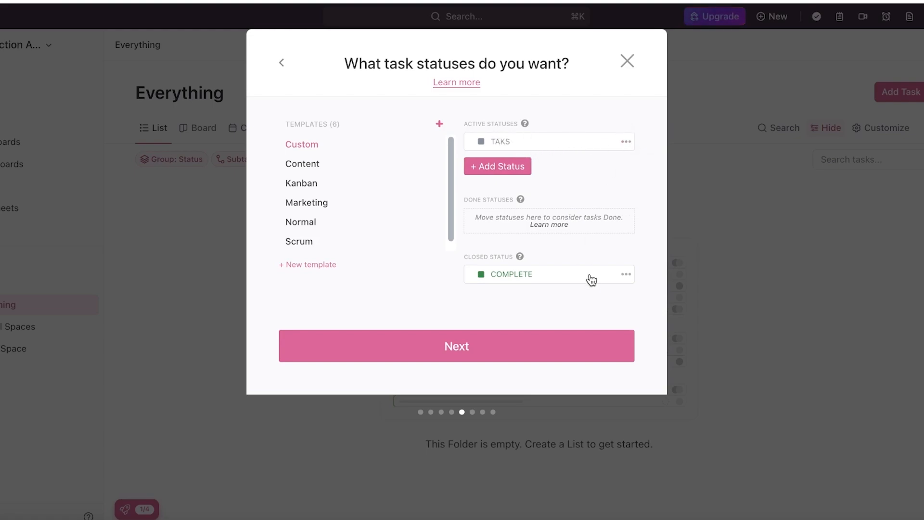
pyautogui.click(625, 275)
pyautogui.click(515, 212)
pyautogui.click(481, 140)
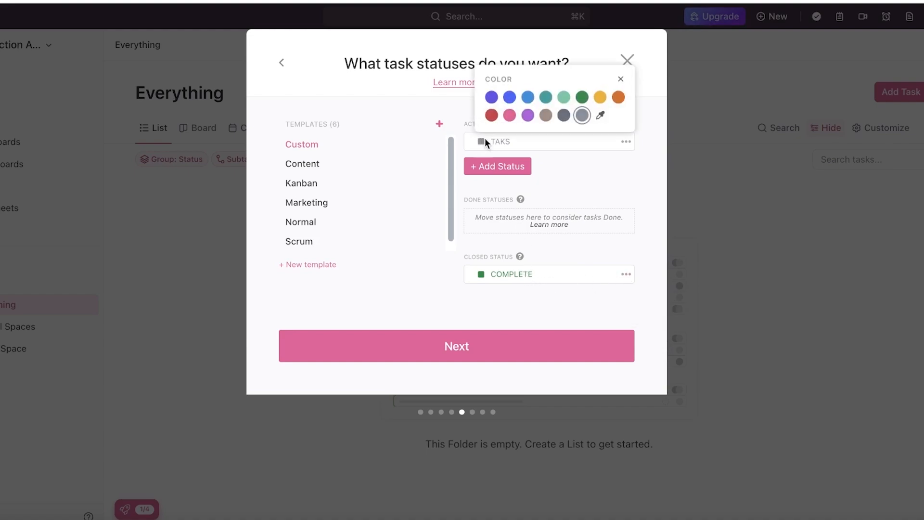
pyautogui.click(565, 98)
pyautogui.click(626, 141)
pyautogui.click(663, 176)
pyautogui.click(501, 142)
pyautogui.write('S')
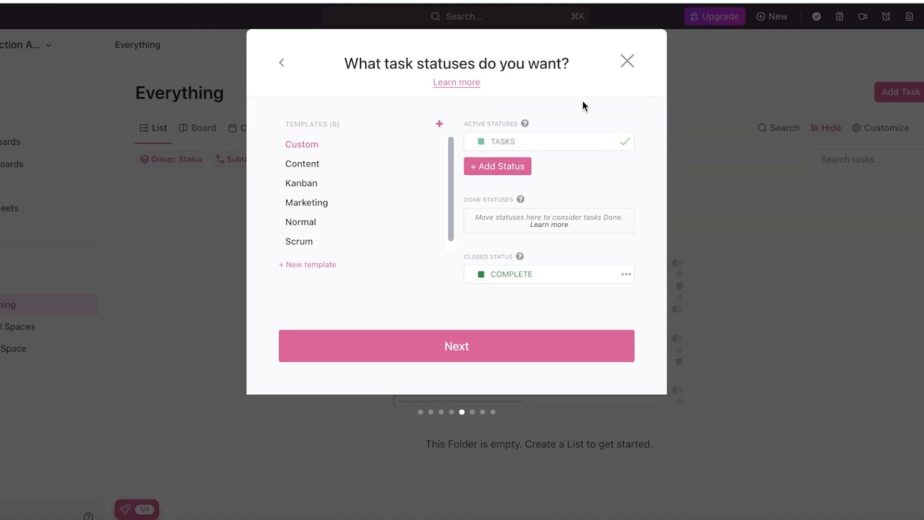
pyautogui.click(583, 101)
# Select the Content status template and rename its Open status as NEW IN
pyautogui.click(310, 164)
pyautogui.click(309, 184)
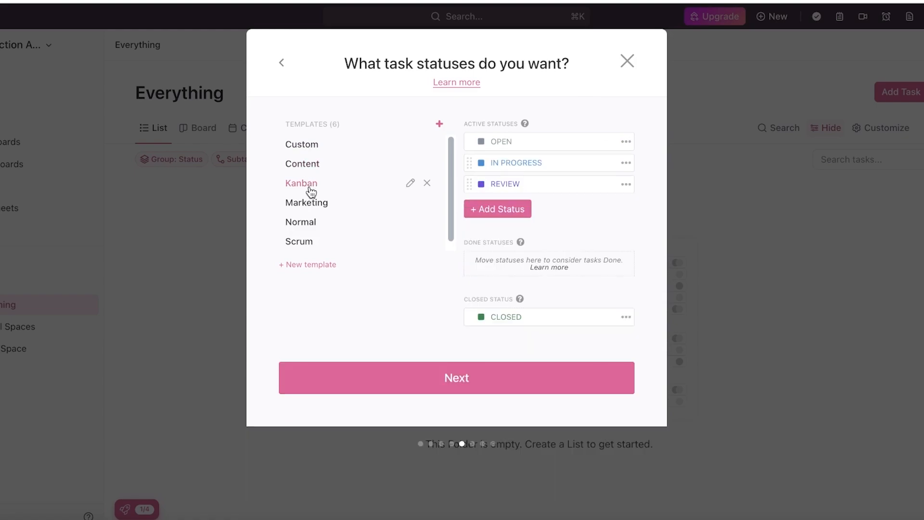
pyautogui.click(307, 142)
pyautogui.click(307, 167)
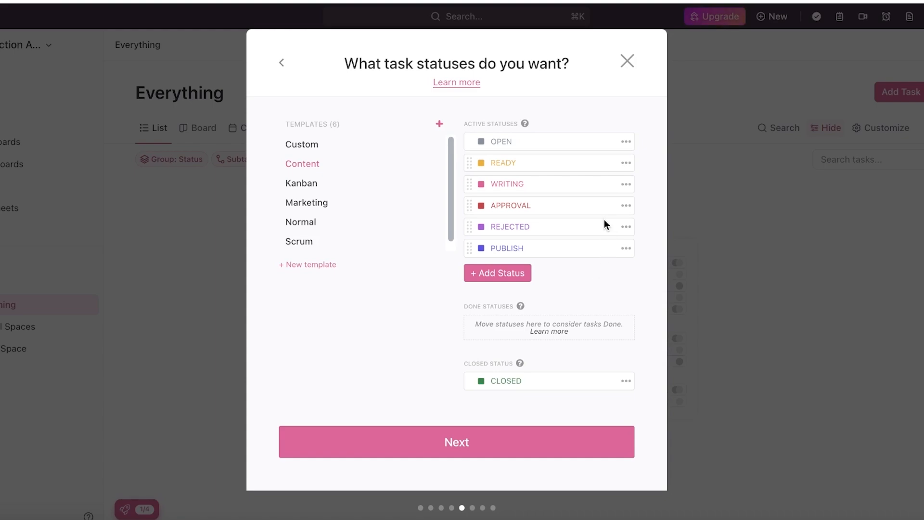
pyautogui.click(626, 142)
pyautogui.click(511, 142)
pyautogui.doubleClick(512, 144)
pyautogui.write('NEW IN')
# Rename the Ready status of the Content template as IN REVIEW
pyautogui.click(518, 160)
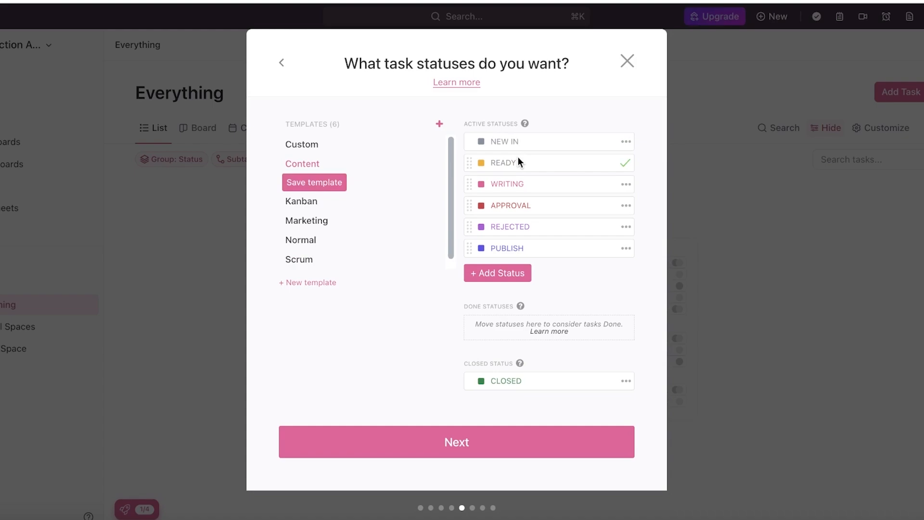
pyautogui.write('IN')
pyautogui.press('BackSpace')
pyautogui.press('BackSpace')
pyautogui.press('BackSpace')
pyautogui.press('BackSpace')
pyautogui.press('BackSpace')
pyautogui.press('BackSpace')
pyautogui.press('BackSpace')
pyautogui.write('IN EEVIEW')
# Rename the Writing status as APPROVED and change its color to green
pyautogui.click(528, 186)
pyautogui.doubleClick(529, 187)
pyautogui.write('APPROVED')
pyautogui.click(481, 184)
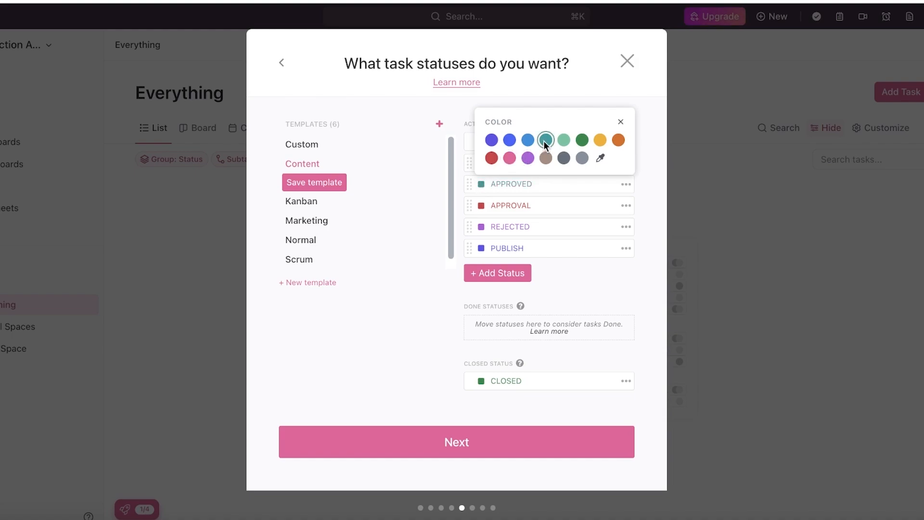
pyautogui.click(582, 139)
pyautogui.click(561, 214)
# Delete the Approval and Publish statuses and save the changes to the Content template
pyautogui.click(625, 205)
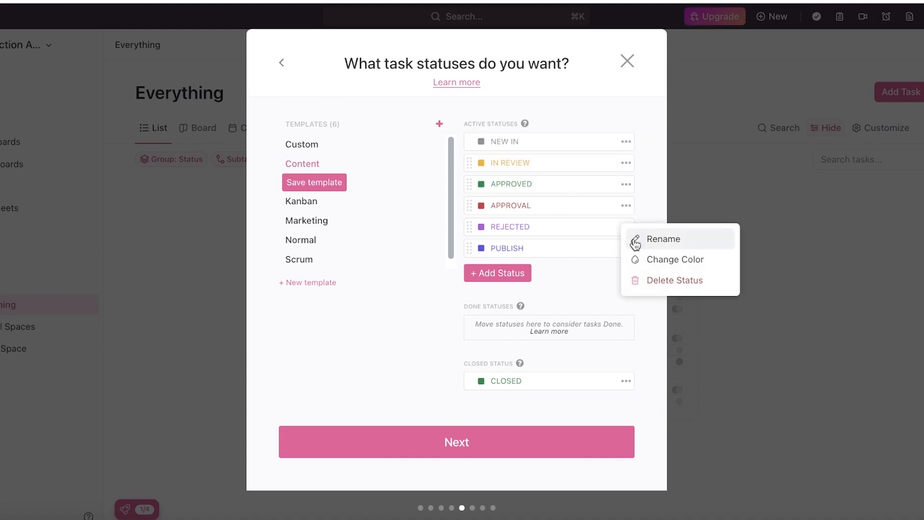
pyautogui.click(653, 278)
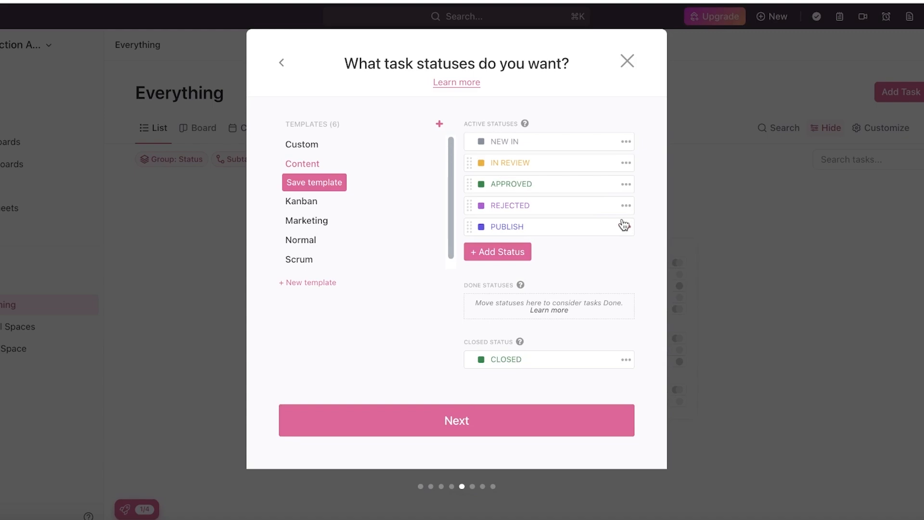
pyautogui.click(626, 227)
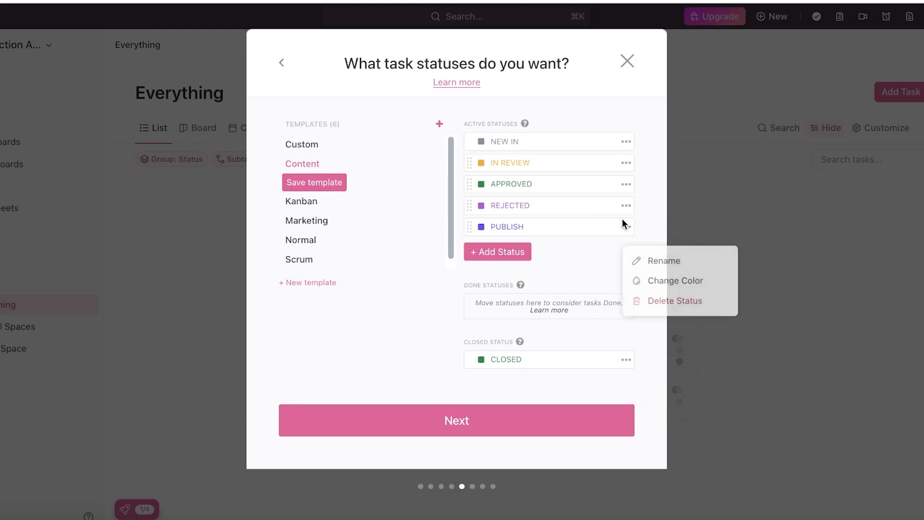
pyautogui.click(674, 301)
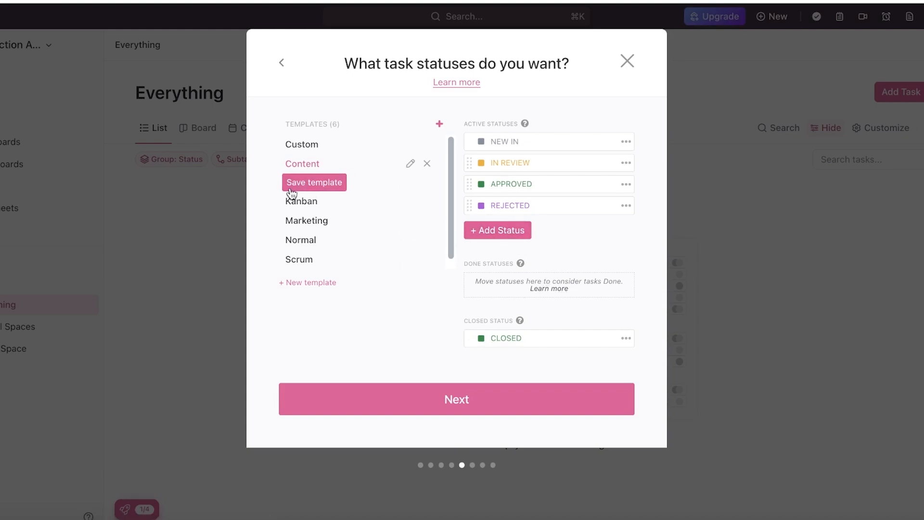
pyautogui.click(314, 182)
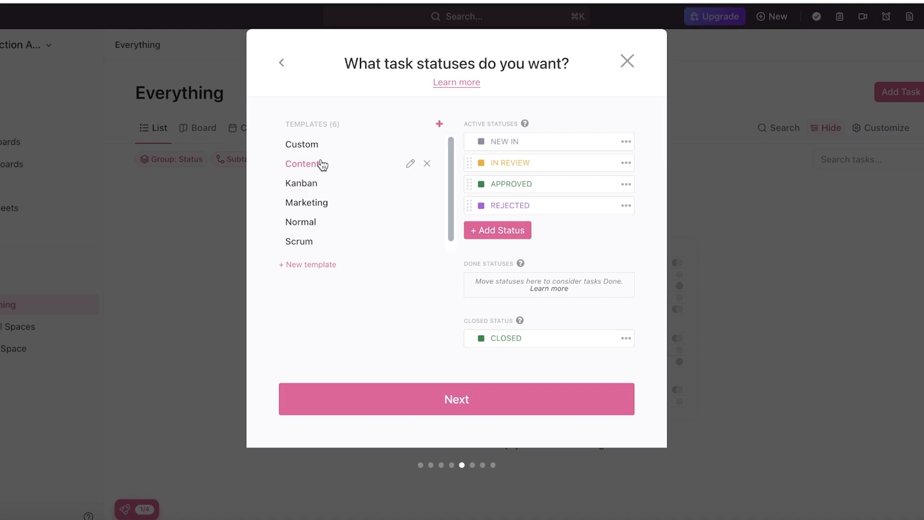
# Check the Kanban and Marketing status templates, opening and cancelling the deletion of Marketing
pyautogui.click(312, 183)
pyautogui.click(305, 203)
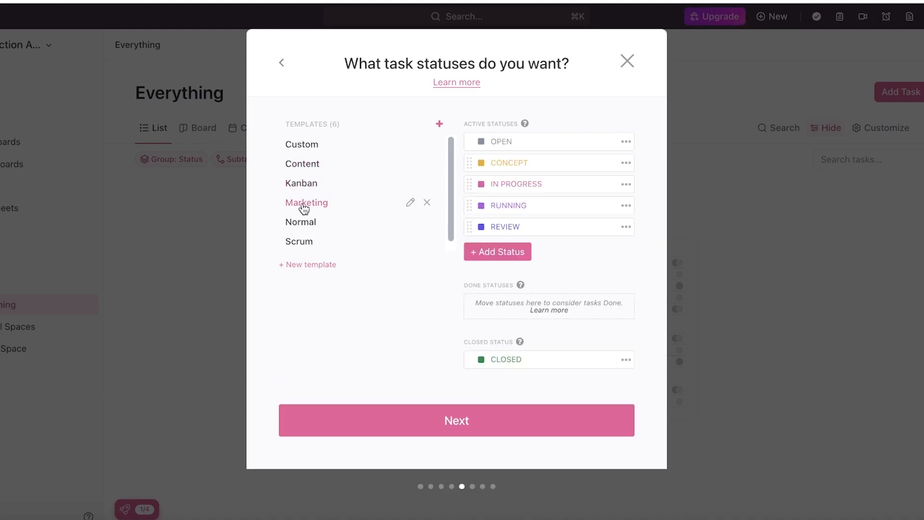
pyautogui.click(427, 203)
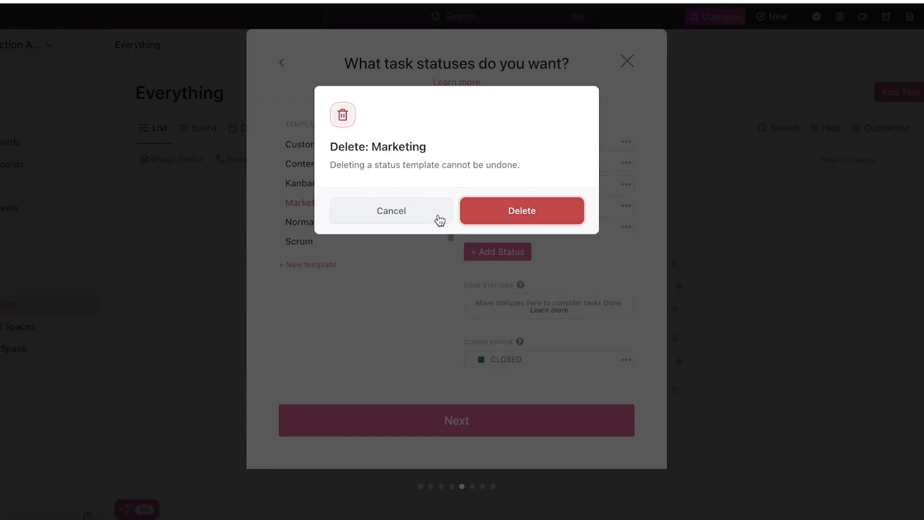
pyautogui.click(439, 220)
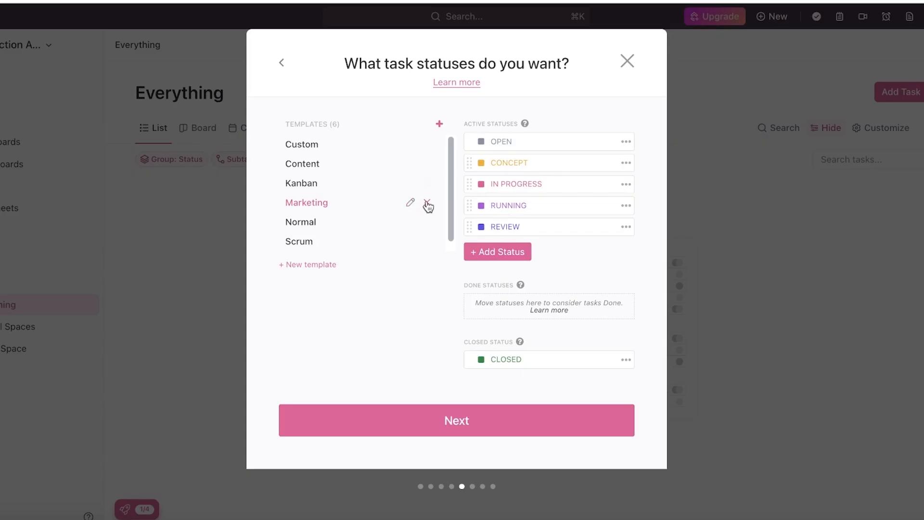
# Delete the Scrum, Normal and Marketing status templates, confirming each deletion
pyautogui.click(314, 223)
pyautogui.click(315, 241)
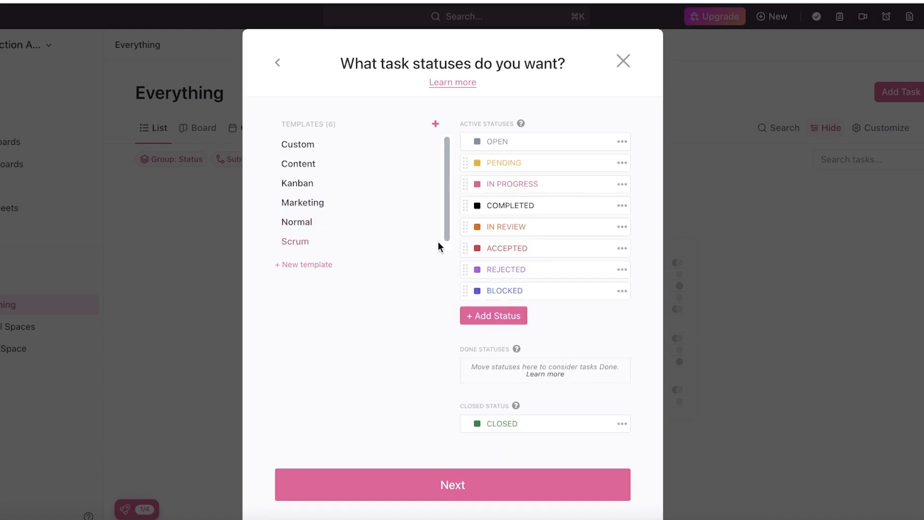
pyautogui.click(423, 241)
pyautogui.click(510, 207)
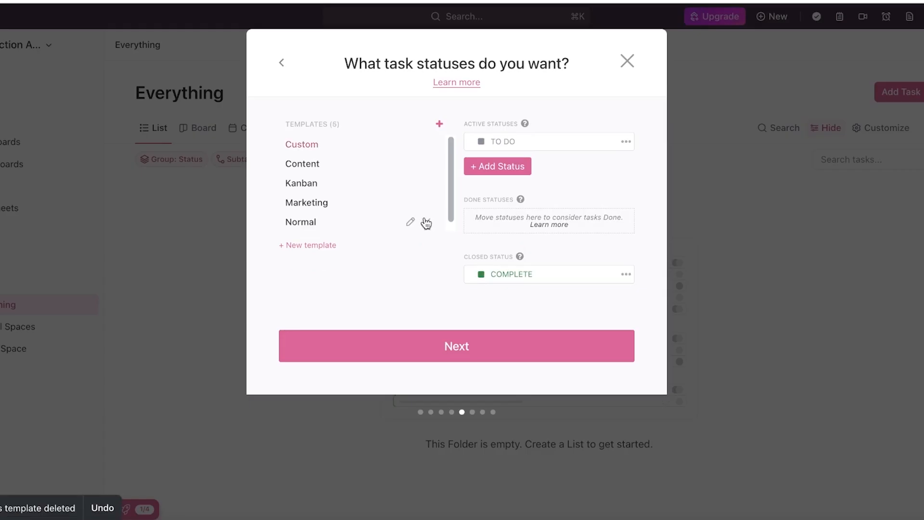
pyautogui.click(427, 222)
pyautogui.click(517, 212)
pyautogui.click(422, 205)
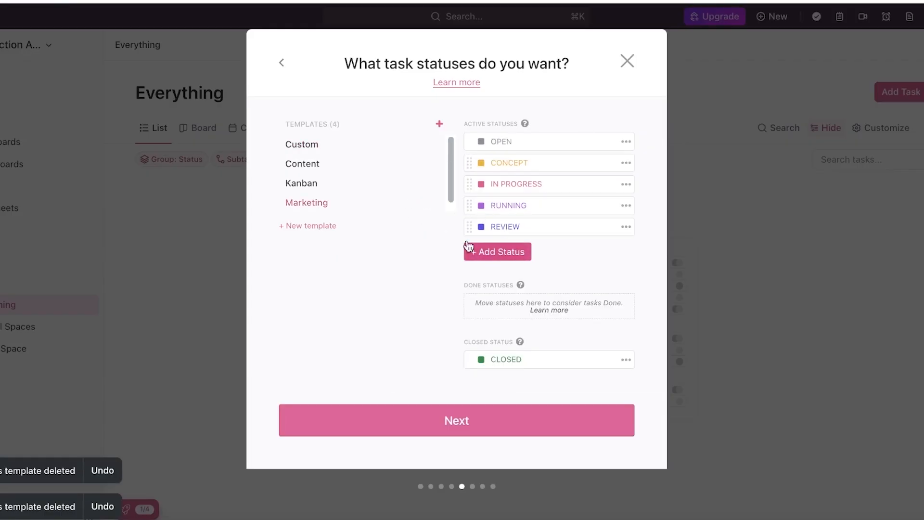
pyautogui.click(427, 203)
pyautogui.click(527, 209)
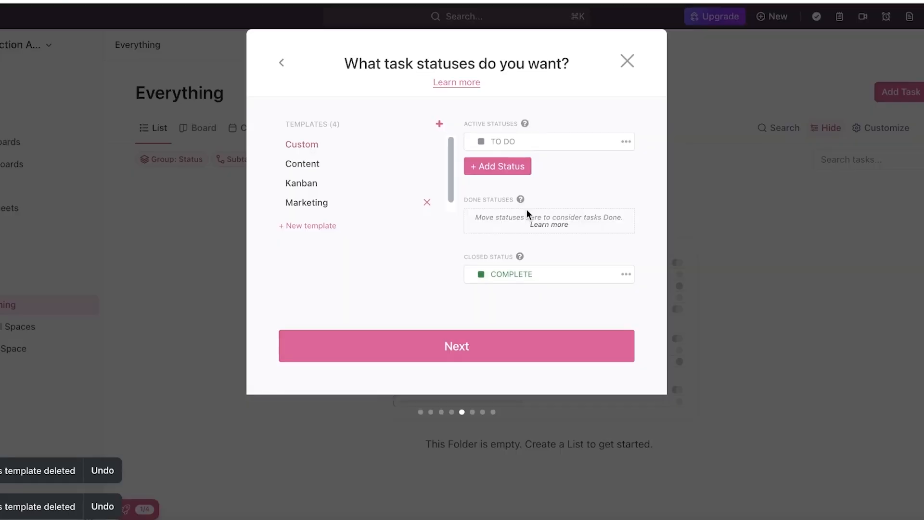
# Keep the Custom task statuses and enable the Email, Sprints and Time Estimates ClickApps for the Space
pyautogui.click(511, 340)
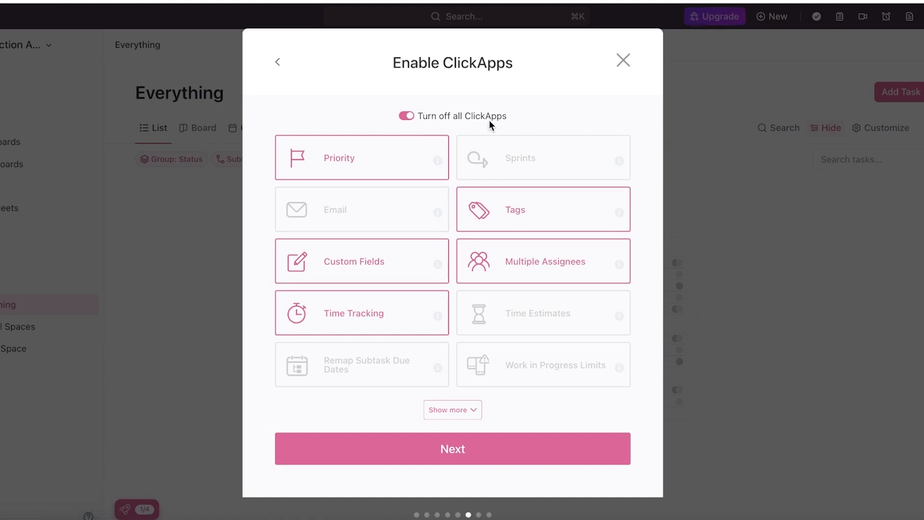
pyautogui.moveTo(399, 172)
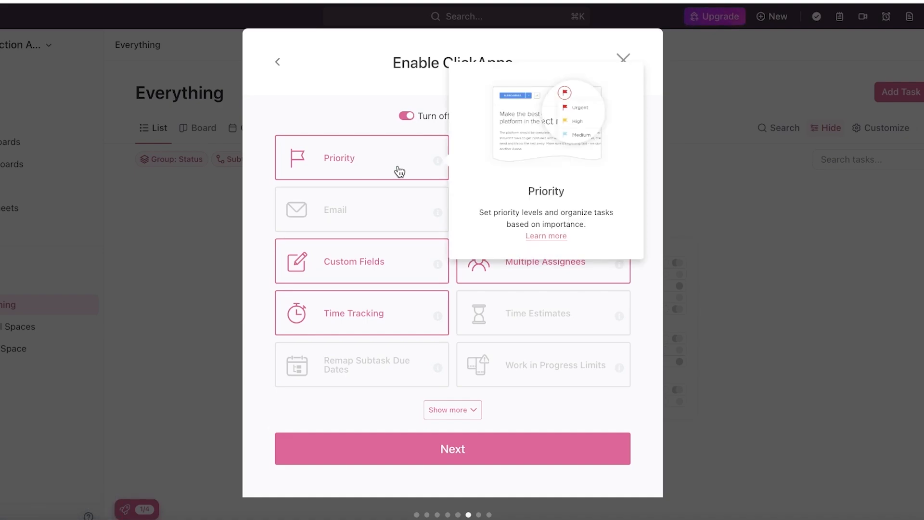
pyautogui.click(368, 214)
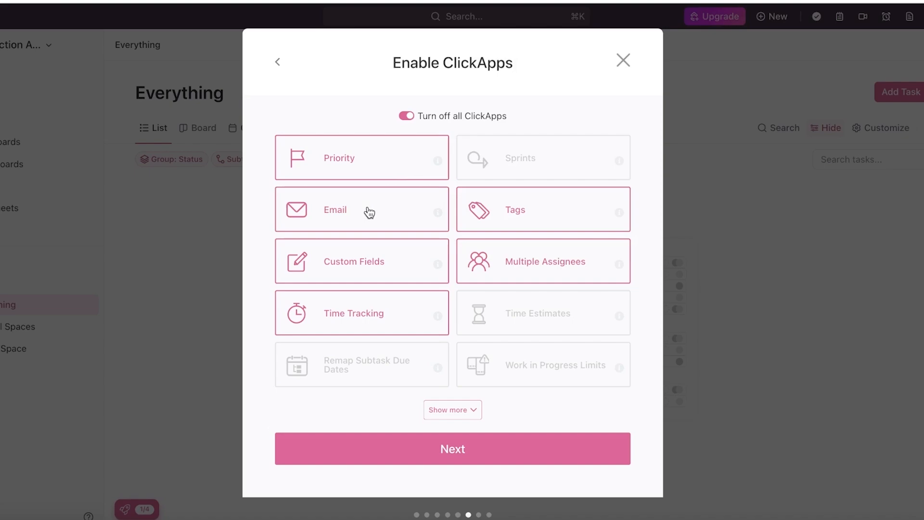
pyautogui.click(495, 165)
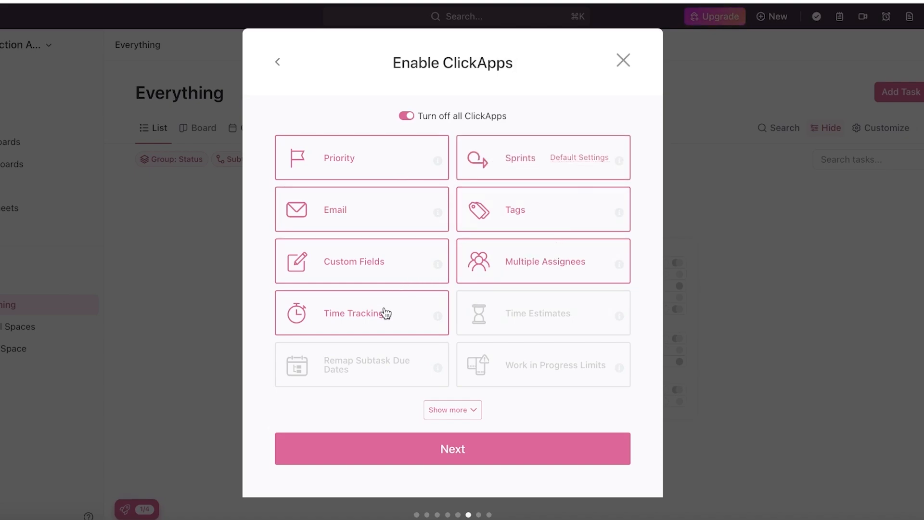
pyautogui.click(543, 327)
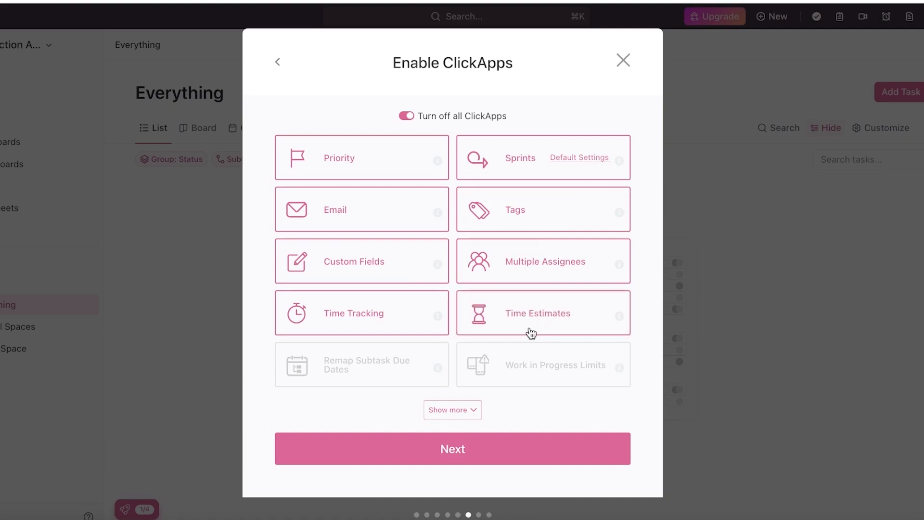
# Try enabling the Remap Subtask Due Dates ClickApp, switch it back off and review the expanded ClickApps list
pyautogui.click(398, 369)
pyautogui.click(465, 410)
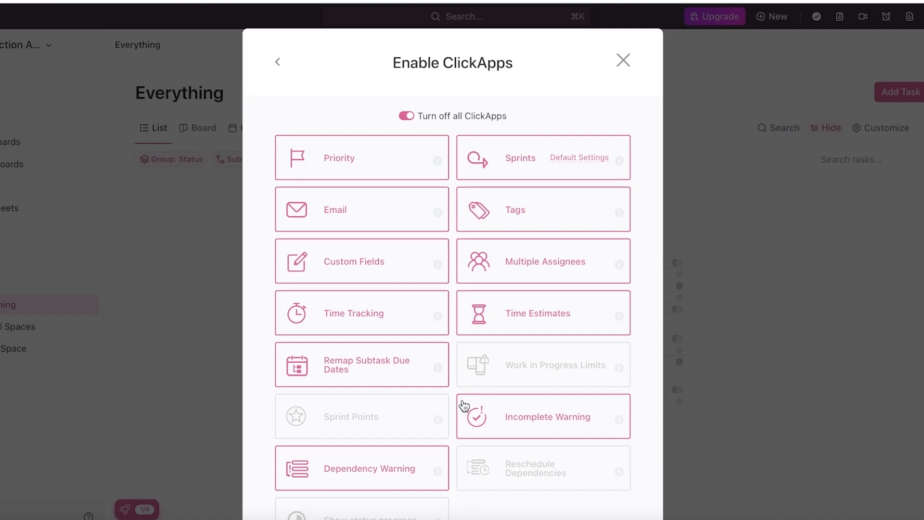
pyautogui.click(383, 364)
pyautogui.scroll(-4, 385, 367)
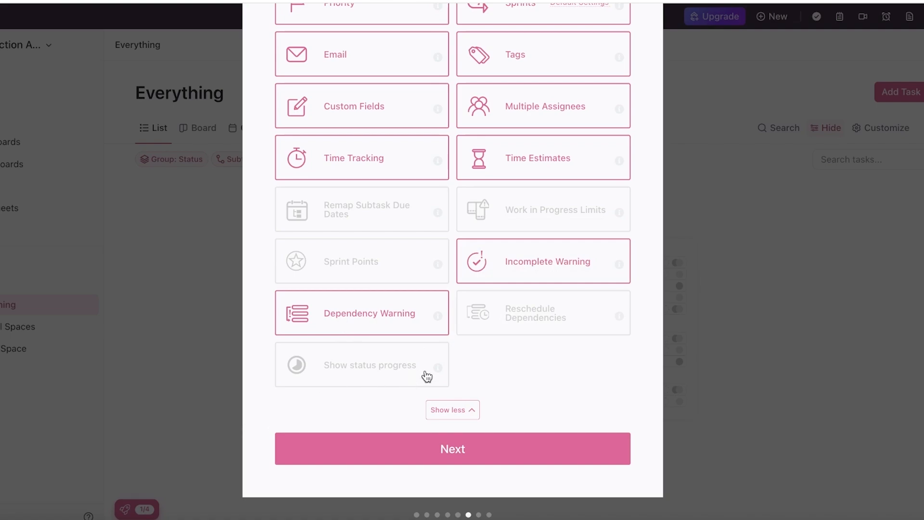
pyautogui.scroll(4, 556, 333)
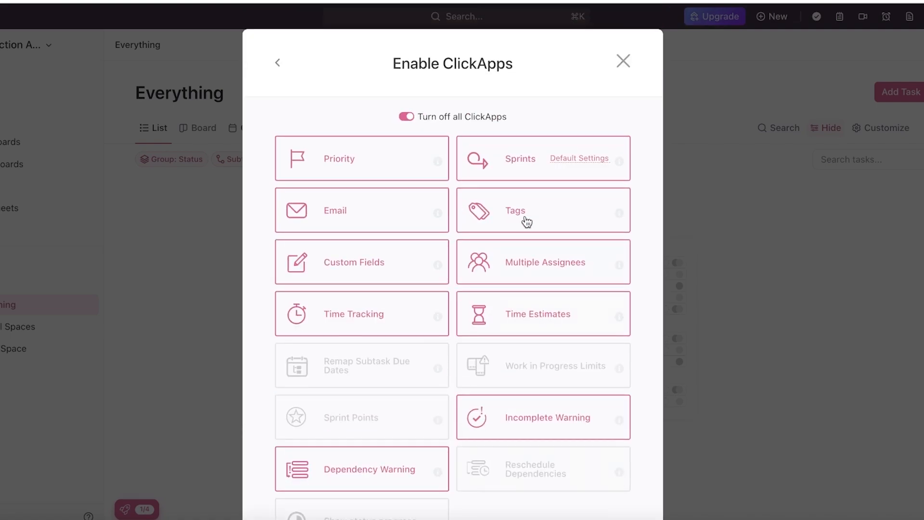
# Review the default settings for Sprint folders and turn off the Sprints ClickApp
pyautogui.click(567, 160)
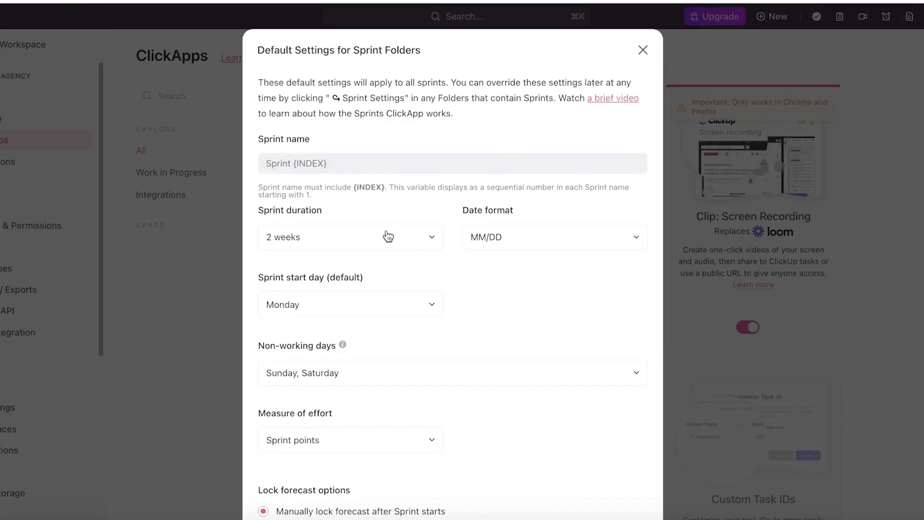
pyautogui.scroll(-3, 299, 319)
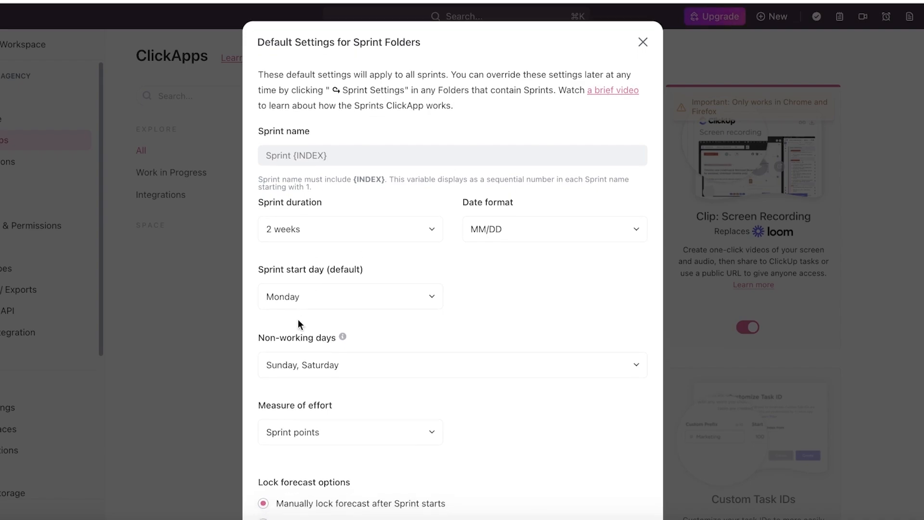
pyautogui.scroll(-5, 391, 370)
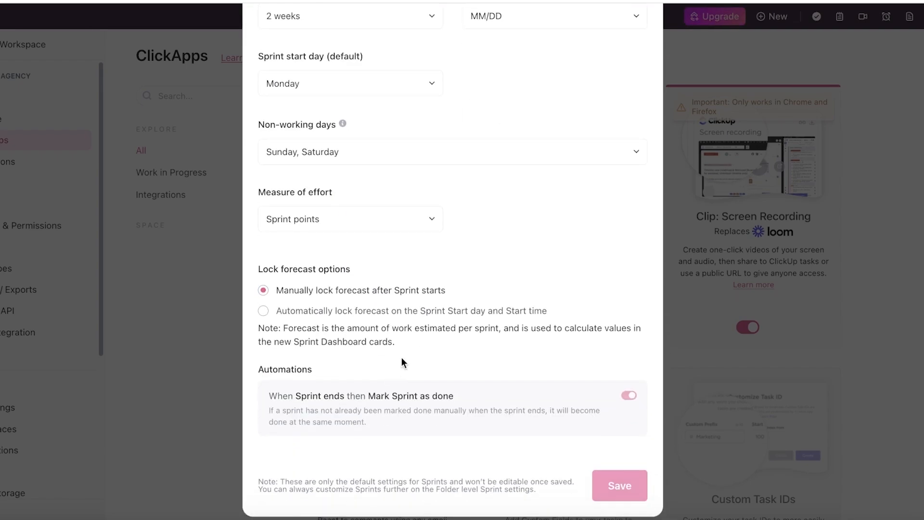
pyautogui.scroll(10, 402, 357)
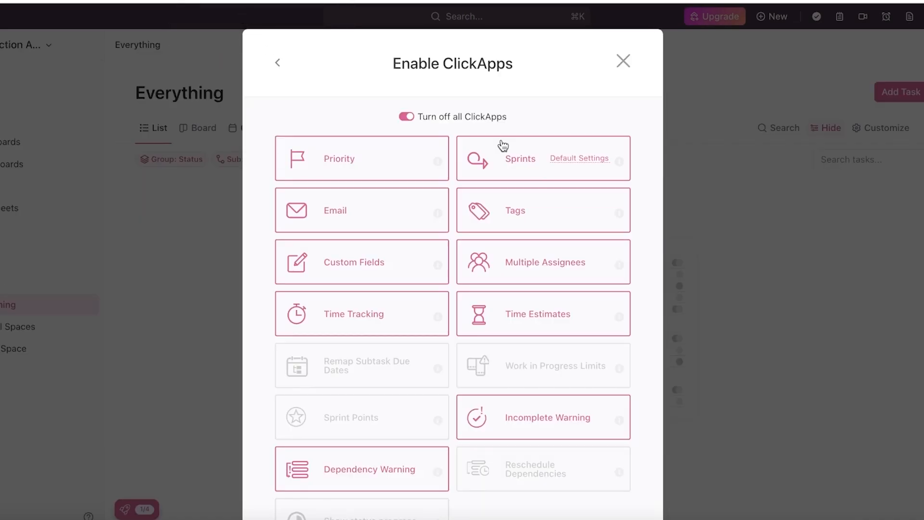
pyautogui.click(501, 145)
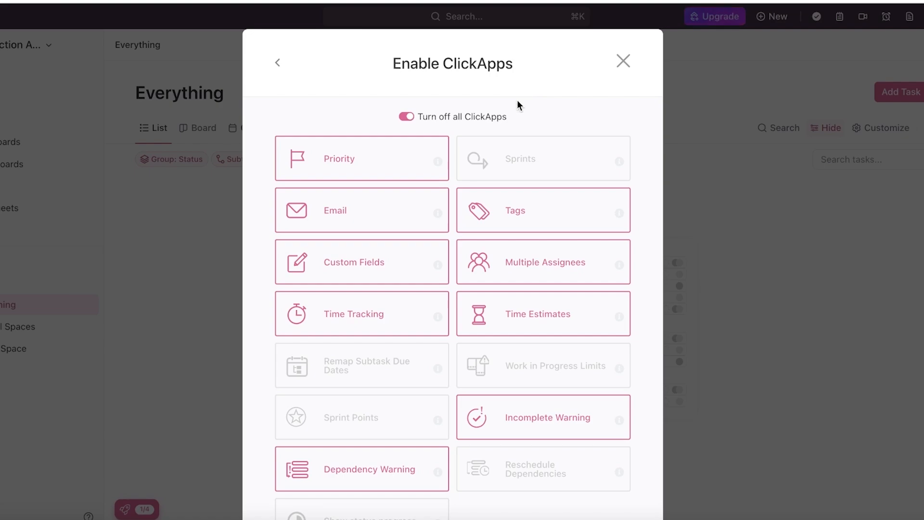
# Accept the selected ClickApps and the default List and Board views, and create the App A Production Space
pyautogui.scroll(-3, 456, 415)
pyautogui.click(468, 450)
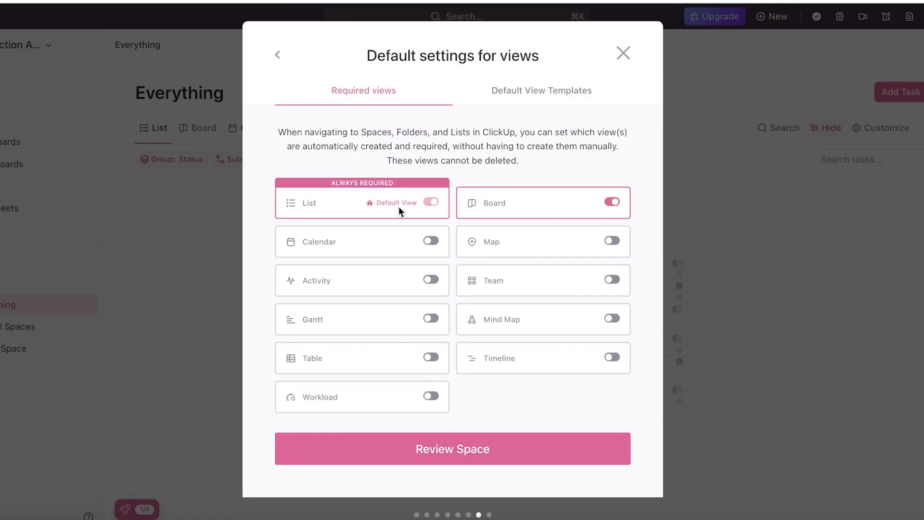
pyautogui.click(487, 440)
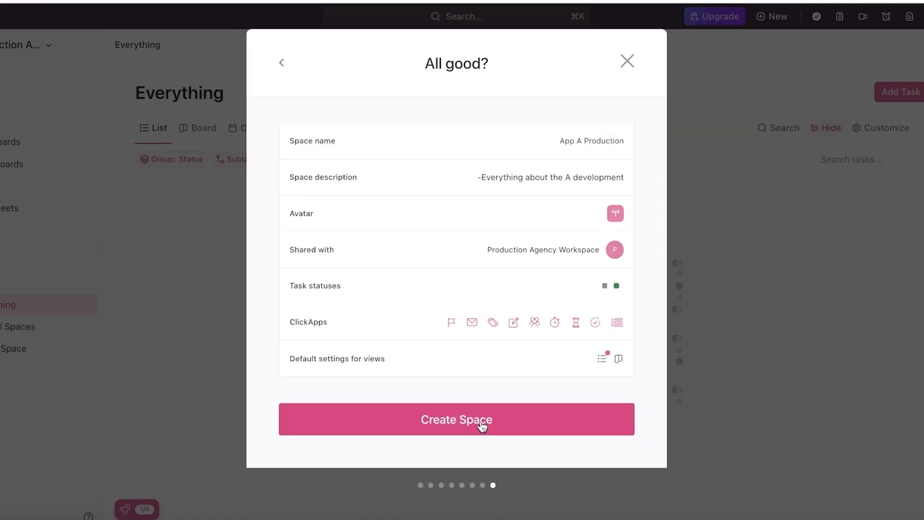
pyautogui.click(482, 424)
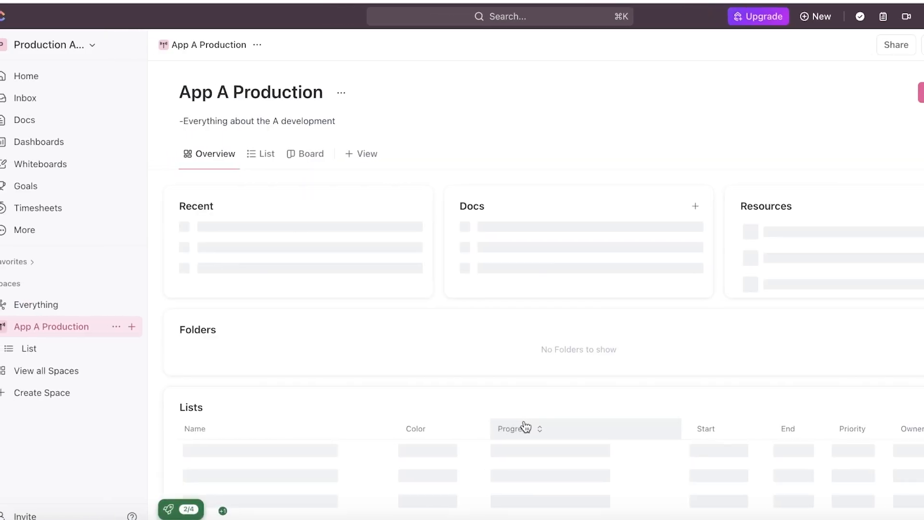
pyautogui.scroll(-1, 515, 193)
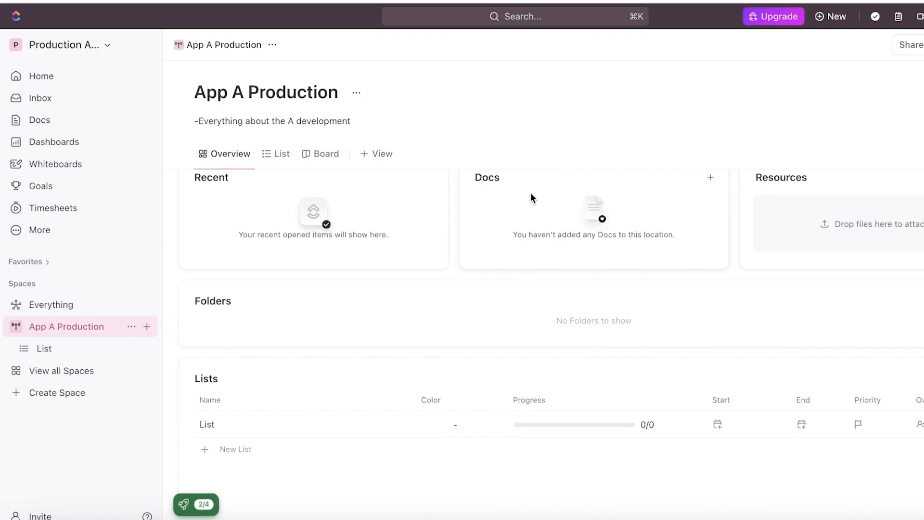
# Rename the default list in the App A Production Space as Idea Board
pyautogui.click(58, 348)
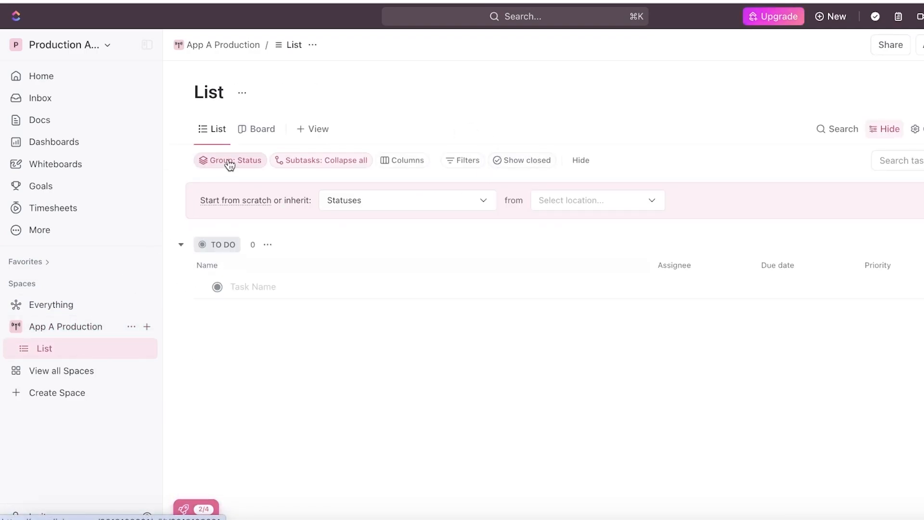
pyautogui.click(144, 348)
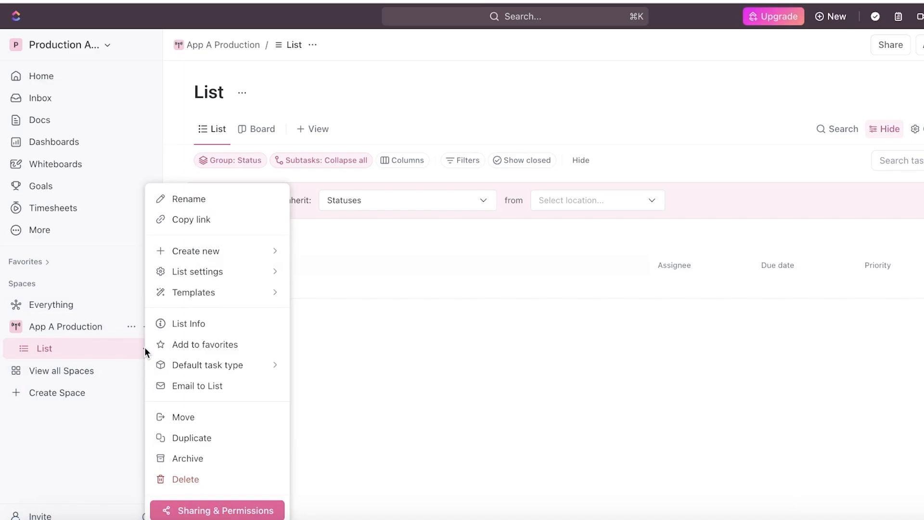
pyautogui.click(200, 204)
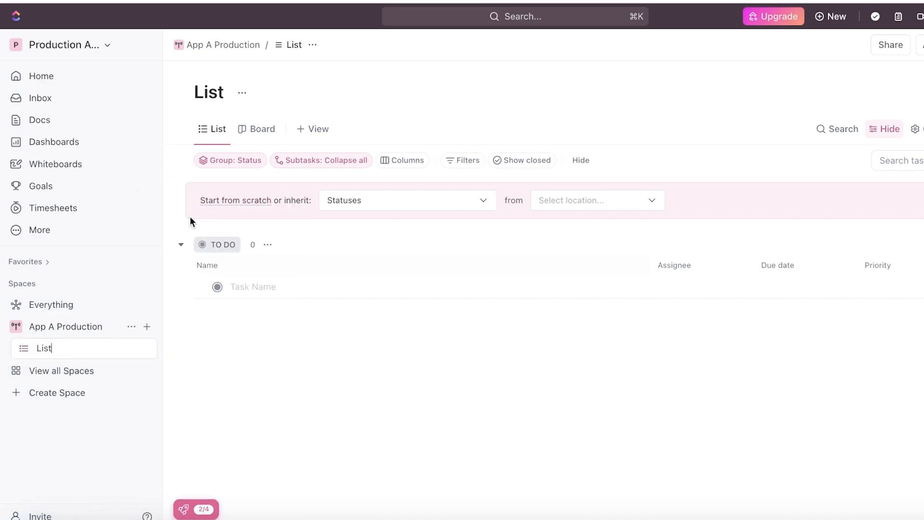
pyautogui.doubleClick(111, 355)
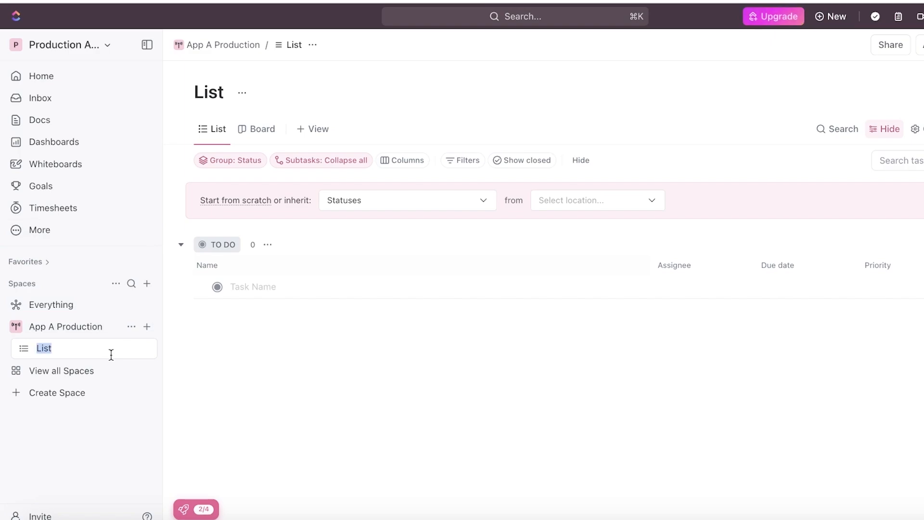
pyautogui.write('Idea')
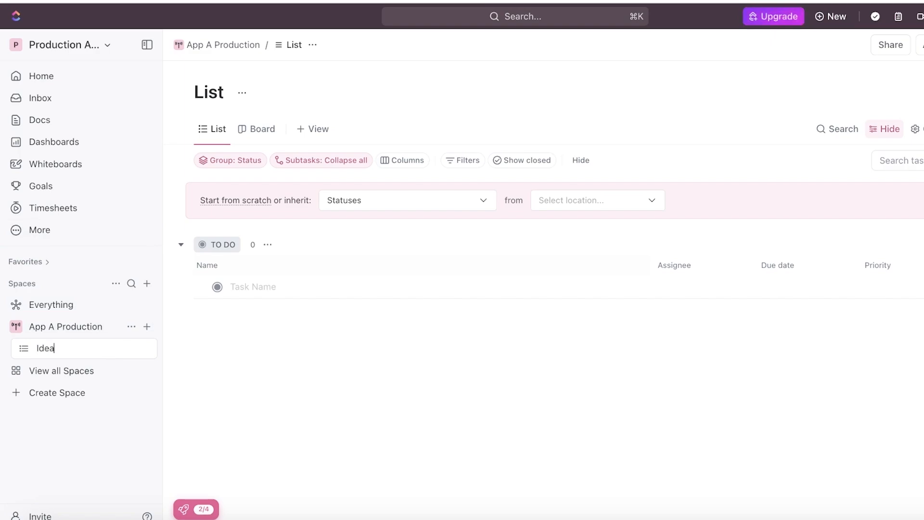
pyautogui.write(' Board')
pyautogui.press('Return')
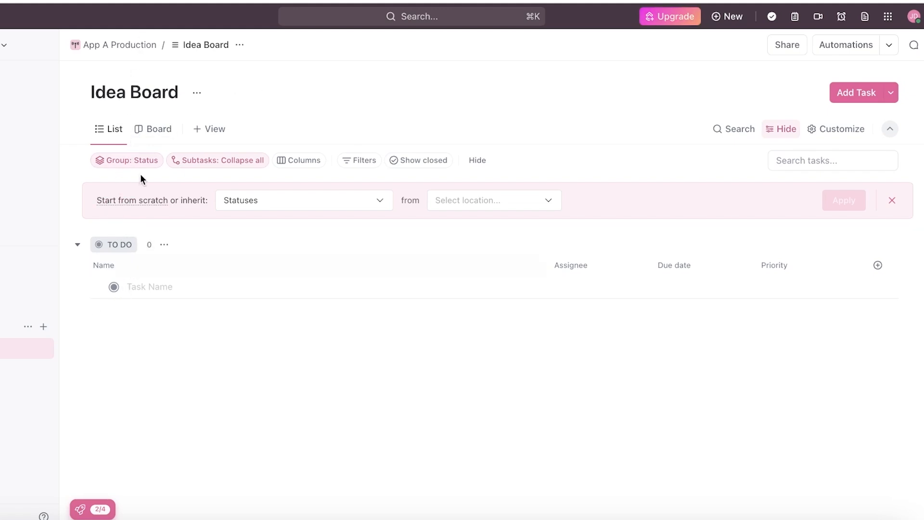
# In the Idea Board's Board view, rename the COMPLETE status as Approved Ideas and apply the change to this List only
pyautogui.click(149, 132)
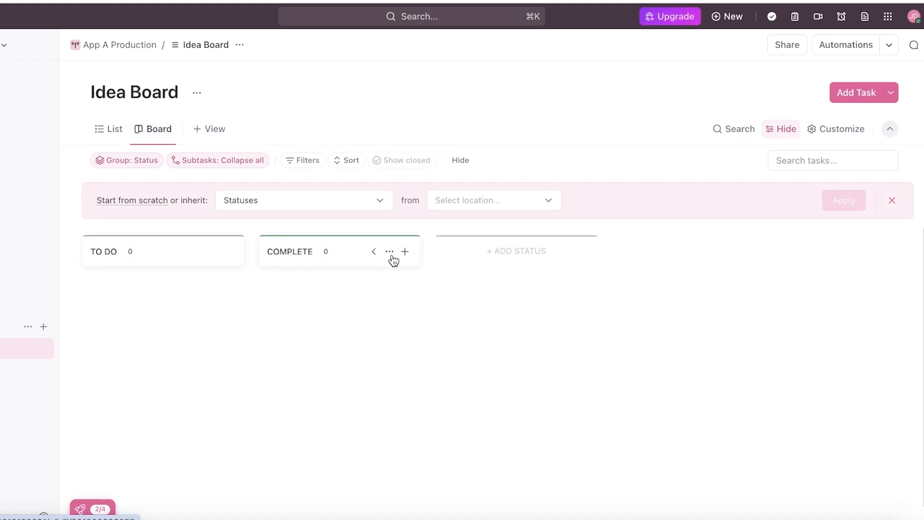
pyautogui.click(390, 252)
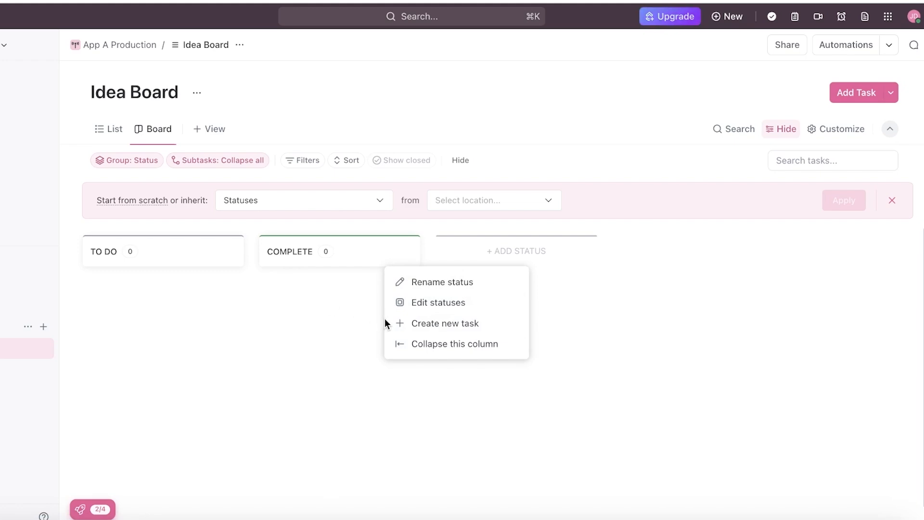
pyautogui.click(437, 284)
pyautogui.doubleClick(314, 252)
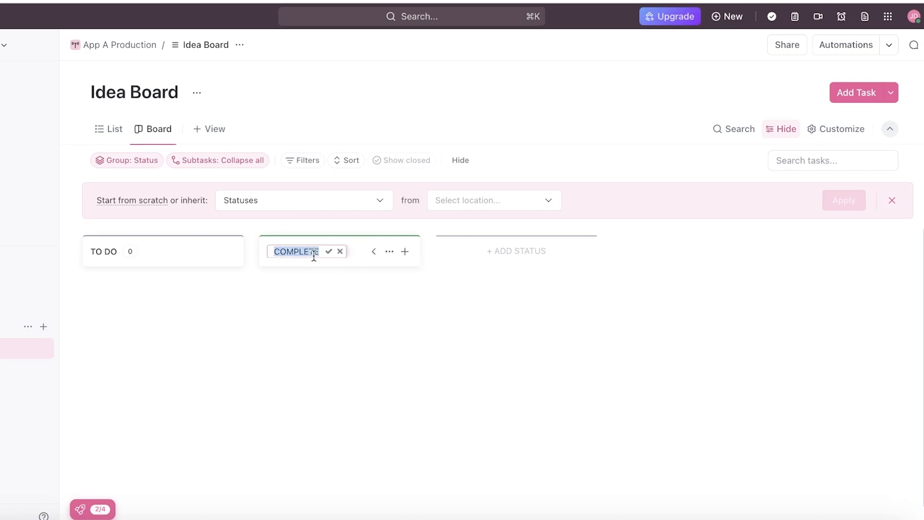
pyautogui.write('Approved Idea')
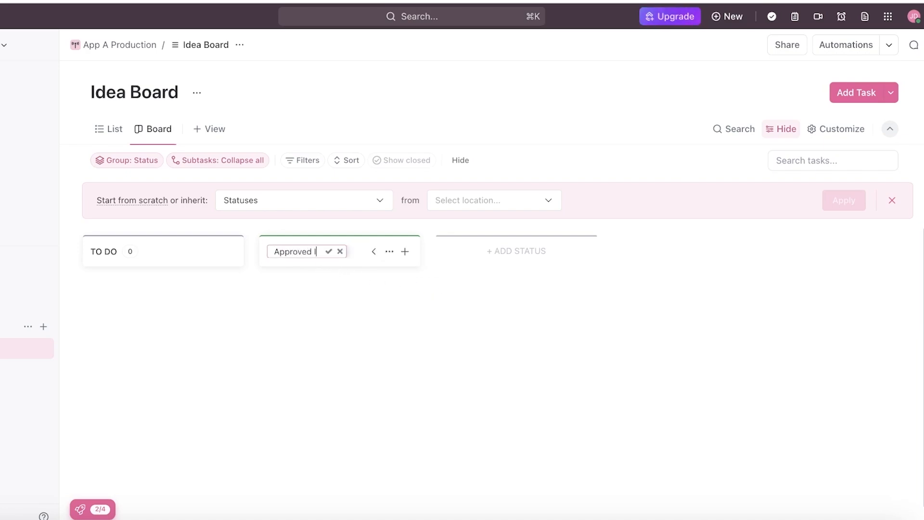
pyautogui.press('Return')
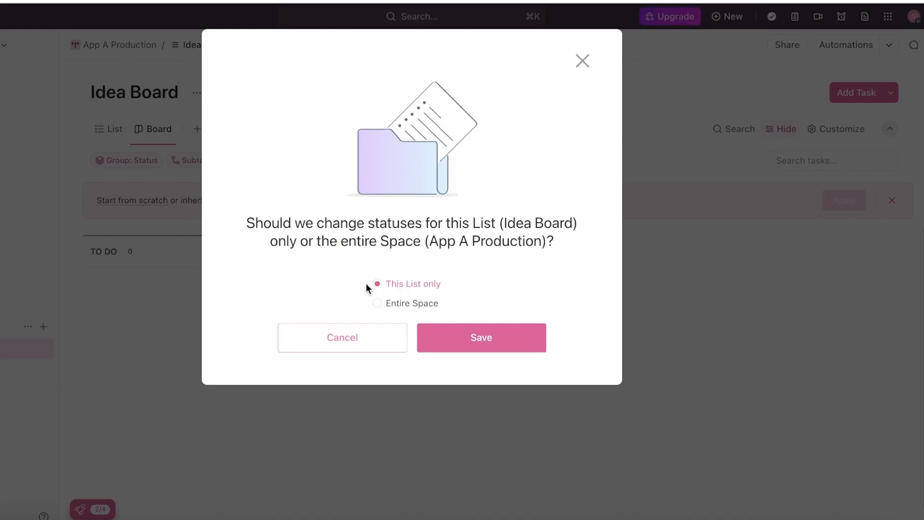
pyautogui.click(469, 346)
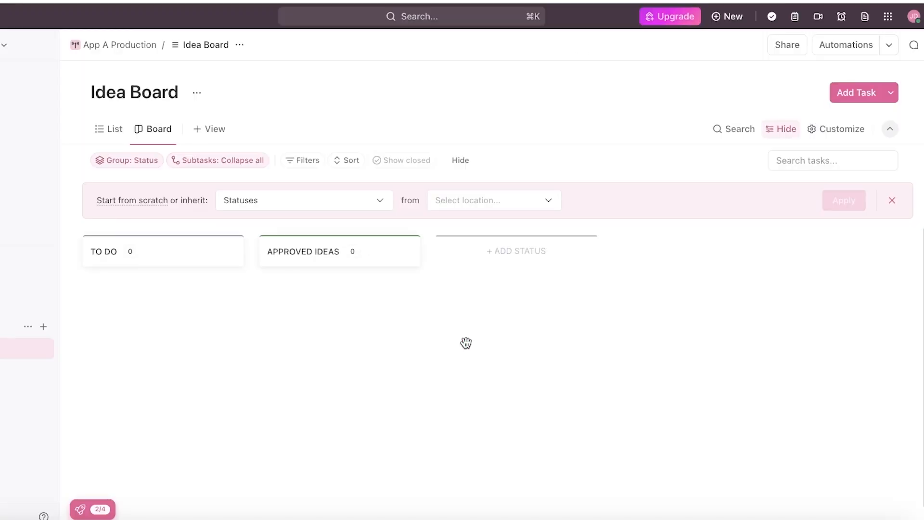
# Rename the TO DO status as IDEAS and dismiss the empty new task card
pyautogui.click(213, 252)
pyautogui.click(246, 282)
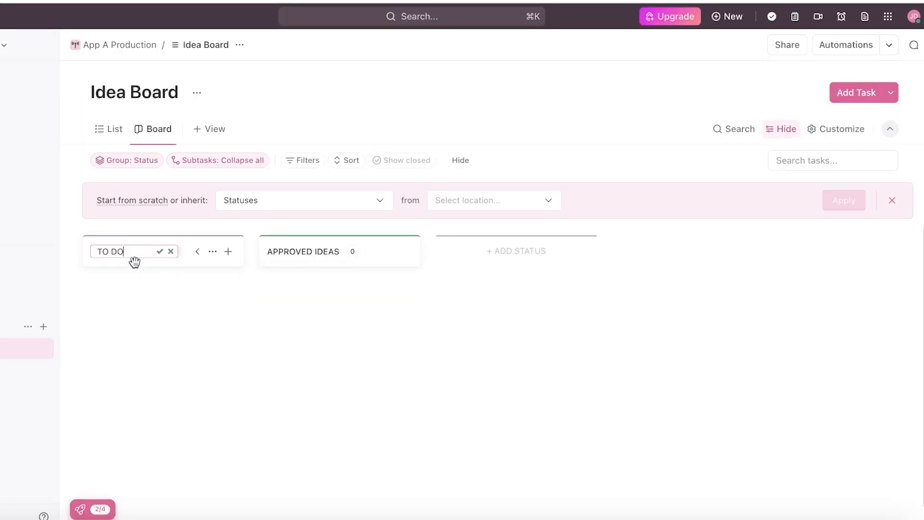
pyautogui.tripleClick(141, 255)
pyautogui.write('IDEAS')
pyautogui.press('Return')
pyautogui.click(139, 303)
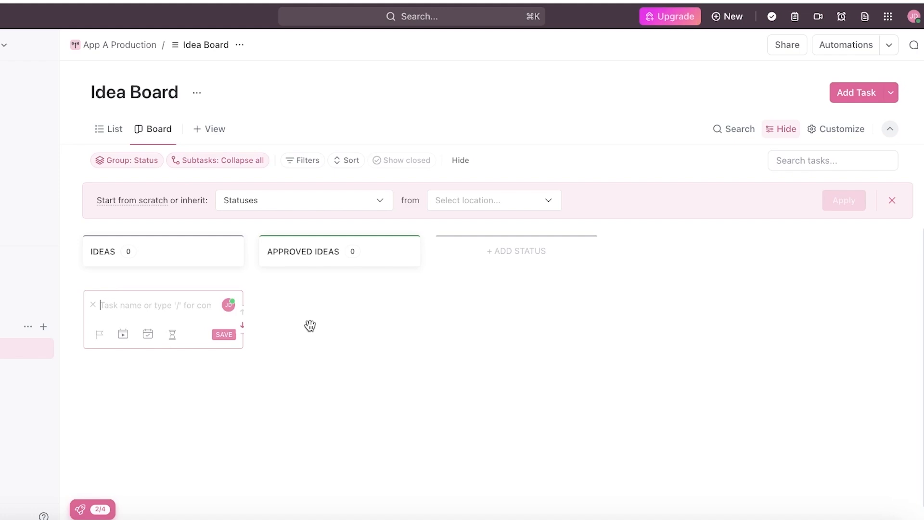
pyautogui.click(285, 301)
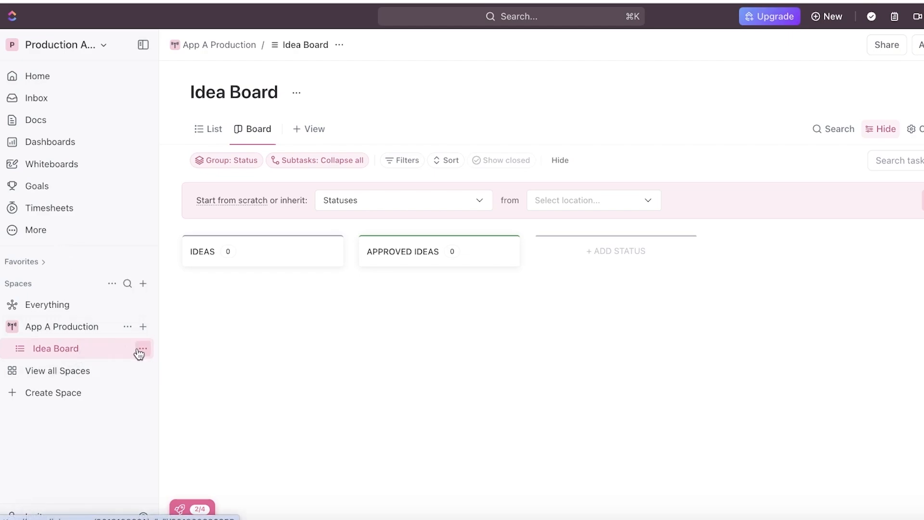
# Open the App A Production Space and show it in Board view
pyautogui.click(13, 328)
pyautogui.click(14, 328)
pyautogui.click(127, 327)
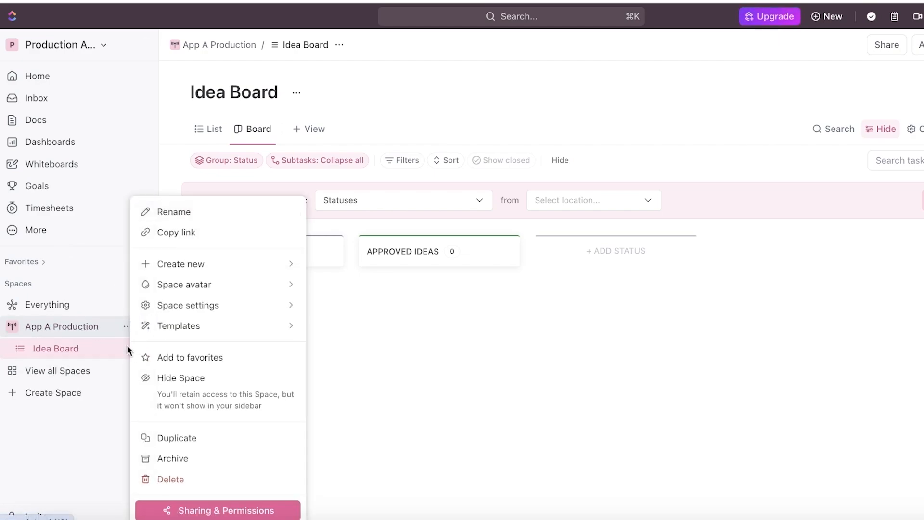
pyautogui.click(61, 329)
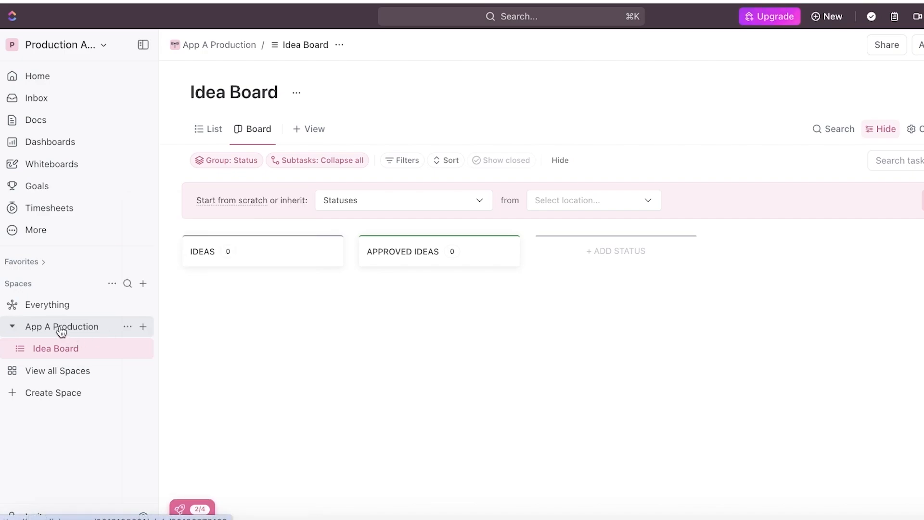
pyautogui.click(314, 157)
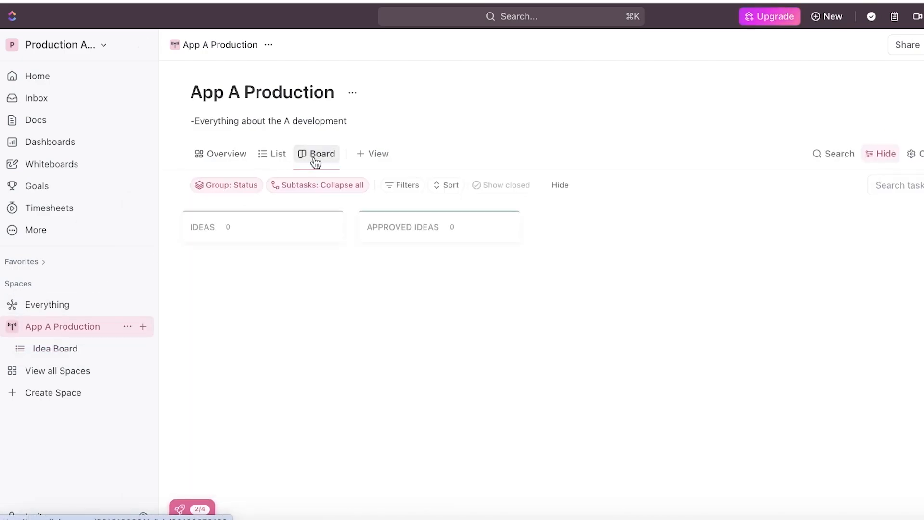
pyautogui.click(71, 369)
pyautogui.click(76, 349)
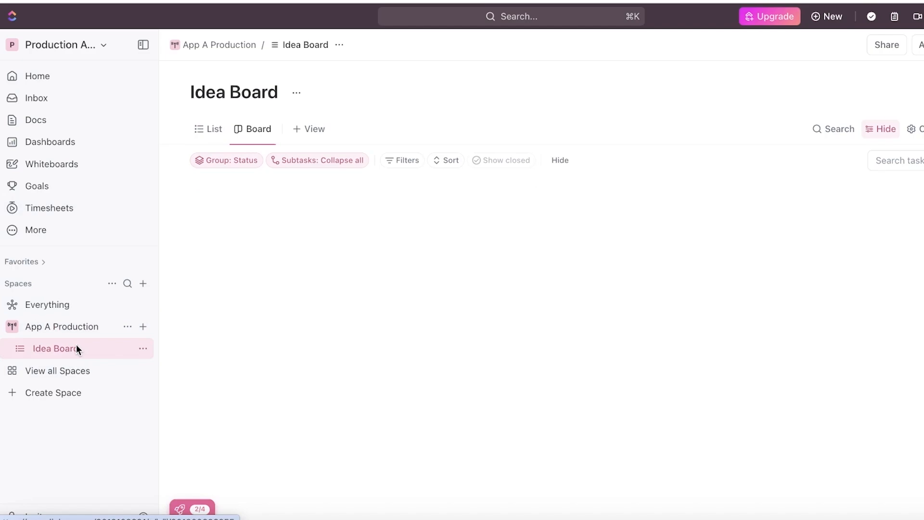
pyautogui.click(141, 348)
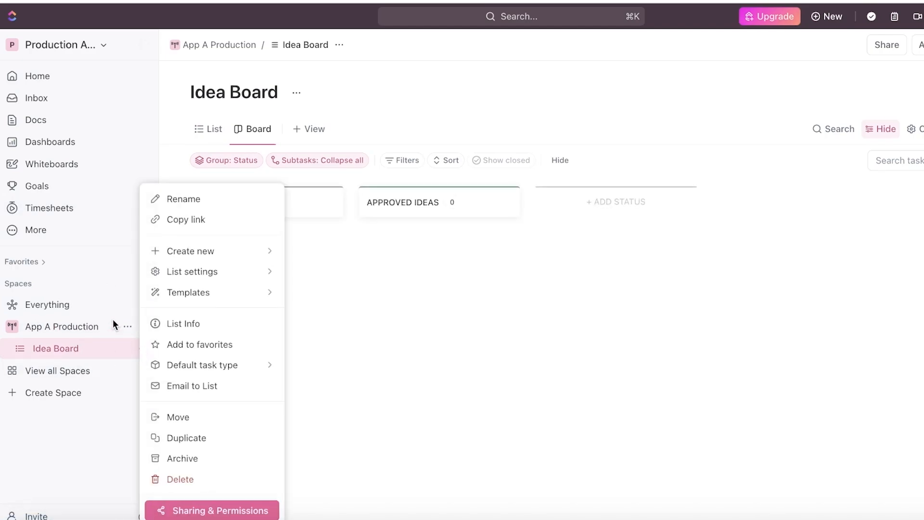
pyautogui.click(133, 327)
pyautogui.click(144, 284)
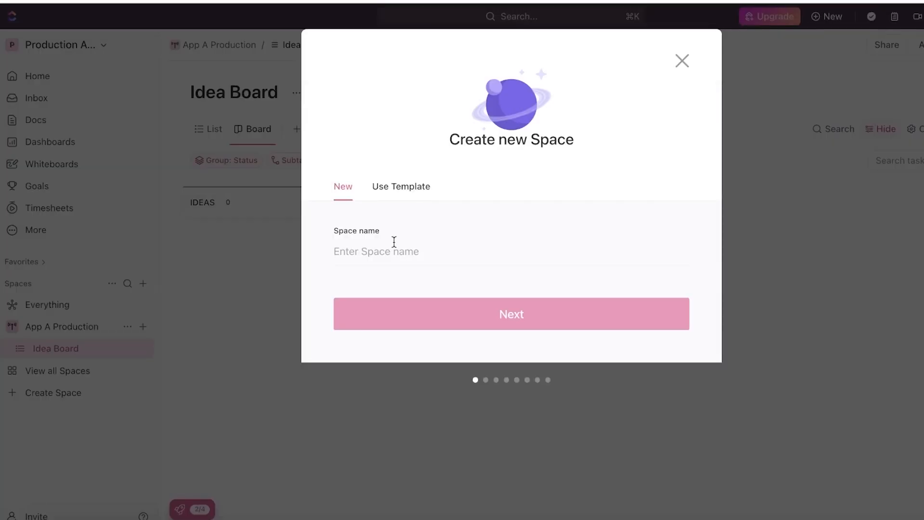
pyautogui.click(688, 61)
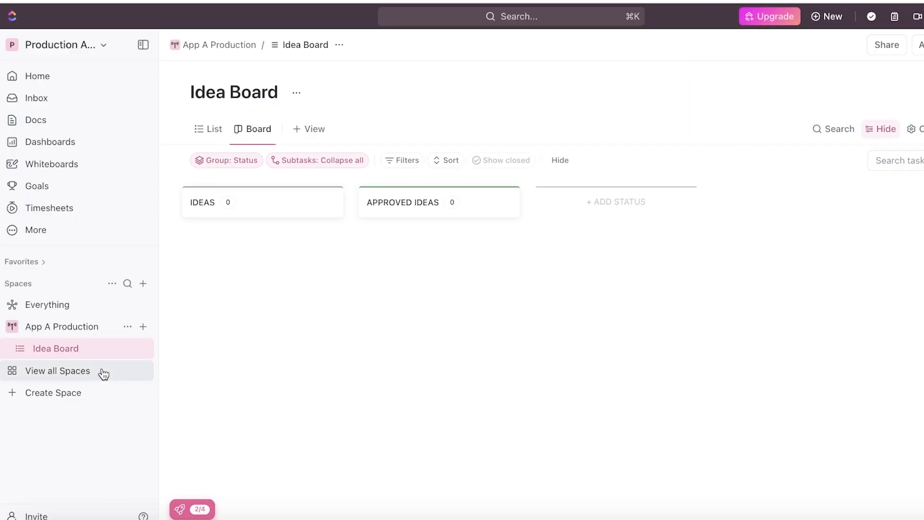
# Duplicate the Idea Board list with everything copied, without archived tasks, as a folderless list in the App A Production Space
pyautogui.click(141, 349)
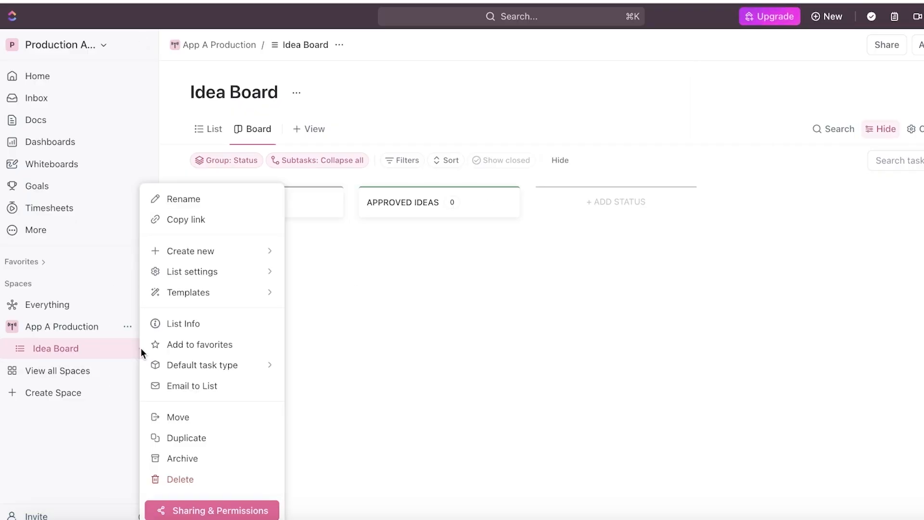
pyautogui.click(188, 438)
pyautogui.scroll(-3, 540, 356)
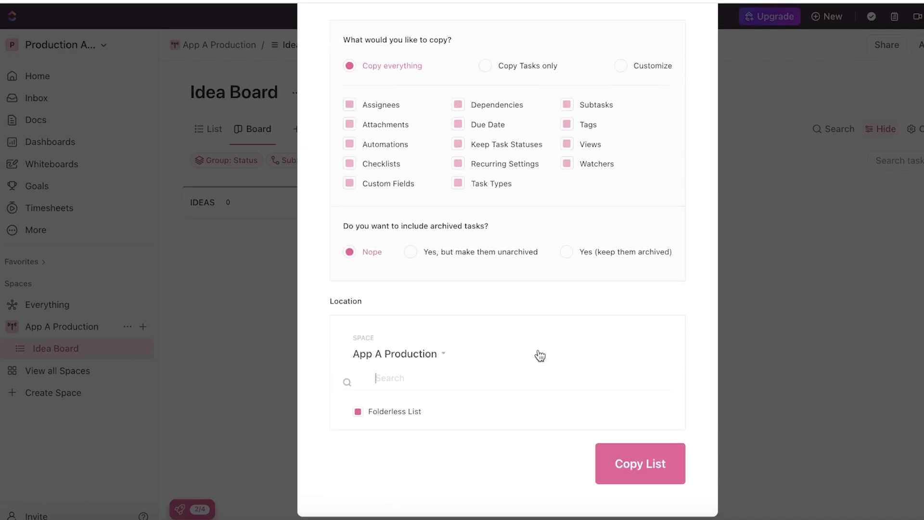
pyautogui.click(637, 461)
# Rename the copied Idea Board list as Idea Execution, correcting the spelling of Execution
pyautogui.click(64, 373)
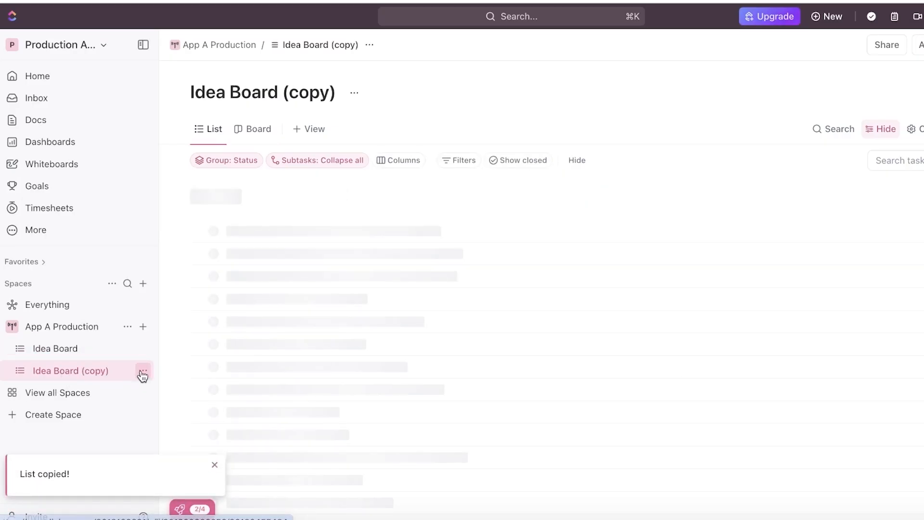
pyautogui.click(142, 372)
pyautogui.click(223, 200)
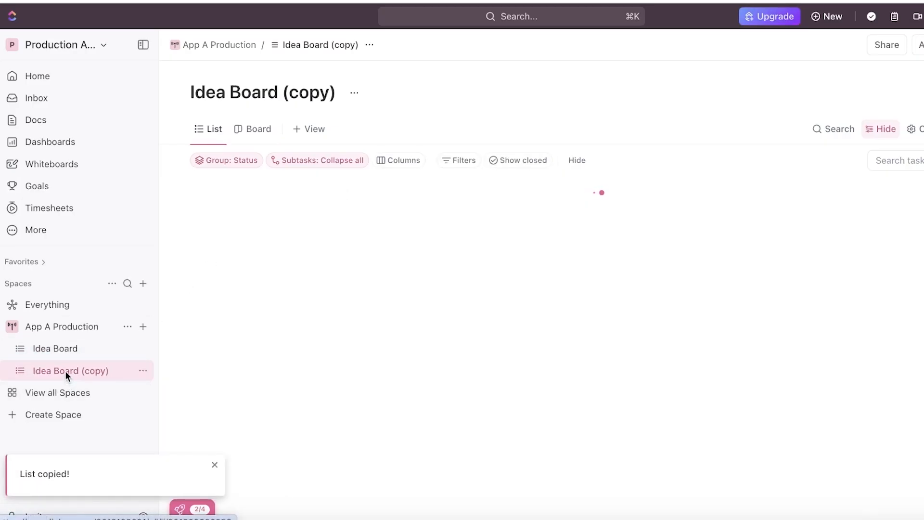
pyautogui.click(142, 370)
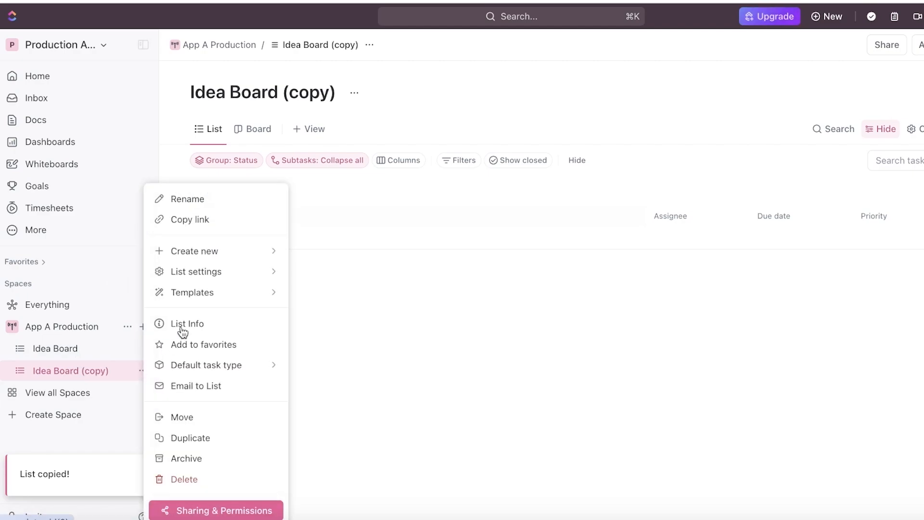
pyautogui.click(221, 204)
pyautogui.press('BackSpace')
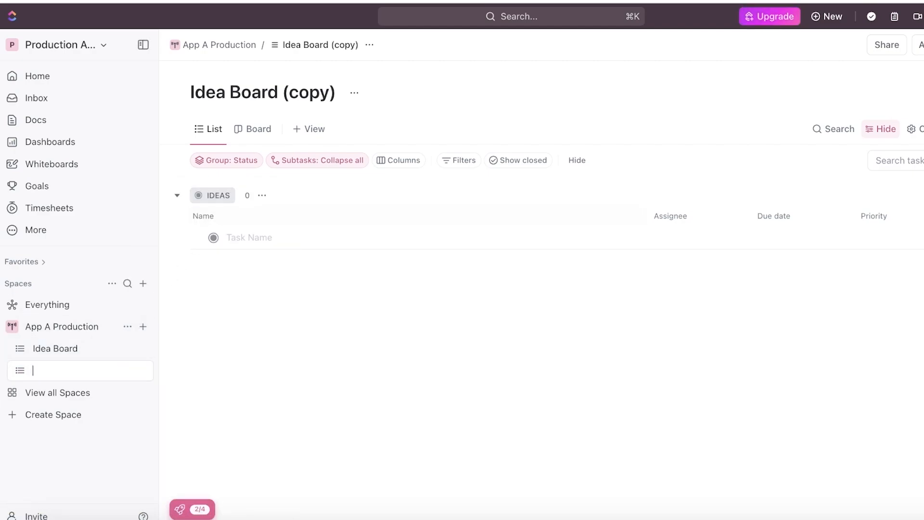
pyautogui.write('Idea Ex')
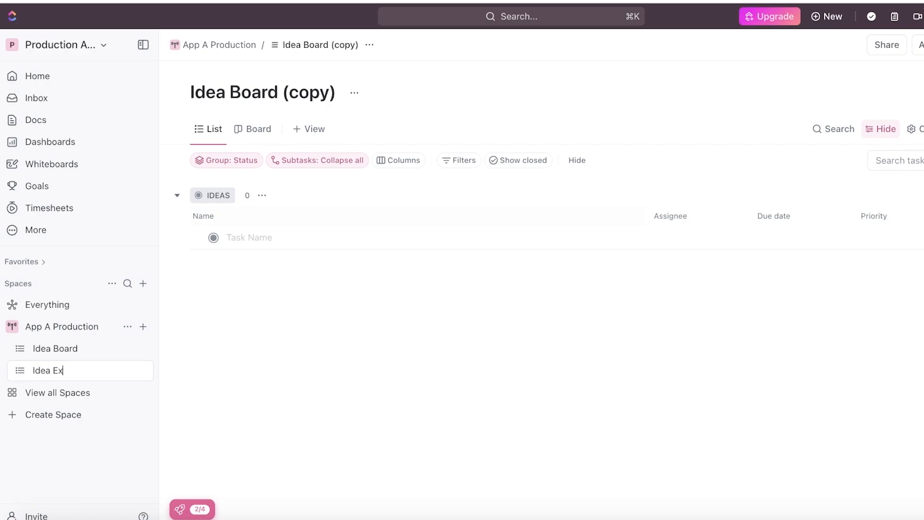
pyautogui.write('cecution')
pyautogui.rightClick(88, 372)
pyautogui.click(117, 215)
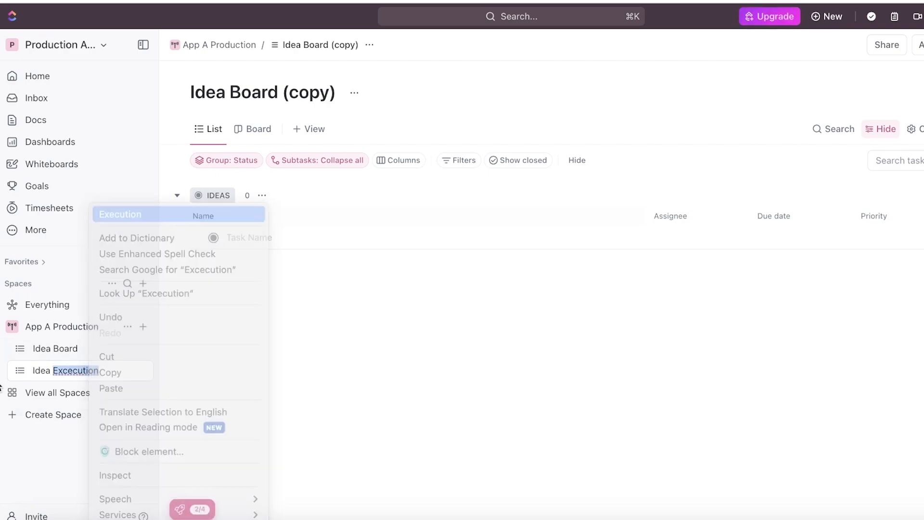
pyautogui.press('Return')
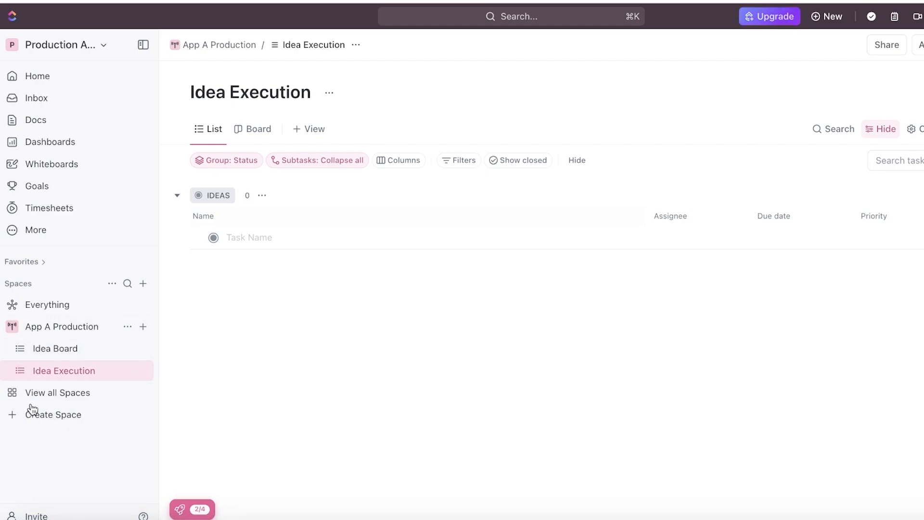
# In the Idea Execution list's List view, rename the IDEAS status as TASKS
pyautogui.click(260, 138)
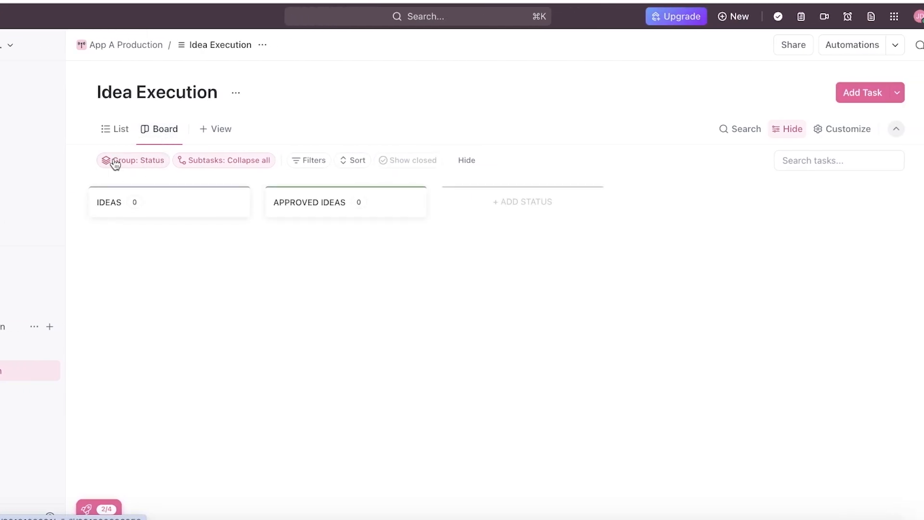
pyautogui.click(109, 131)
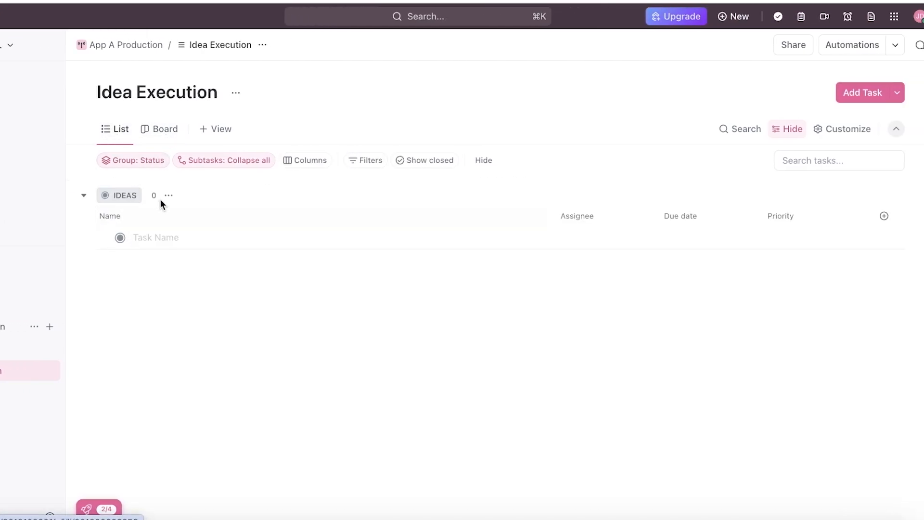
pyautogui.click(133, 192)
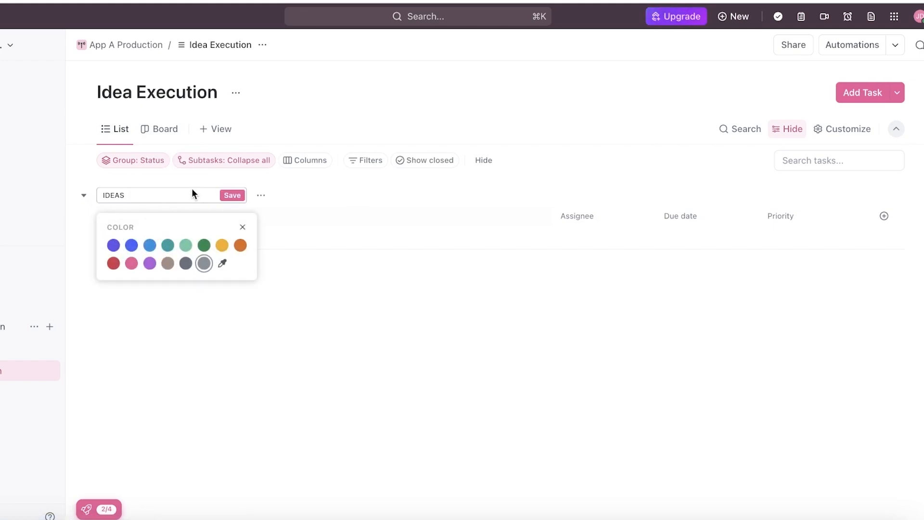
pyautogui.click(191, 192)
pyautogui.tripleClick(152, 193)
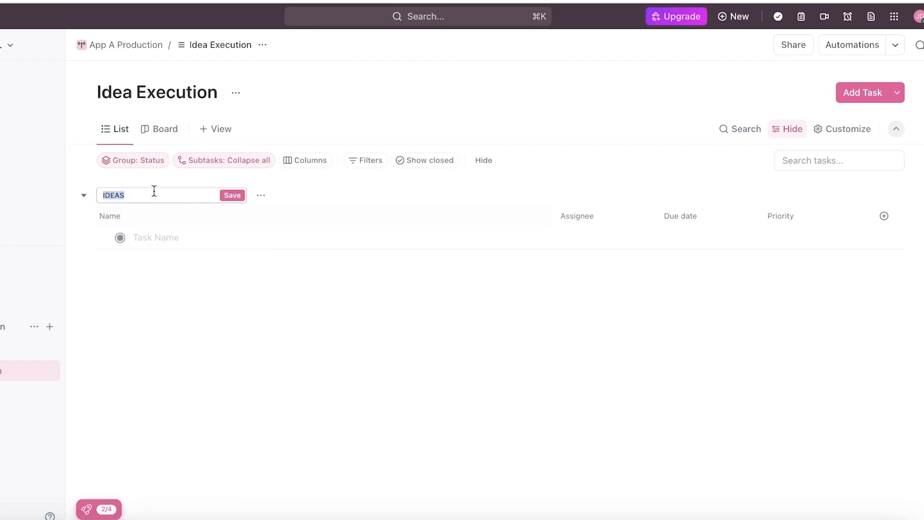
pyautogui.write('TASKS')
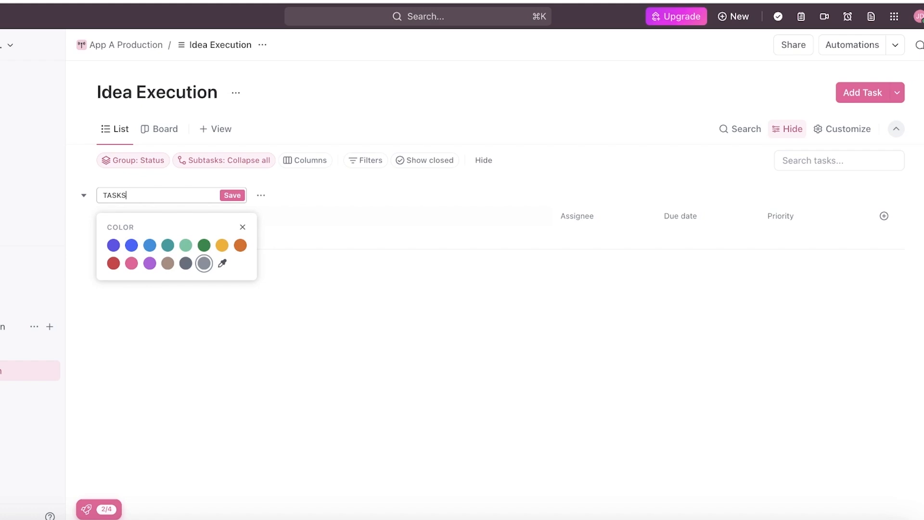
pyautogui.press('Return')
# Add the task "Use pink buttons in the App A female character version" under the TASKS status
pyautogui.click(229, 244)
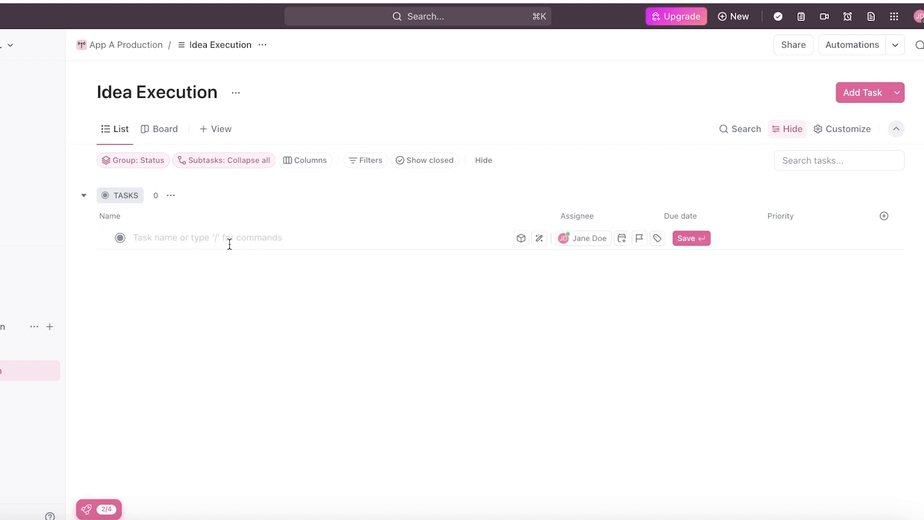
pyautogui.write('/')
pyautogui.press('Escape')
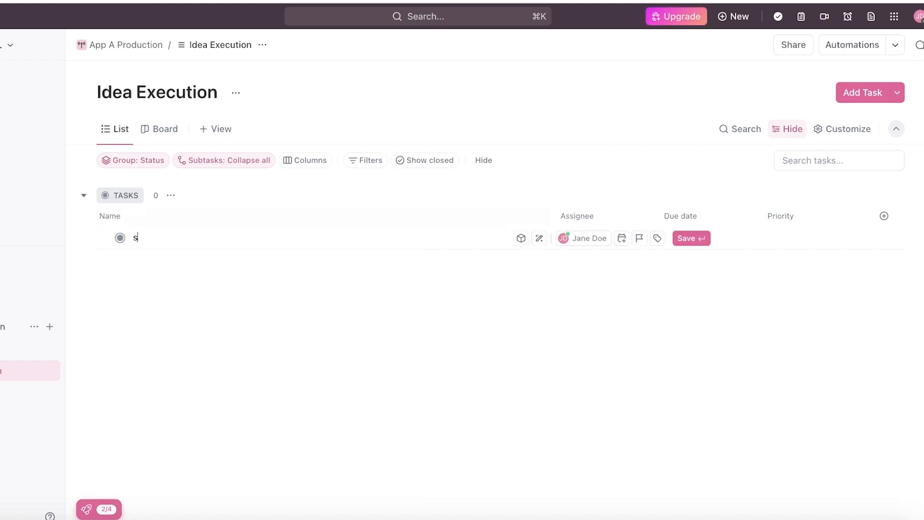
pyautogui.press('BackSpace')
pyautogui.write('Use pink button')
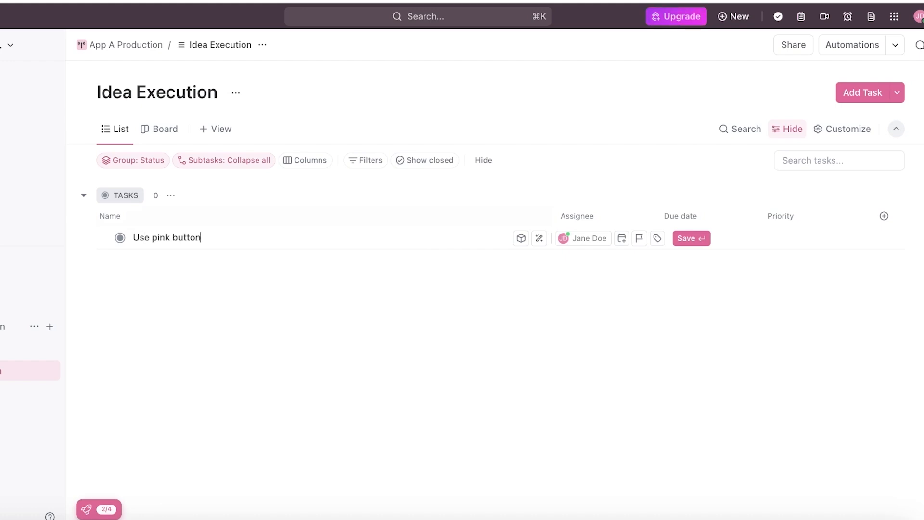
pyautogui.write('s in the A')
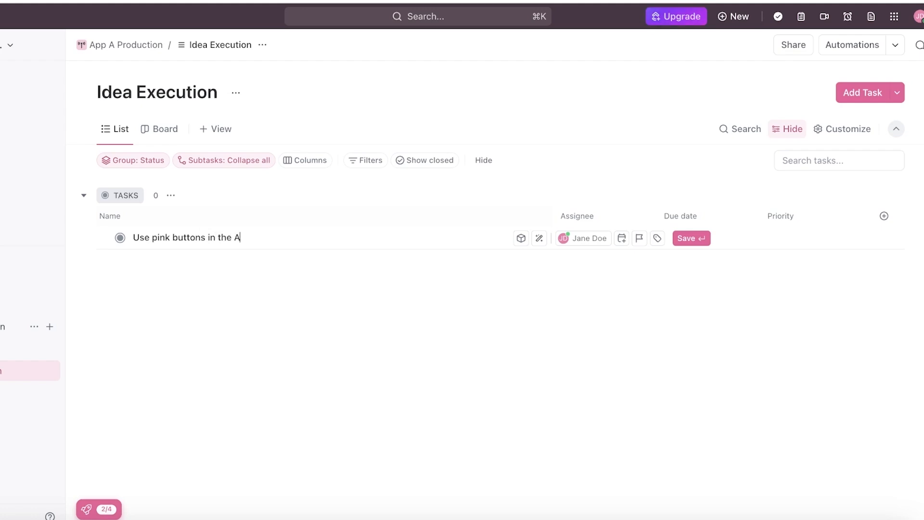
pyautogui.write('pp A fema')
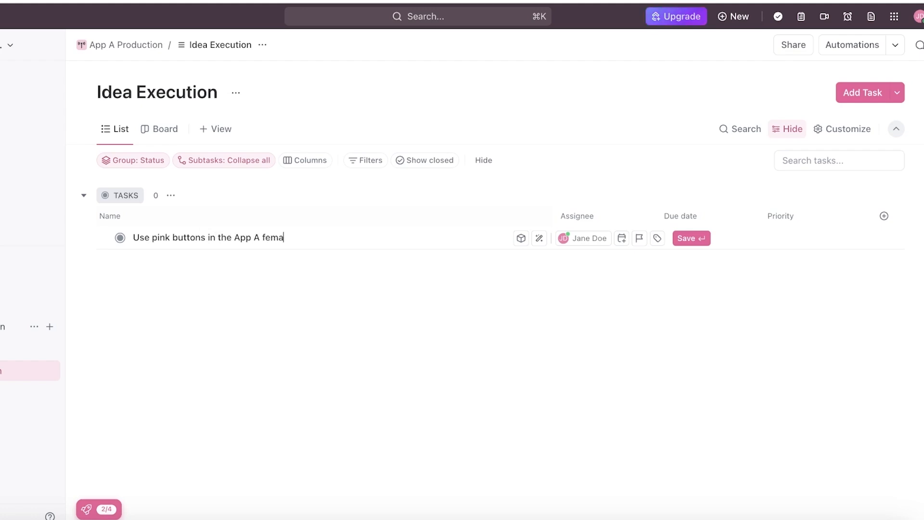
pyautogui.write('le character ')
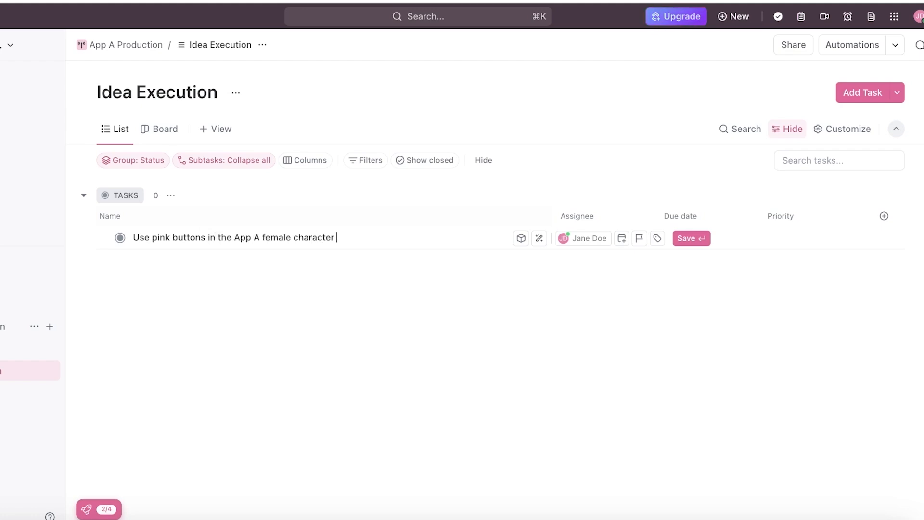
pyautogui.write('version')
pyautogui.press('Return')
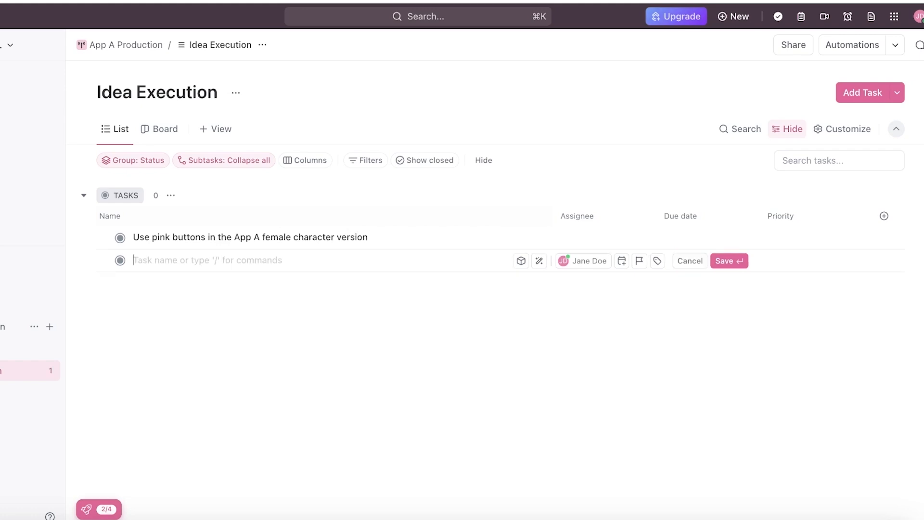
pyautogui.press('Escape')
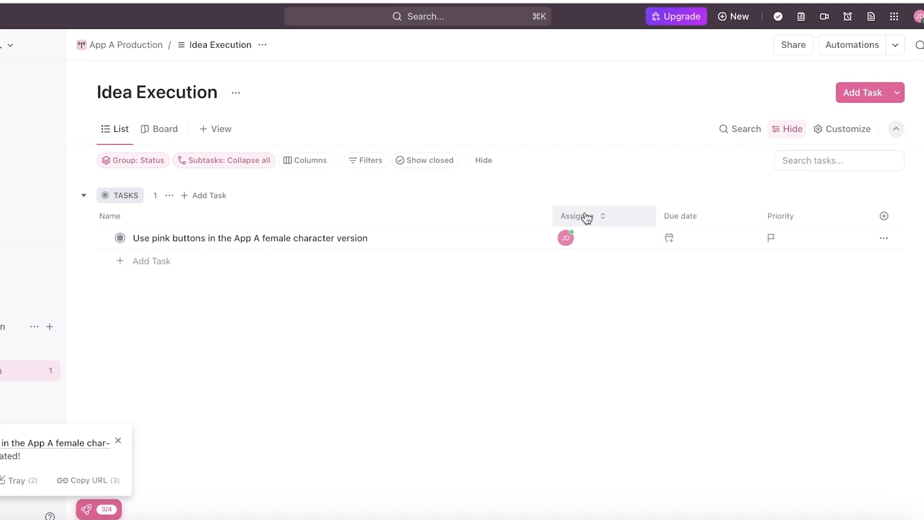
# Set the pink buttons task's due date to February 24, 2024
pyautogui.click(669, 238)
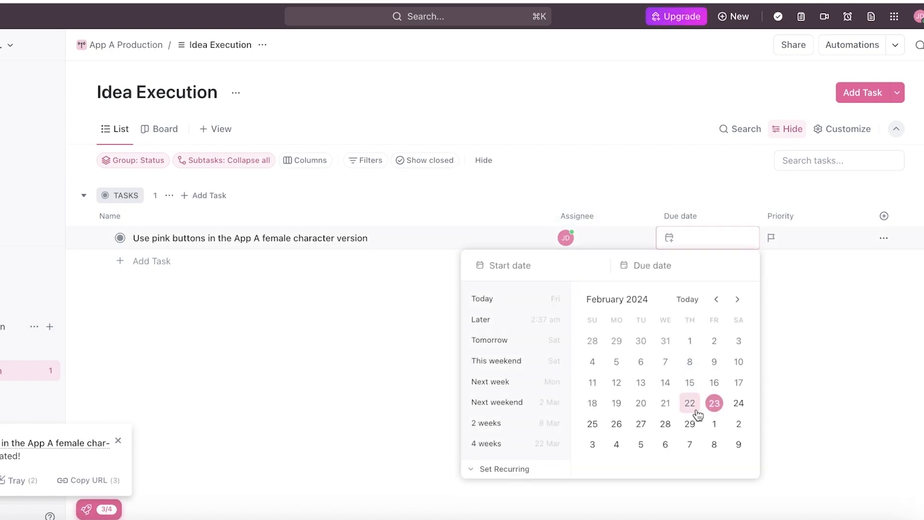
pyautogui.click(738, 405)
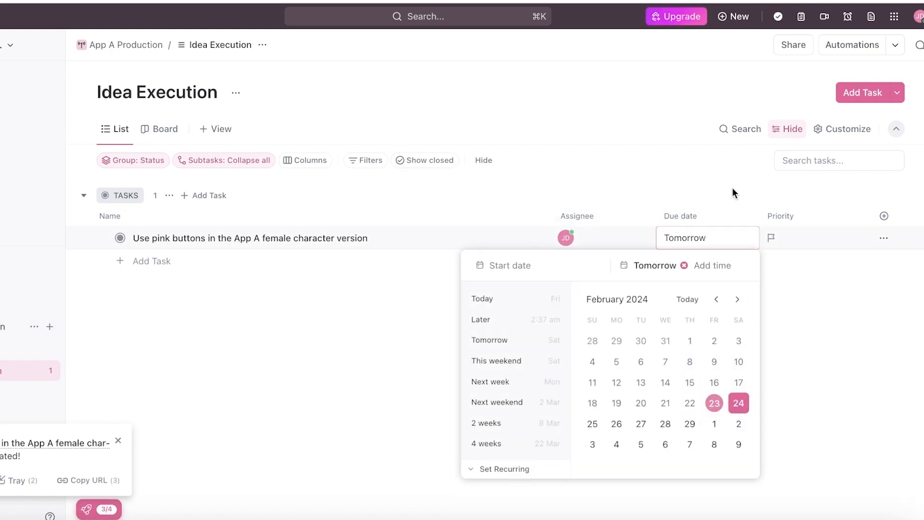
pyautogui.click(813, 347)
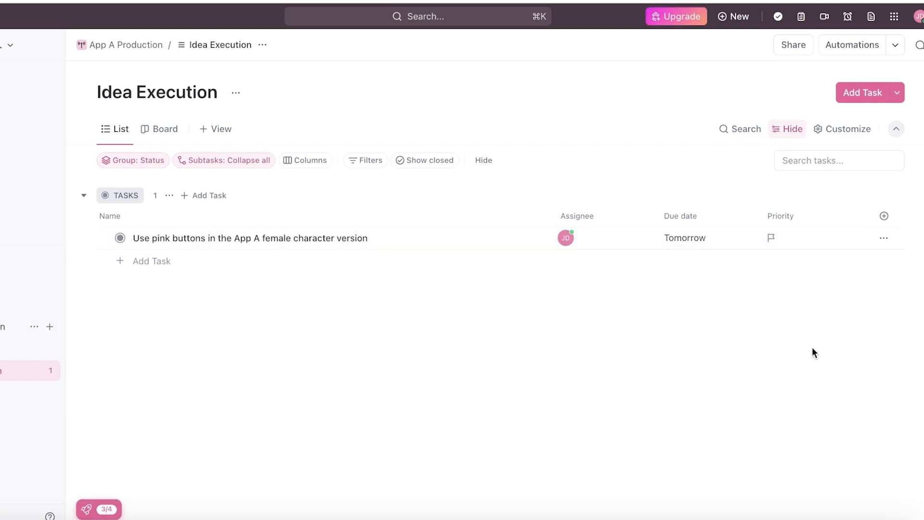
pyautogui.click(770, 239)
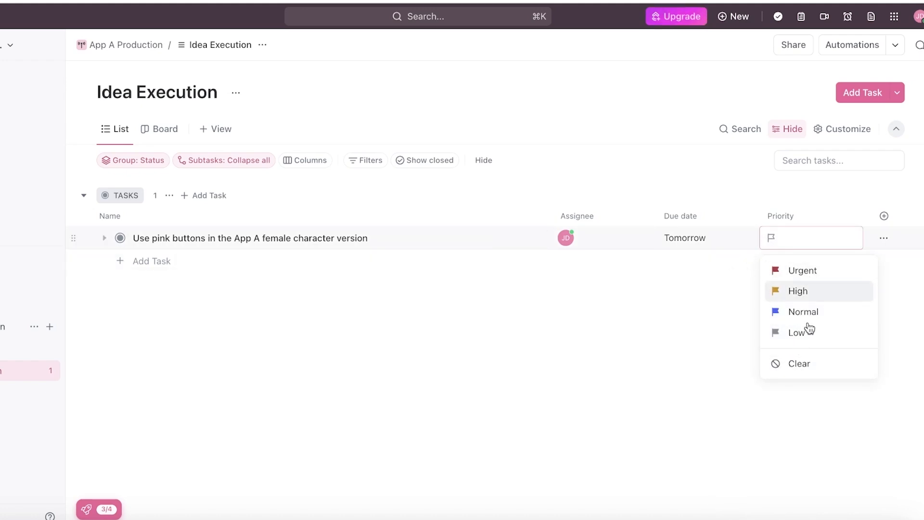
pyautogui.click(798, 369)
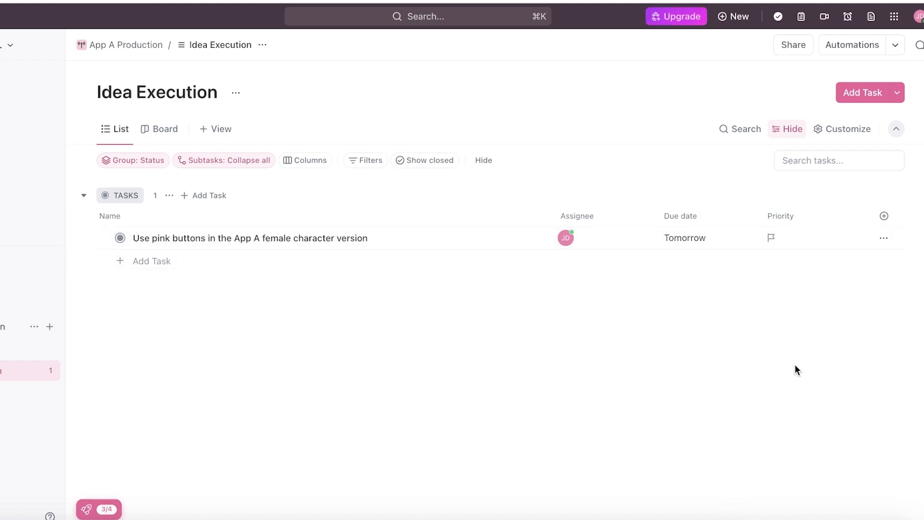
pyautogui.click(804, 216)
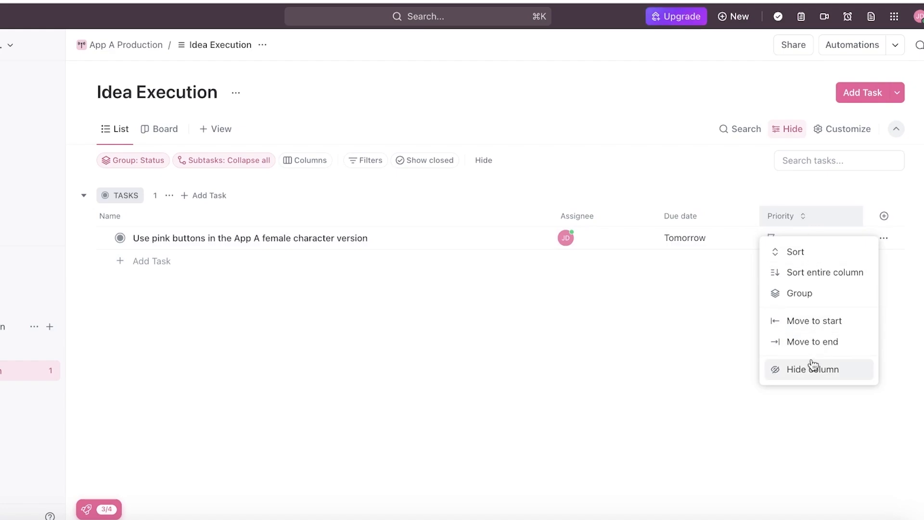
pyautogui.click(706, 343)
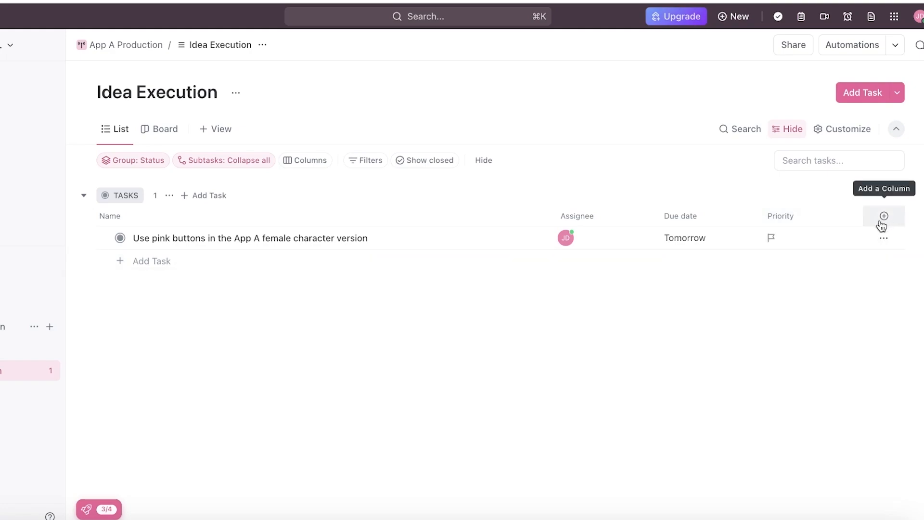
# Start a new dropdown column named Status in the Idea Execution list, with New IN as its first option
pyautogui.click(884, 218)
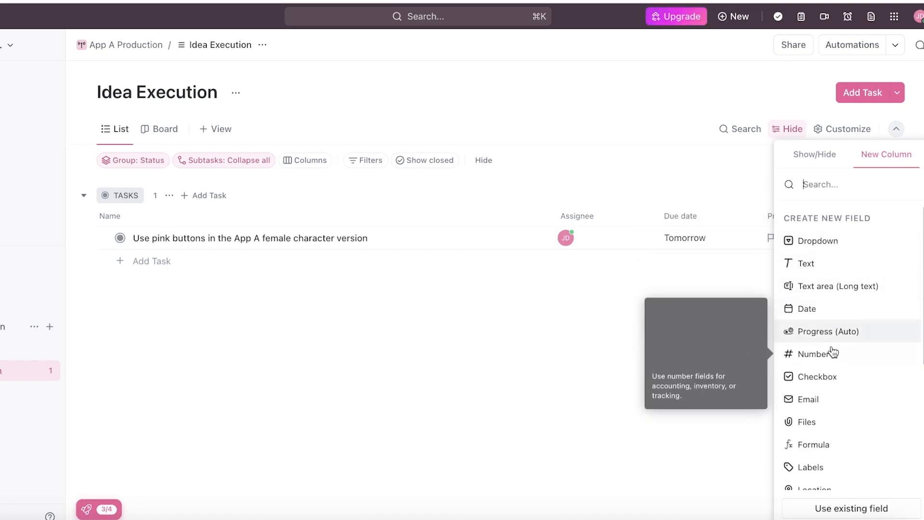
pyautogui.click(832, 245)
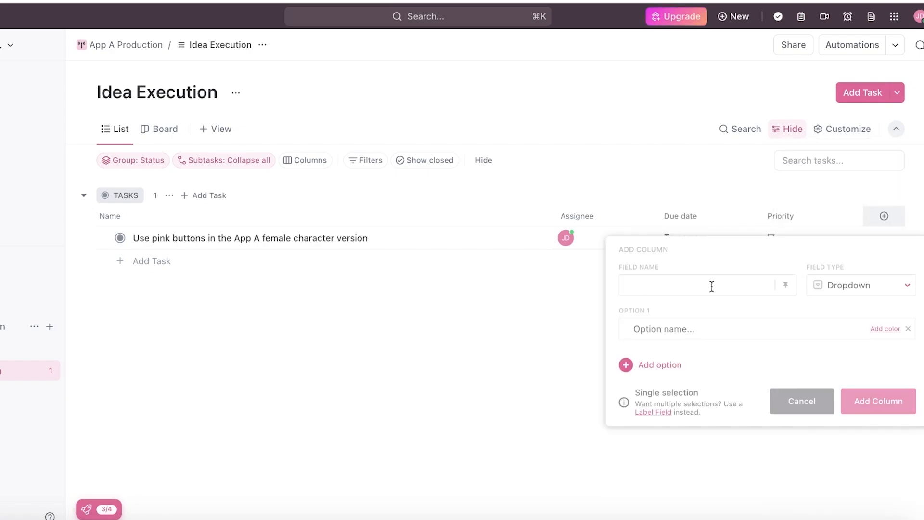
pyautogui.write('StatuNew IN')
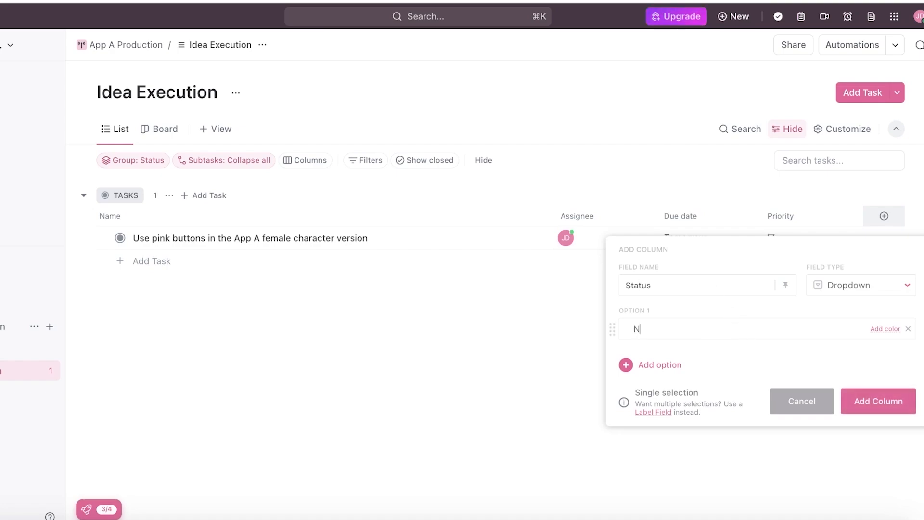
pyautogui.press('Return')
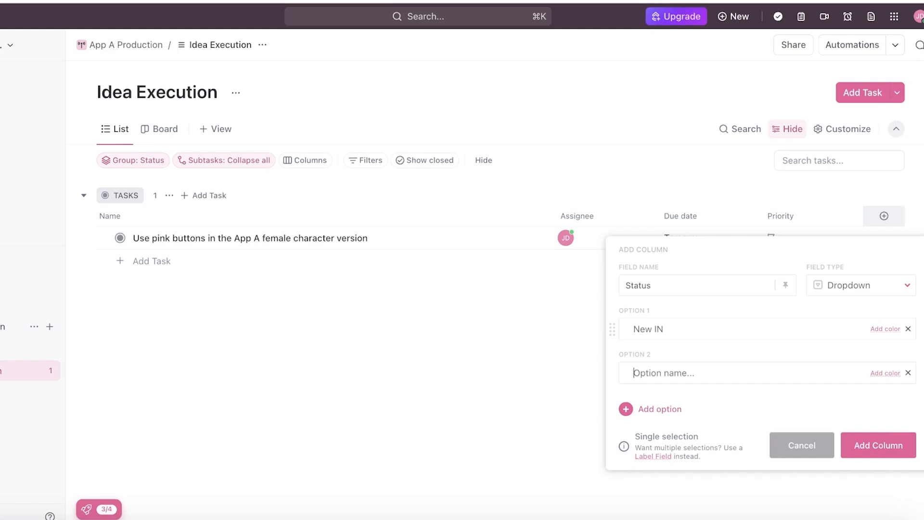
# Add the options In review, Approved and Rejected to the Status dropdown and create the column
pyautogui.write('In ')
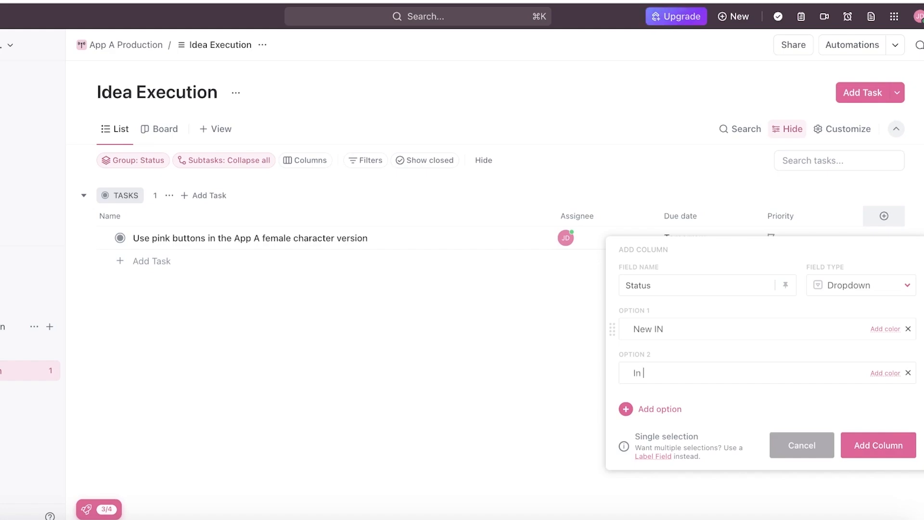
pyautogui.write('reve')
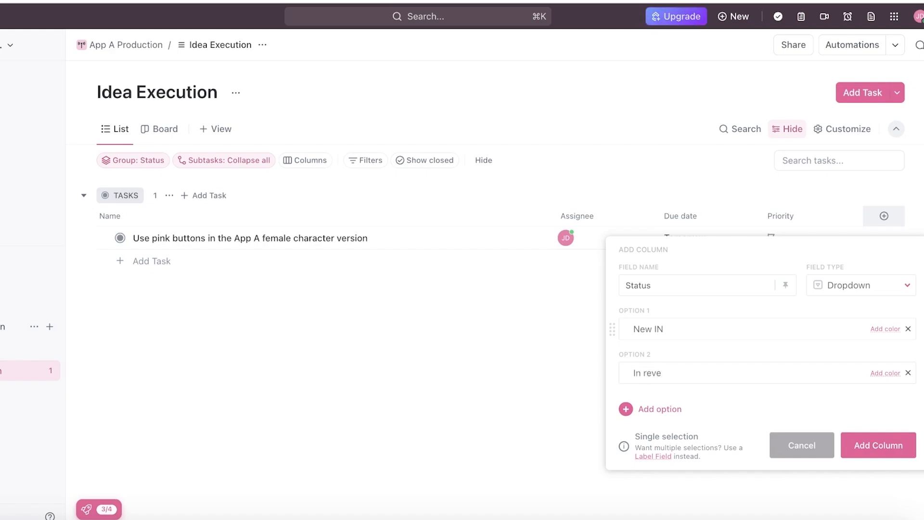
pyautogui.write('iwiew')
pyautogui.press('Return')
pyautogui.write('Approved')
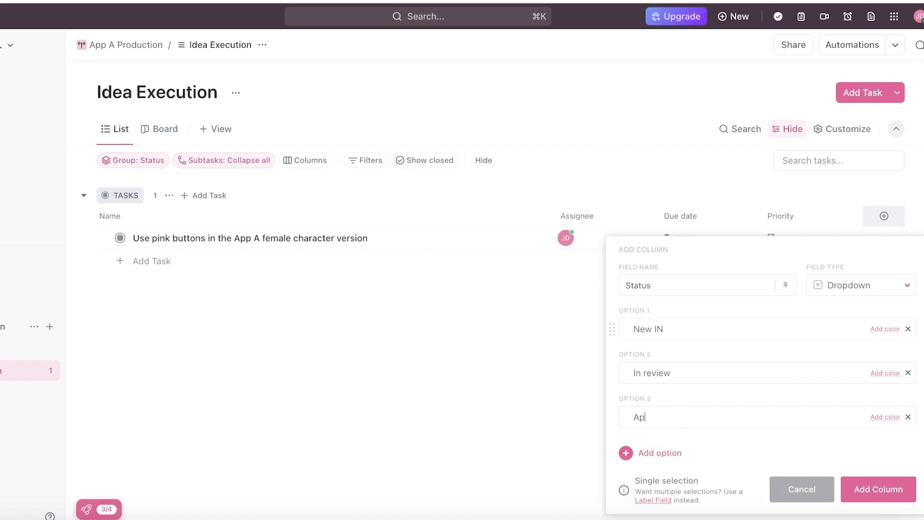
pyautogui.press('Return')
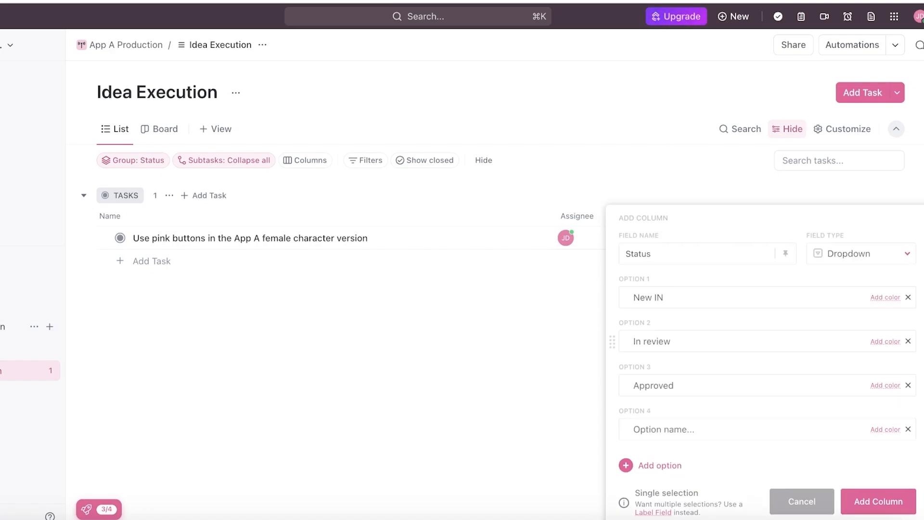
pyautogui.write('Rejected')
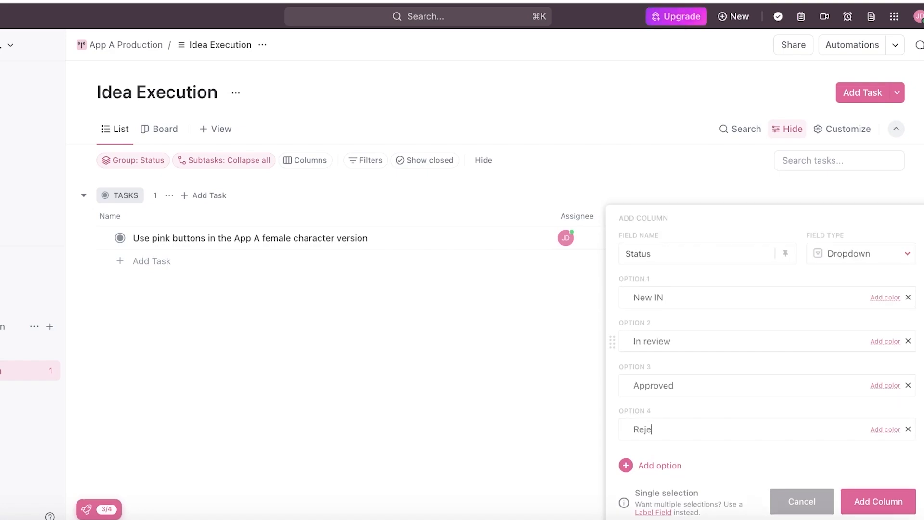
pyautogui.press('Return')
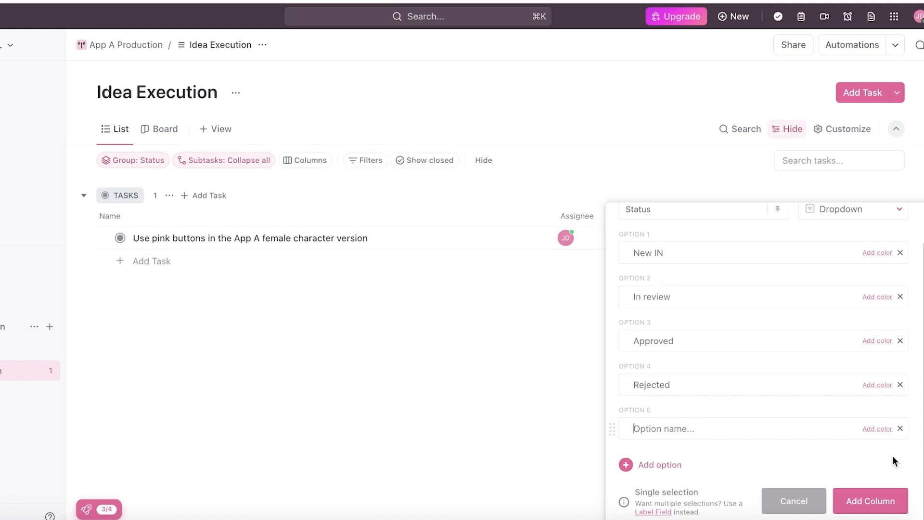
pyautogui.click(901, 429)
pyautogui.click(874, 501)
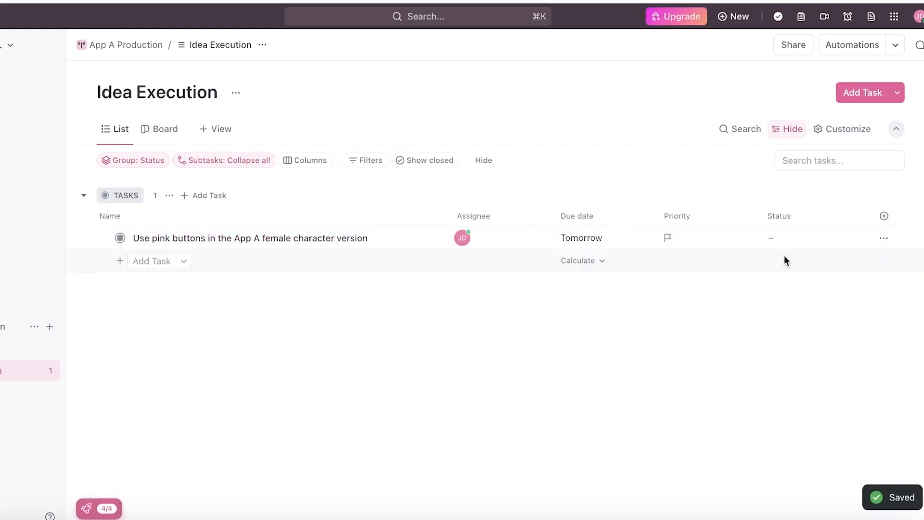
# Set the pink buttons task's Status column value to New IN
pyautogui.click(774, 236)
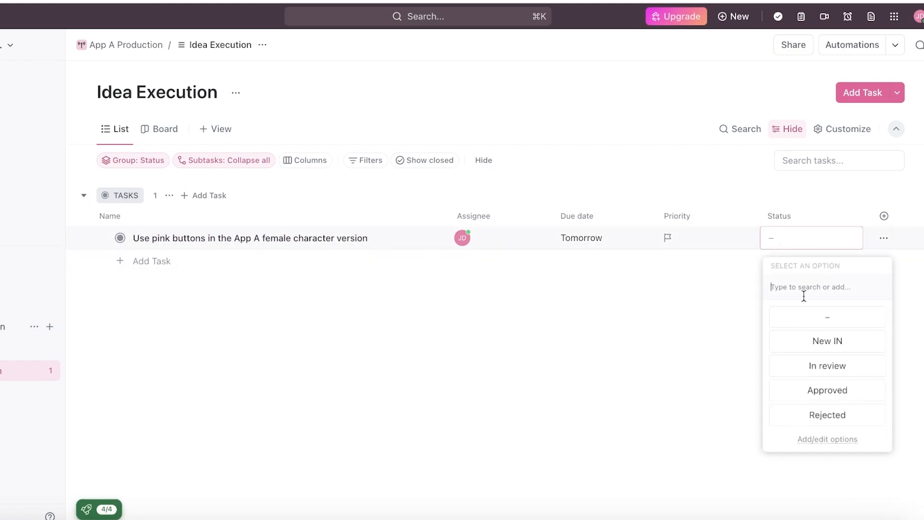
pyautogui.click(818, 341)
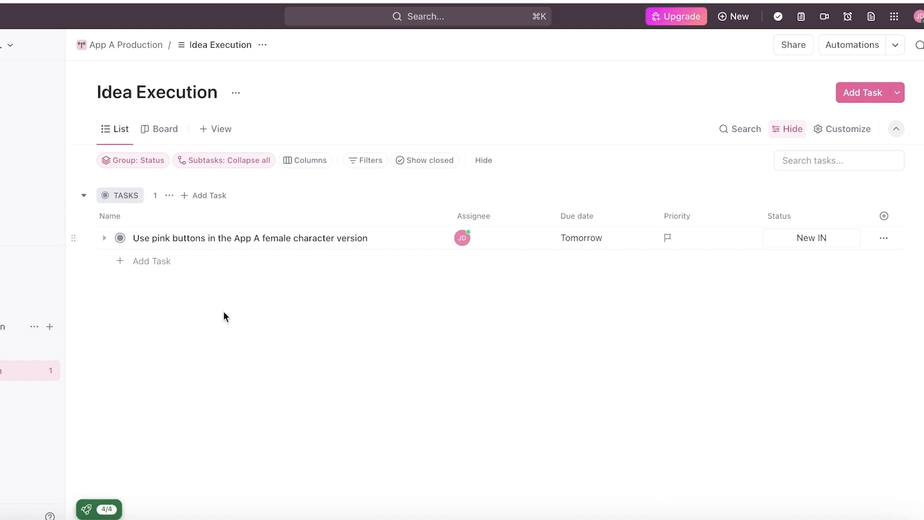
# Open the pink buttons task and examine its details, subtasks, action items and time estimate
pyautogui.click(150, 261)
pyautogui.click(191, 238)
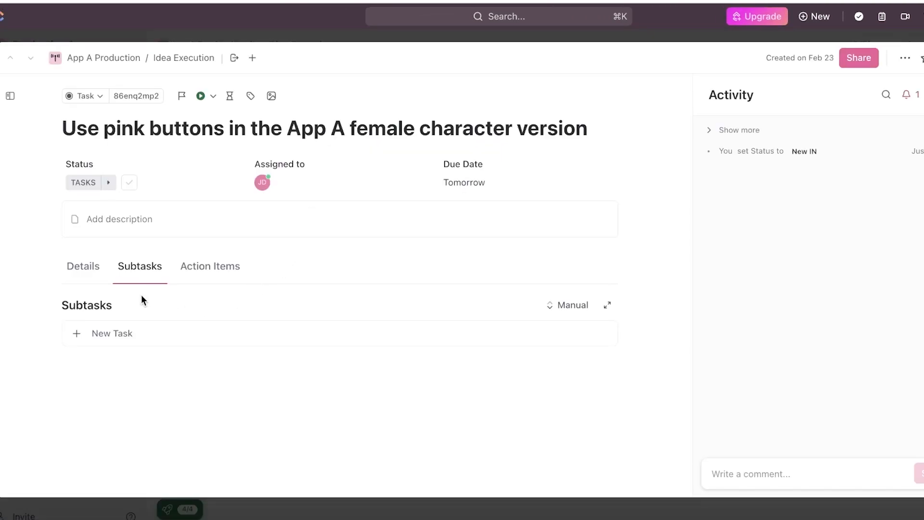
pyautogui.click(73, 277)
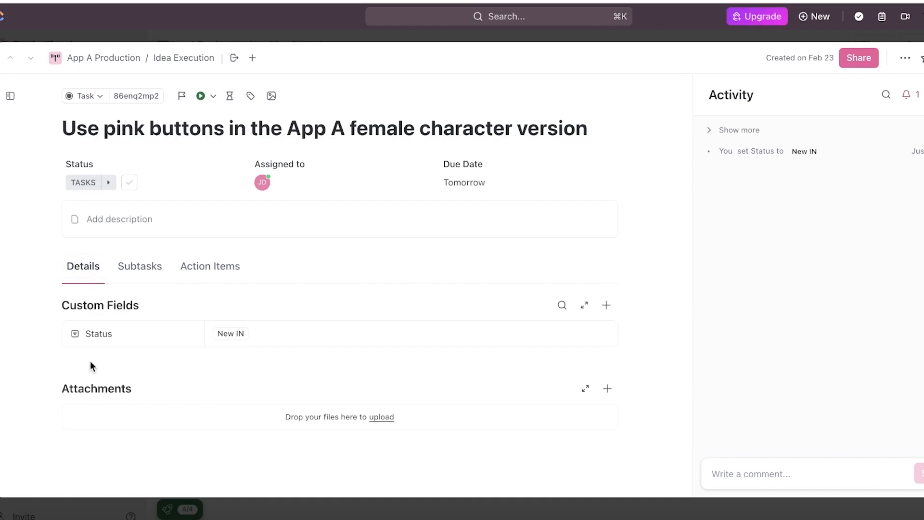
pyautogui.click(136, 265)
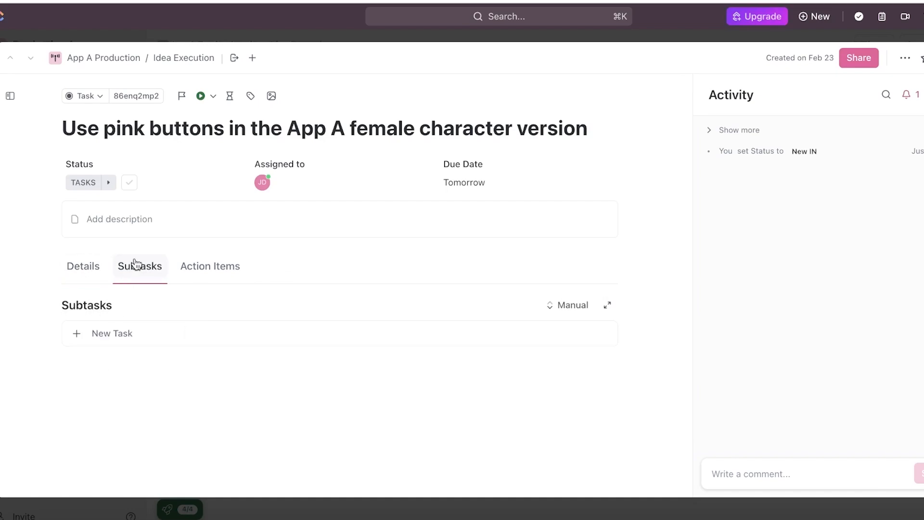
pyautogui.click(233, 267)
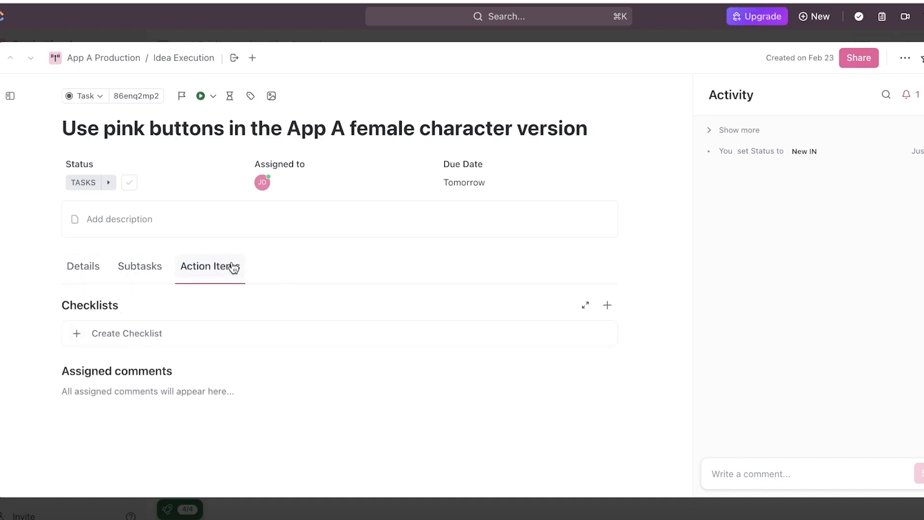
pyautogui.click(138, 268)
pyautogui.click(223, 264)
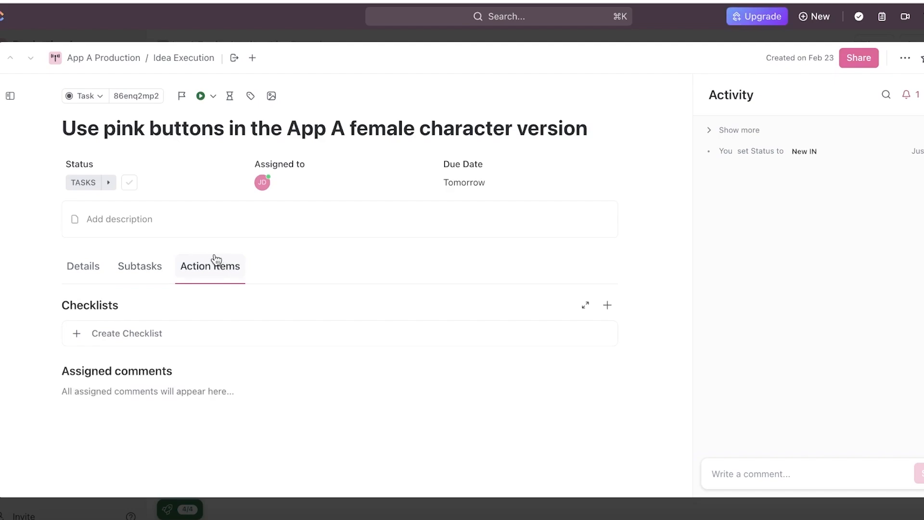
pyautogui.click(121, 270)
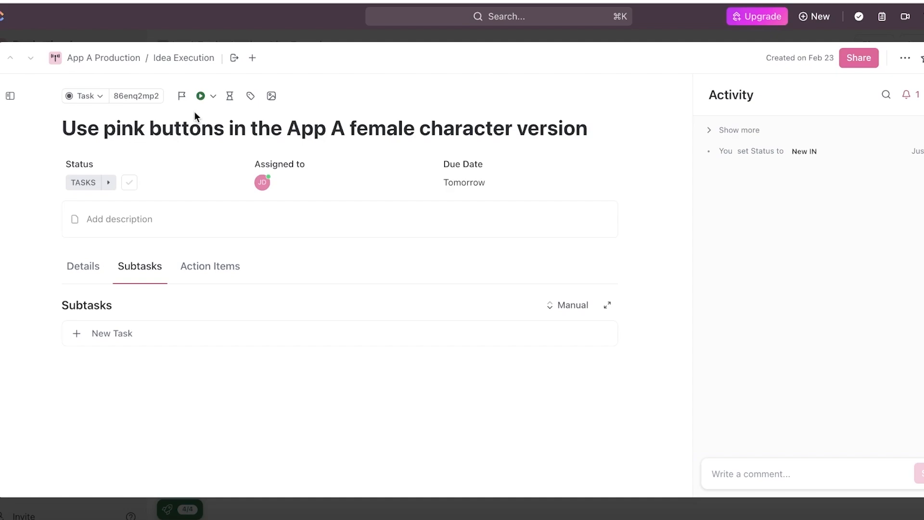
pyautogui.click(230, 97)
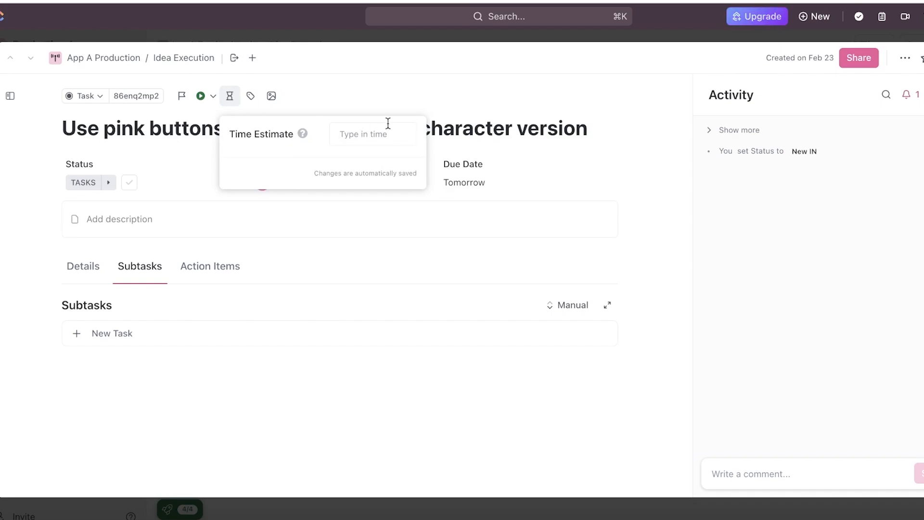
pyautogui.click(248, 98)
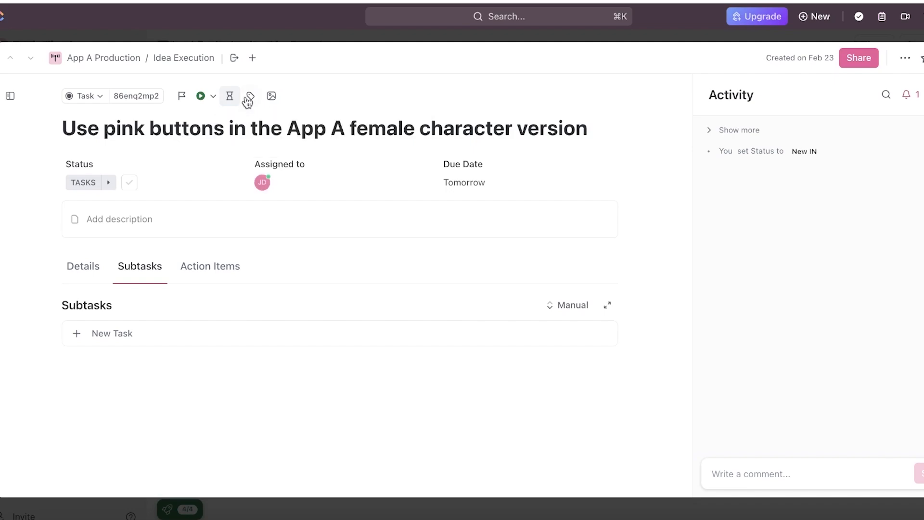
# Create the tag "user interface" on the pink buttons task and close the task
pyautogui.click(250, 99)
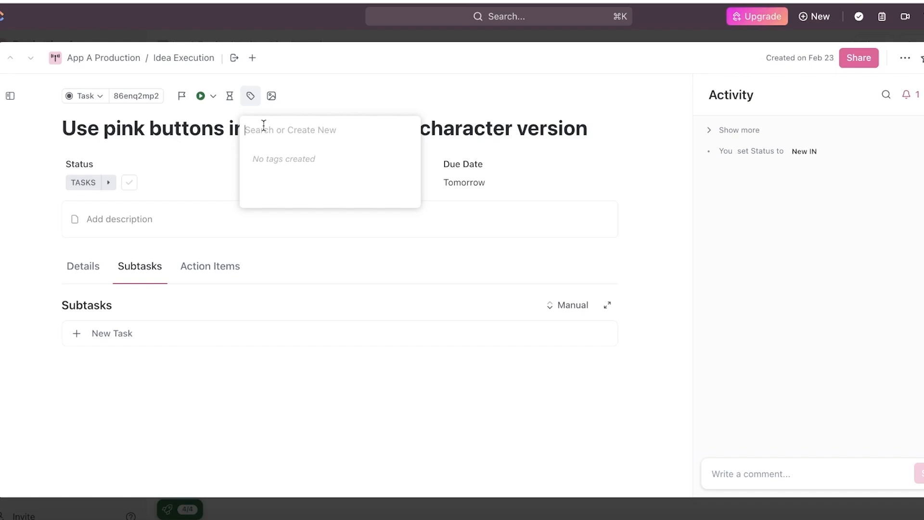
pyautogui.write('u')
pyautogui.press('BackSpace')
pyautogui.write('User ')
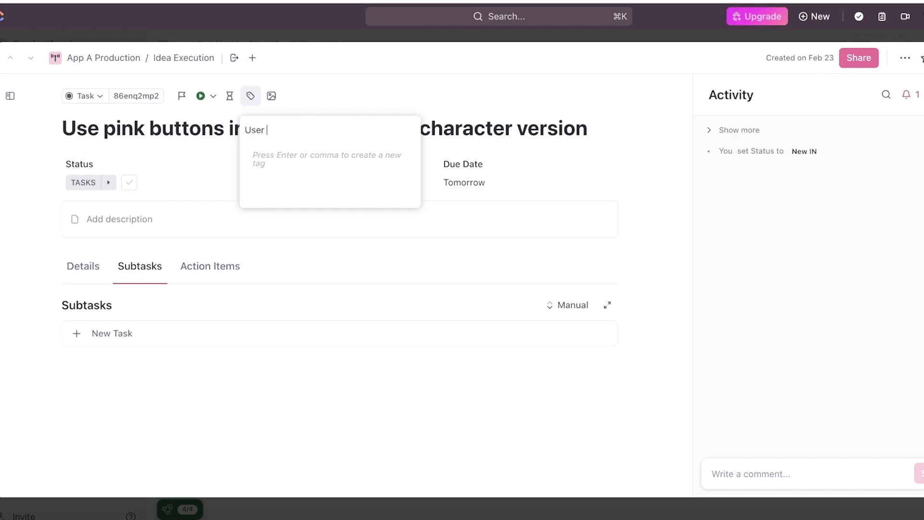
pyautogui.write('inter')
pyautogui.press('Return')
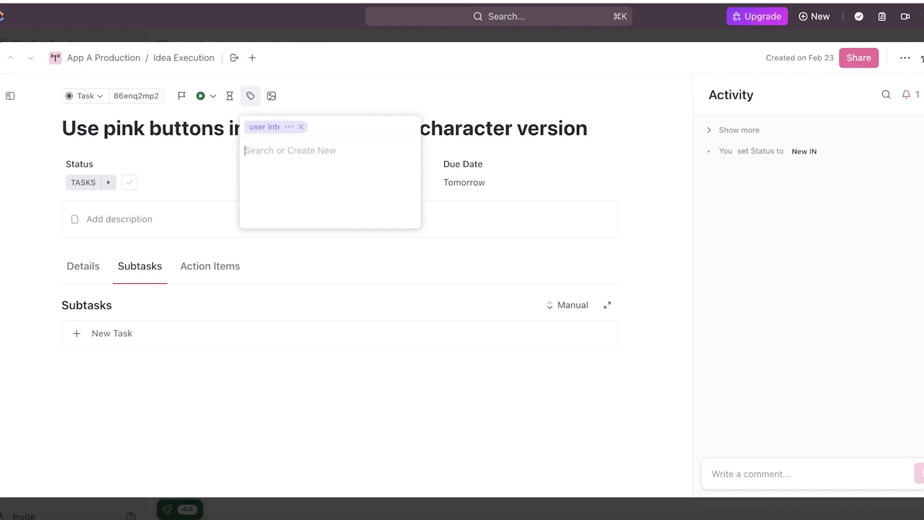
pyautogui.click(350, 118)
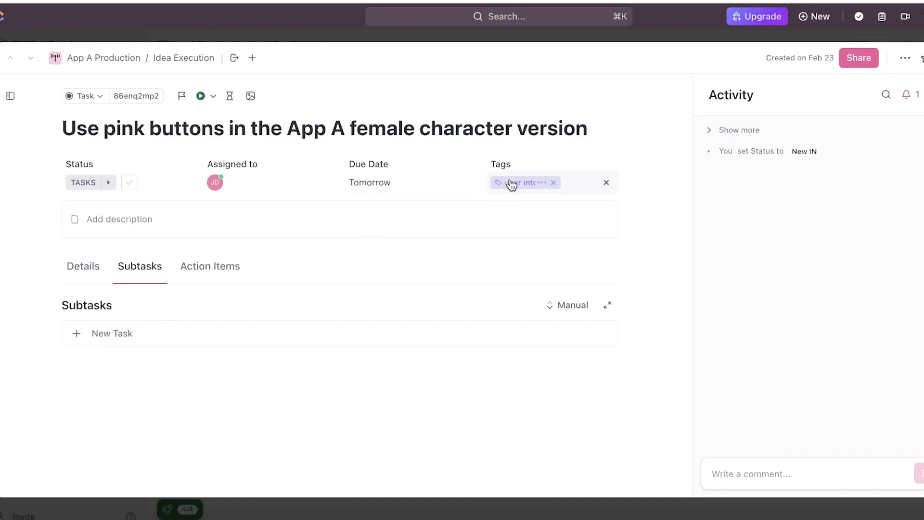
pyautogui.click(923, 58)
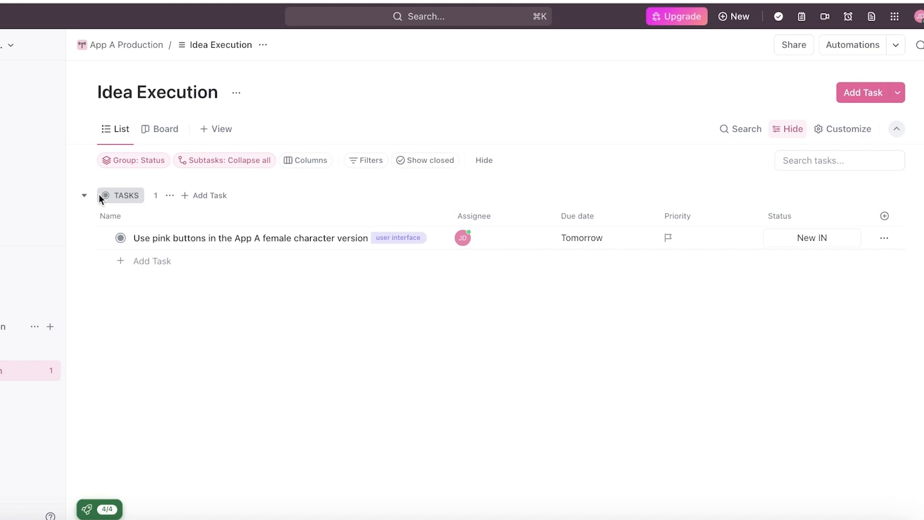
# Rename the TASKS status in the Idea Execution list as FEATURES
pyautogui.click(138, 194)
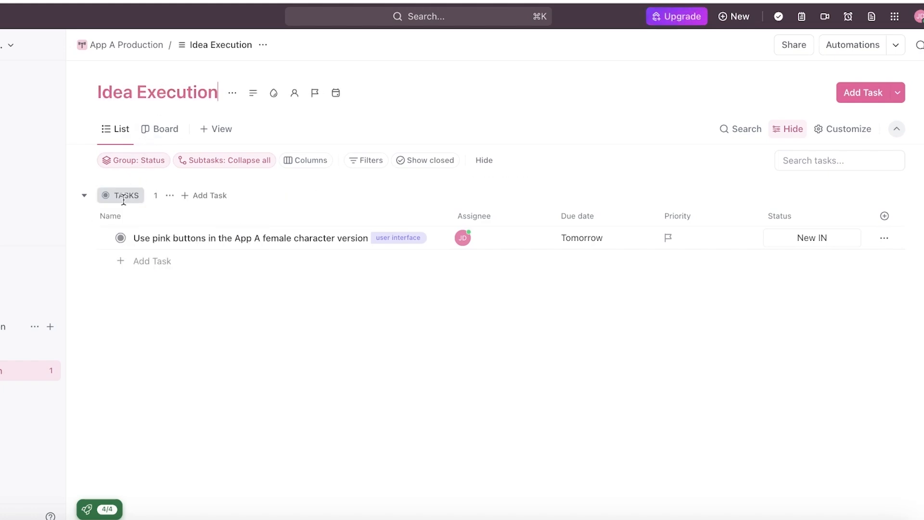
pyautogui.doubleClick(121, 194)
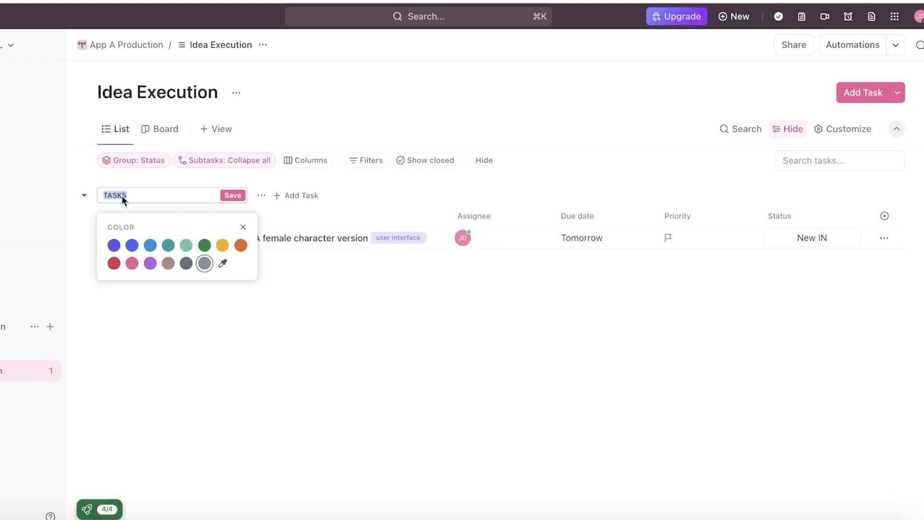
pyautogui.write('FEATURES')
pyautogui.press('Return')
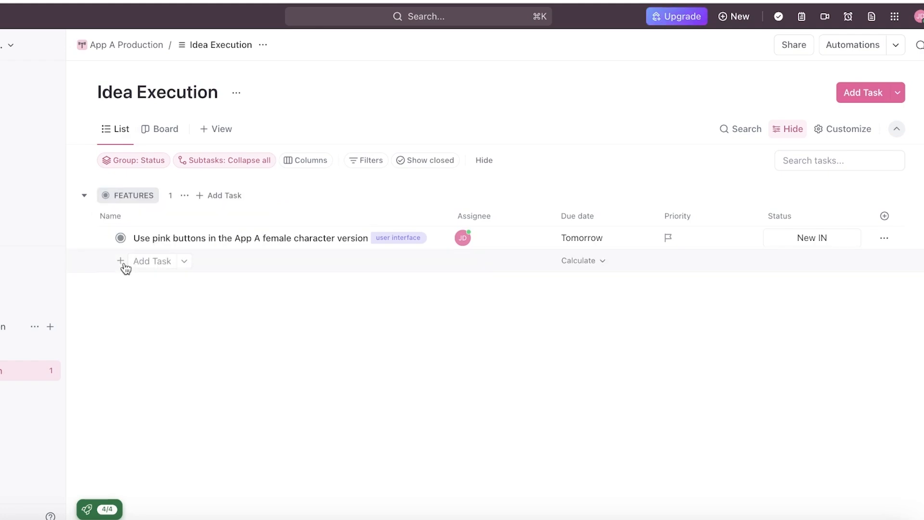
# Switch the Idea Execution list to Board view
pyautogui.click(85, 195)
pyautogui.click(84, 195)
pyautogui.click(169, 133)
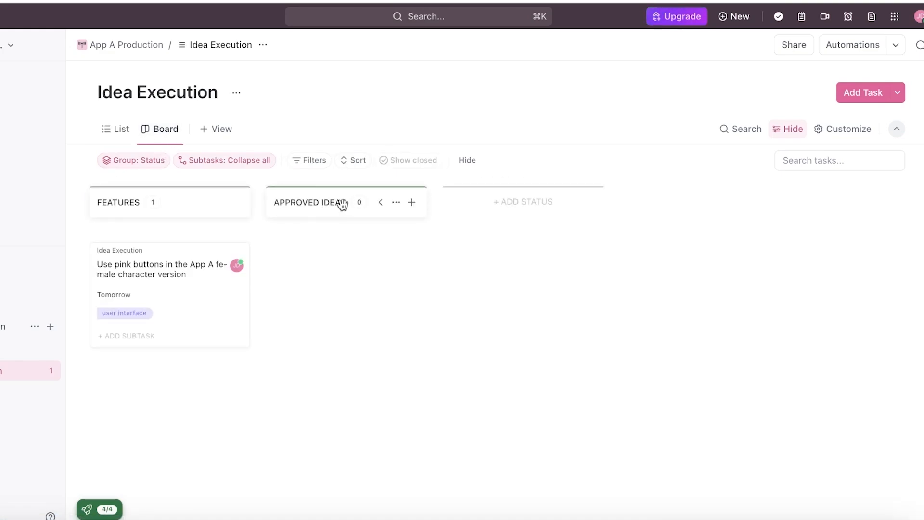
pyautogui.click(396, 203)
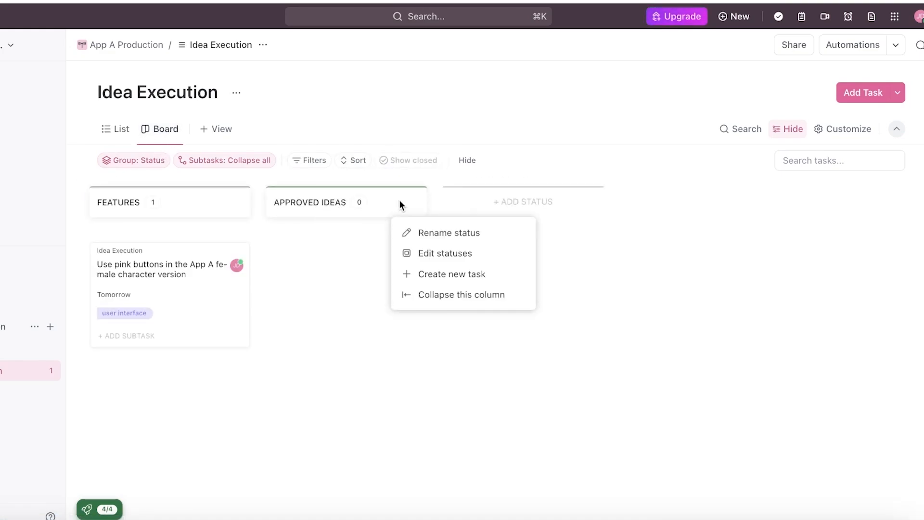
pyautogui.click(427, 254)
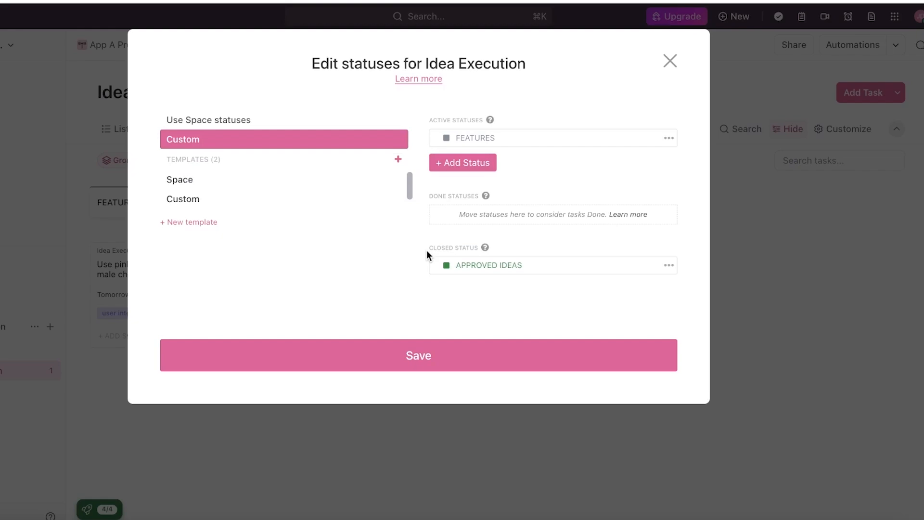
pyautogui.click(675, 65)
# Rename the APPROVED IDEAS status on the Idea Execution board as Design
pyautogui.click(313, 203)
pyautogui.doubleClick(313, 202)
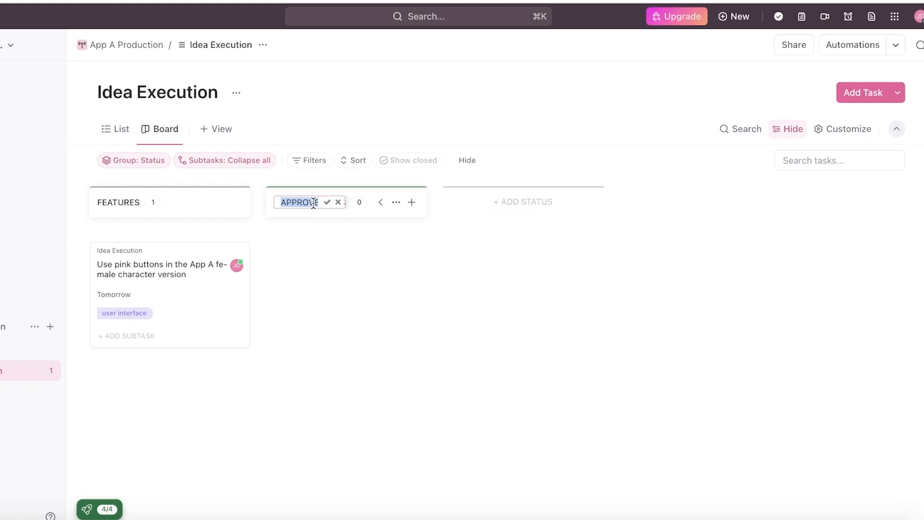
pyautogui.write('Design')
pyautogui.press('Return')
# Add a new improvement status after DESIGN on the Idea Execution board
pyautogui.click(501, 212)
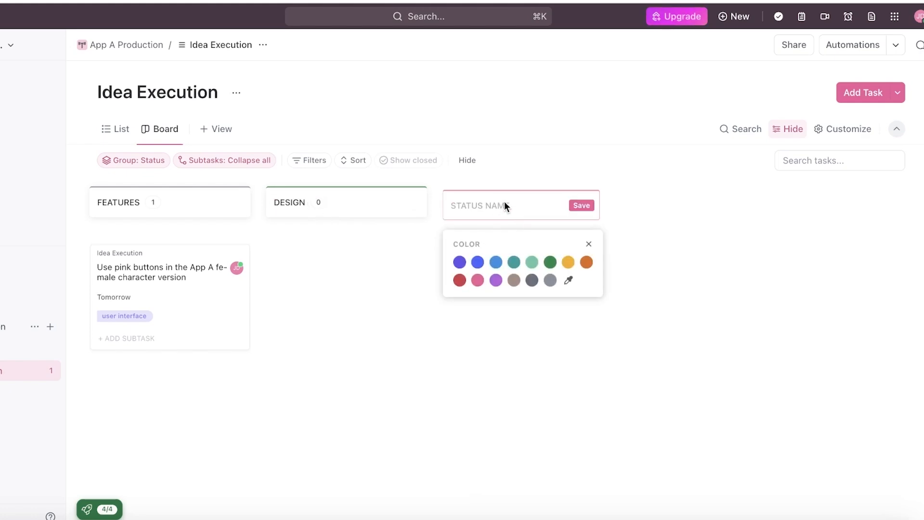
pyautogui.write('IMPROVEMEN')
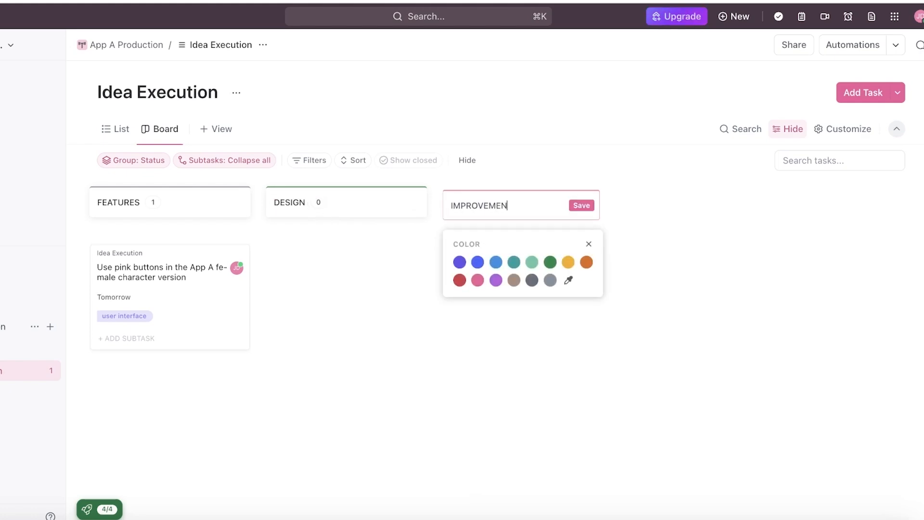
# Add a new status column named IMPROVEMENT to the Idea Execution board
pyautogui.write('T')
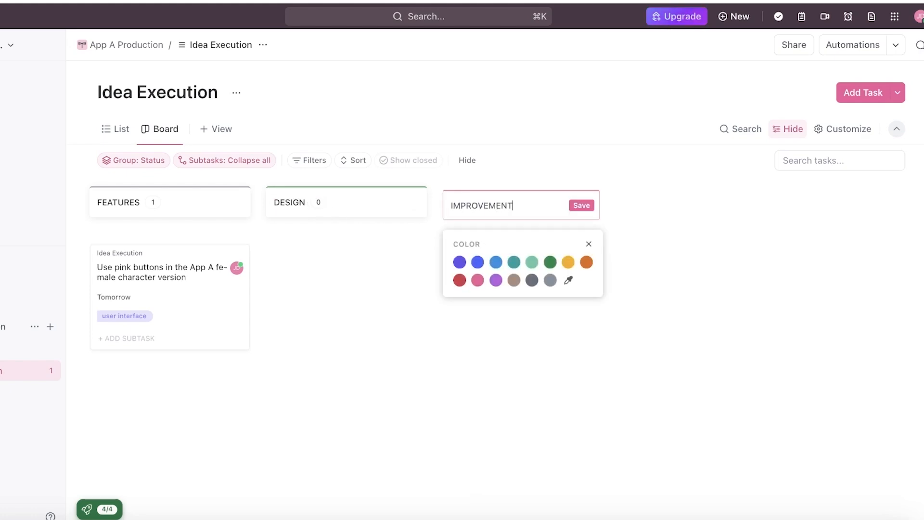
pyautogui.click(504, 203)
pyautogui.doubleClick(504, 202)
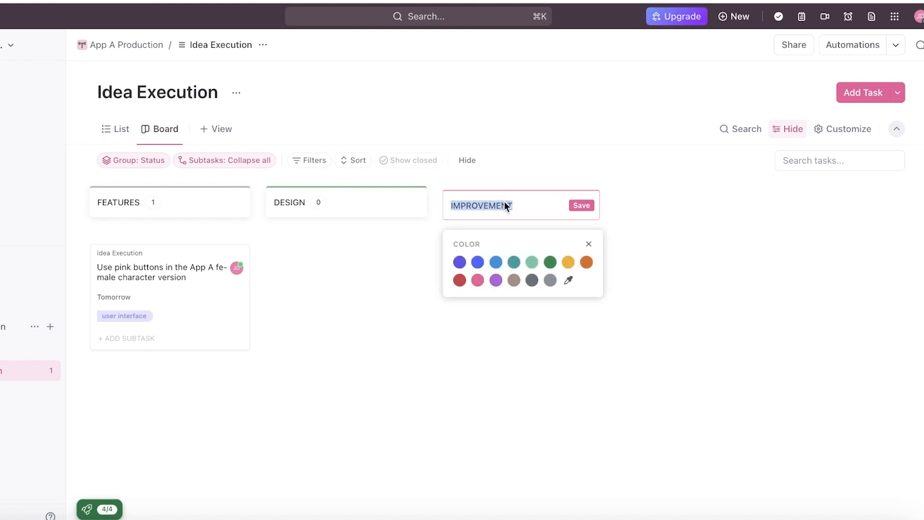
pyautogui.write('IM')
pyautogui.press('BackSpace')
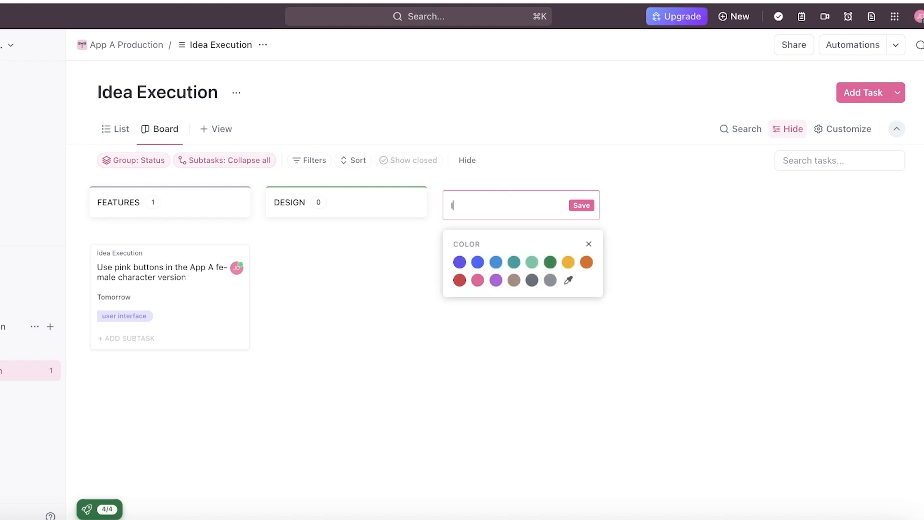
pyautogui.write('MPROVEMENT')
pyautogui.press('Return')
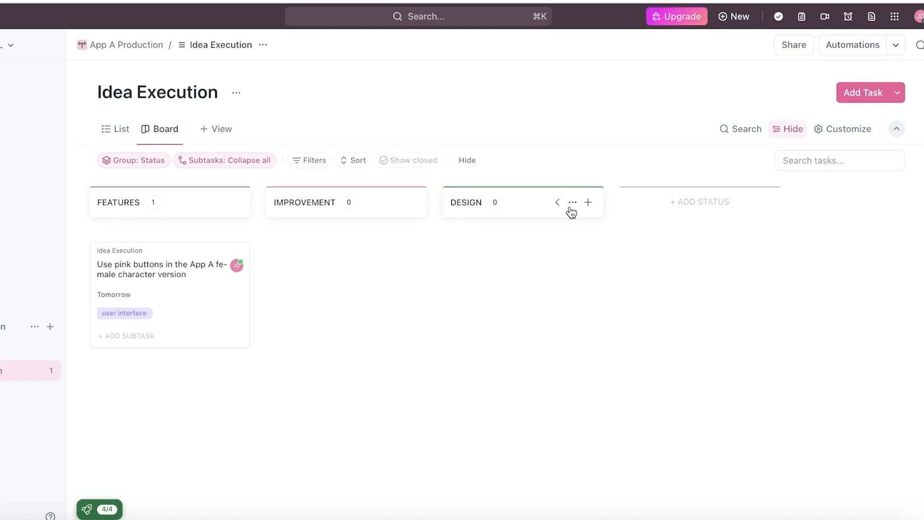
# Rename the DESIGN status column as Completed
pyautogui.click(572, 202)
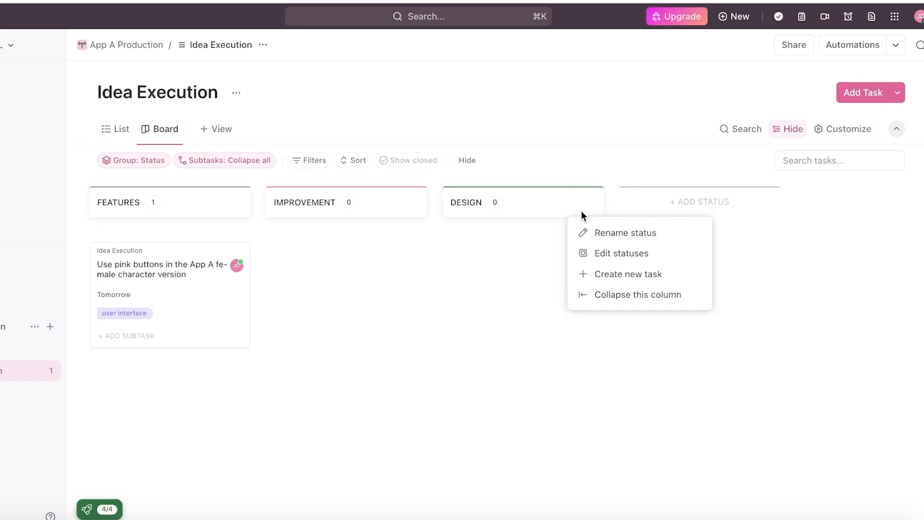
pyautogui.click(592, 233)
pyautogui.doubleClick(482, 202)
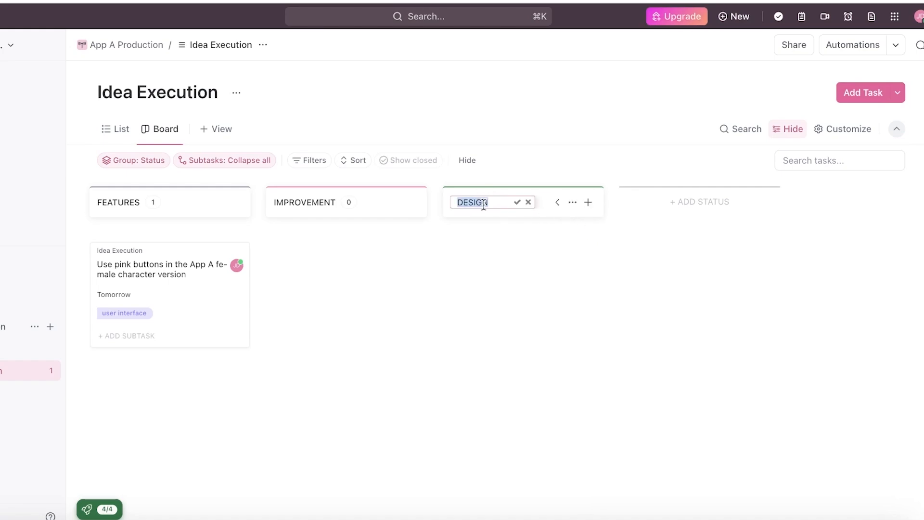
pyautogui.write('Completed')
pyautogui.press('Return')
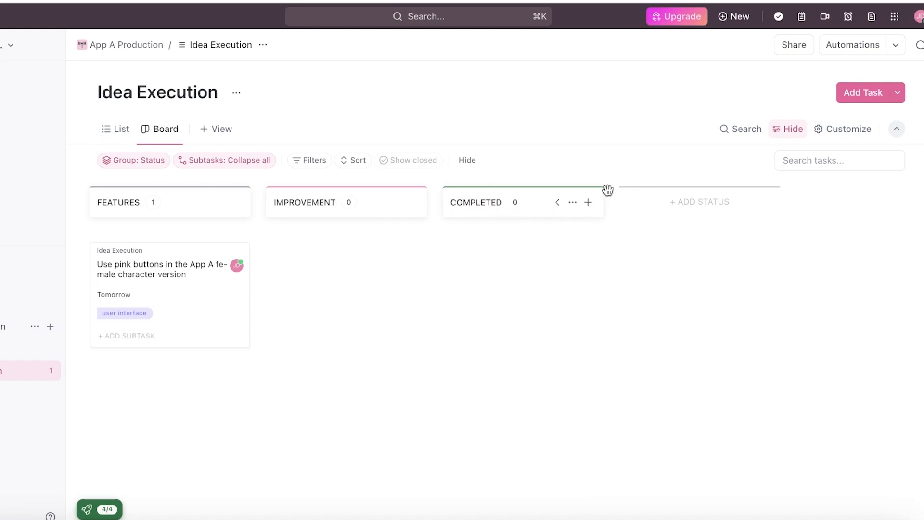
# Add another status column named NOTIFICATION to the Idea Execution board
pyautogui.click(572, 202)
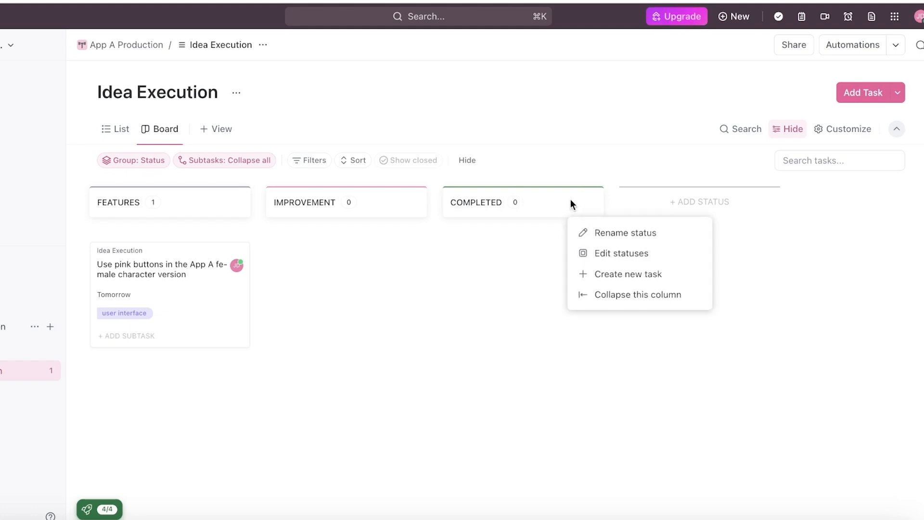
pyautogui.click(712, 199)
pyautogui.click(709, 199)
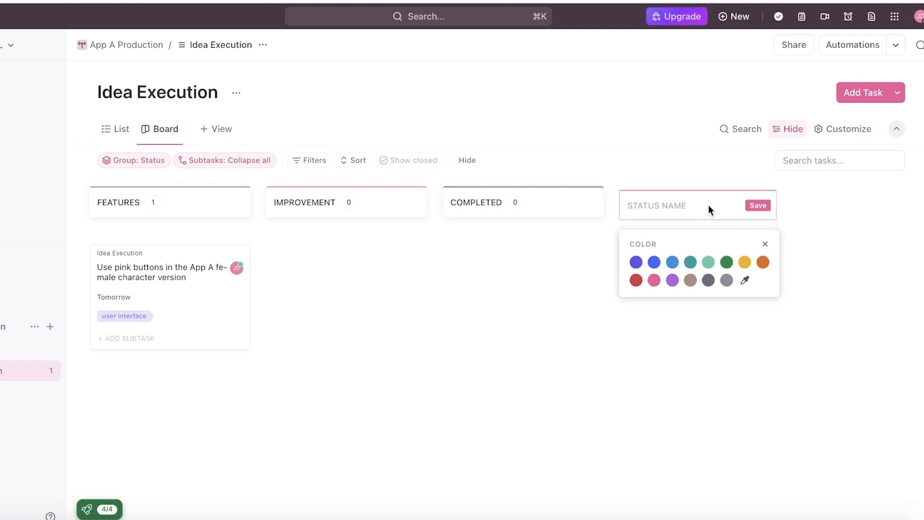
pyautogui.write('NOT')
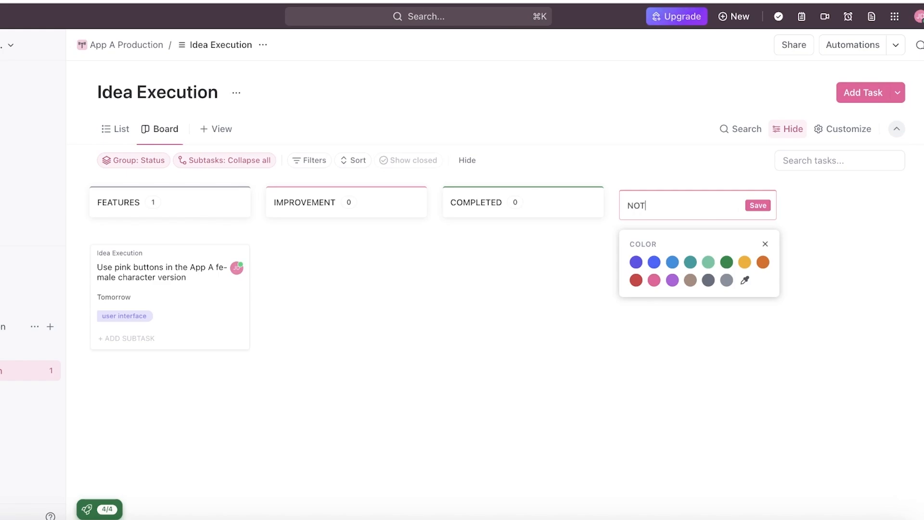
pyautogui.write('I')
pyautogui.press('BackSpace')
pyautogui.press('BackSpace')
pyautogui.press('BackSpace')
pyautogui.press('BackSpace')
pyautogui.press('Escape')
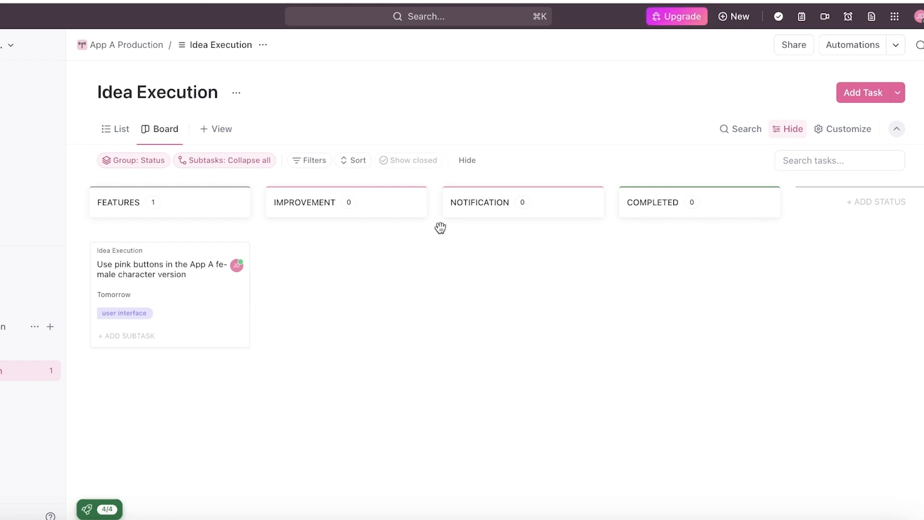
# Move the pink buttons task card to the Completed column and back to Features
pyautogui.moveTo(151, 301); pyautogui.dragTo(708, 274)
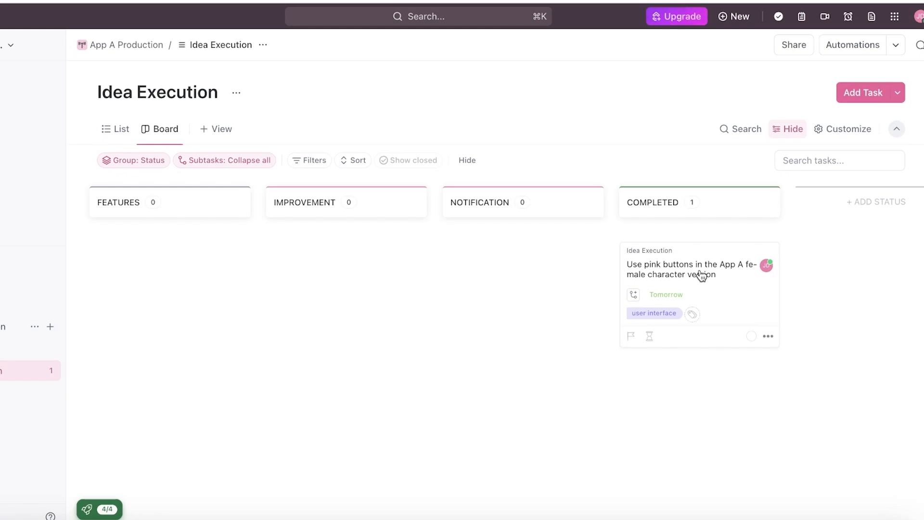
pyautogui.moveTo(701, 275); pyautogui.dragTo(103, 252)
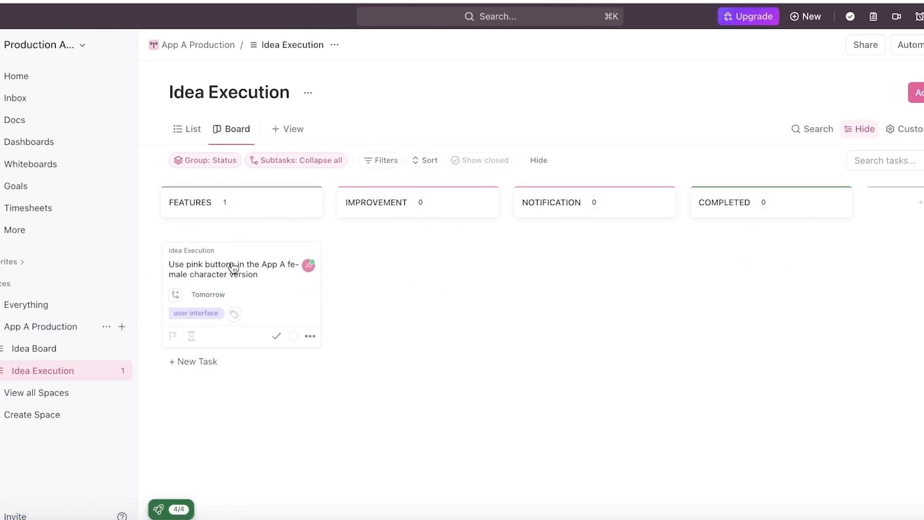
pyautogui.click(234, 266)
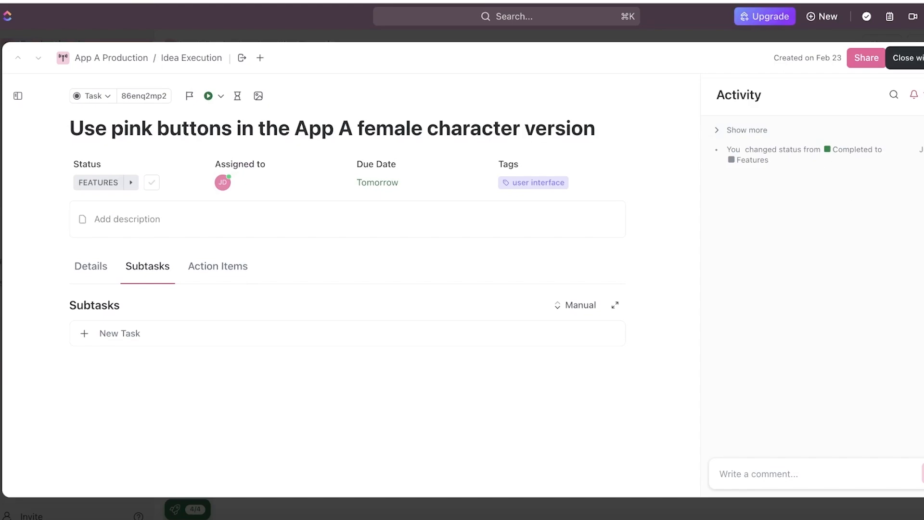
pyautogui.click(917, 57)
# Show Idea Execution as a list and add a COMPLETED option to the Status dropdown field
pyautogui.click(208, 131)
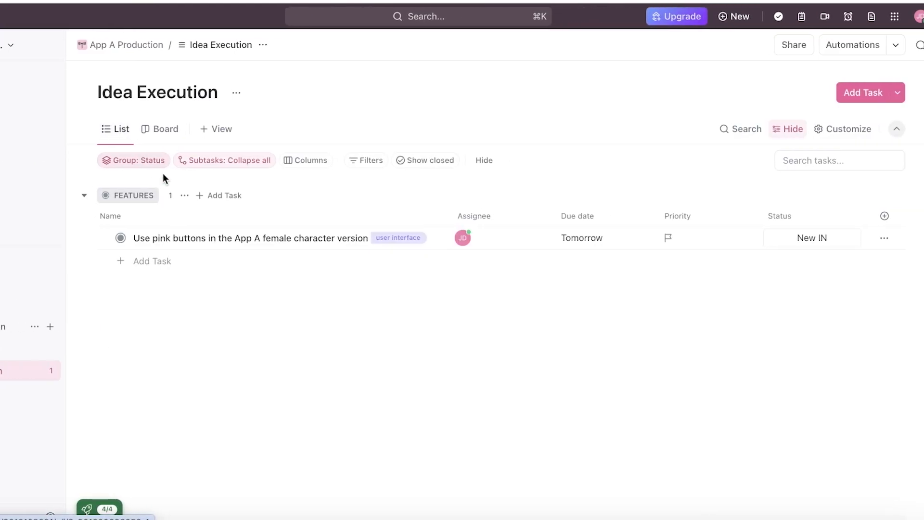
pyautogui.click(813, 238)
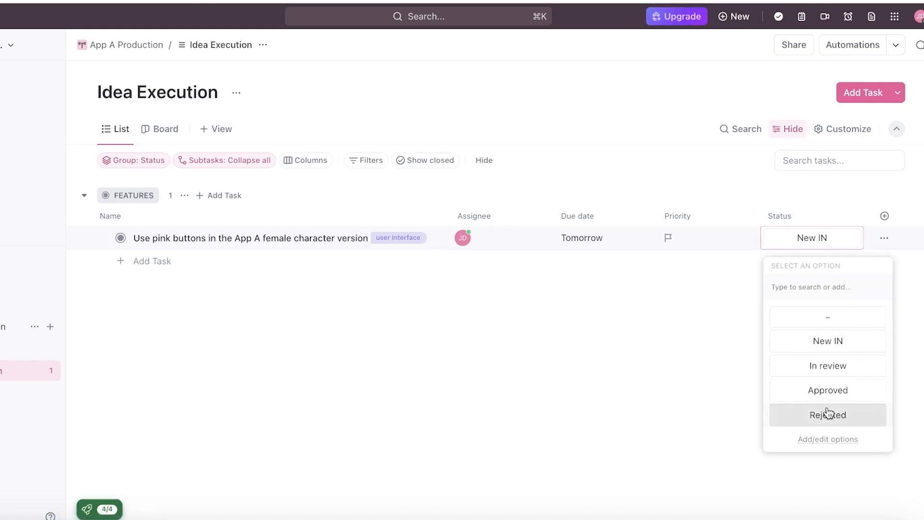
pyautogui.click(814, 441)
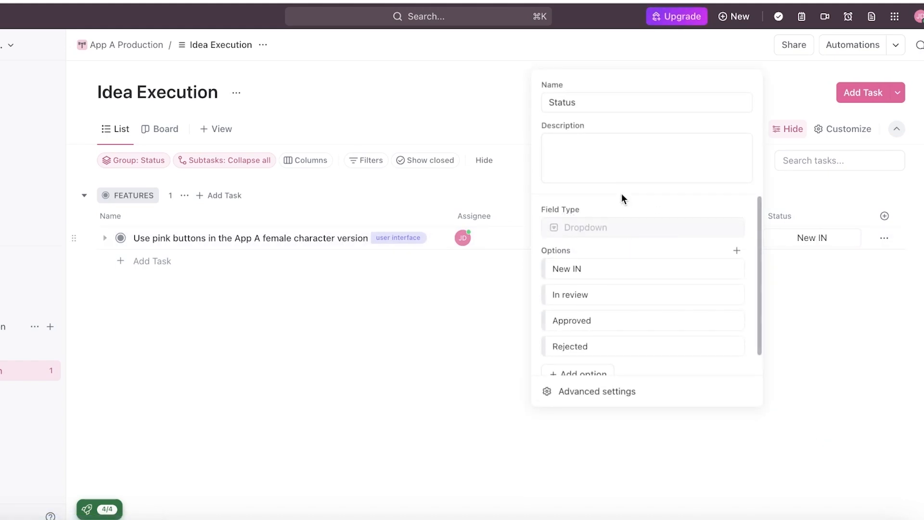
pyautogui.scroll(-1, 612, 269)
pyautogui.click(583, 355)
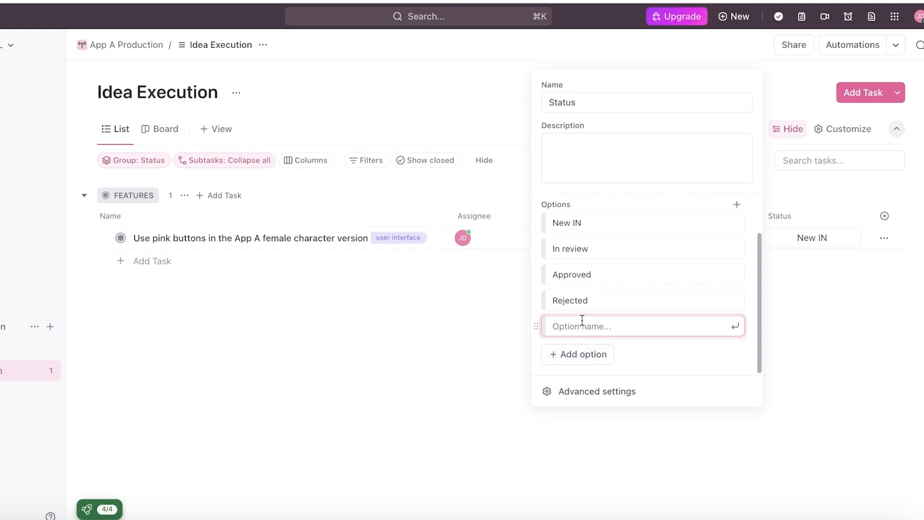
pyautogui.write('COMPLETED')
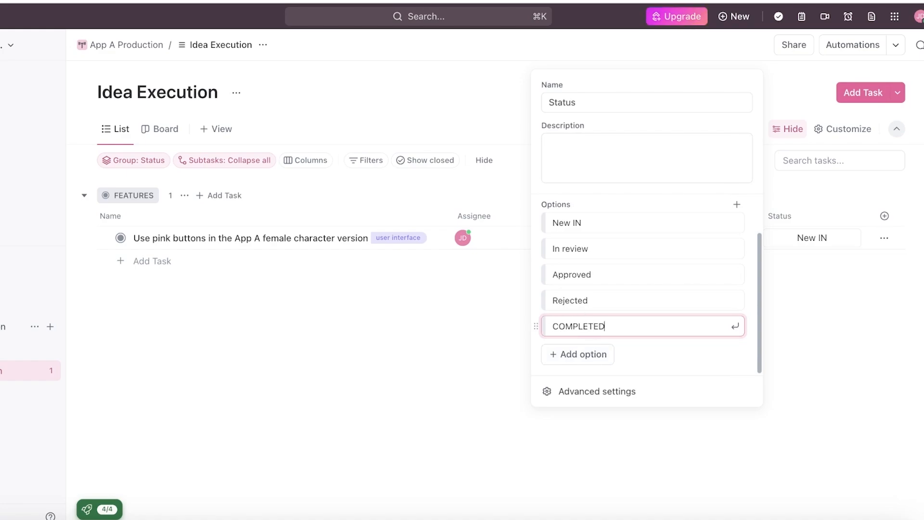
pyautogui.press('Return')
pyautogui.click(808, 307)
# Set the pink buttons task's Status field to COMPLETED
pyautogui.click(809, 230)
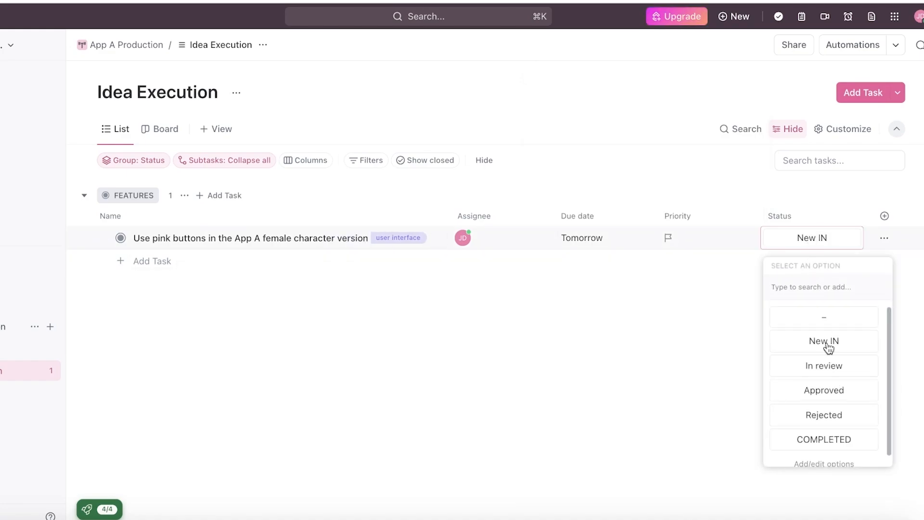
pyautogui.click(821, 441)
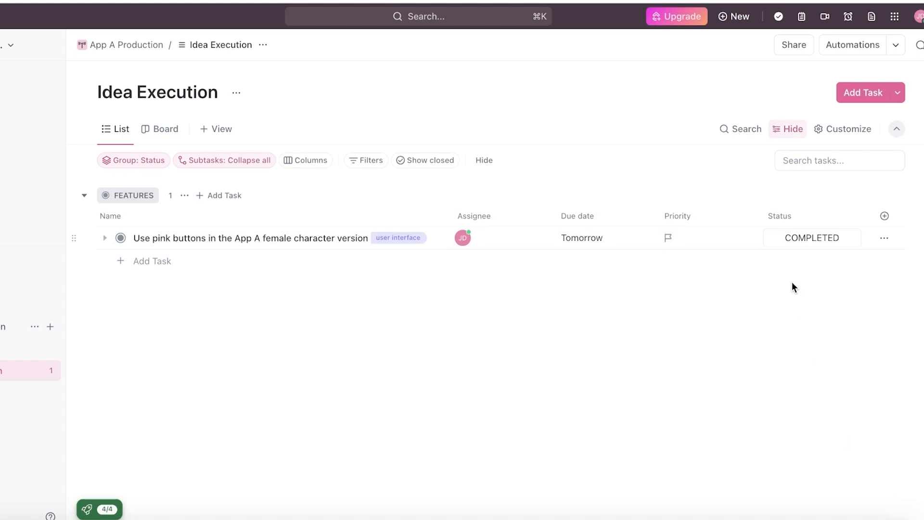
pyautogui.click(821, 238)
pyautogui.scroll(-1, 790, 436)
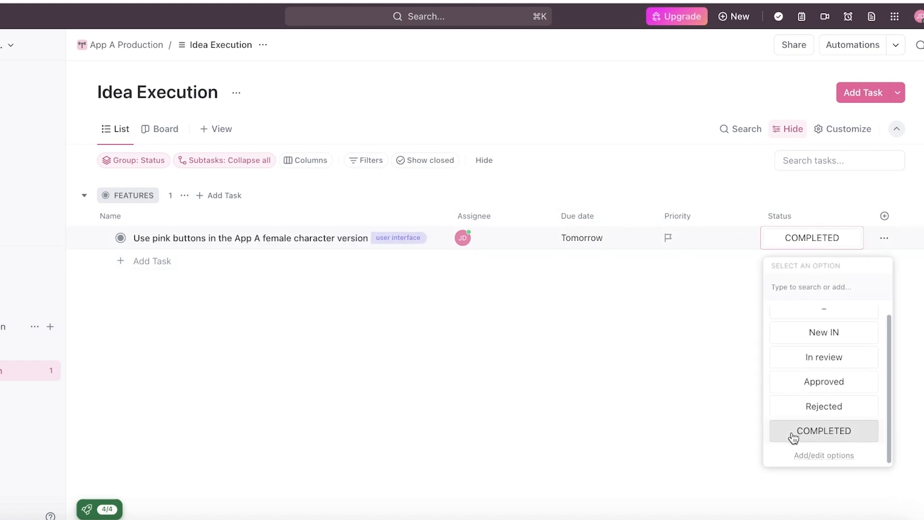
pyautogui.click(779, 435)
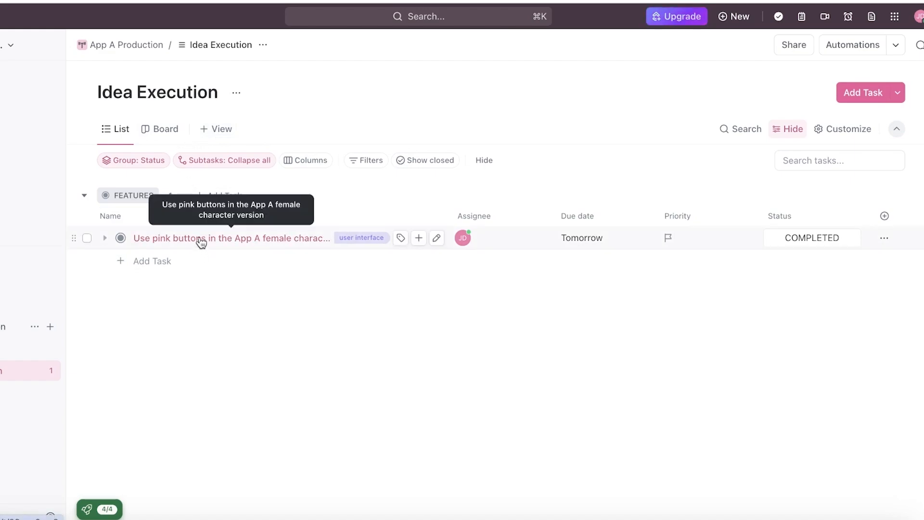
# Examine the slash commands available in the pink buttons task's description, including task actions, formatting, highlights and badges
pyautogui.click(289, 238)
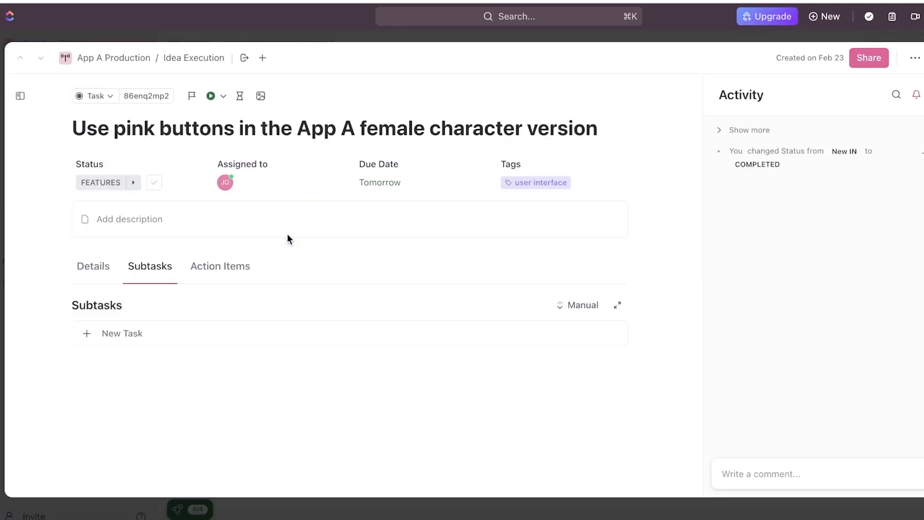
pyautogui.click(157, 223)
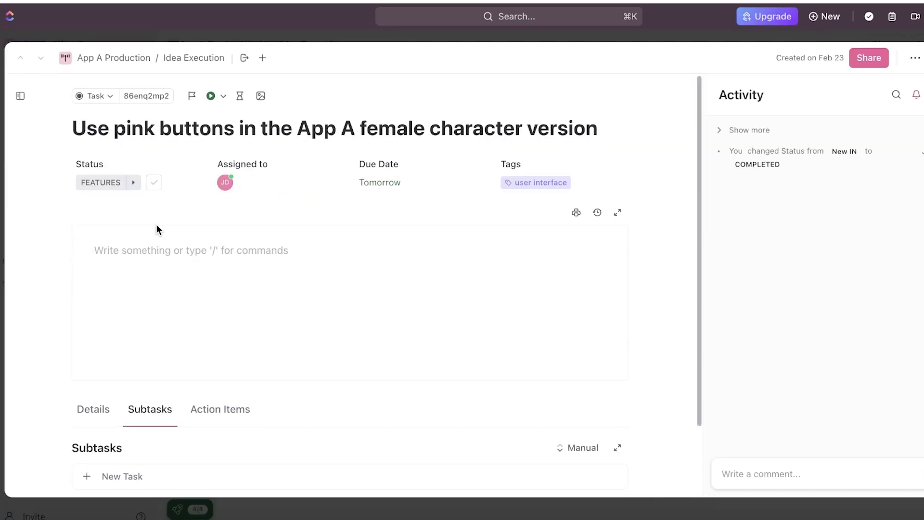
pyautogui.write('/')
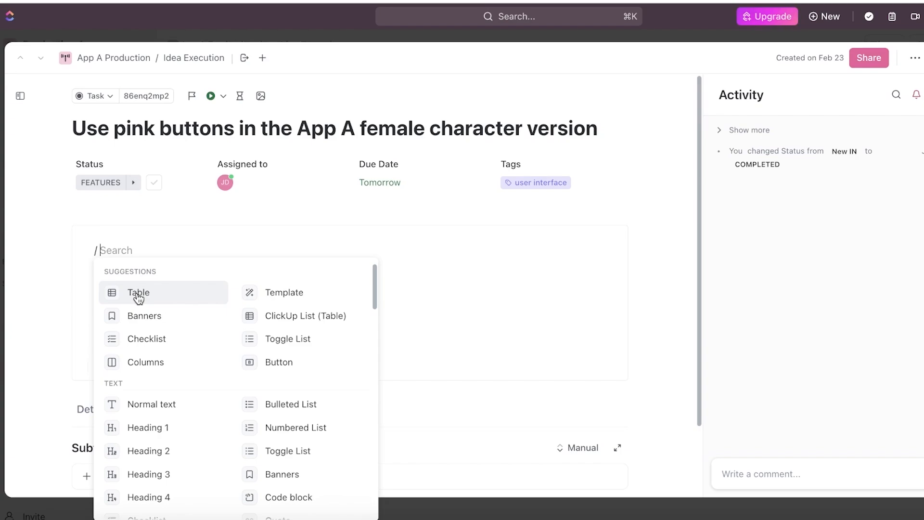
pyautogui.scroll(-15, 140, 405)
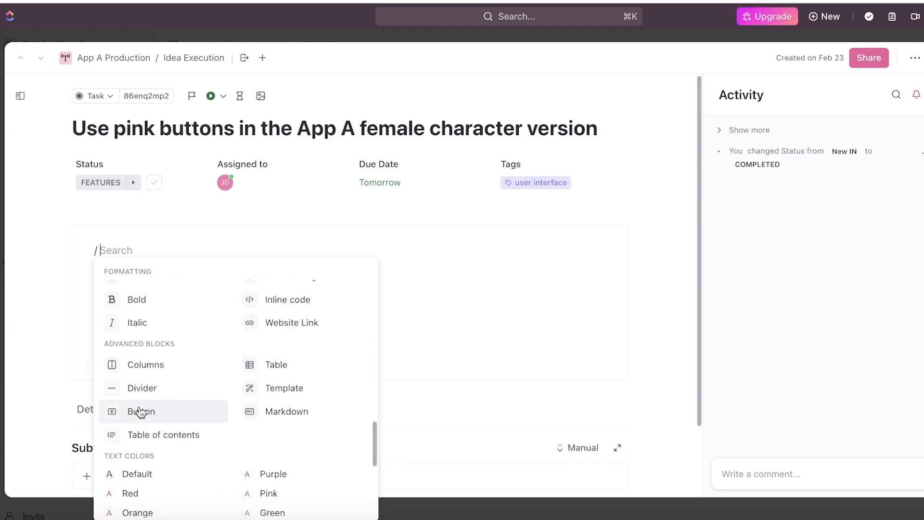
pyautogui.scroll(-6, 140, 412)
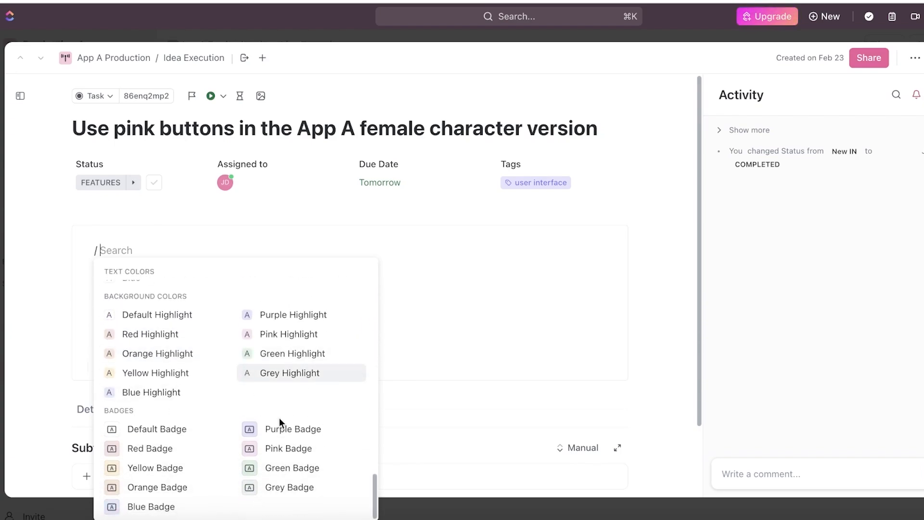
pyautogui.scroll(8, 148, 452)
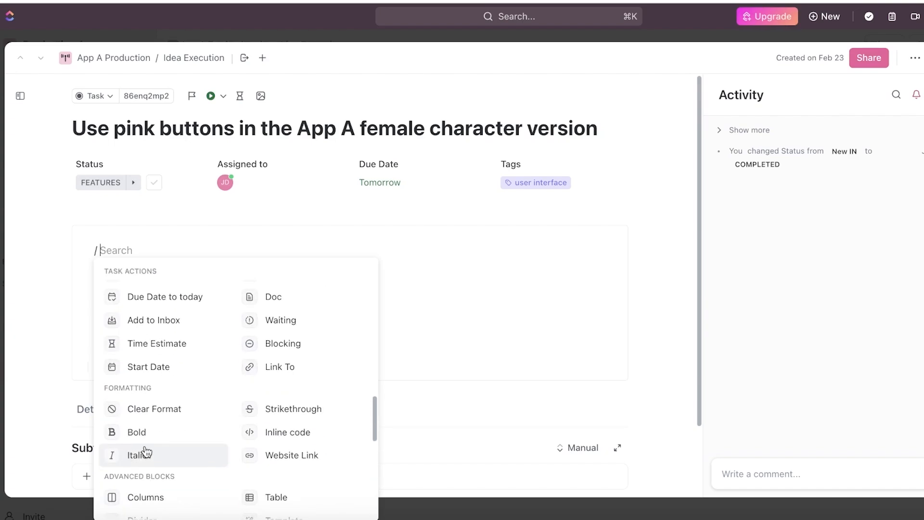
pyautogui.scroll(3, 146, 453)
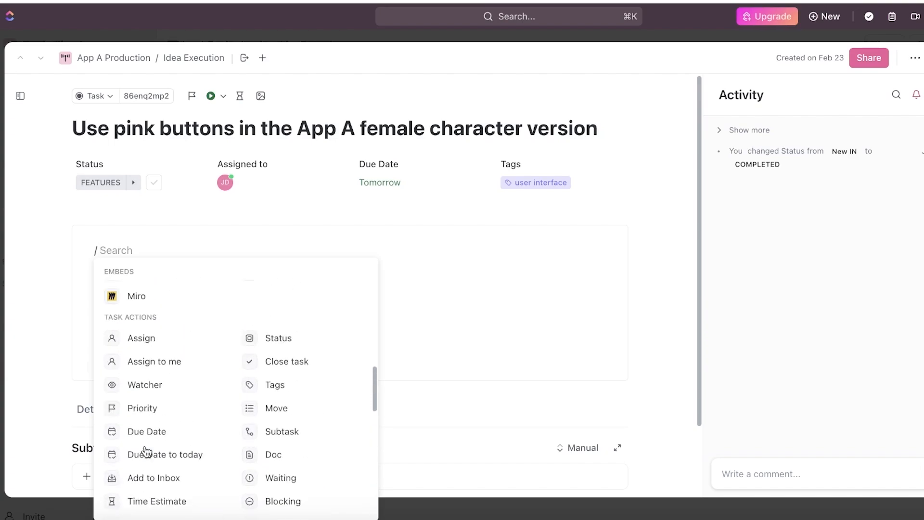
pyautogui.click(432, 264)
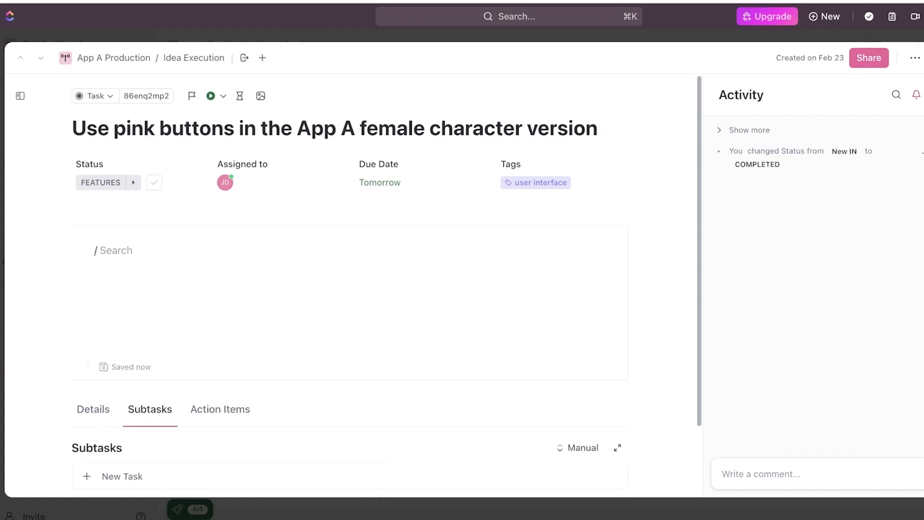
pyautogui.click(921, 57)
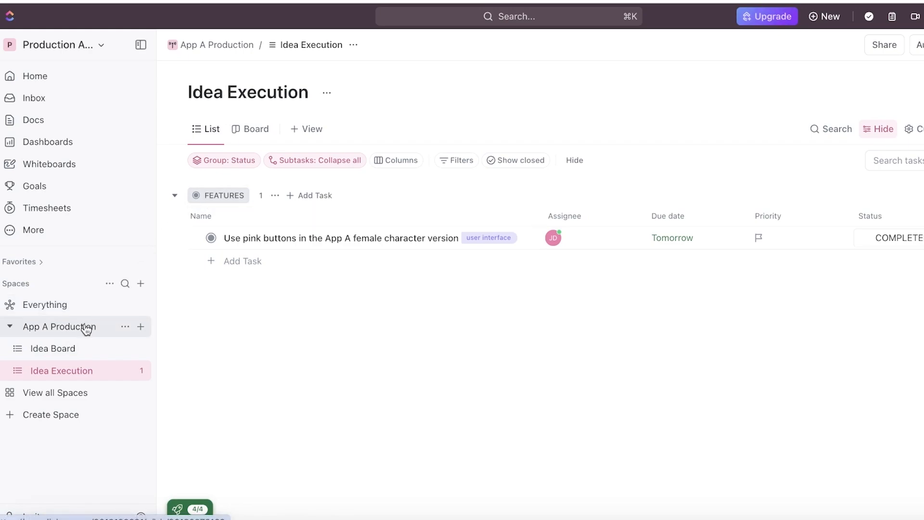
# Add a Calendar view to the Idea Execution list
pyautogui.click(298, 128)
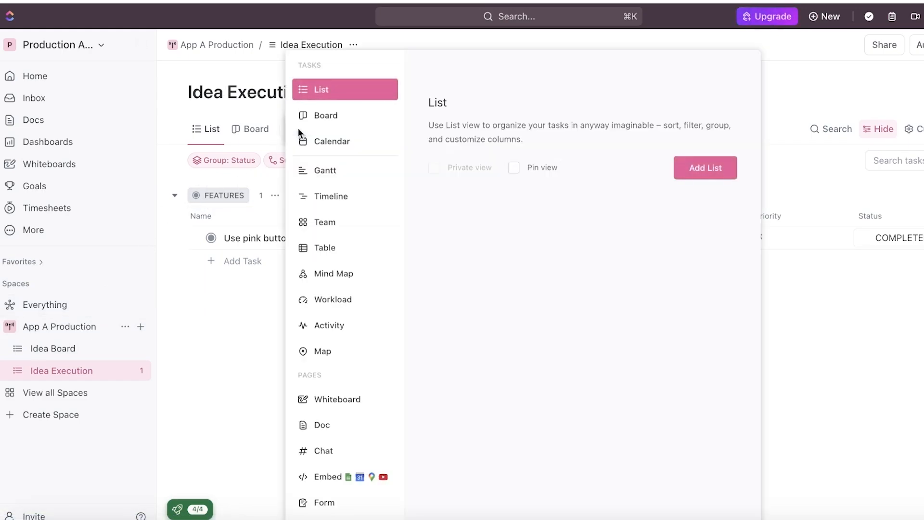
pyautogui.click(332, 142)
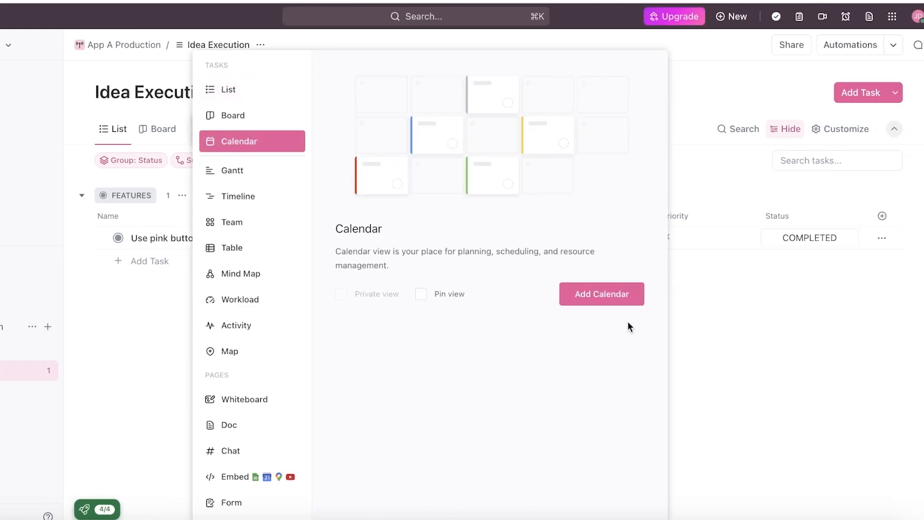
pyautogui.click(614, 292)
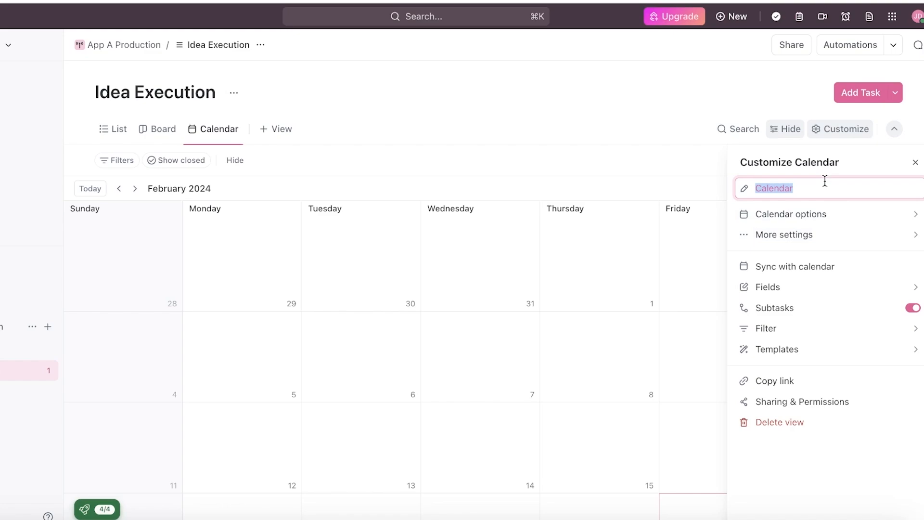
# Rename the Calendar view to Calenfer and review its options for task coloring and time format
pyautogui.press('BackSpace')
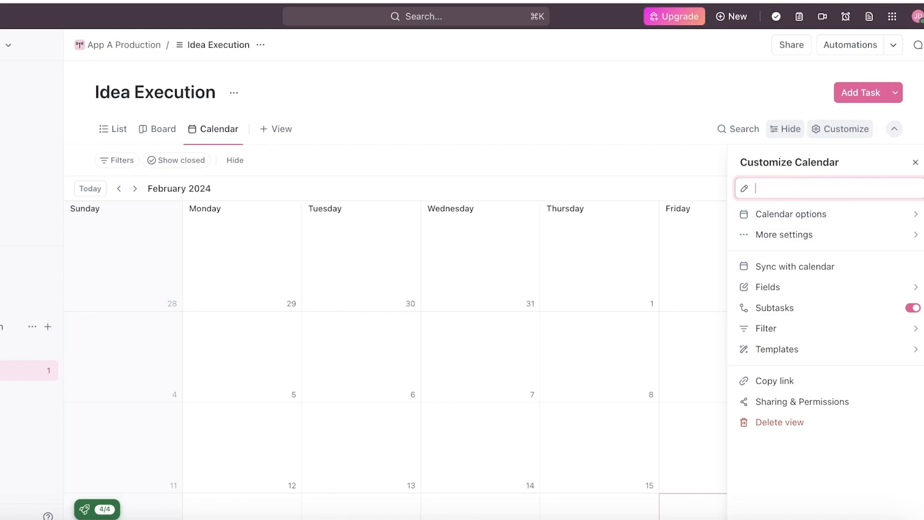
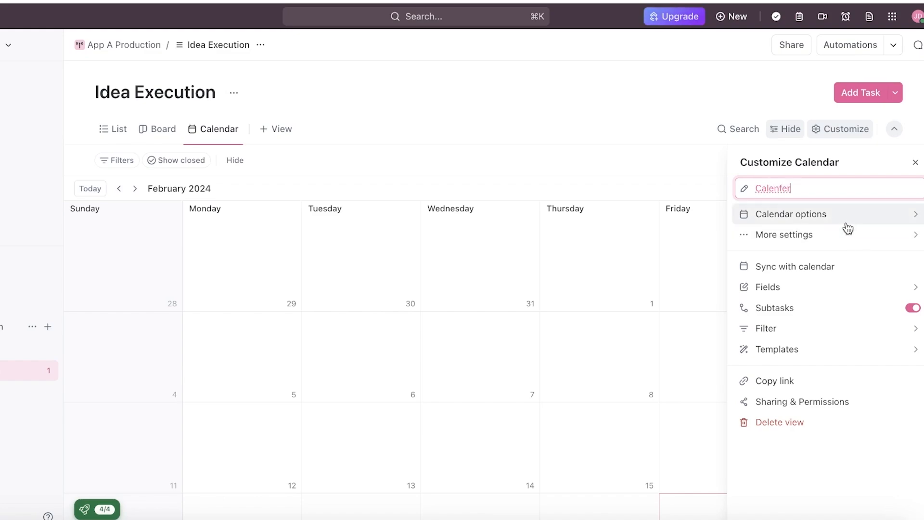
pyautogui.click(813, 214)
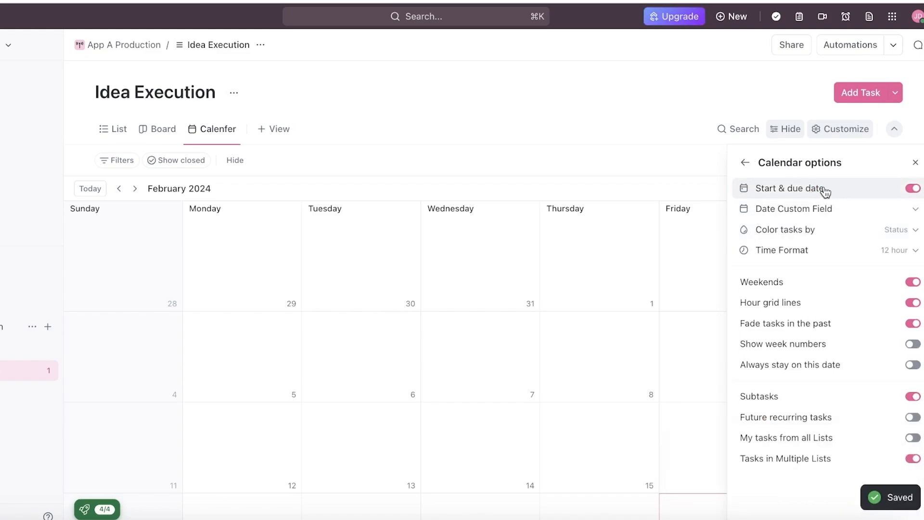
pyautogui.click(802, 232)
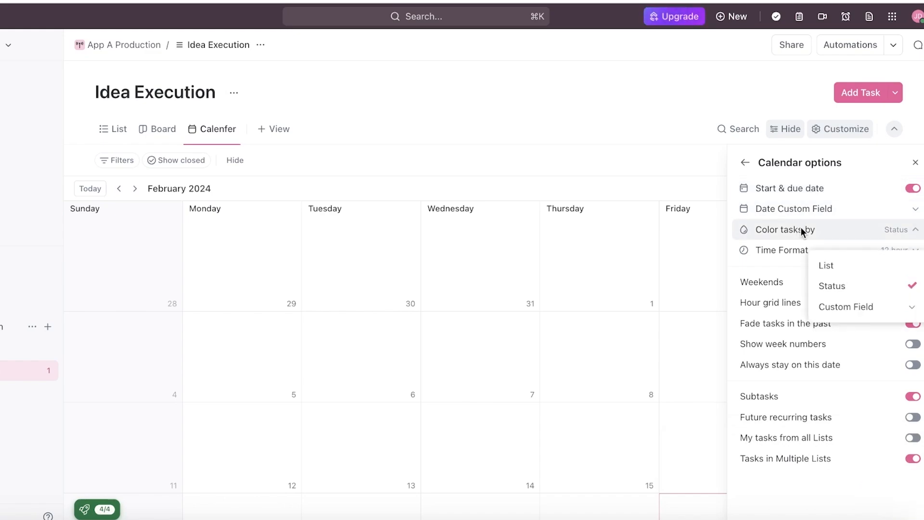
pyautogui.click(801, 229)
pyautogui.click(802, 252)
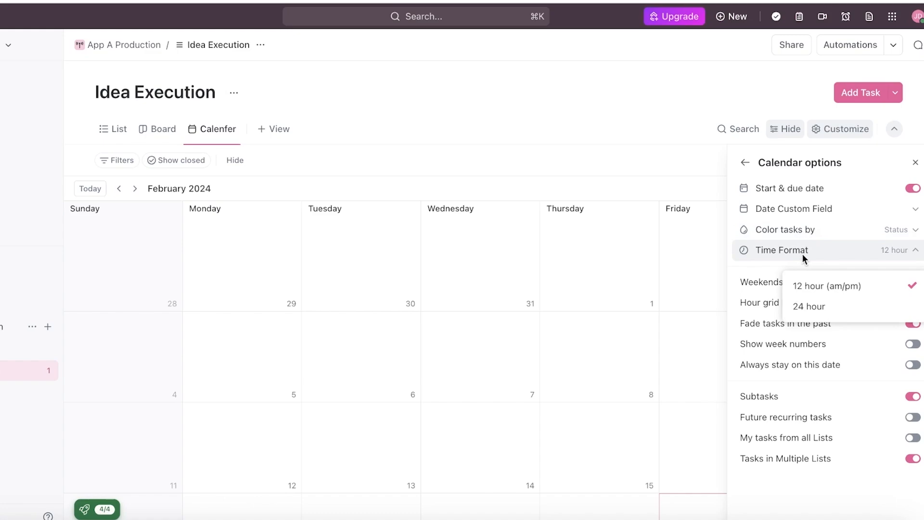
pyautogui.click(802, 253)
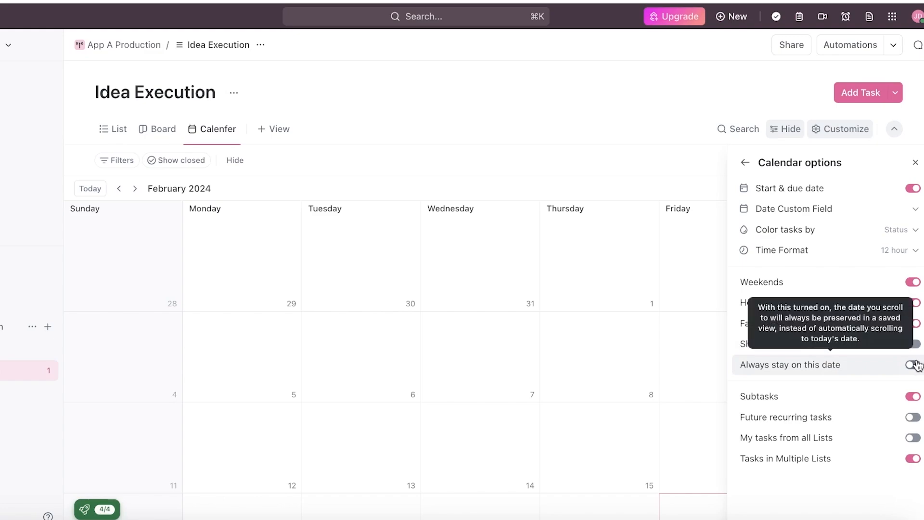
pyautogui.click(745, 163)
# Turn on the Assignee and Priority fields for the Calenfer view and dismiss the unsaved changes notice
pyautogui.click(799, 295)
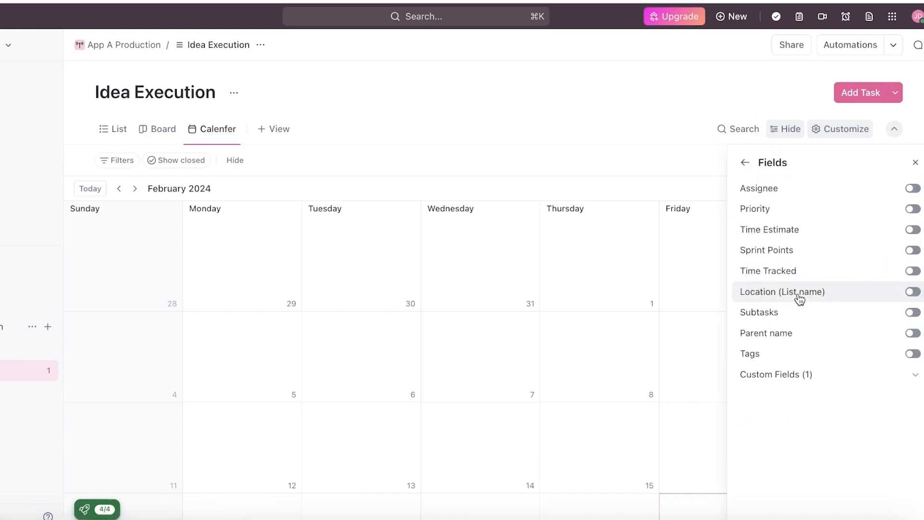
pyautogui.click(912, 188)
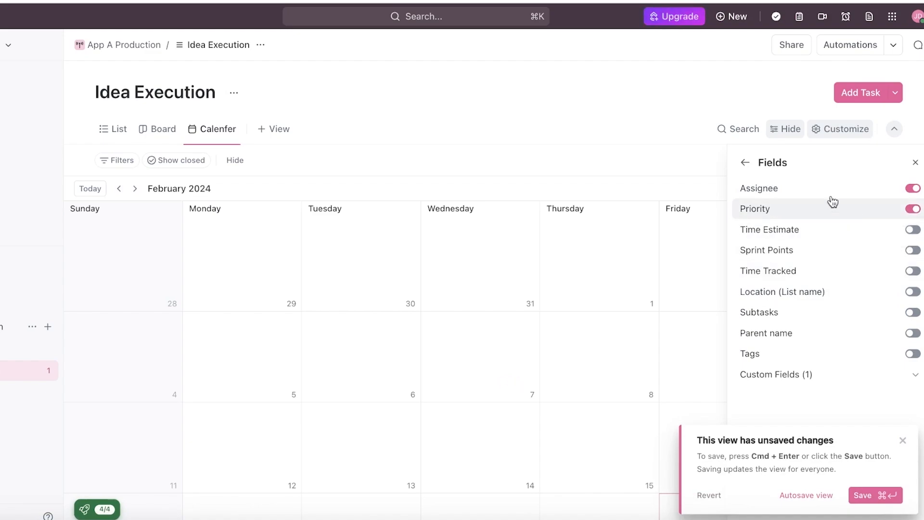
pyautogui.click(745, 163)
pyautogui.click(722, 410)
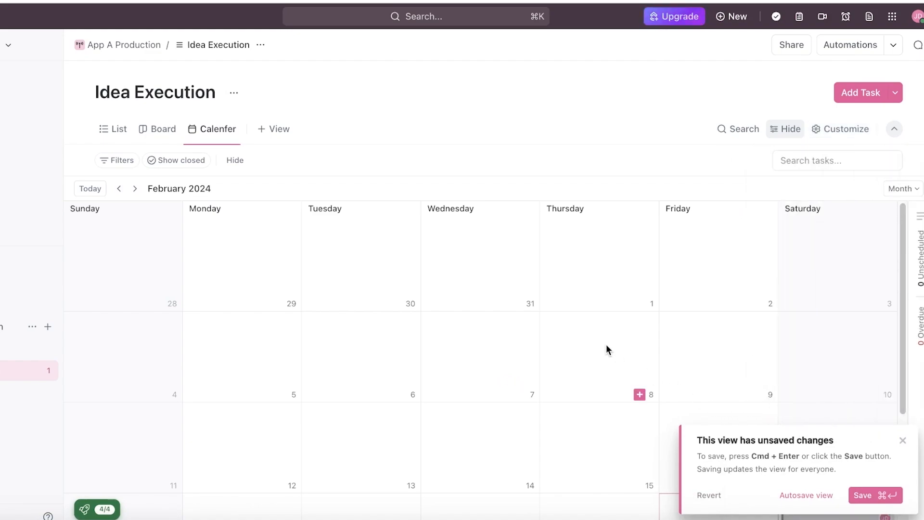
pyautogui.scroll(-2, 605, 345)
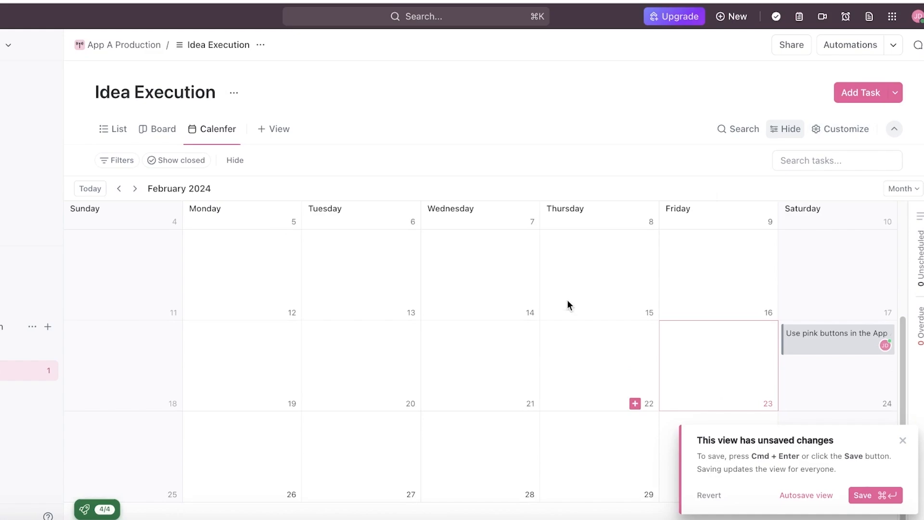
pyautogui.click(902, 440)
# Show the unscheduled tasks beside the calendar and move the pink buttons task to Friday, February 23
pyautogui.scroll(3, 694, 363)
pyautogui.scroll(-1, 712, 385)
pyautogui.scroll(-2, 722, 410)
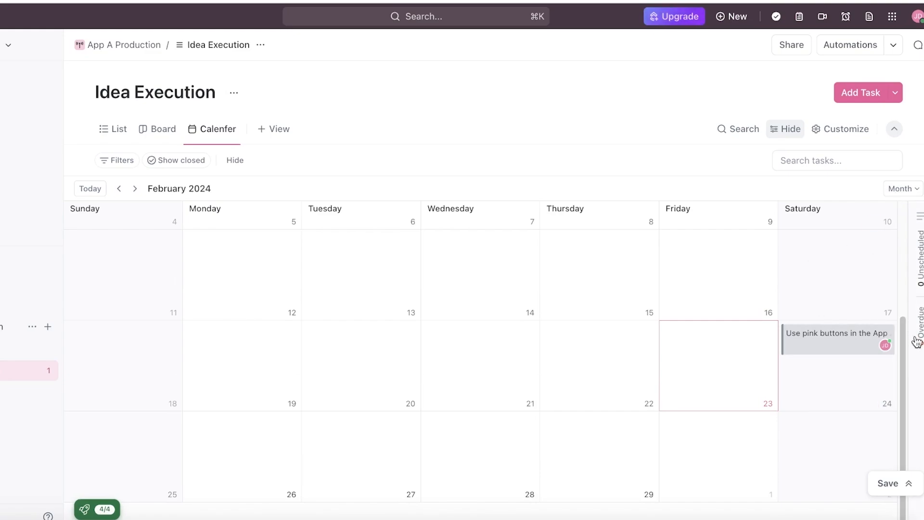
pyautogui.click(920, 250)
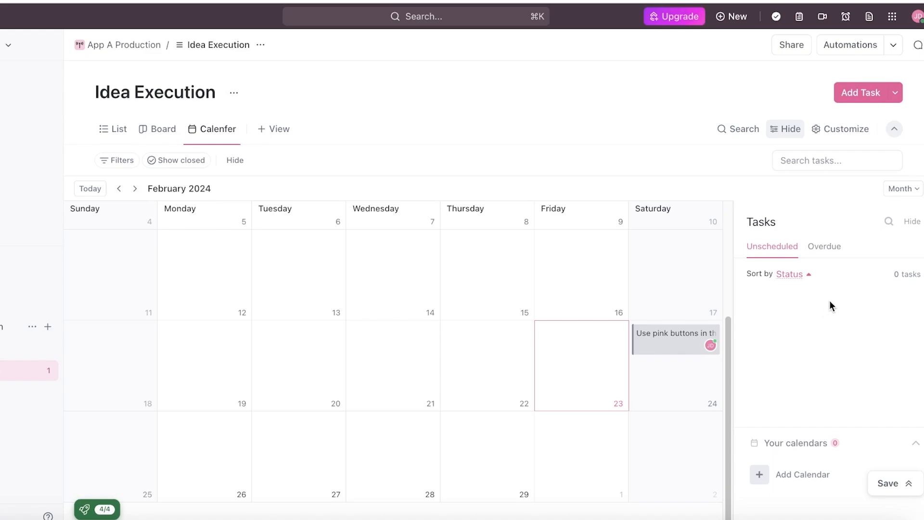
pyautogui.moveTo(706, 345); pyautogui.dragTo(597, 342)
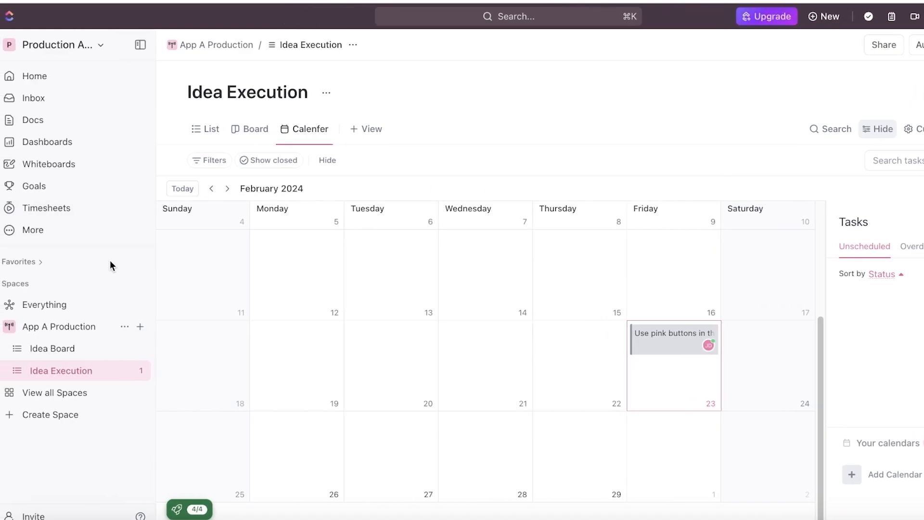
# Open the Idea Board list and check its active automations, default assignees and watchers
pyautogui.click(56, 349)
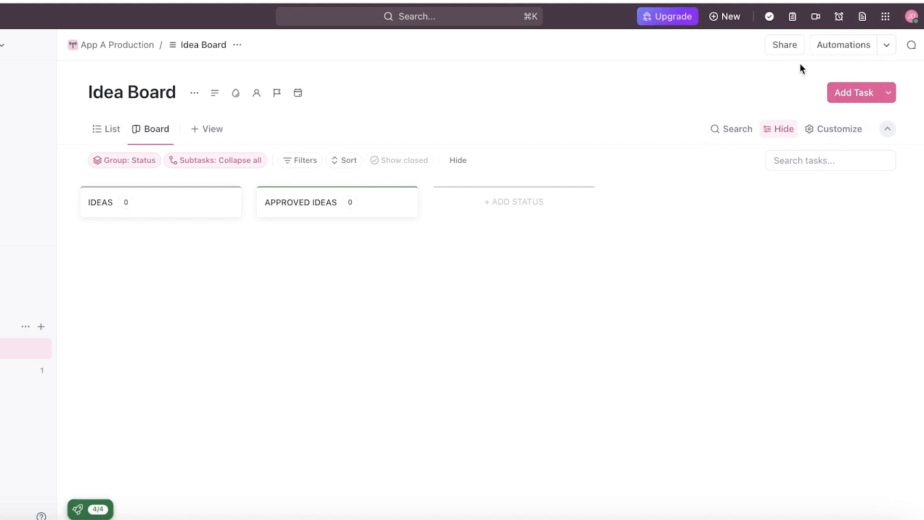
pyautogui.click(886, 46)
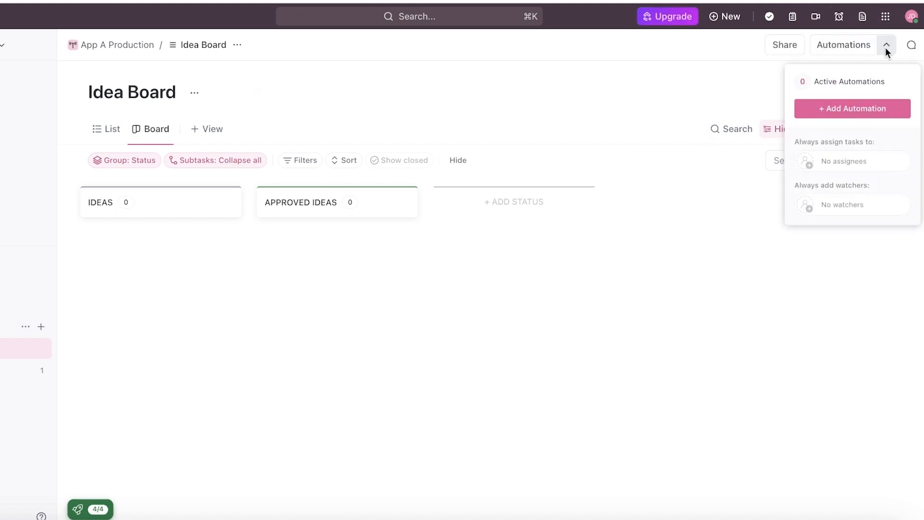
pyautogui.click(646, 92)
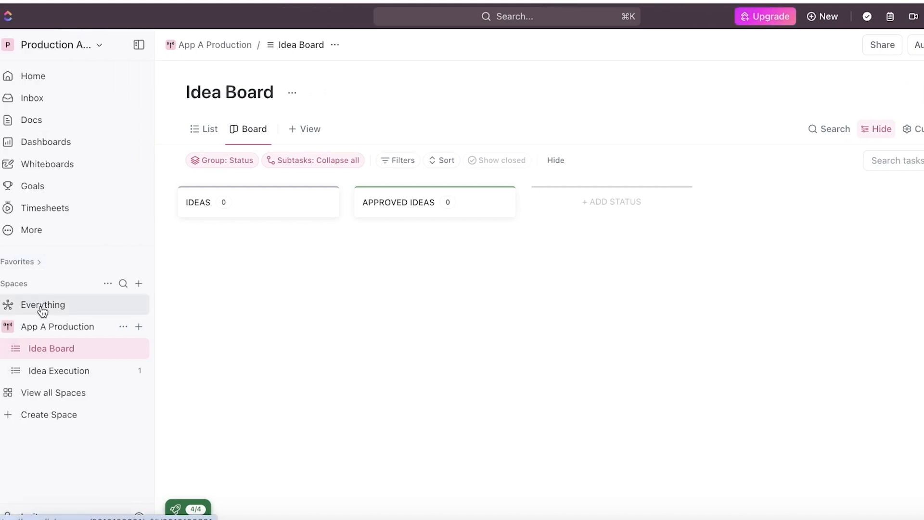
# Return to the Idea Execution list and browse its automation templates in the Move category
pyautogui.click(41, 307)
pyautogui.click(38, 325)
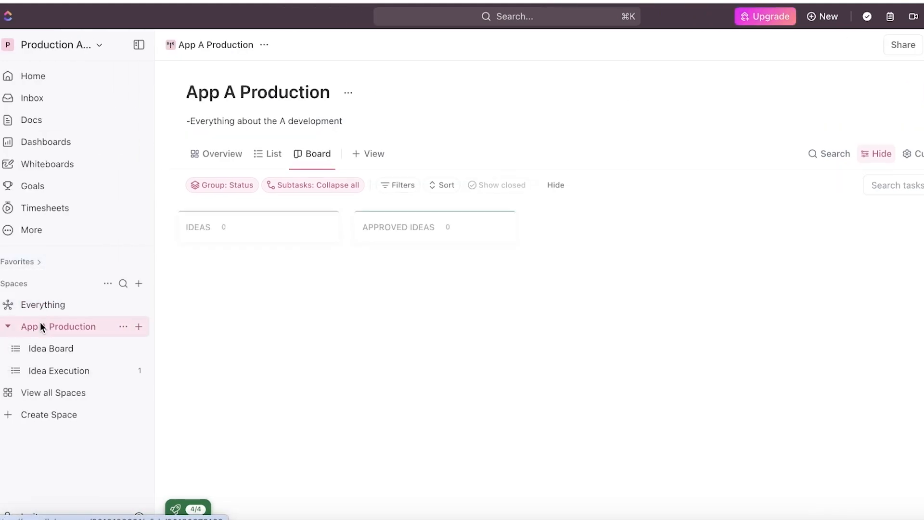
pyautogui.click(51, 348)
pyautogui.click(56, 372)
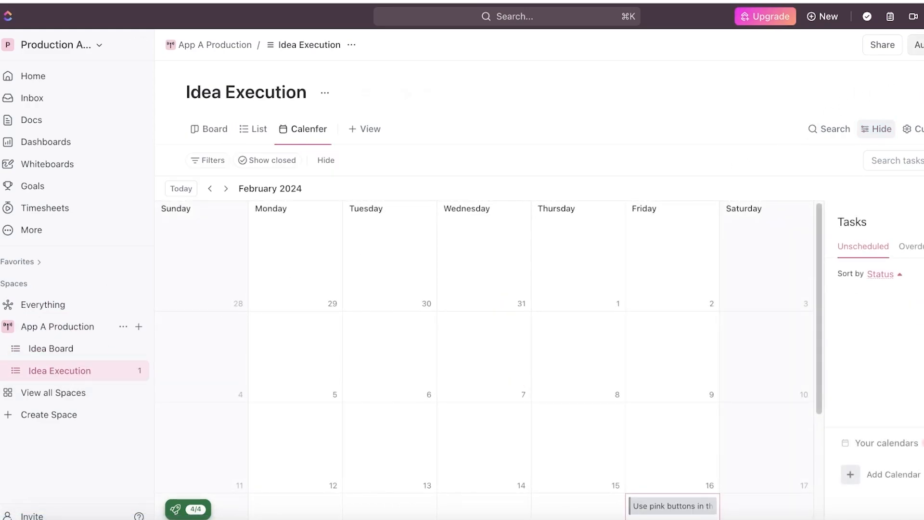
pyautogui.click(913, 45)
pyautogui.click(910, 45)
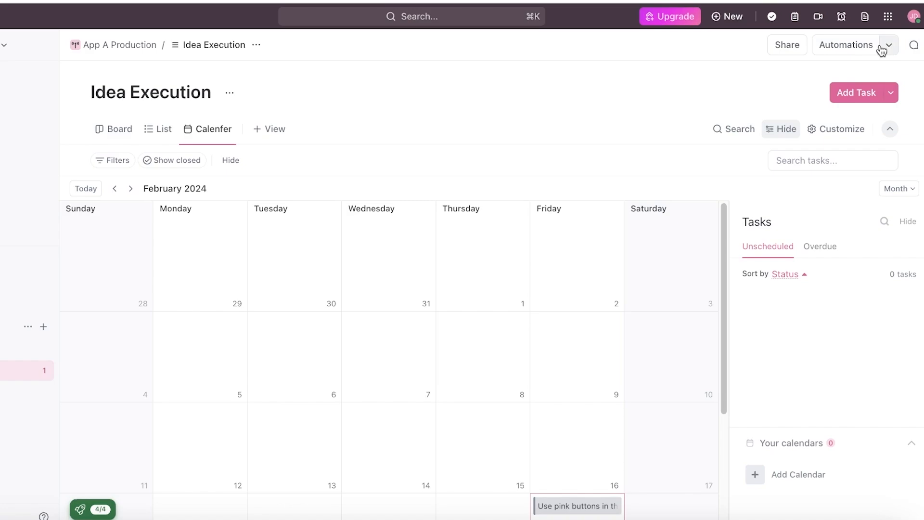
pyautogui.click(831, 47)
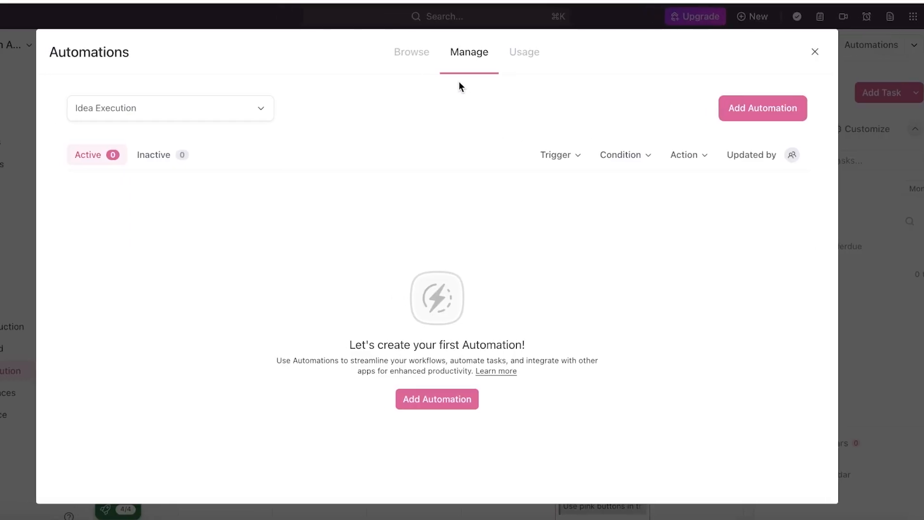
pyautogui.click(403, 62)
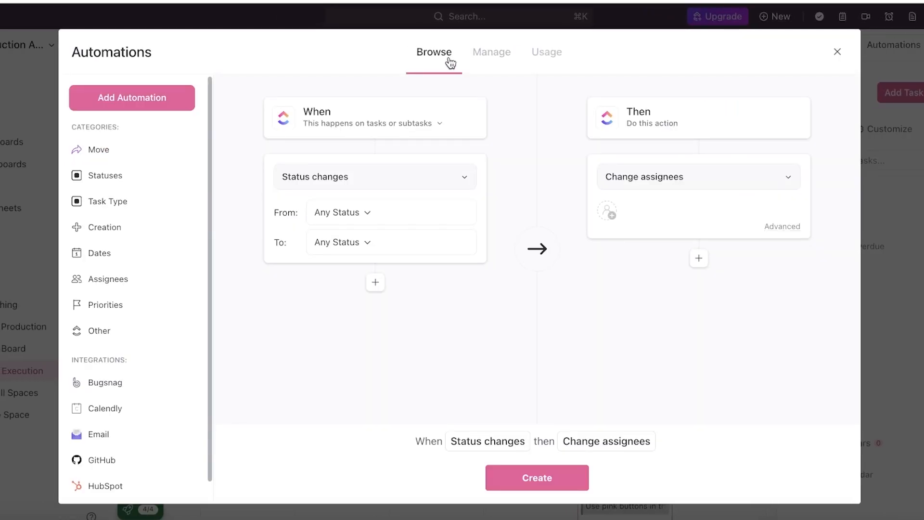
pyautogui.click(184, 157)
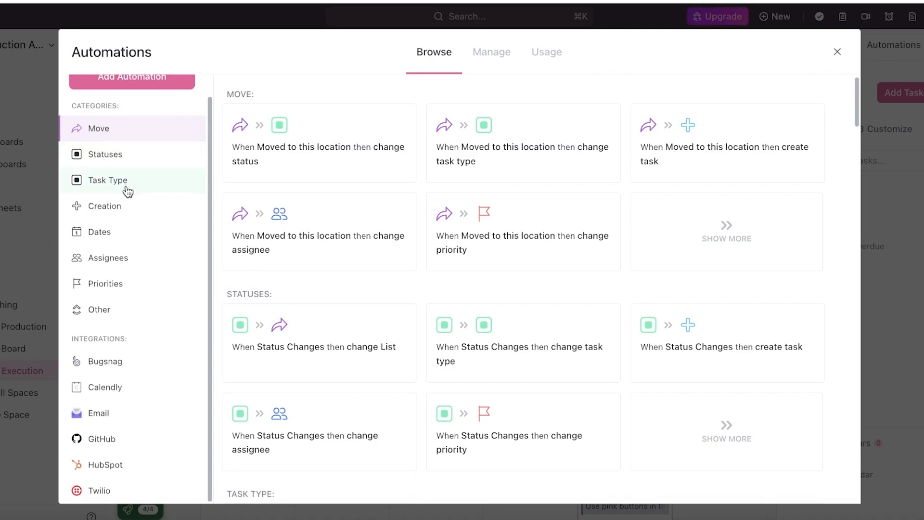
# Examine the available automation templates by category, including Other, Bugsnag, Creation and Priorities
pyautogui.scroll(1, 128, 193)
pyautogui.scroll(-1, 126, 207)
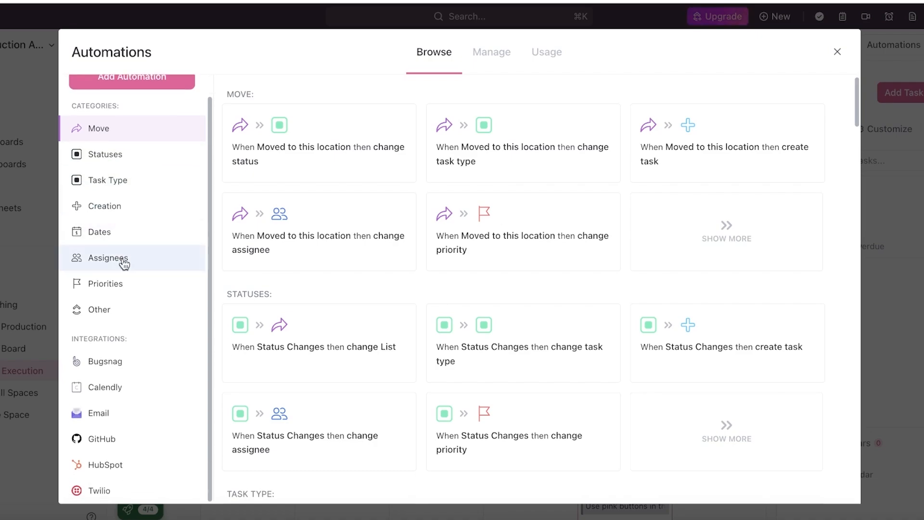
pyautogui.click(128, 307)
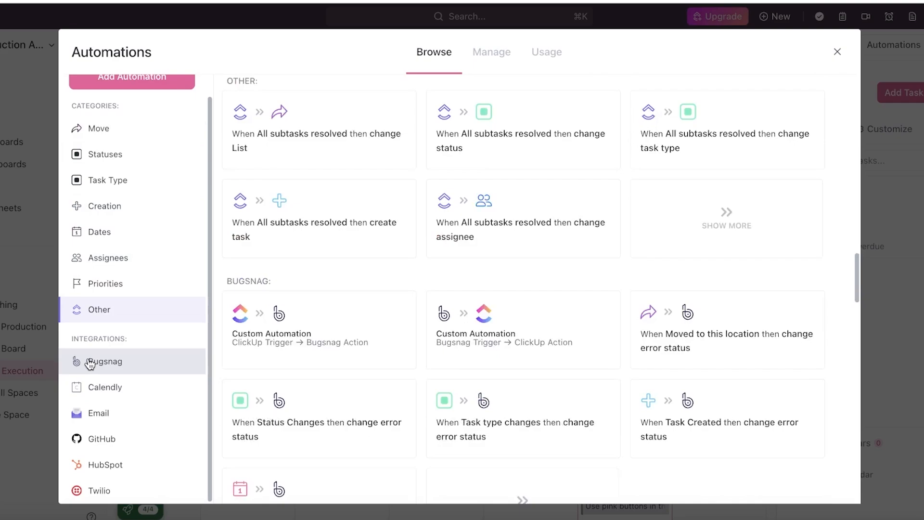
pyautogui.click(89, 363)
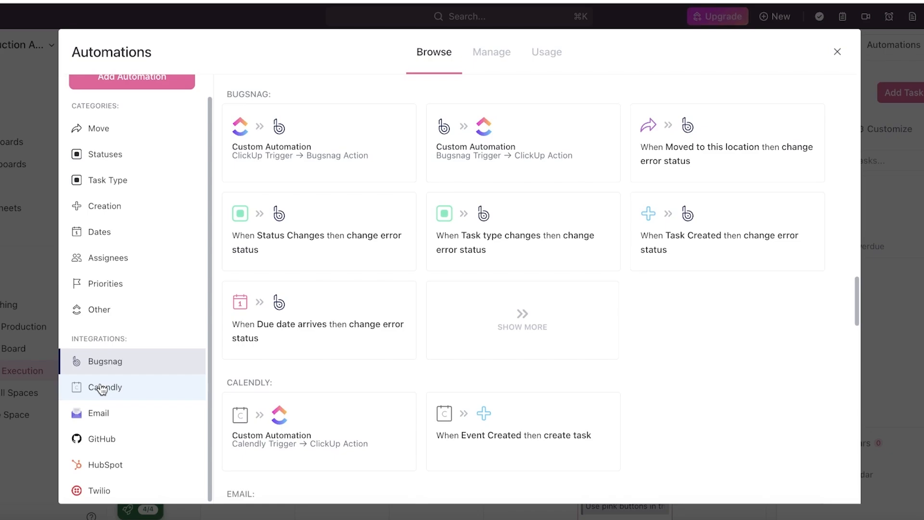
pyautogui.scroll(1, 121, 201)
pyautogui.scroll(20, 309, 159)
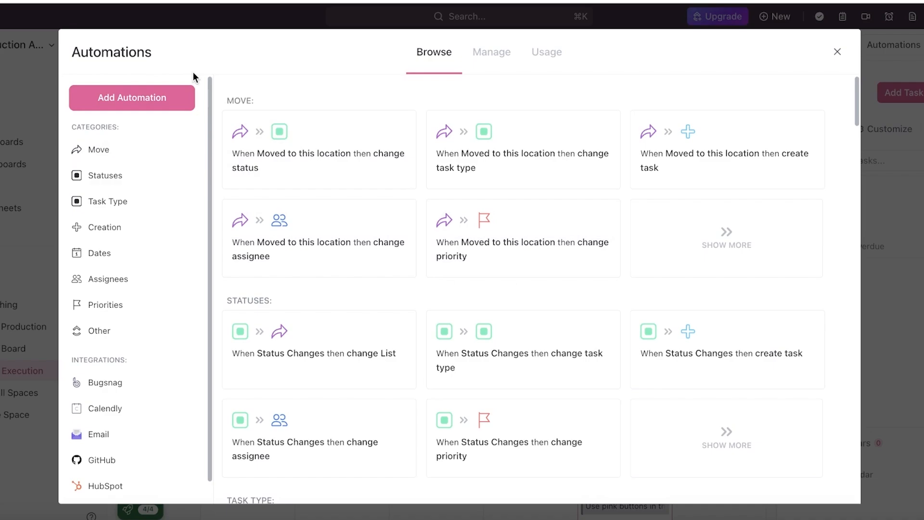
pyautogui.click(107, 234)
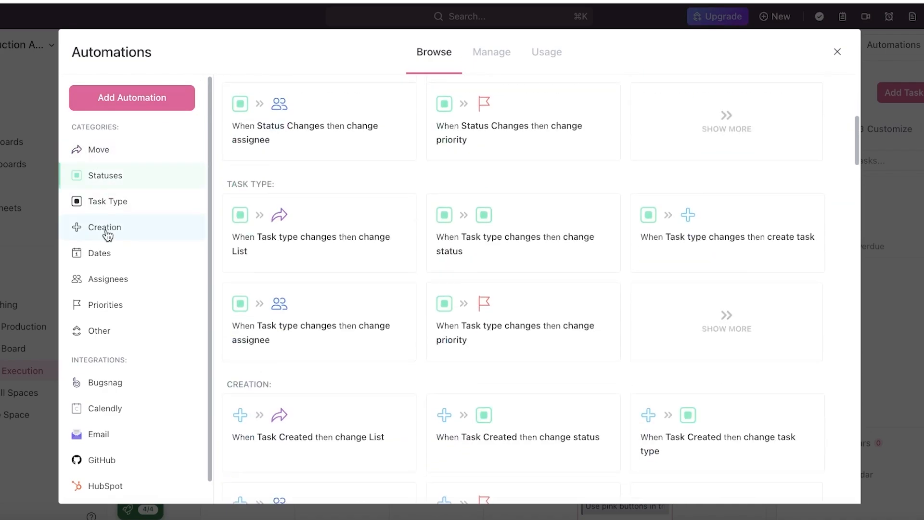
pyautogui.click(100, 303)
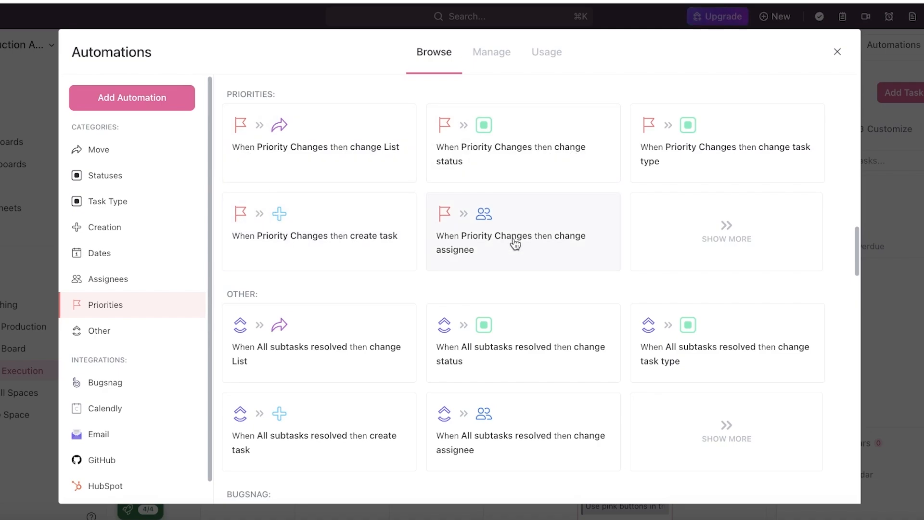
pyautogui.click(727, 238)
pyautogui.scroll(-1, 622, 241)
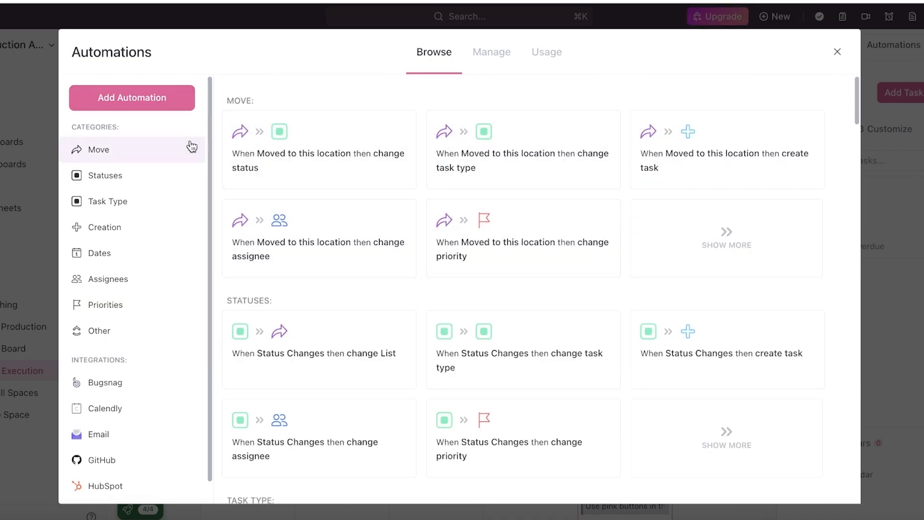
# Start a custom automation for Idea Execution with Status changes as its trigger
pyautogui.click(135, 97)
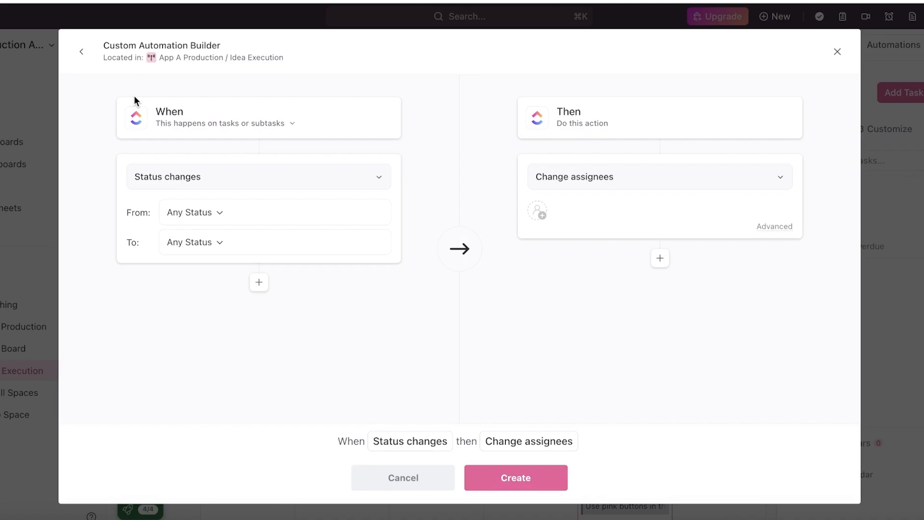
pyautogui.click(207, 177)
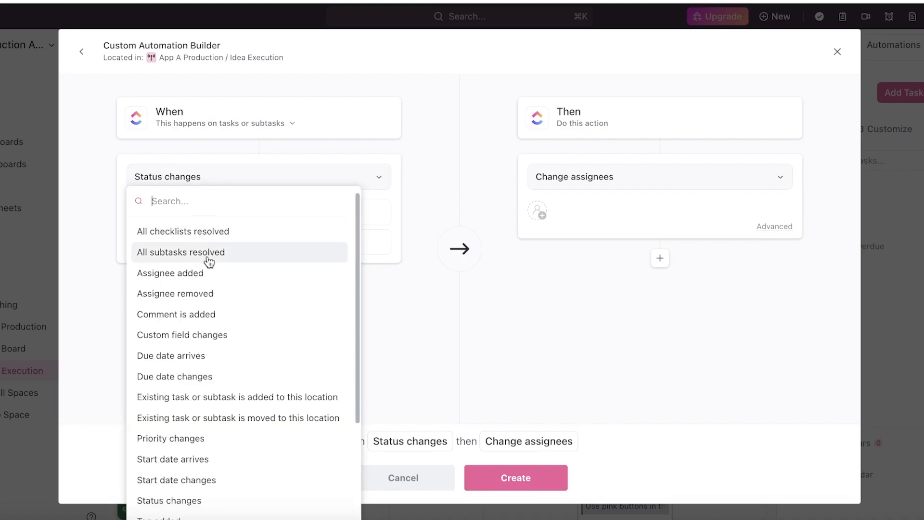
pyautogui.scroll(-3, 244, 344)
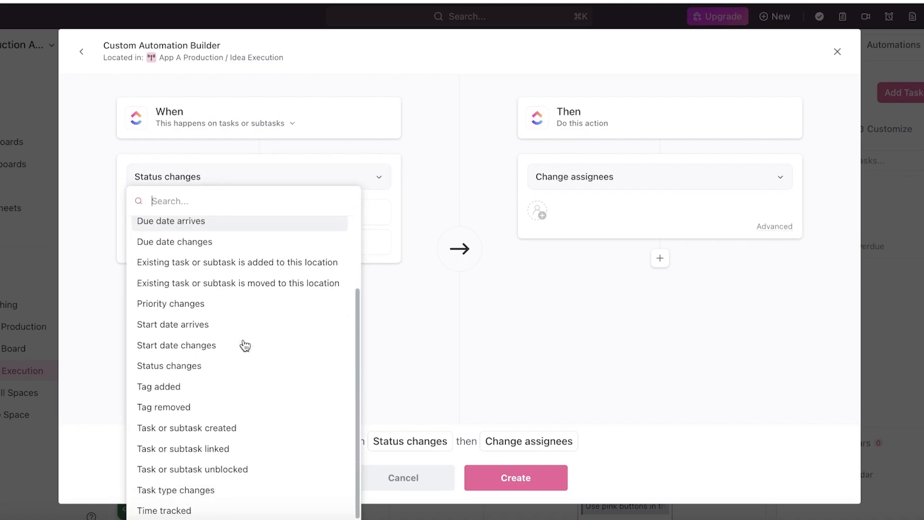
pyautogui.click(175, 368)
# Look through the active statuses offered for the From condition and switch the automation's trigger to Priority changes
pyautogui.click(205, 215)
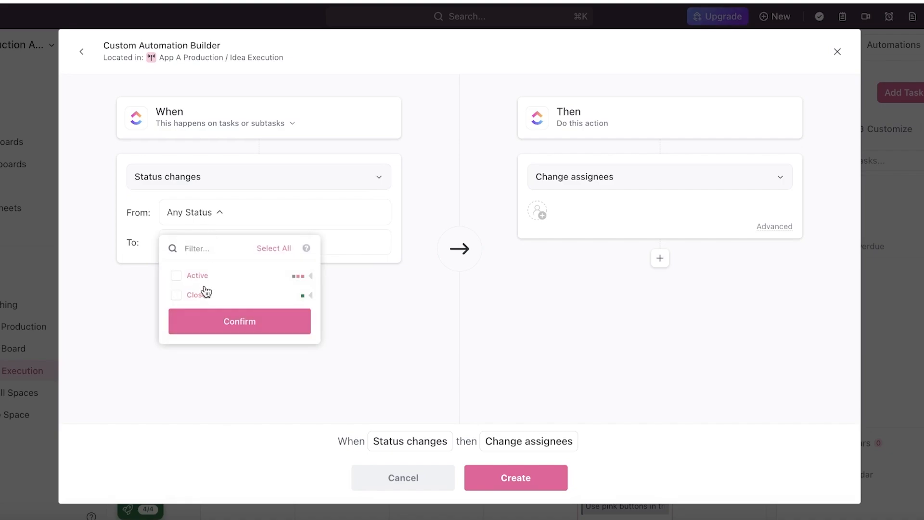
pyautogui.click(192, 278)
pyautogui.click(200, 275)
pyautogui.click(199, 276)
pyautogui.click(199, 277)
pyautogui.click(310, 275)
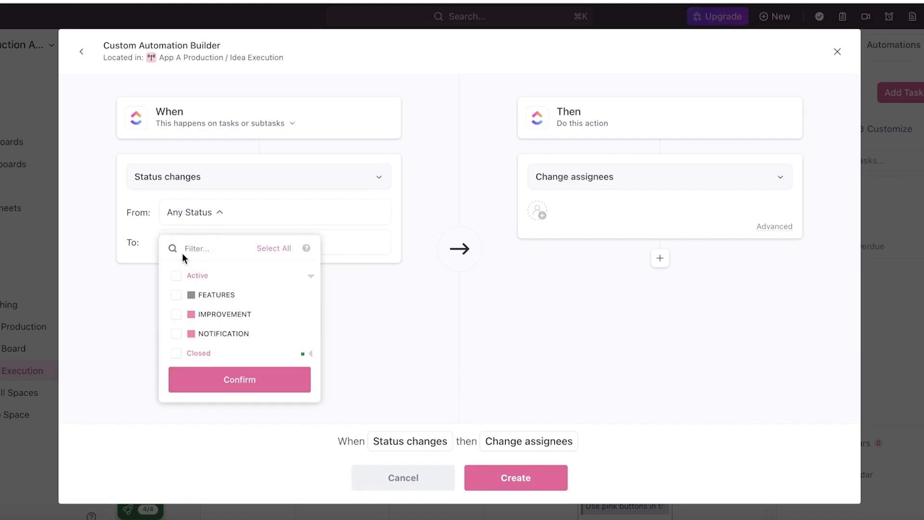
pyautogui.click(202, 212)
pyautogui.click(201, 212)
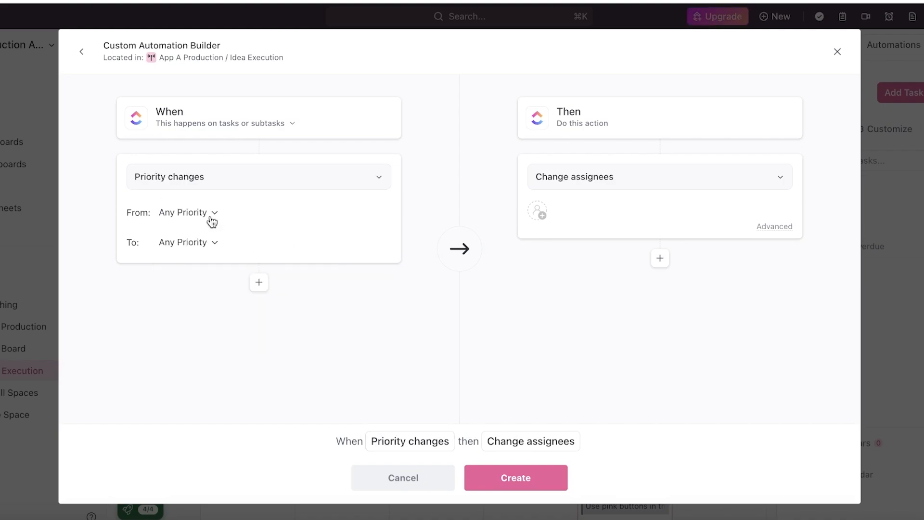
# Set the priority trigger to fire when a task changes from High to Urgent
pyautogui.click(212, 213)
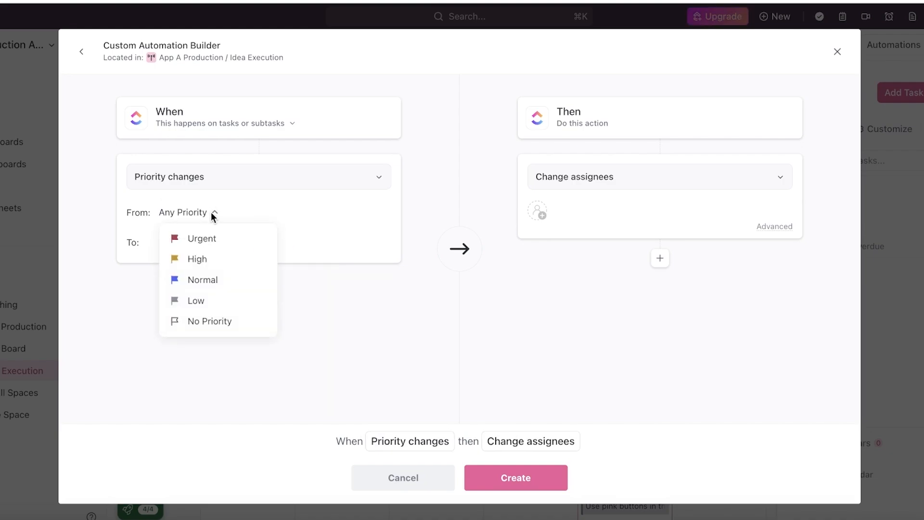
pyautogui.click(204, 260)
pyautogui.click(195, 242)
pyautogui.click(229, 274)
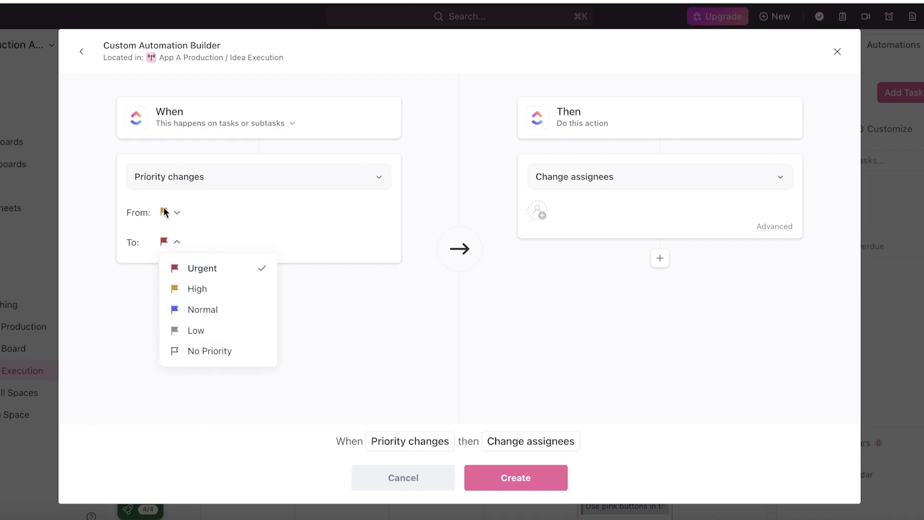
# Add No Priority, Normal and Low to the trigger's From condition
pyautogui.click(171, 213)
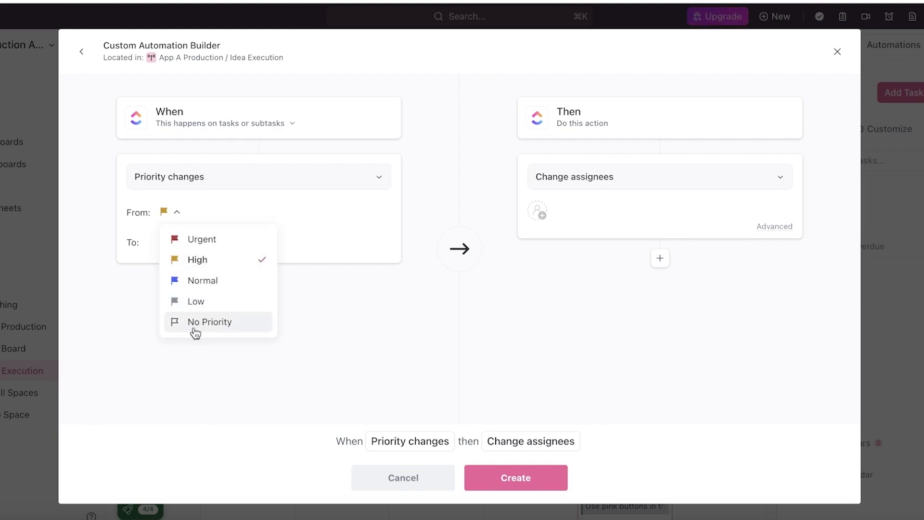
pyautogui.click(194, 323)
pyautogui.click(197, 280)
pyautogui.click(198, 302)
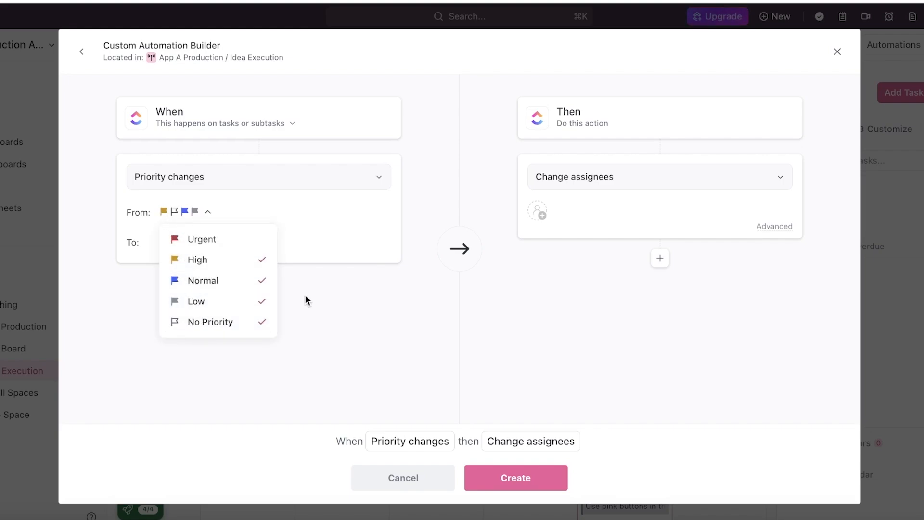
pyautogui.click(305, 297)
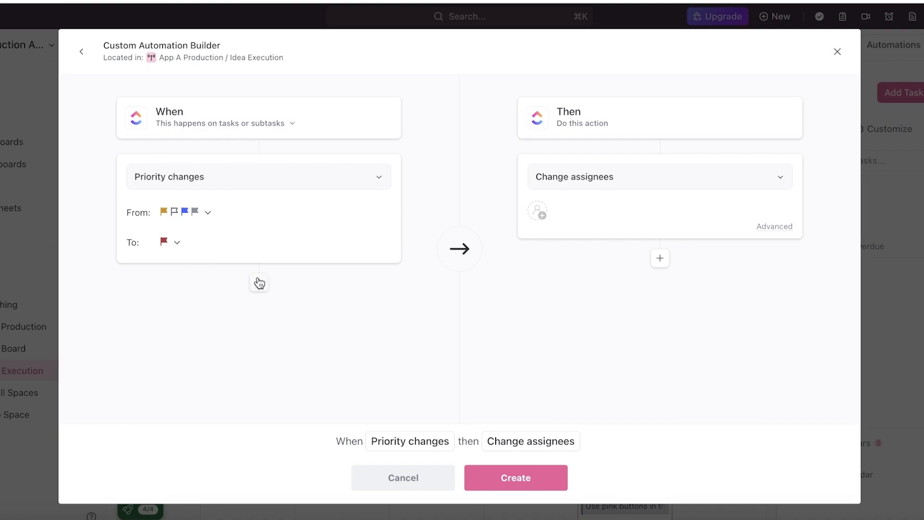
# Look through the available automation actions and try to use Call webhook
pyautogui.click(596, 187)
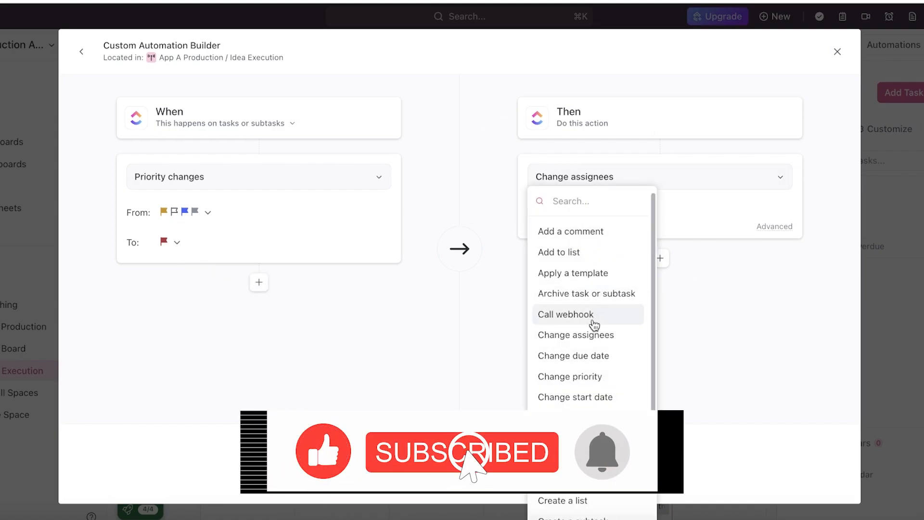
pyautogui.scroll(-3, 590, 337)
pyautogui.scroll(-3, 584, 368)
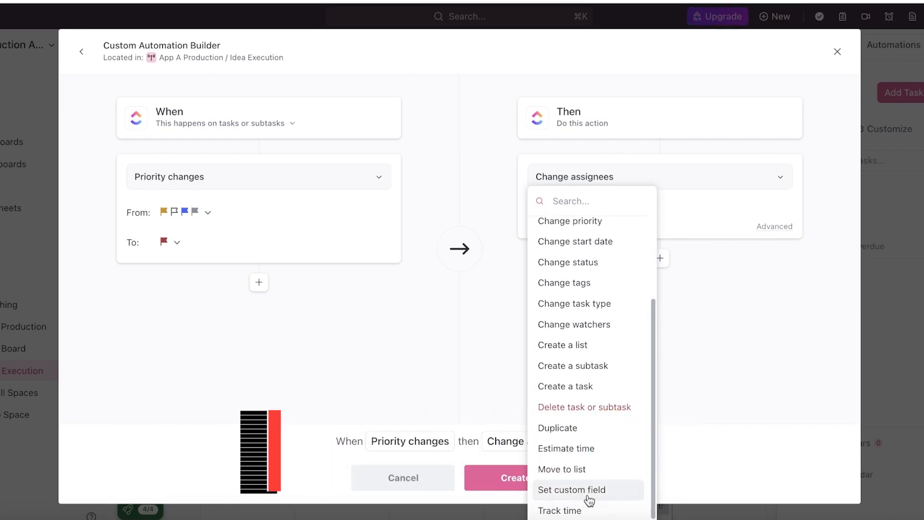
pyautogui.scroll(7, 573, 288)
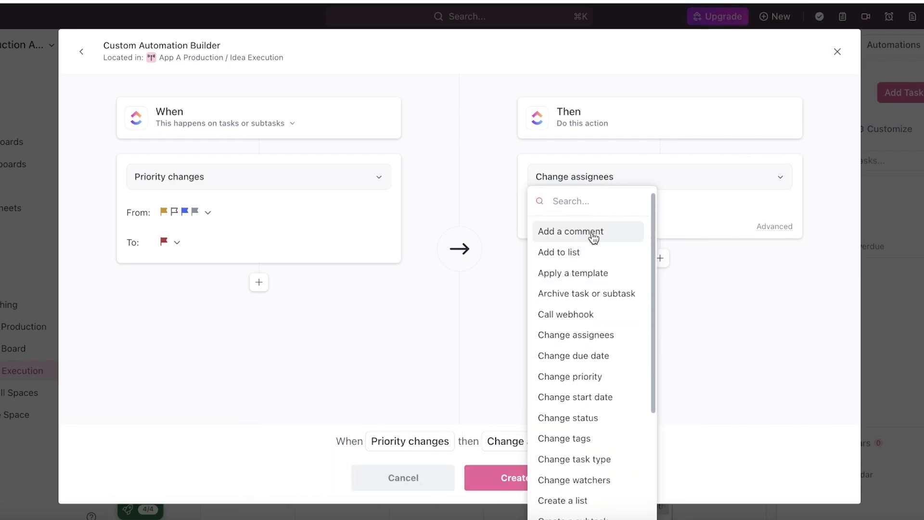
pyautogui.click(595, 314)
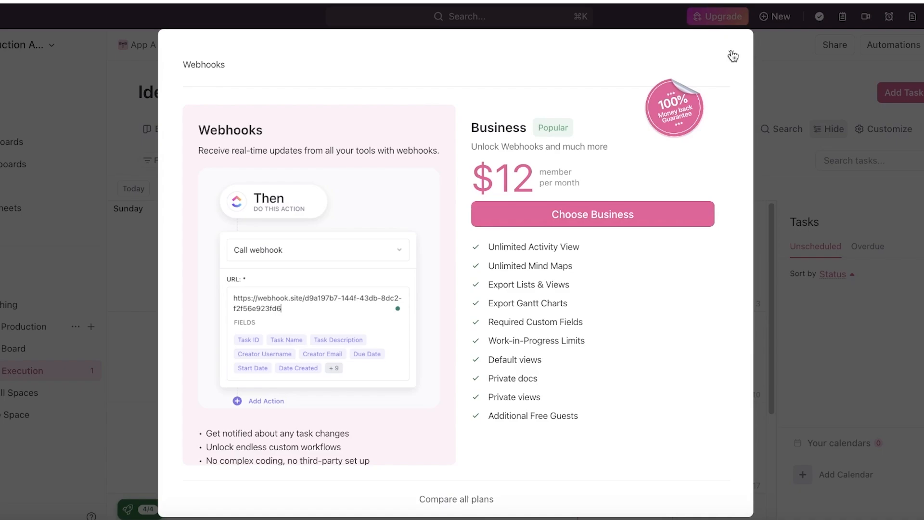
pyautogui.click(731, 53)
# Set the automation's action to Add a comment with the text "Unprocessed work will face cosequesences"
pyautogui.click(646, 180)
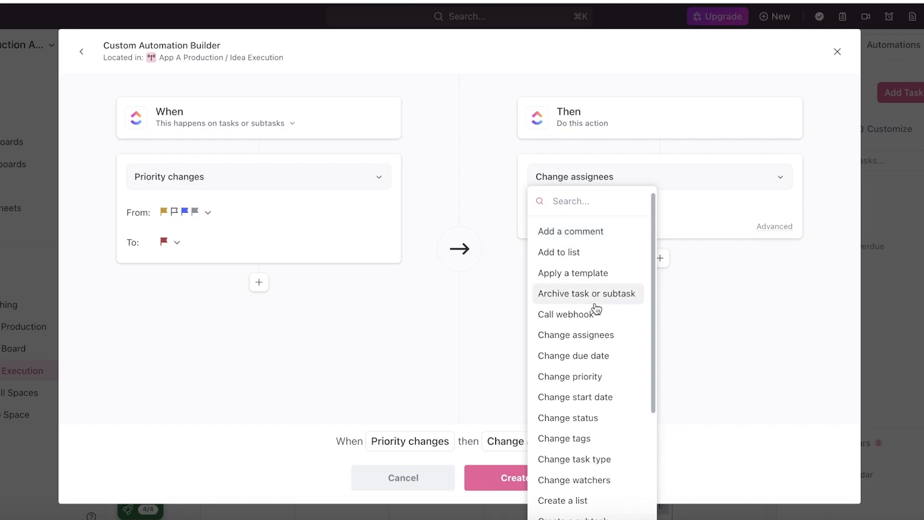
pyautogui.click(585, 235)
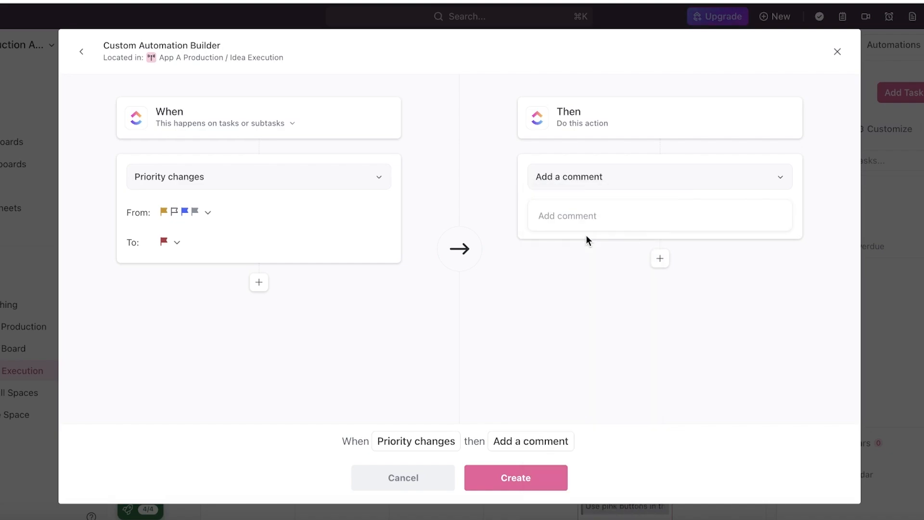
pyautogui.click(588, 206)
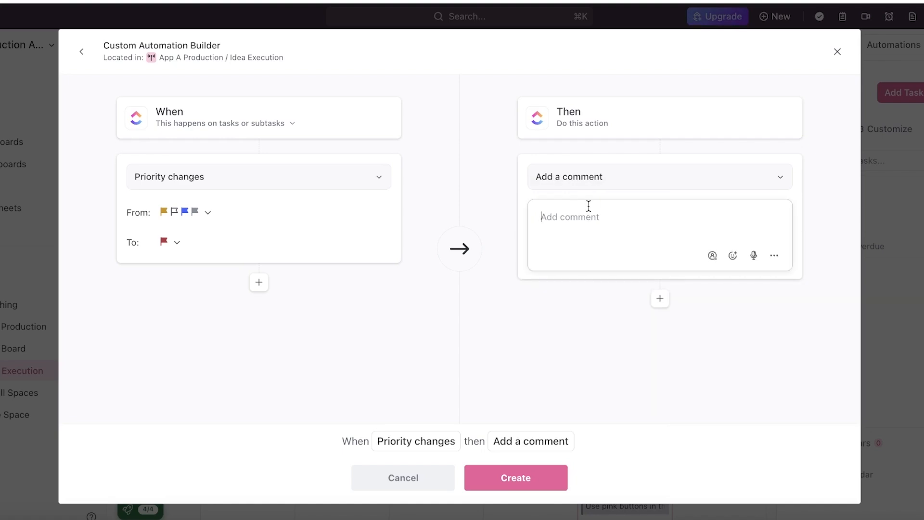
pyautogui.write('A')
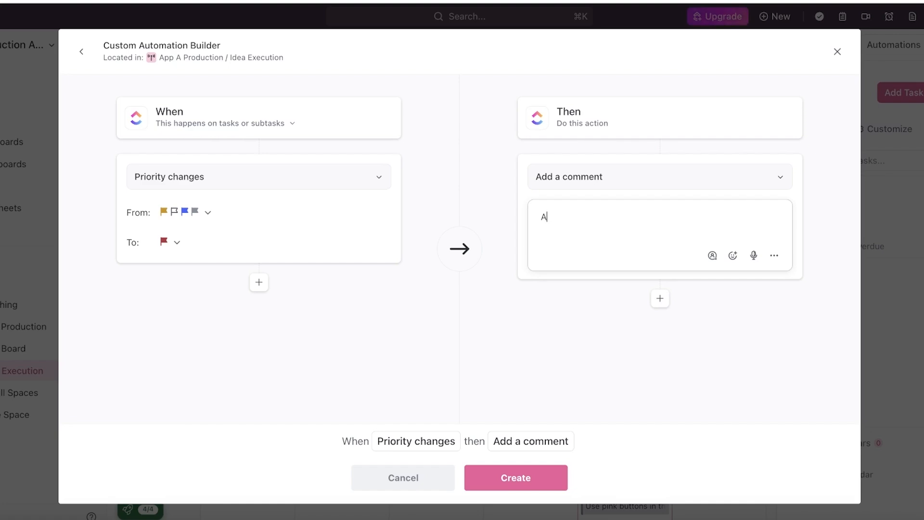
pyautogui.press('BackSpace')
pyautogui.write('Unprocessed work iwl')
pyautogui.press('BackSpace')
pyautogui.press('BackSpace')
pyautogui.press('BackSpace')
pyautogui.write('w')
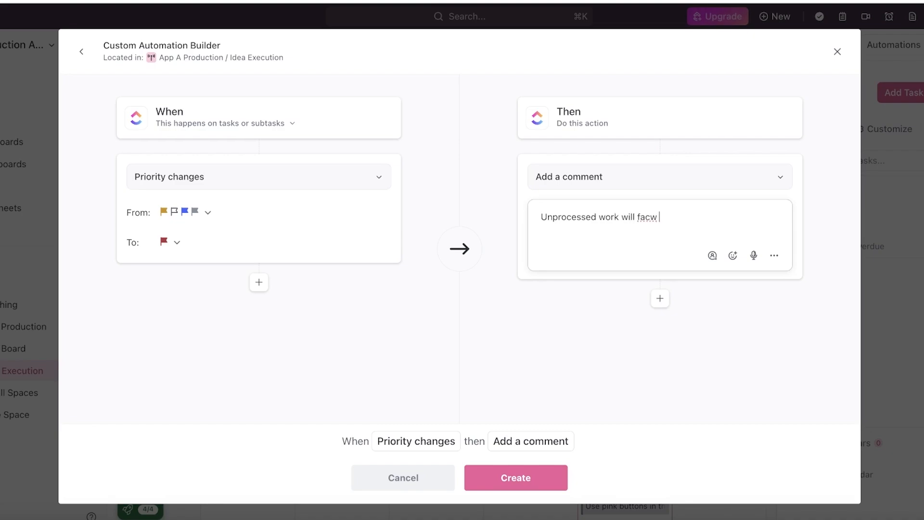
pyautogui.press('BackSpace')
pyautogui.write('e cosequesences')
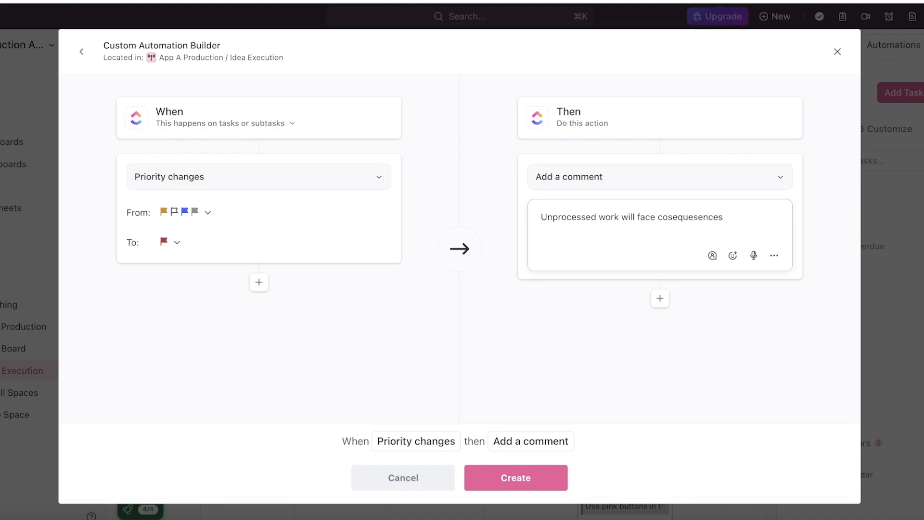
# Check for a spelling correction for the comment's last word and view the comment's extra options
pyautogui.rightClick(679, 214)
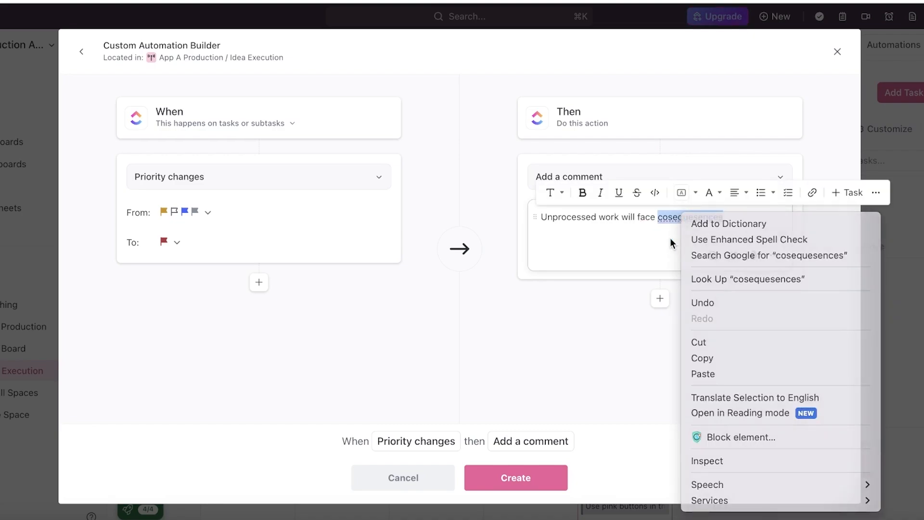
pyautogui.press('Escape')
pyautogui.click(706, 233)
pyautogui.click(774, 255)
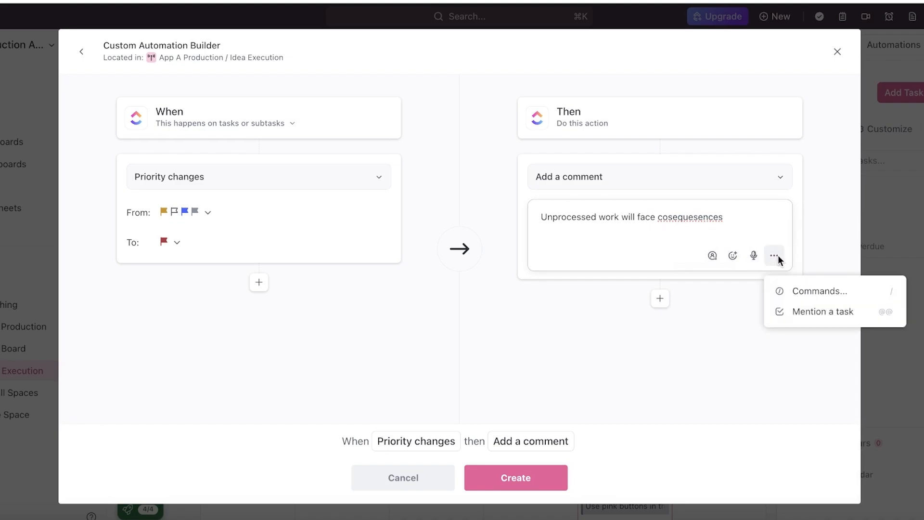
pyautogui.click(662, 120)
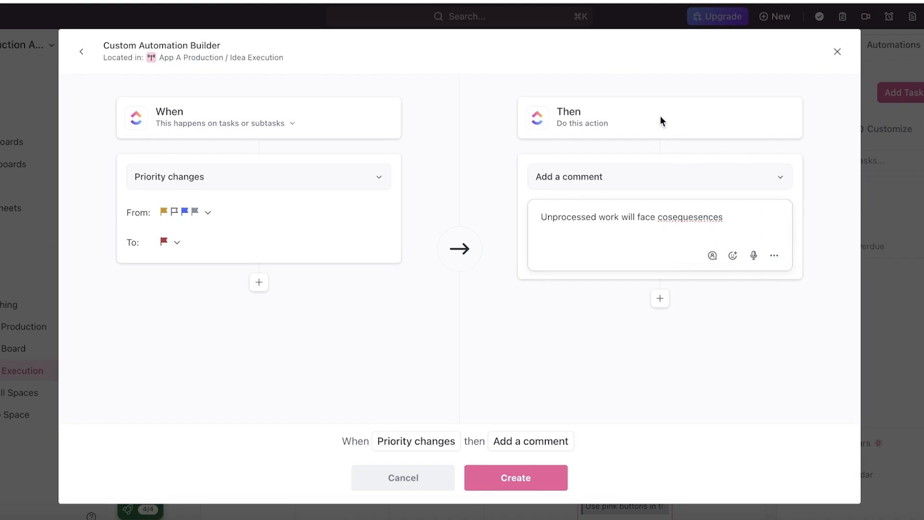
# Create the priority automation and check the automation summary of the Idea Execution list
pyautogui.click(526, 474)
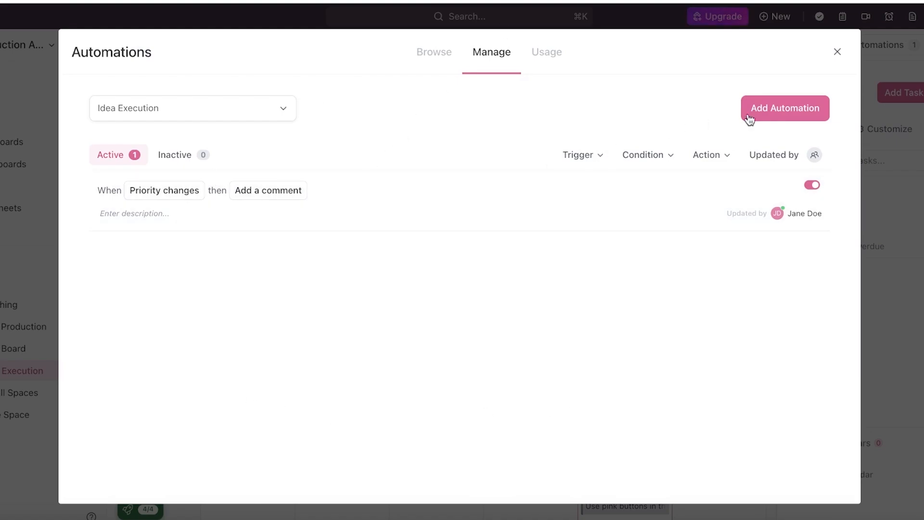
pyautogui.click(838, 51)
pyautogui.click(889, 44)
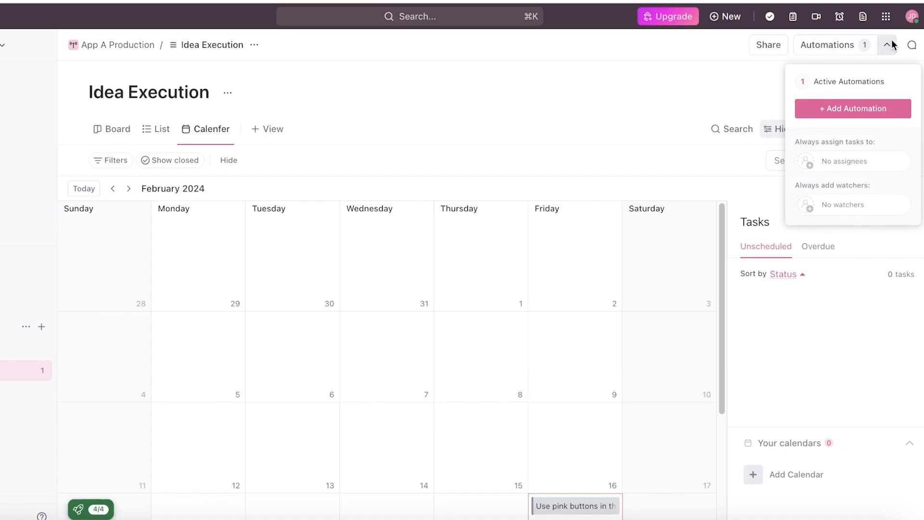
pyautogui.click(691, 92)
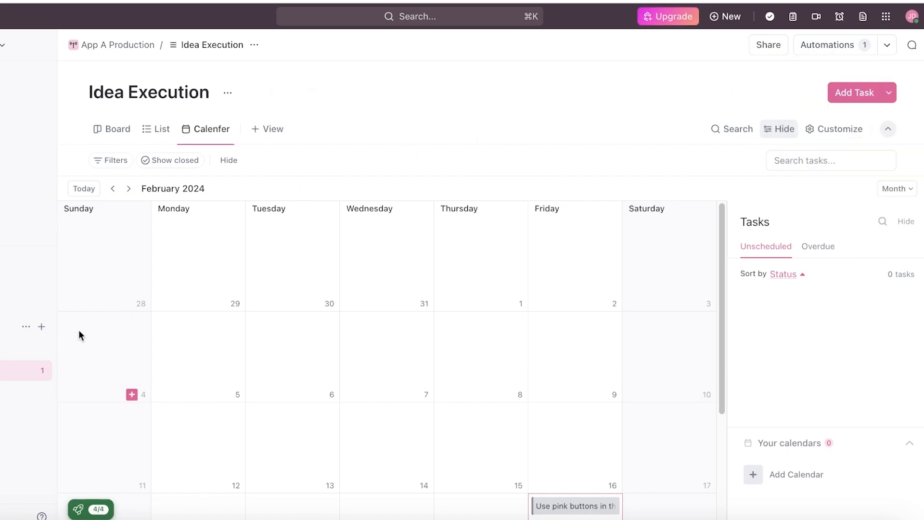
# Switch to the Idea Board list and browse its automation templates
pyautogui.click(63, 348)
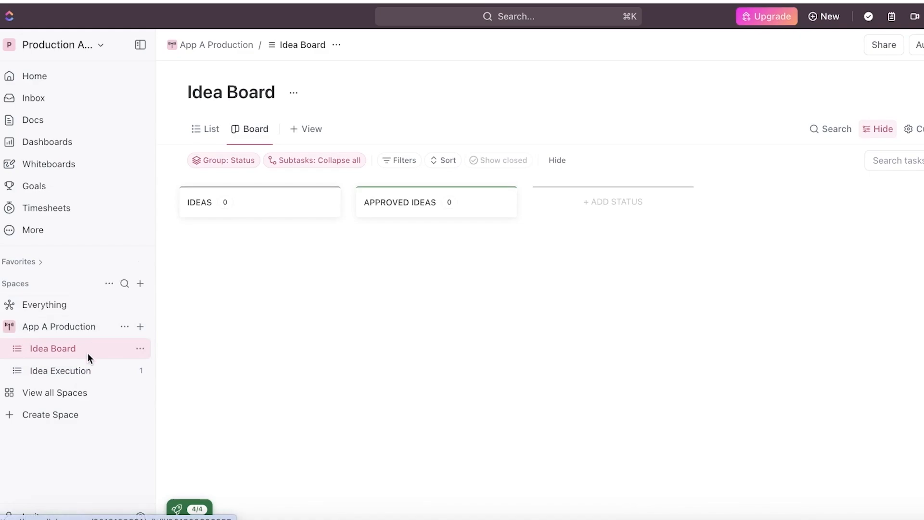
pyautogui.click(79, 370)
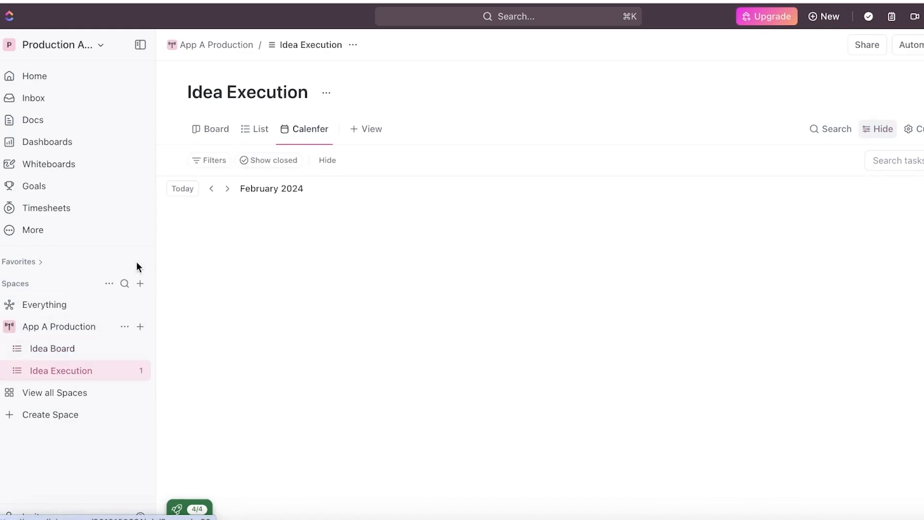
pyautogui.click(58, 350)
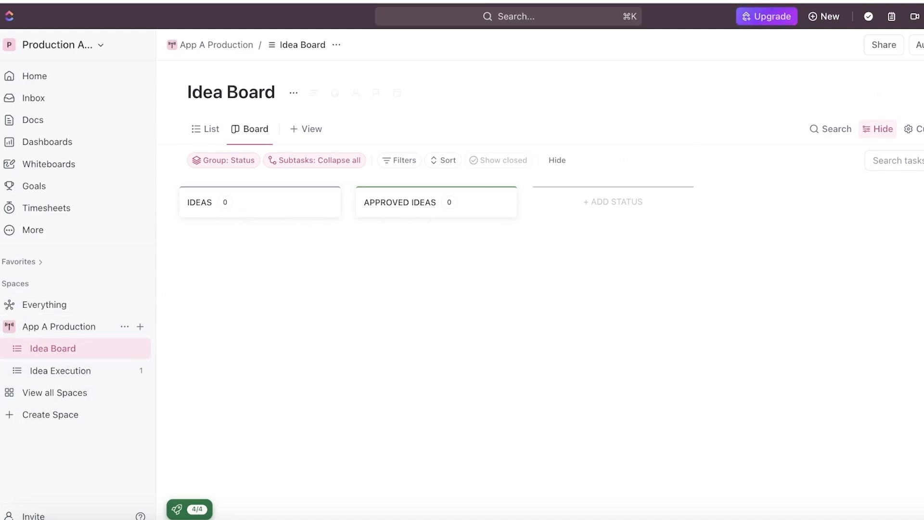
pyautogui.click(917, 45)
pyautogui.click(441, 72)
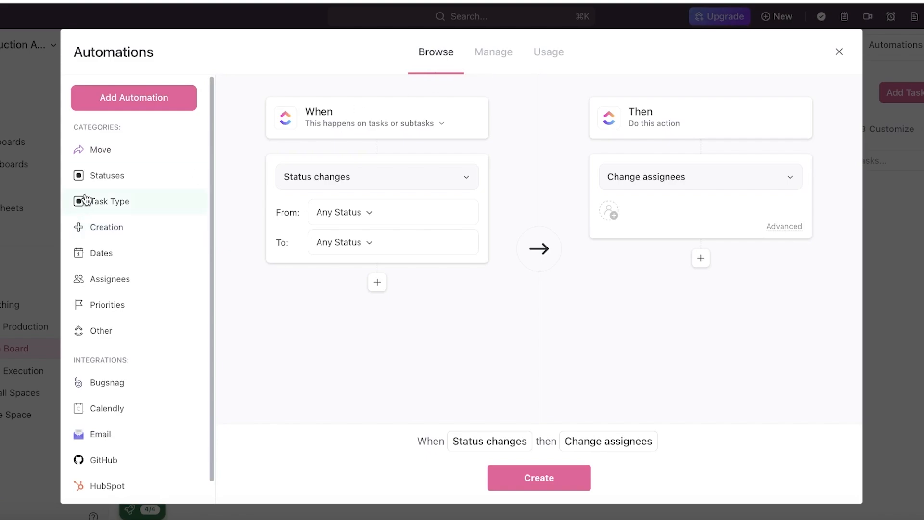
# Start an Idea Board automation from the template that changes the List when the task type changes, and look through the alternative triggers
pyautogui.click(98, 201)
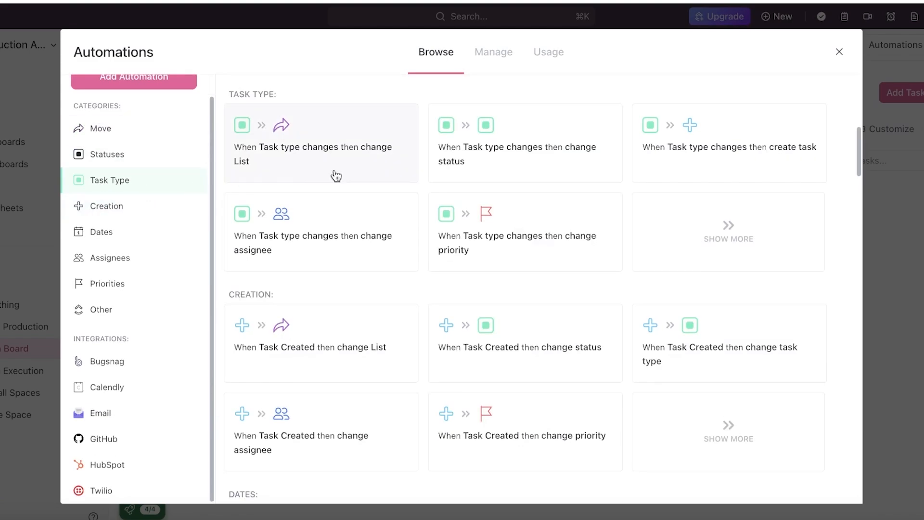
pyautogui.click(336, 175)
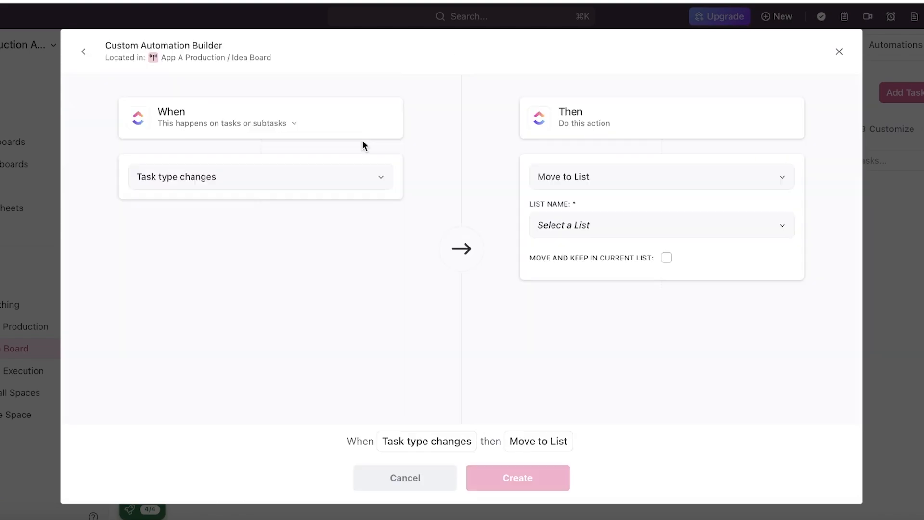
pyautogui.click(241, 179)
pyautogui.click(448, 409)
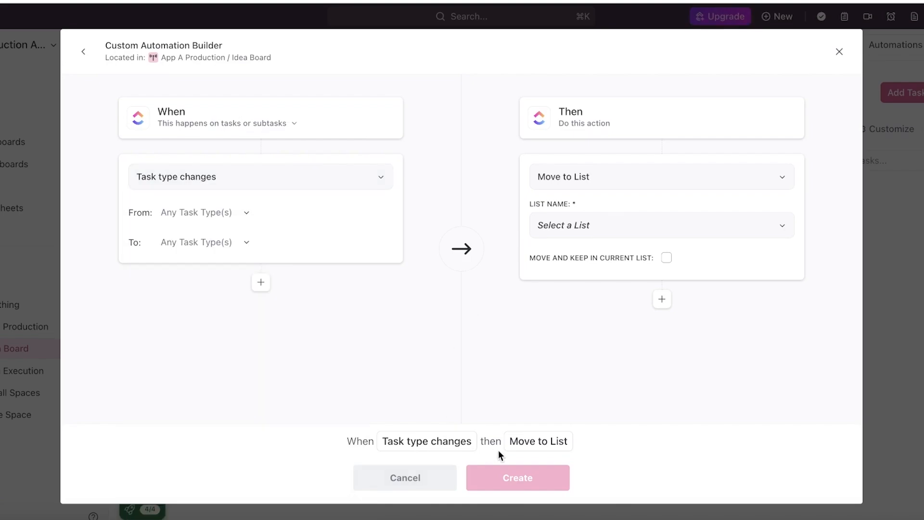
pyautogui.click(380, 176)
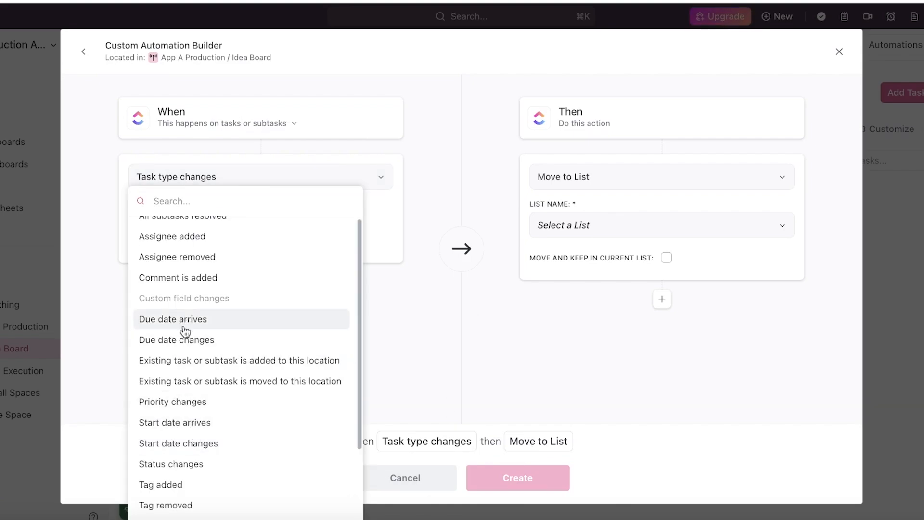
pyautogui.scroll(1, 199, 364)
pyautogui.click(445, 209)
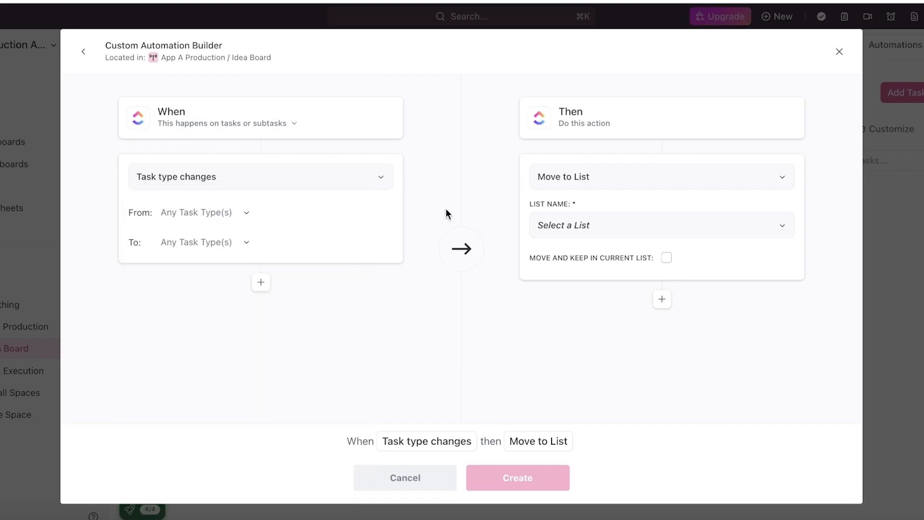
# Set both the From and To conditions of the task type trigger to Task
pyautogui.click(211, 213)
pyautogui.click(204, 249)
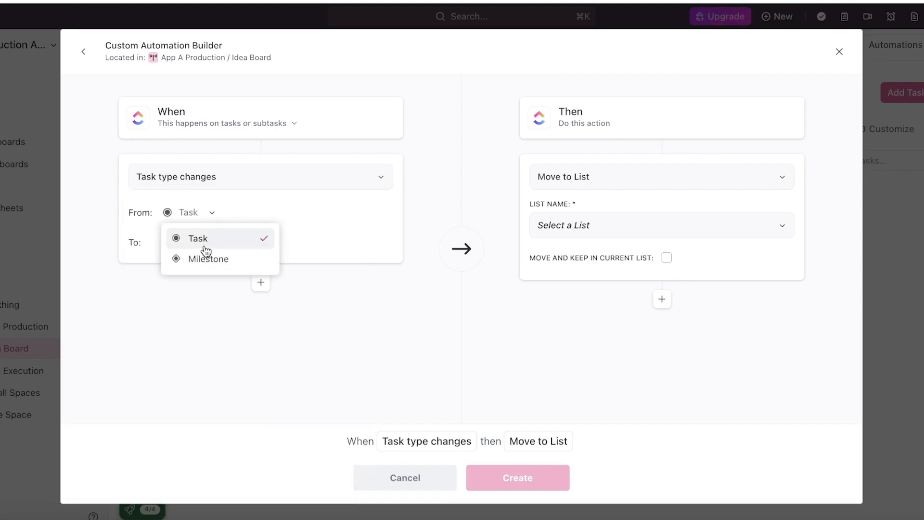
pyautogui.click(206, 242)
pyautogui.click(196, 267)
# Change the automation's action to Create a List, located in the App A Production space
pyautogui.click(577, 177)
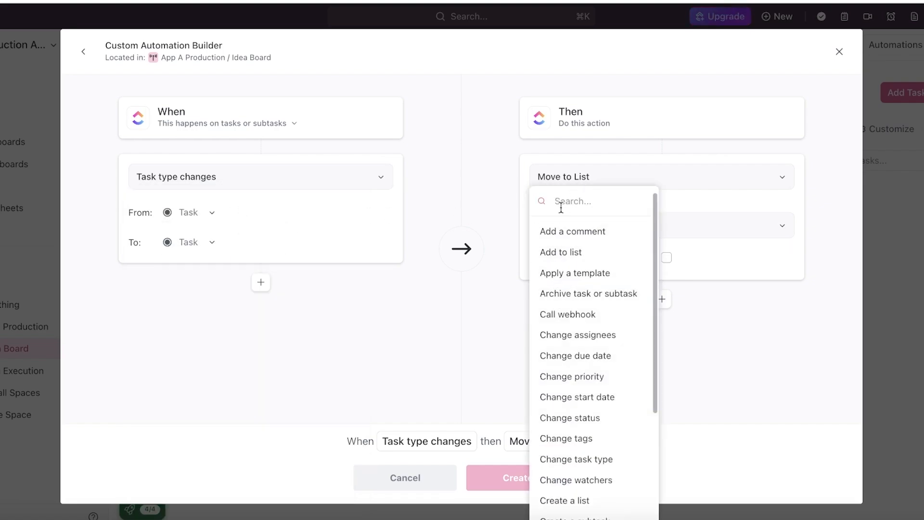
pyautogui.scroll(-3, 584, 366)
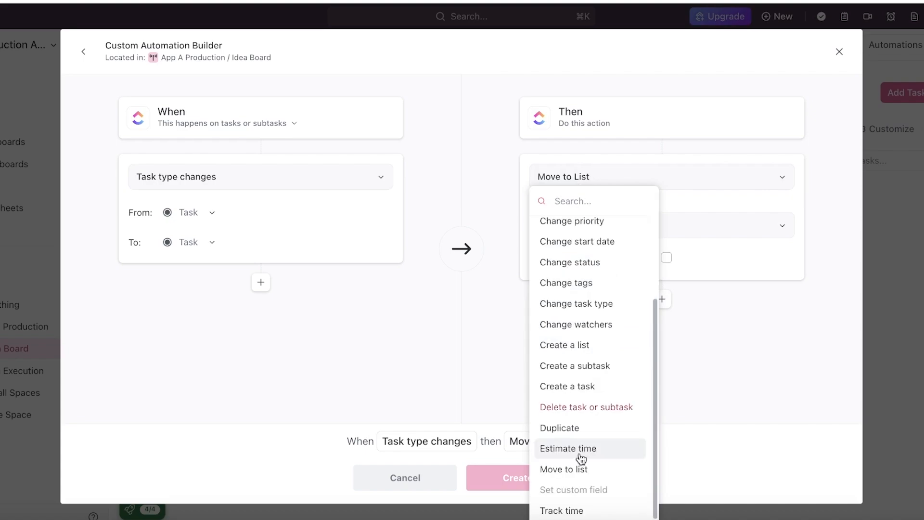
pyautogui.click(575, 347)
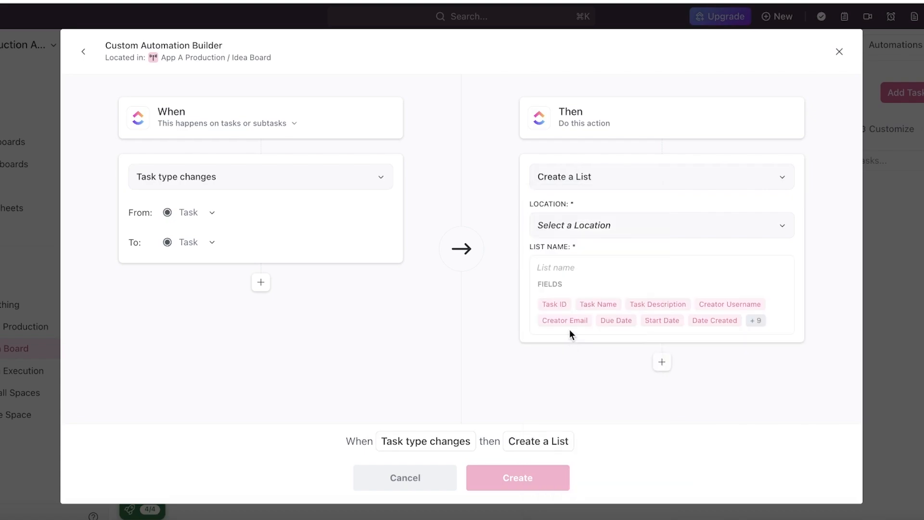
pyautogui.click(602, 233)
pyautogui.click(562, 292)
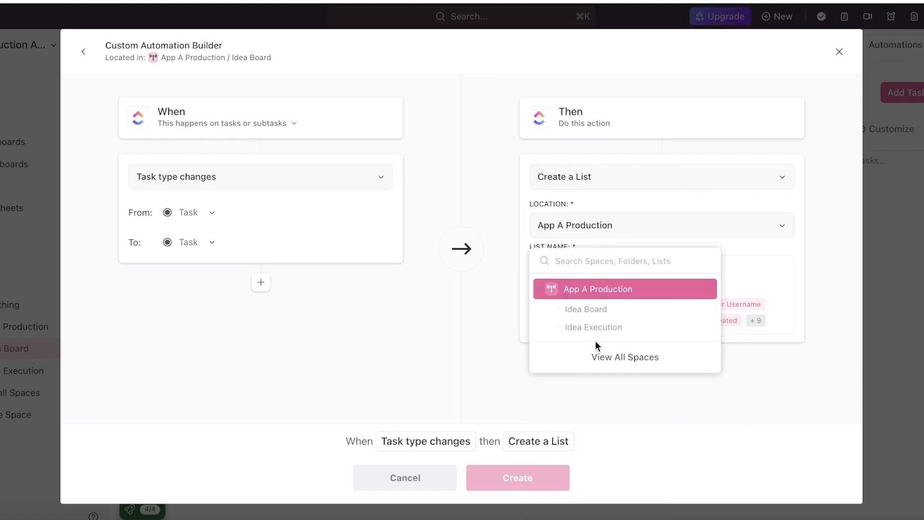
# Leave the automation builder without creating the Idea Board automation
pyautogui.click(603, 232)
pyautogui.click(843, 56)
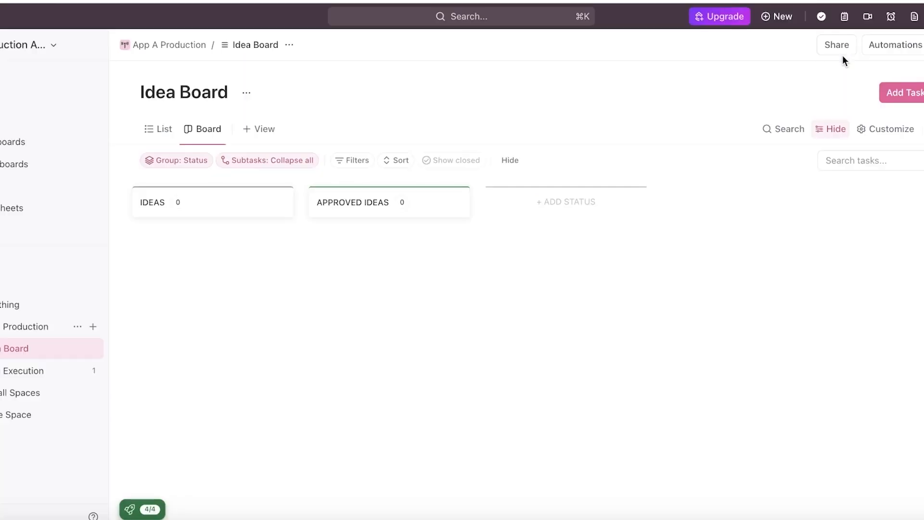
pyautogui.moveTo(197, 247)
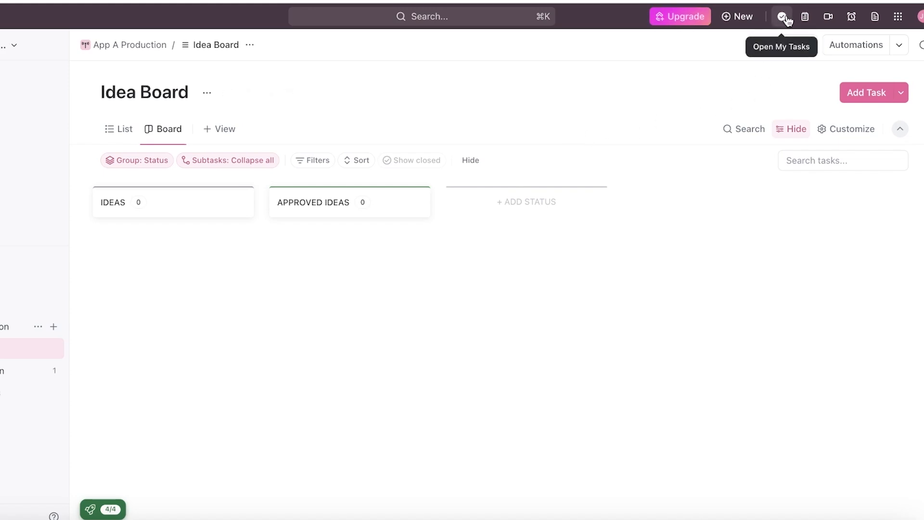
# Look at the screen-sharing choices for recording a clip and leave without sharing anything
pyautogui.click(827, 18)
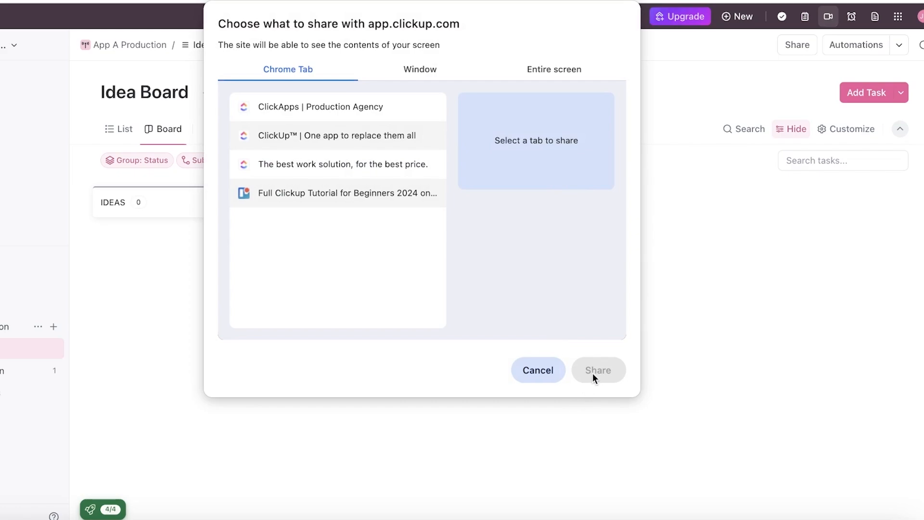
pyautogui.click(543, 370)
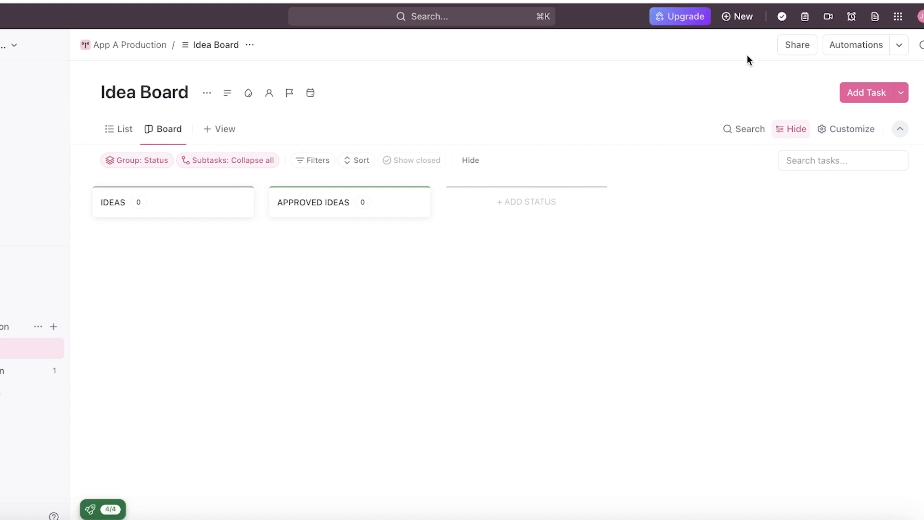
pyautogui.click(876, 16)
pyautogui.click(613, 110)
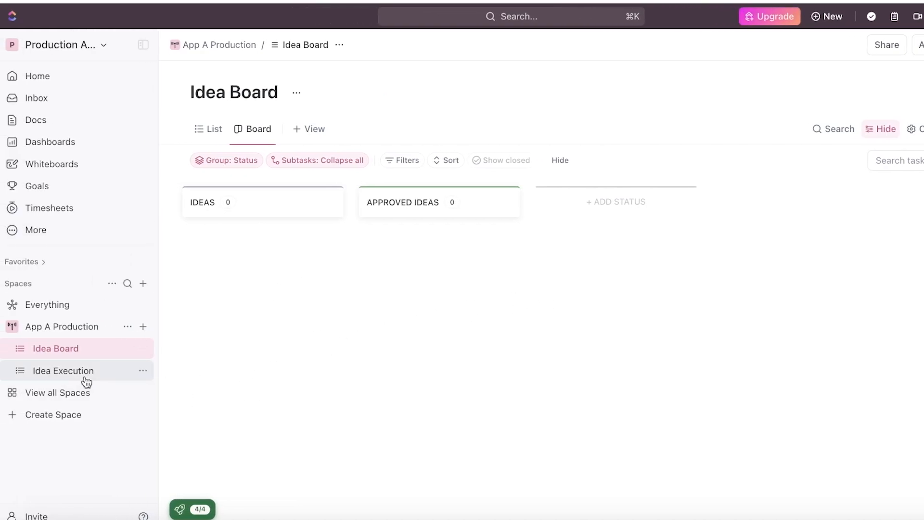
# Create a dashboard from the Simple Dashboard template, with all App A Production lists, Idea Board and Idea Execution, as its location
pyautogui.click(87, 364)
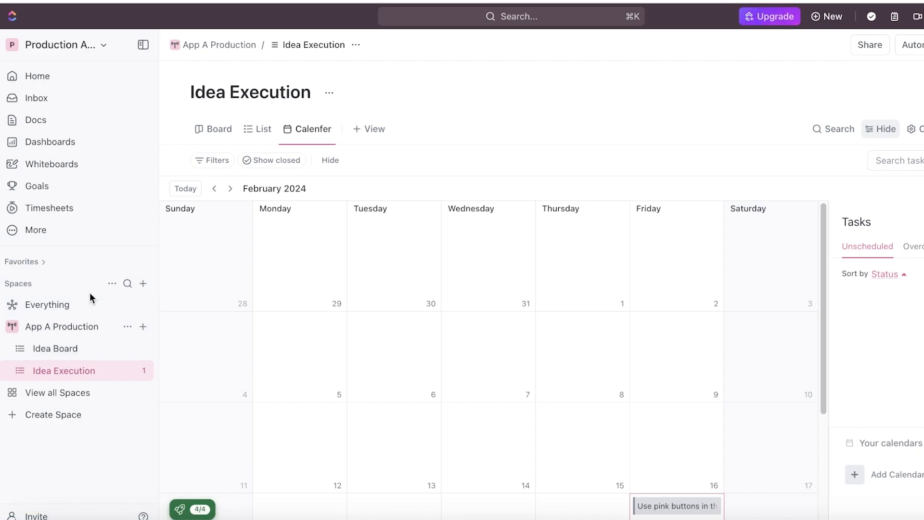
pyautogui.click(75, 145)
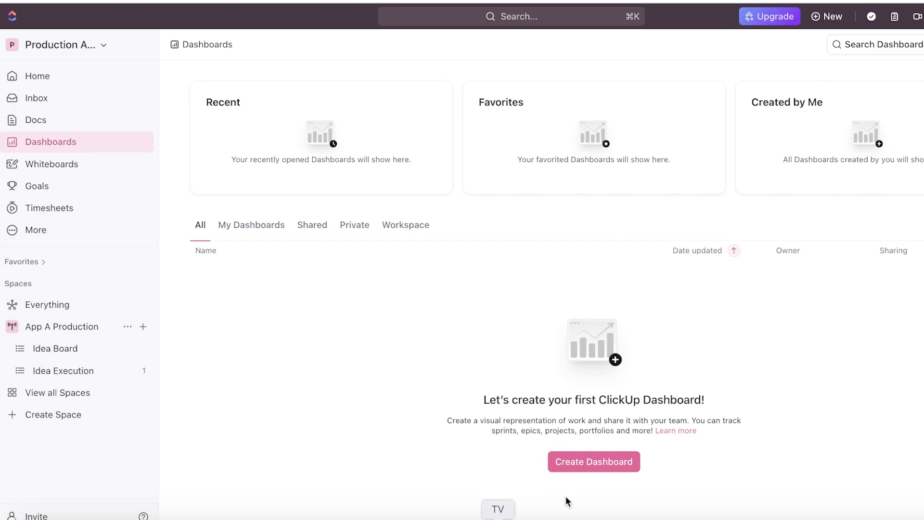
pyautogui.click(577, 463)
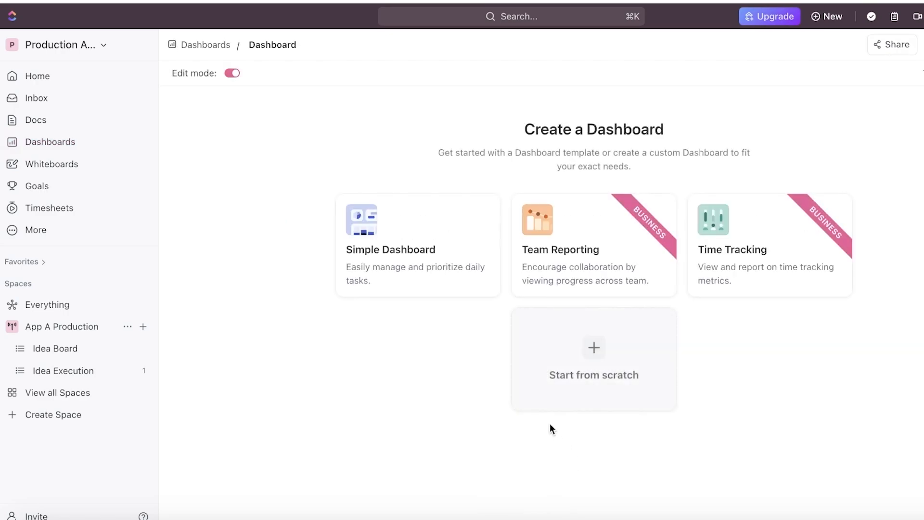
pyautogui.click(450, 260)
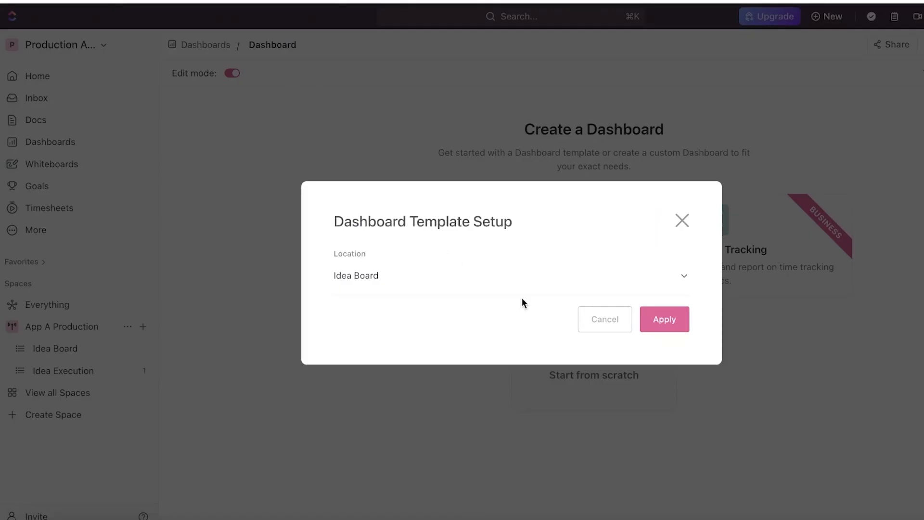
pyautogui.click(629, 280)
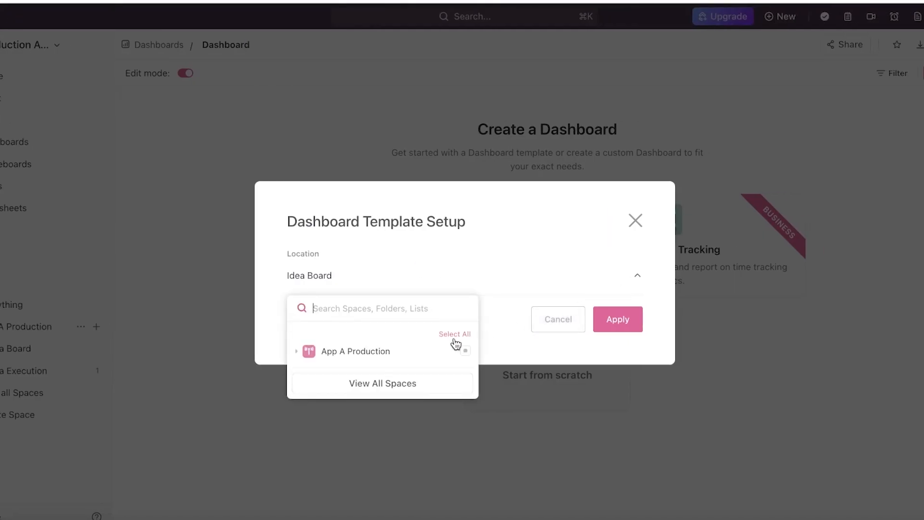
pyautogui.click(377, 353)
pyautogui.click(352, 388)
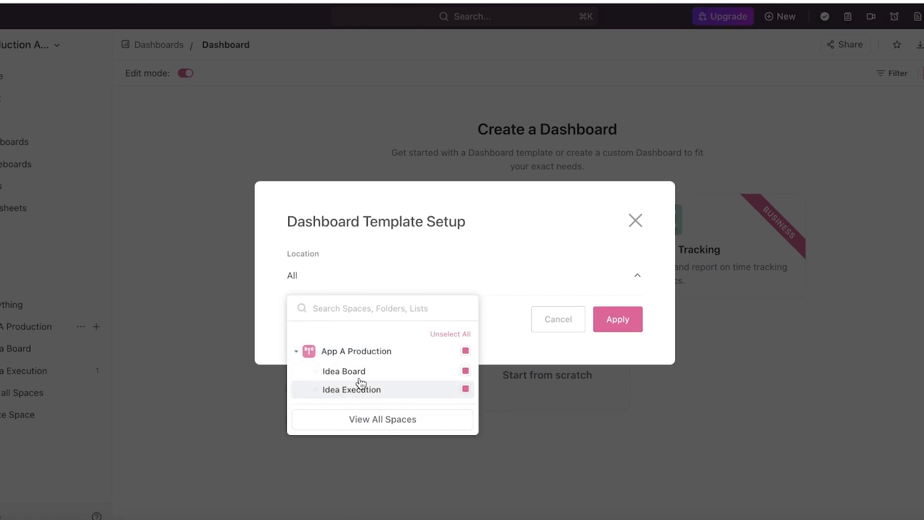
pyautogui.click(518, 238)
pyautogui.click(611, 318)
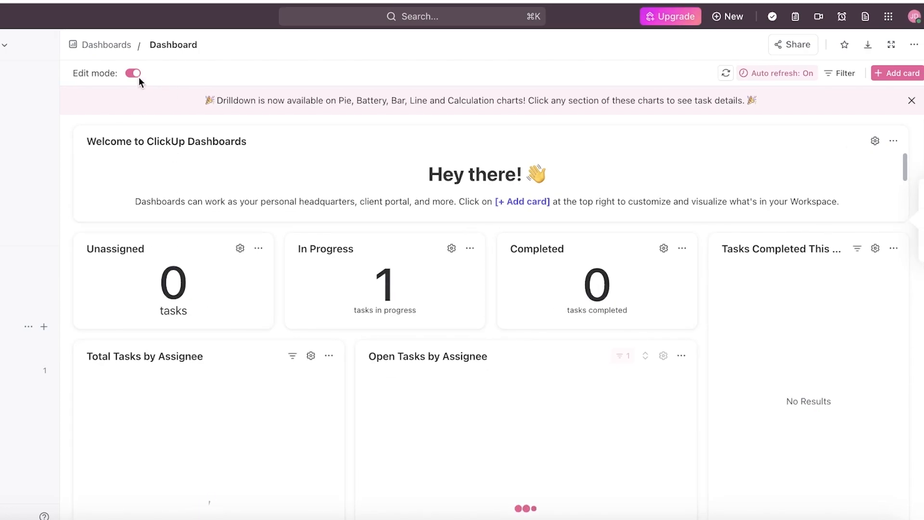
# Look through the new dashboard's cards, from the task counts and assignee charts to Workload by Status, Latest Activity and due tasks
pyautogui.scroll(-1, 613, 372)
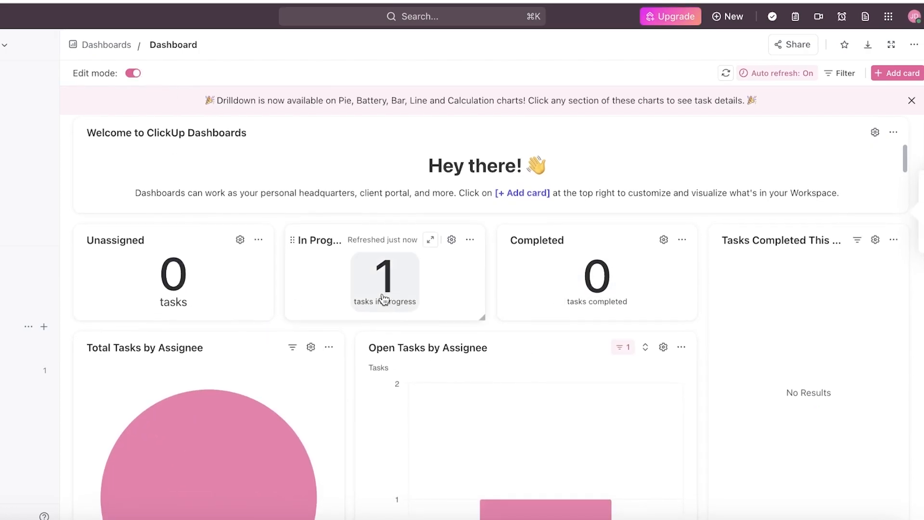
pyautogui.scroll(-10, 384, 299)
pyautogui.scroll(9, 538, 295)
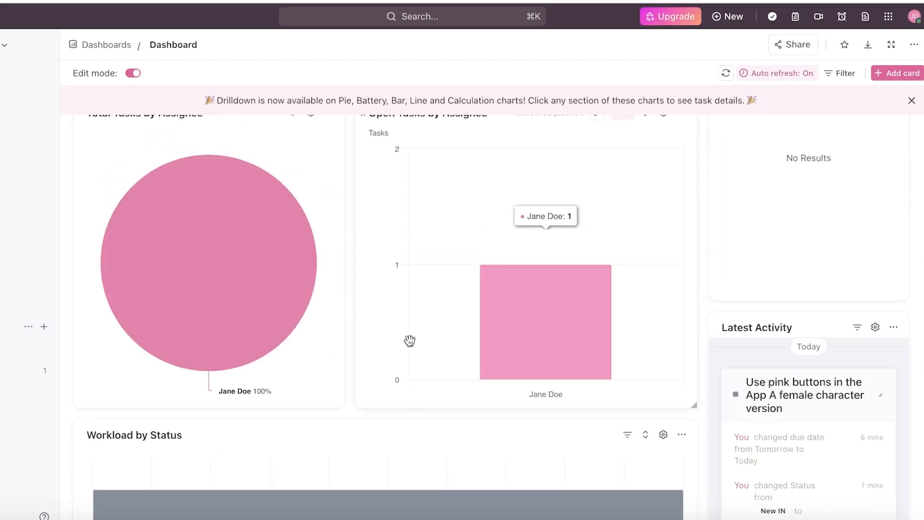
pyautogui.scroll(5, 409, 341)
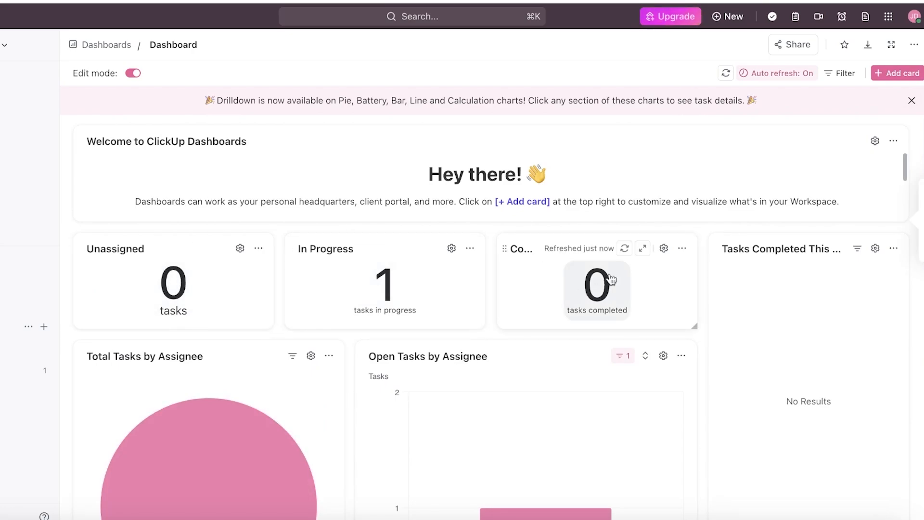
pyautogui.scroll(-6, 612, 280)
pyautogui.scroll(4, 787, 244)
pyautogui.scroll(-4, 787, 244)
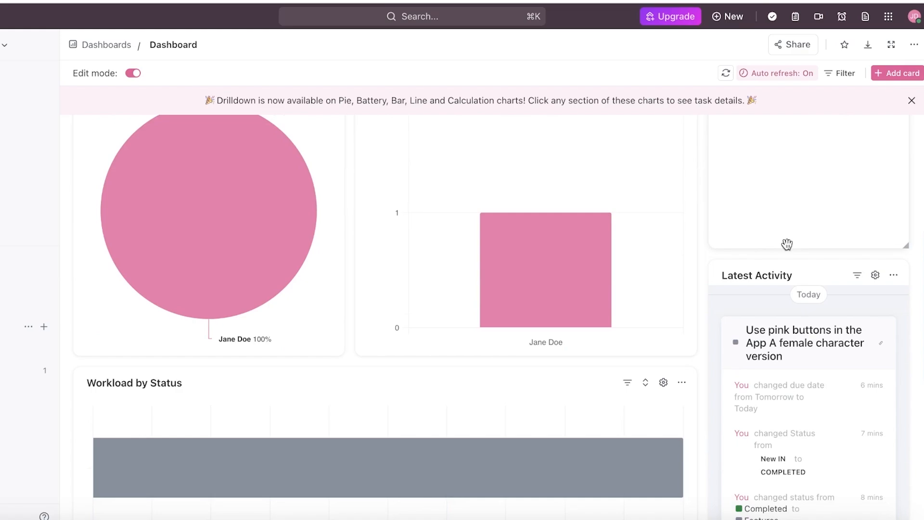
pyautogui.scroll(-8, 787, 244)
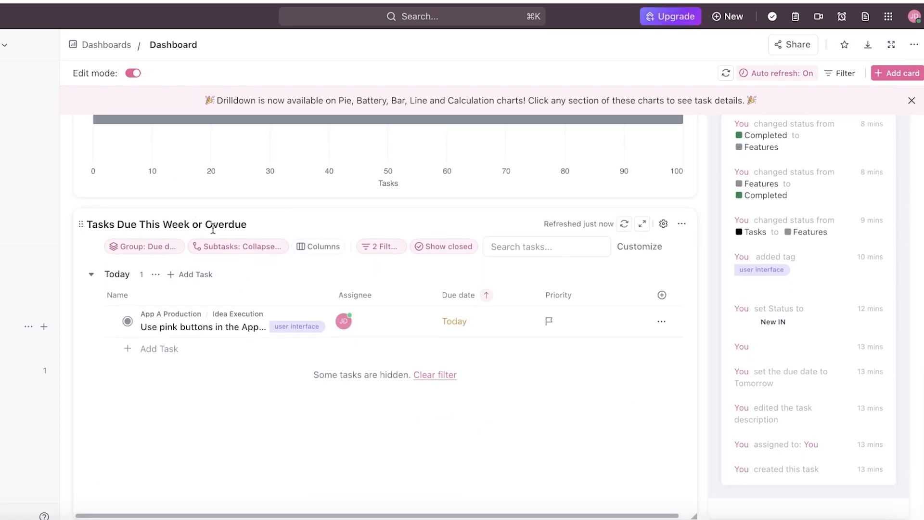
pyautogui.scroll(6, 377, 304)
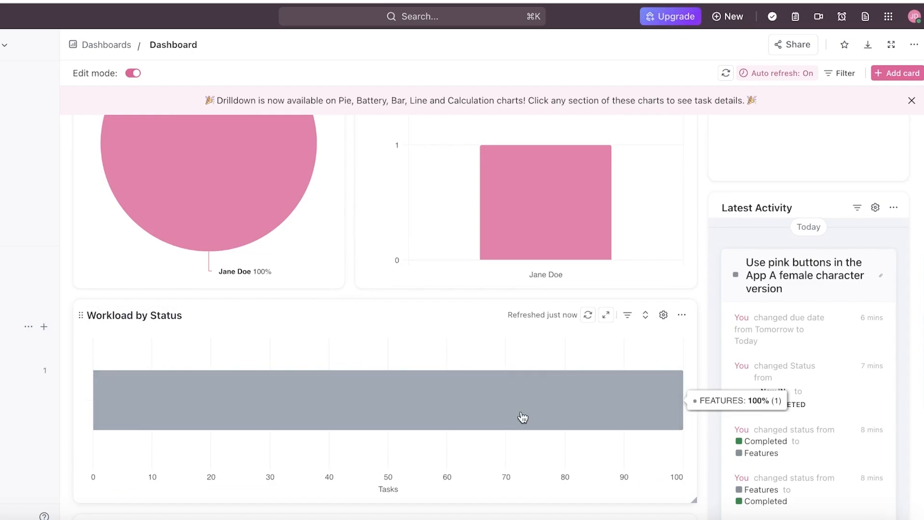
pyautogui.scroll(3, 523, 417)
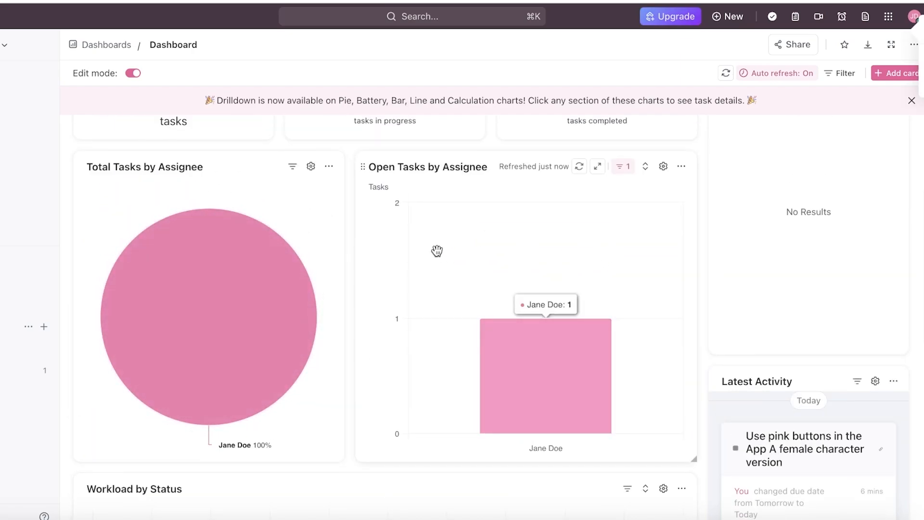
pyautogui.scroll(4, 439, 255)
pyautogui.scroll(-9, 440, 256)
pyautogui.scroll(3, 442, 258)
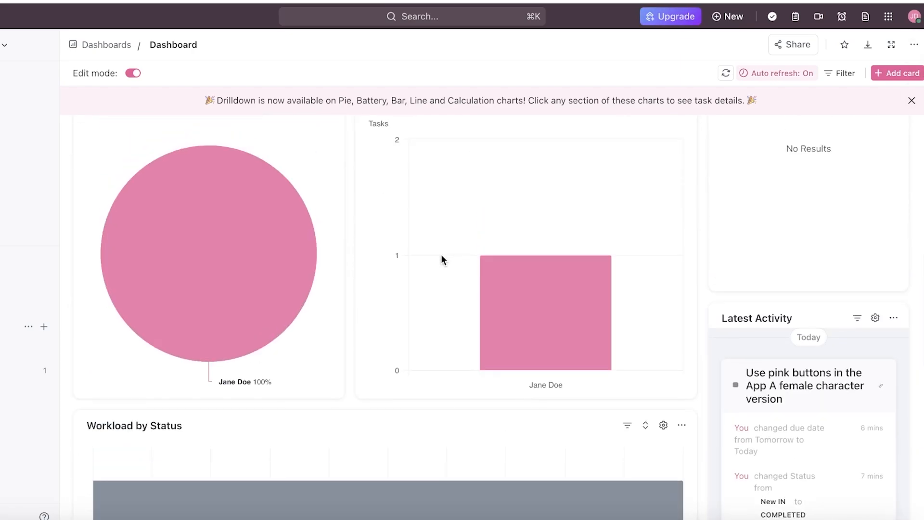
pyautogui.scroll(-1, 380, 354)
pyautogui.scroll(5, 380, 354)
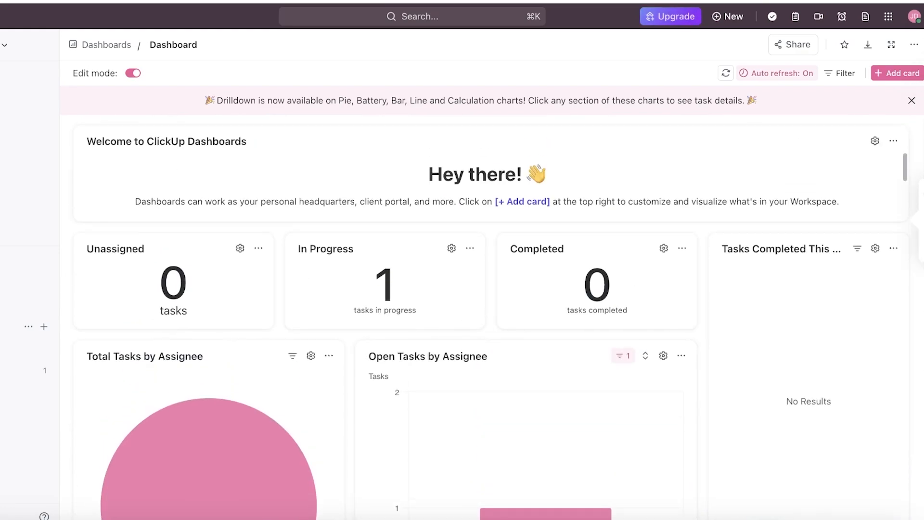
# Delete the Welcome to ClickUp Dashboards card and go through the dashboard tips until they are dismissed
pyautogui.click(893, 141)
pyautogui.click(873, 228)
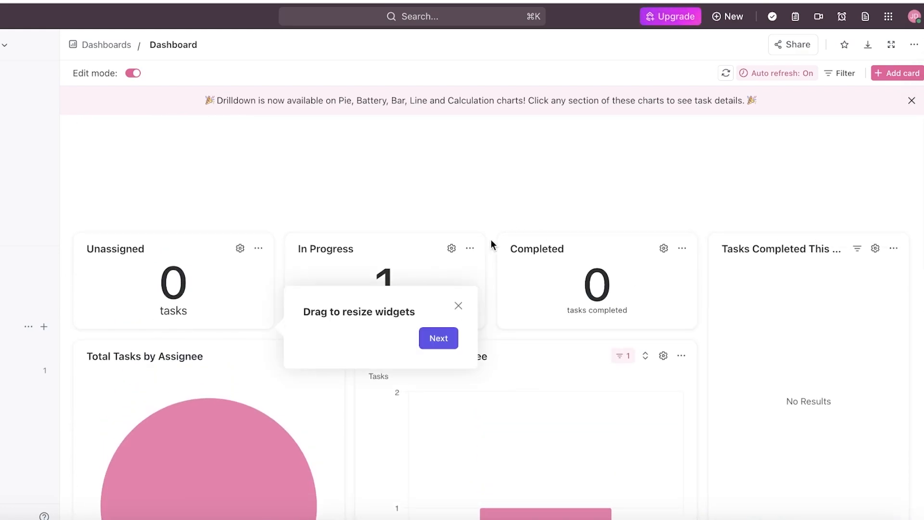
pyautogui.click(448, 342)
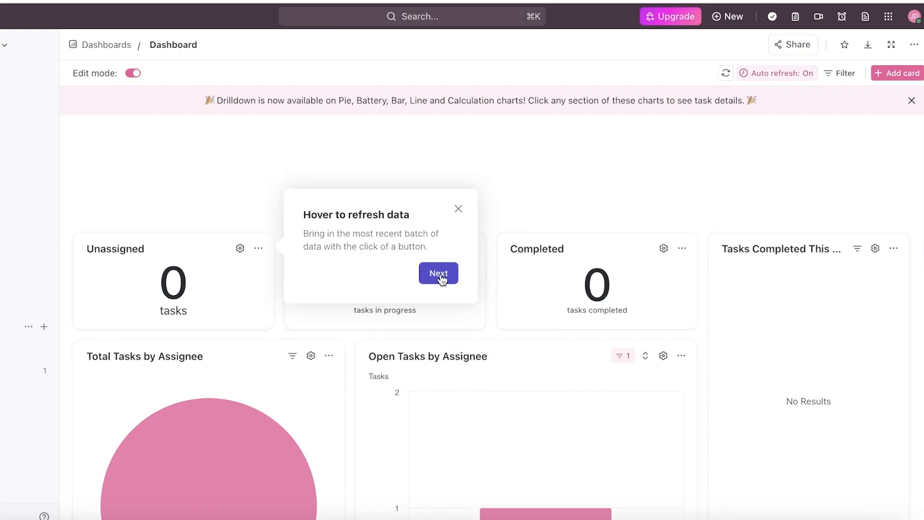
pyautogui.click(440, 273)
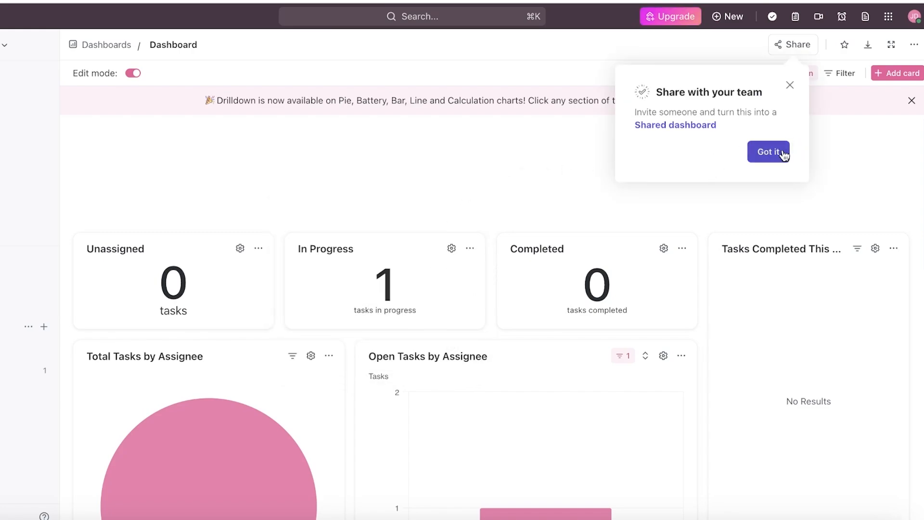
pyautogui.click(780, 152)
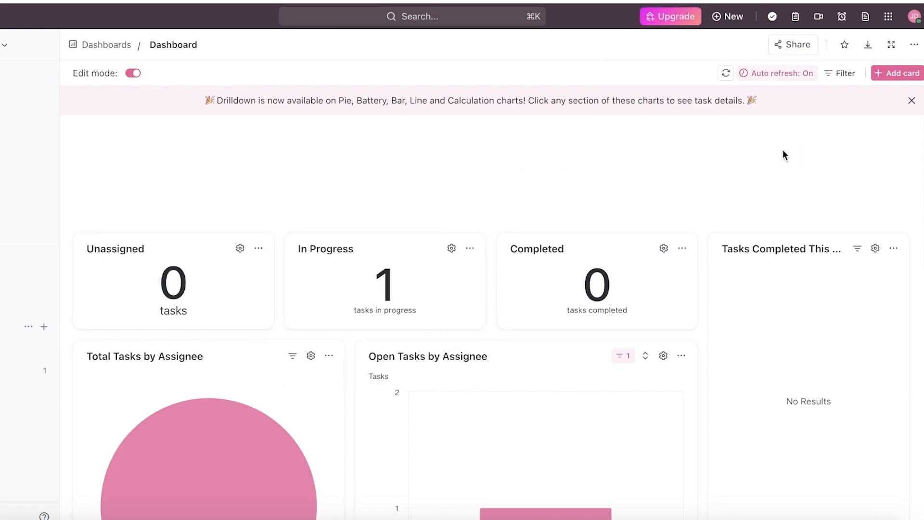
# Add the Workload by Status card that displays a breakdown of statuses across locations
pyautogui.click(888, 74)
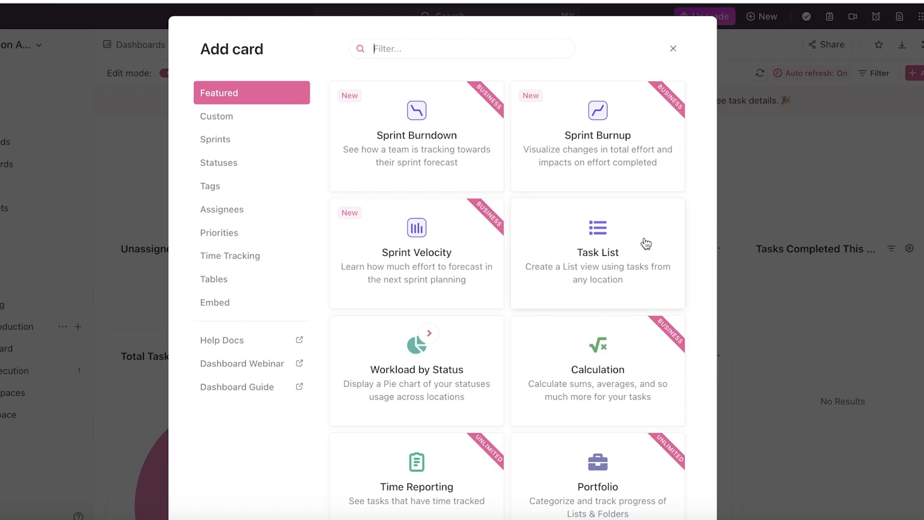
pyautogui.click(209, 114)
pyautogui.click(215, 163)
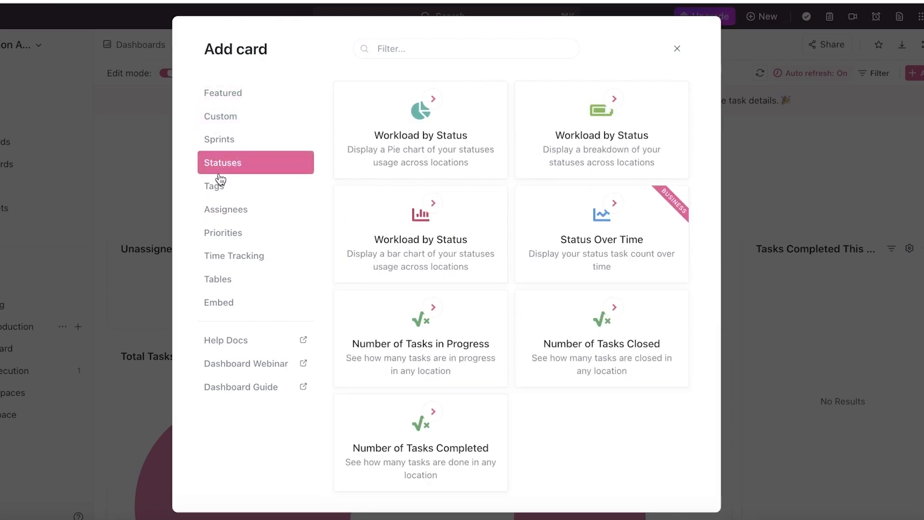
pyautogui.click(599, 131)
pyautogui.click(646, 509)
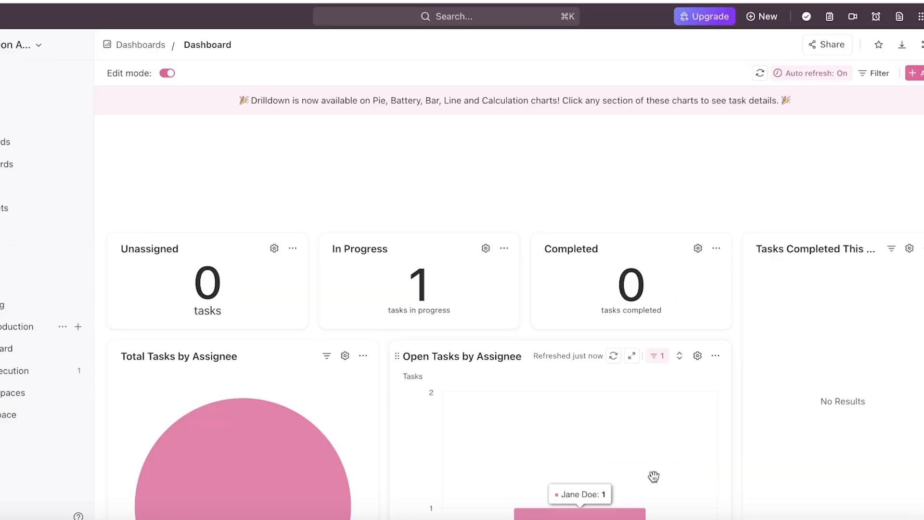
# Widen the newly added Workload by Status card at the end of the dashboard past the task list card above it
pyautogui.scroll(10, 459, 217)
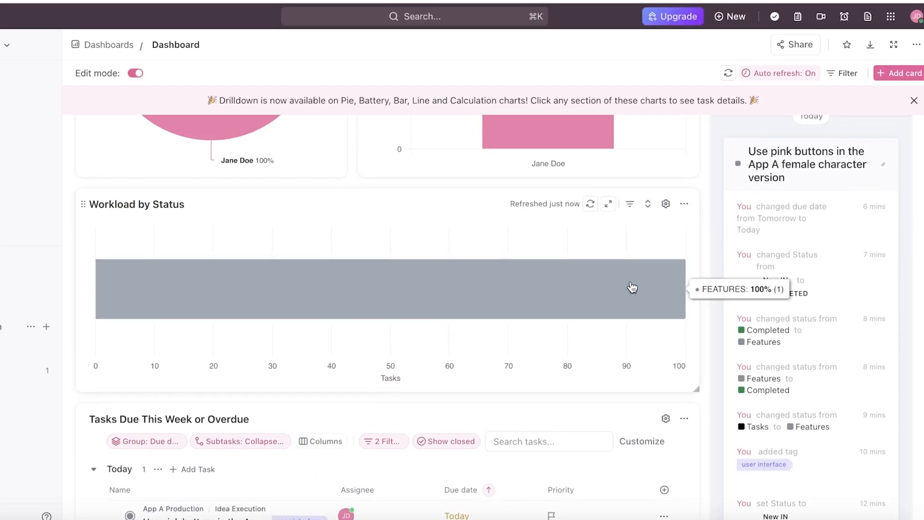
pyautogui.scroll(10, 633, 289)
pyautogui.scroll(-10, 616, 280)
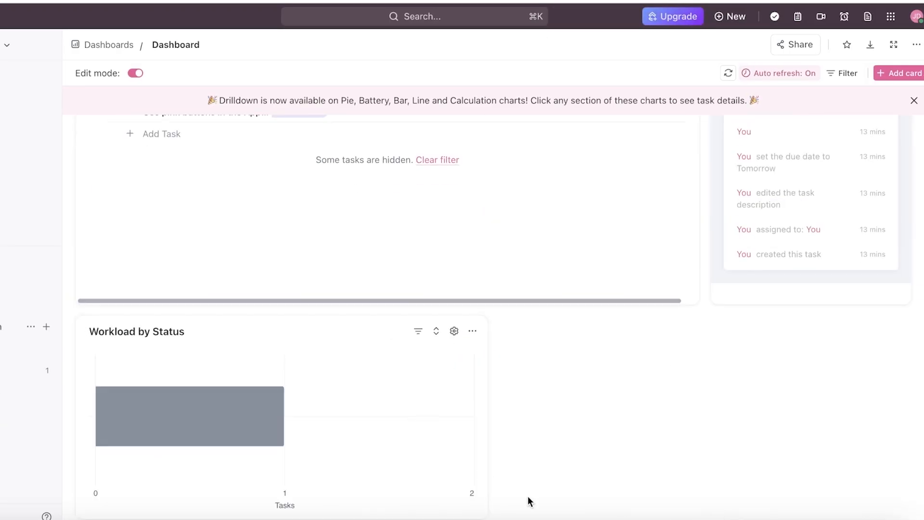
pyautogui.moveTo(487, 405); pyautogui.dragTo(761, 392)
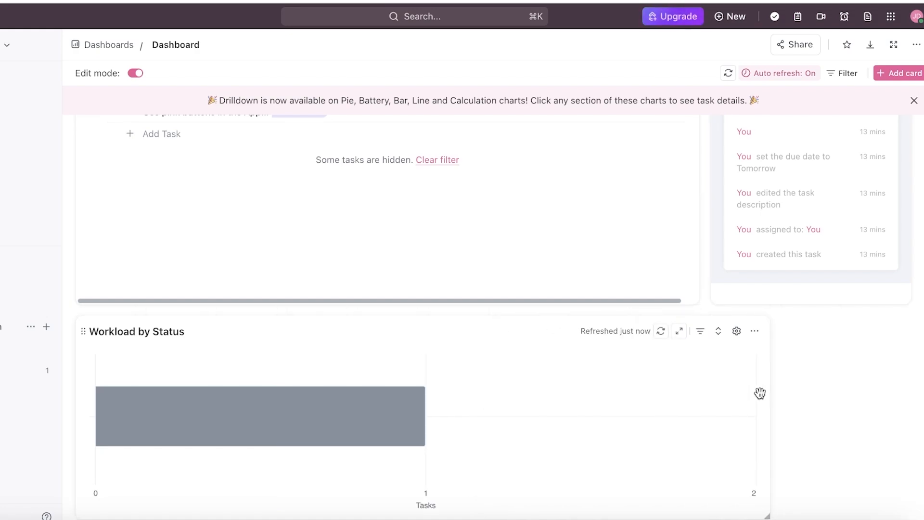
# Delete the Open Tasks by Assignee card from the dashboard
pyautogui.scroll(15, 558, 294)
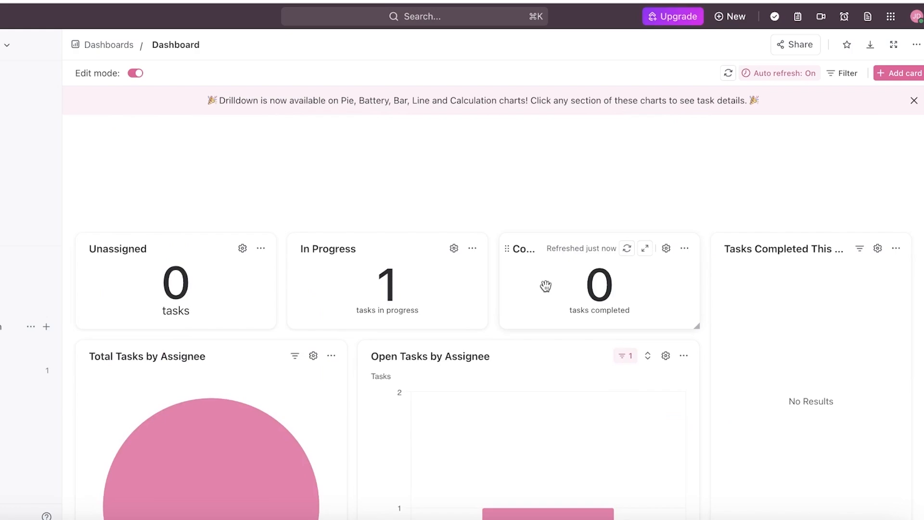
pyautogui.scroll(-8, 568, 308)
pyautogui.scroll(6, 530, 222)
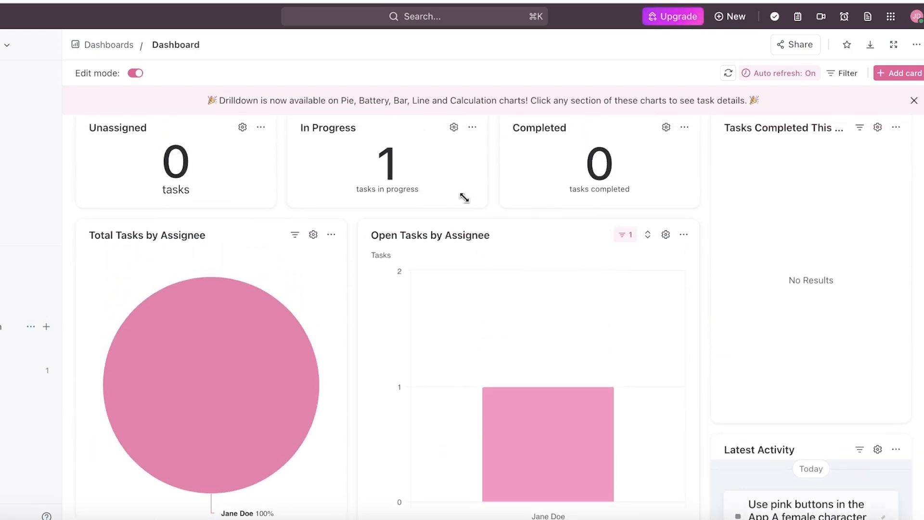
pyautogui.click(684, 235)
pyautogui.click(652, 337)
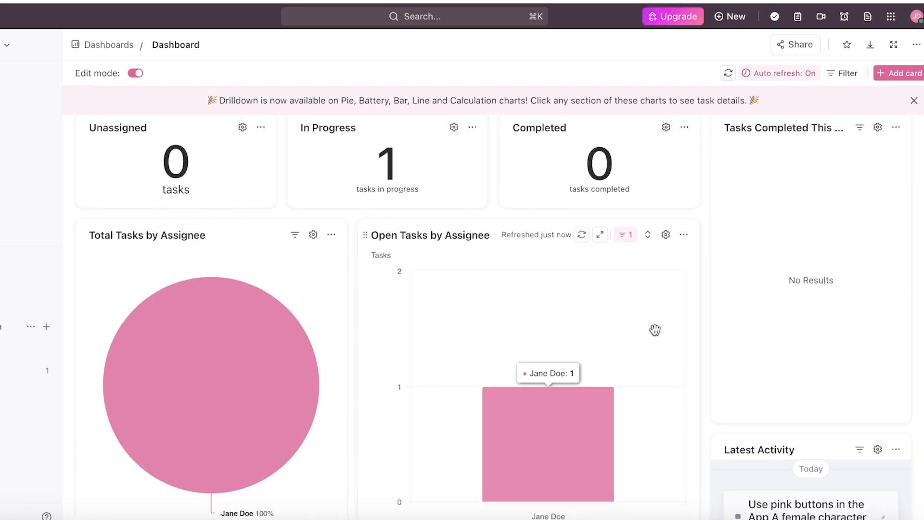
# Delete the Total Tasks by Assignee card from the dashboard
pyautogui.click(335, 236)
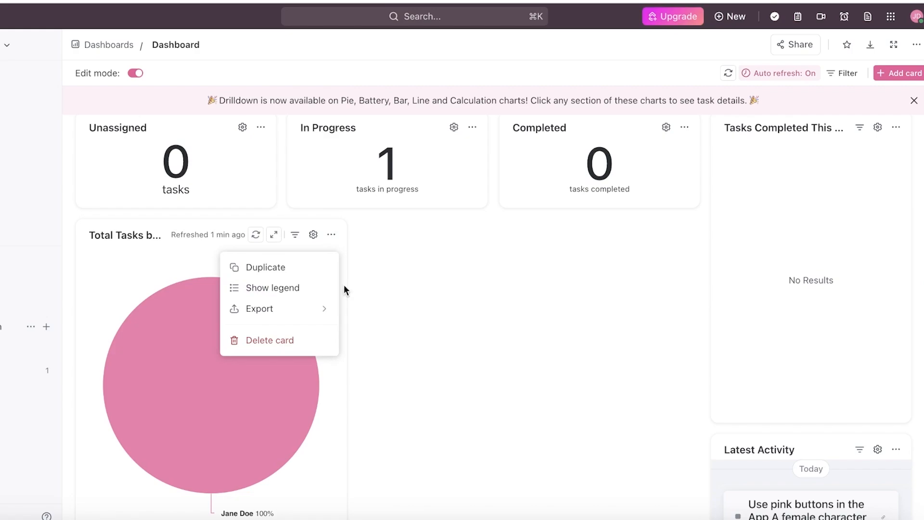
pyautogui.click(309, 347)
pyautogui.moveTo(339, 238)
pyautogui.mouseDown()
pyautogui.moveTo(336, 140)
pyautogui.moveTo(347, 268)
pyautogui.moveTo(340, 247)
pyautogui.mouseUp()
# Move the Workload by Status card up into the free space directly below the Unassigned, In Progress and Completed cards
pyautogui.scroll(-10, 339, 251)
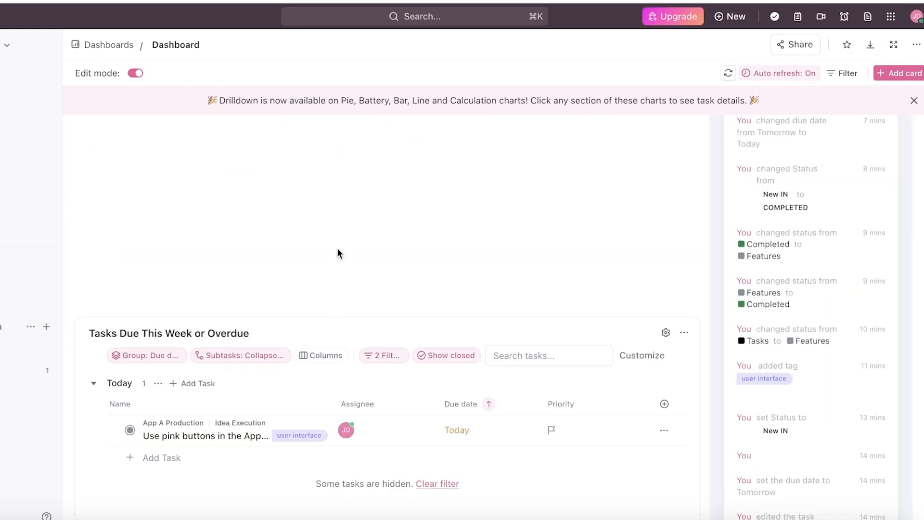
pyautogui.click(754, 332)
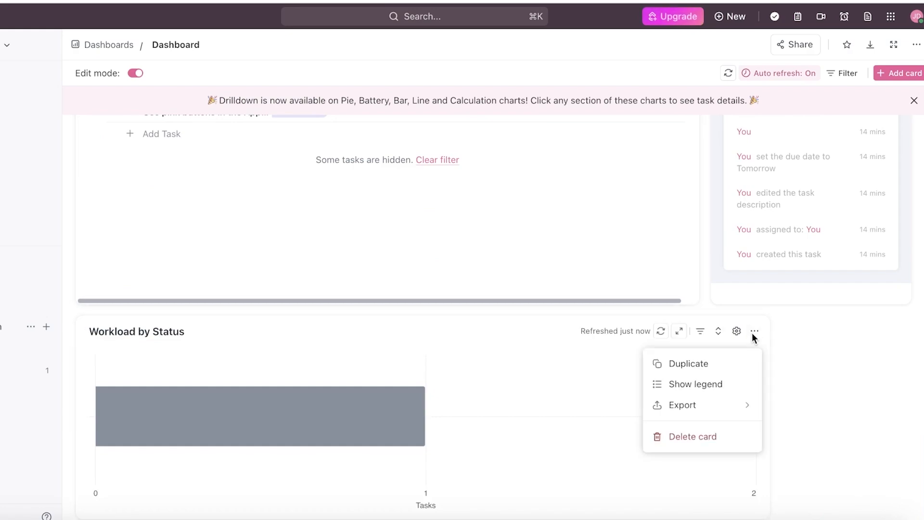
pyautogui.scroll(10, 726, 435)
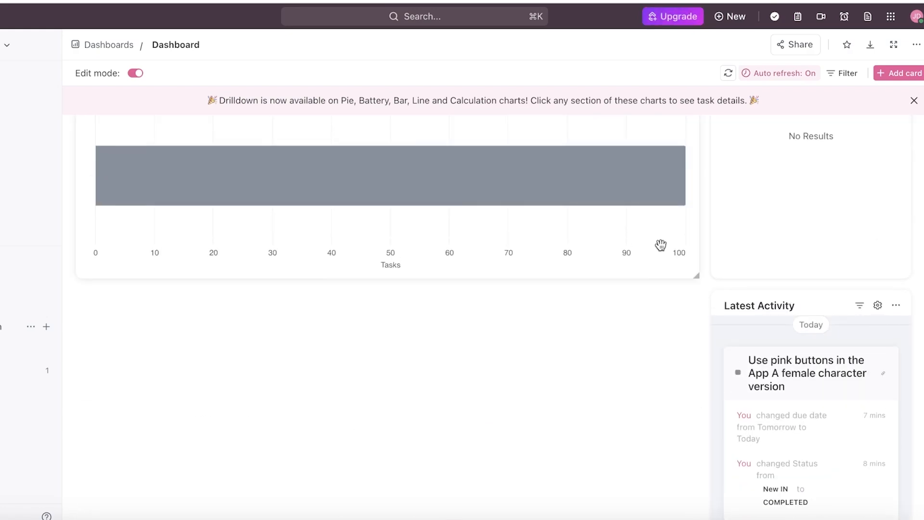
# Choose the Completed Report card from the featured cards to add to the dashboard
pyautogui.click(896, 73)
pyautogui.click(178, 279)
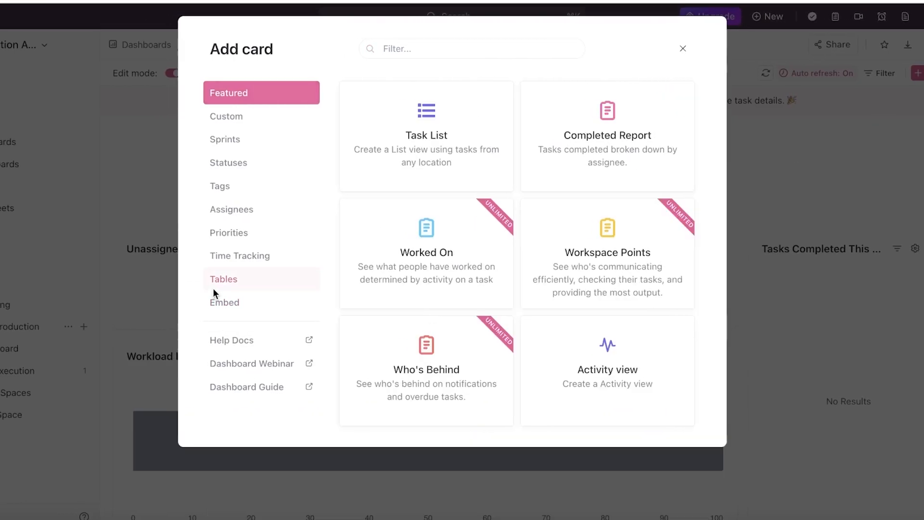
pyautogui.click(229, 255)
pyautogui.click(231, 272)
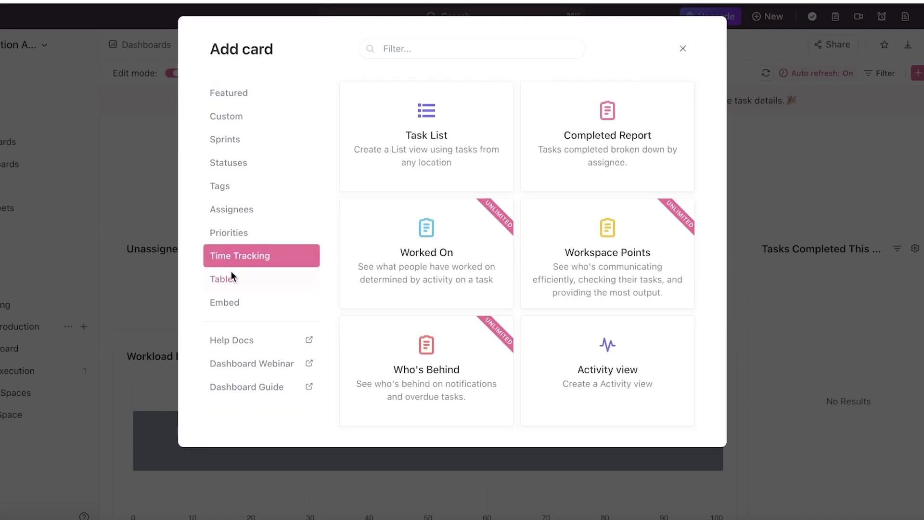
pyautogui.click(577, 126)
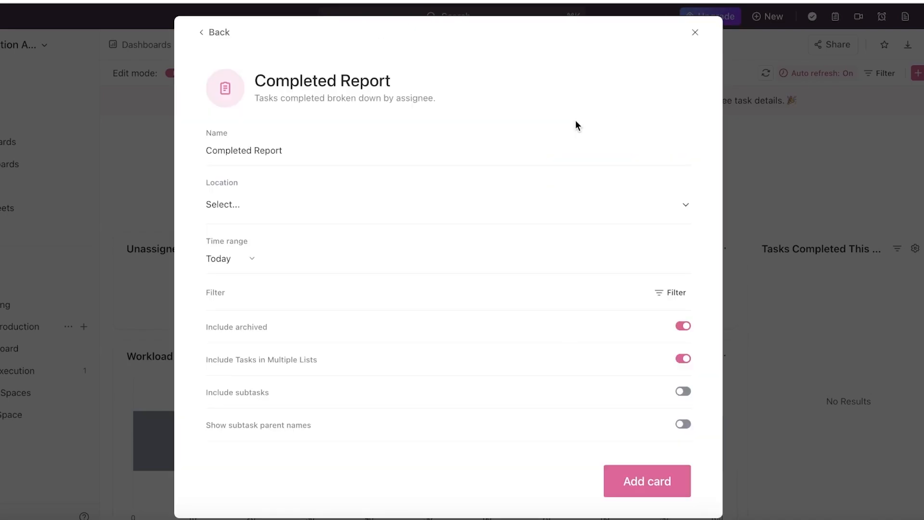
# Add the Completed Report card with location Idea Execution, time range Today and subtasks included
pyautogui.click(306, 211)
pyautogui.click(302, 279)
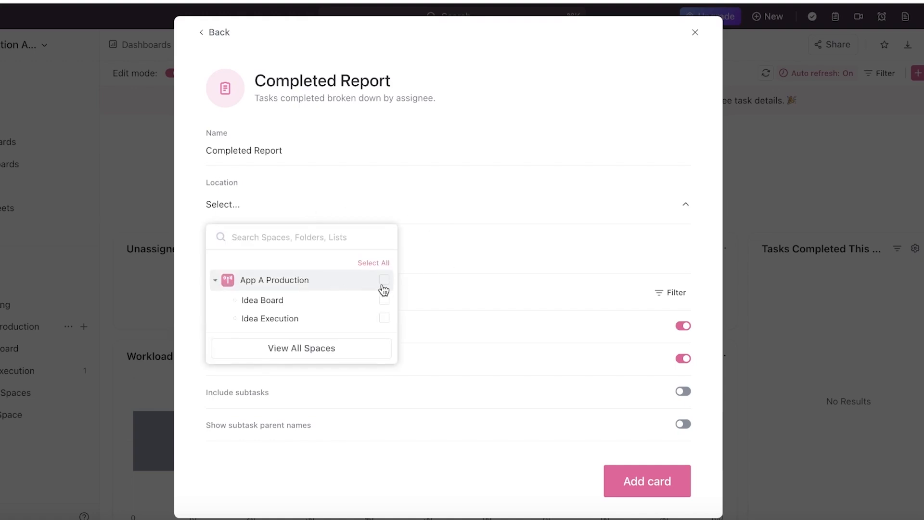
pyautogui.click(383, 319)
pyautogui.click(465, 233)
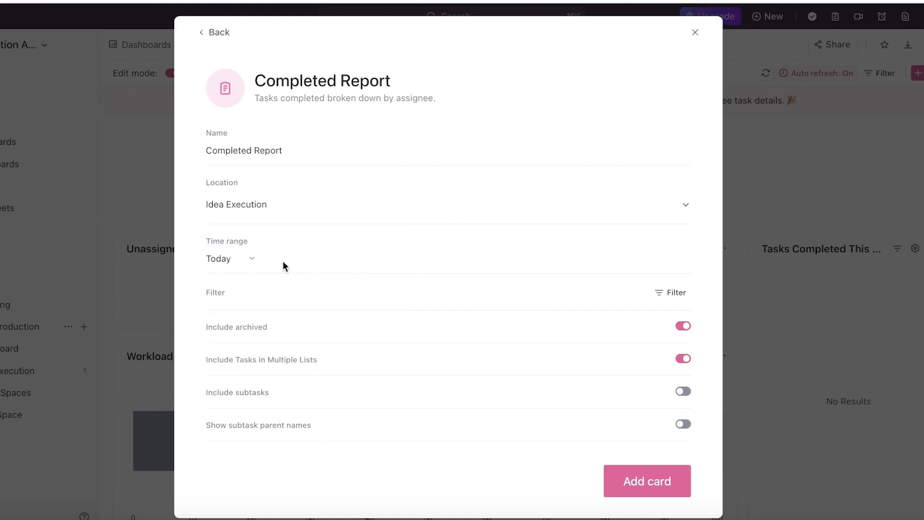
pyautogui.click(251, 259)
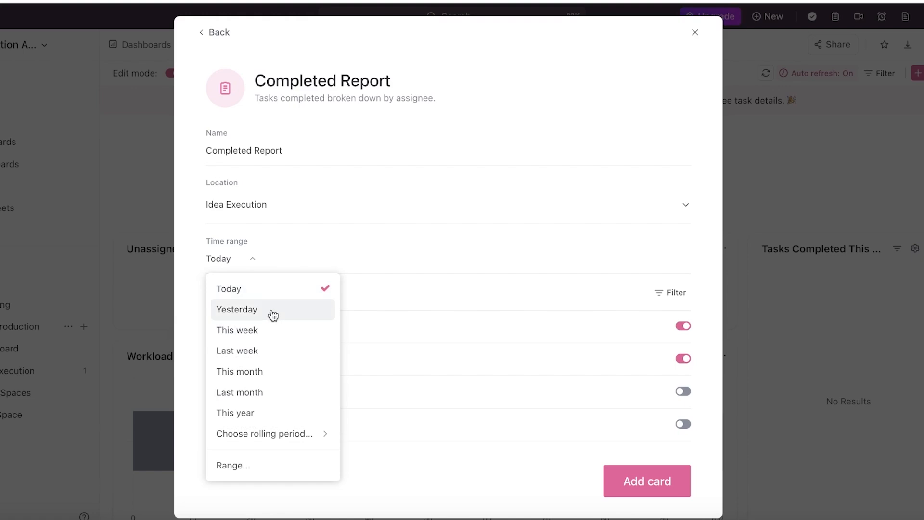
pyautogui.click(264, 290)
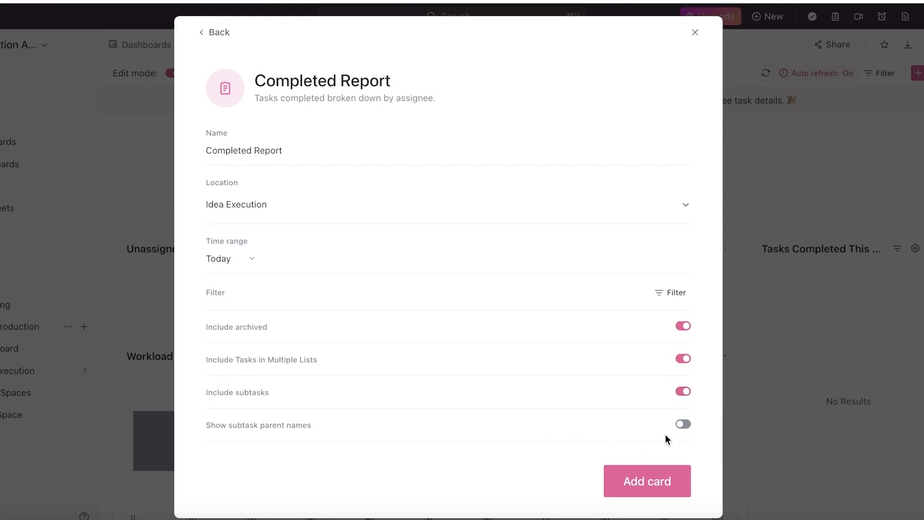
pyautogui.click(671, 475)
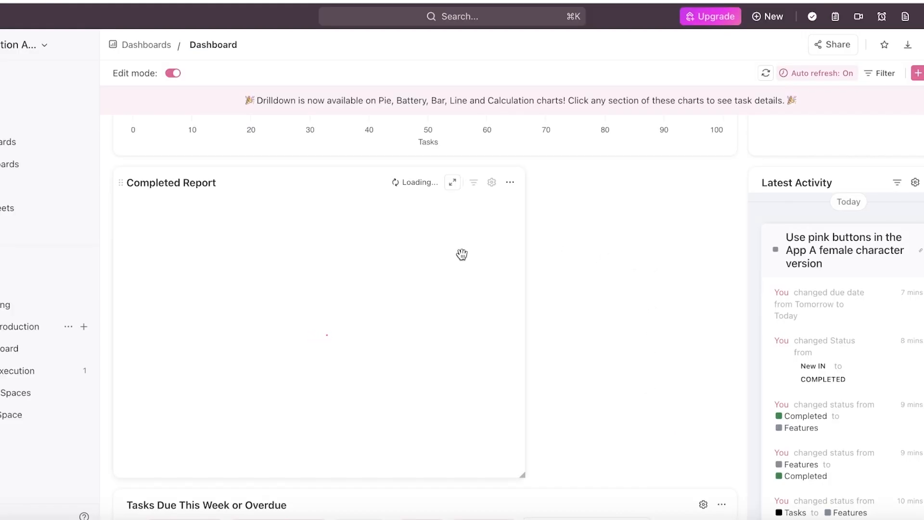
# Narrow the Completed Report card to less than half the width of the Workload by Status card above it
pyautogui.moveTo(525, 265); pyautogui.dragTo(347, 254)
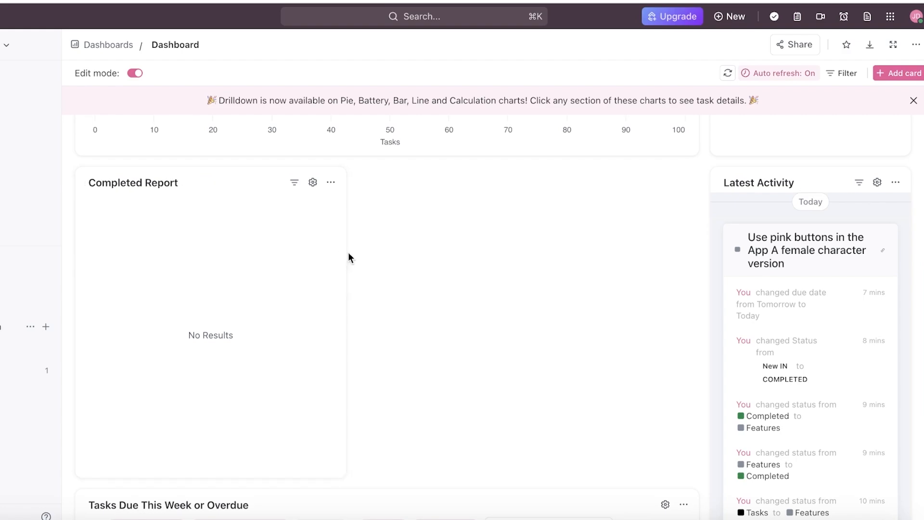
pyautogui.moveTo(345, 250); pyautogui.dragTo(417, 225)
pyautogui.scroll(8, 510, 248)
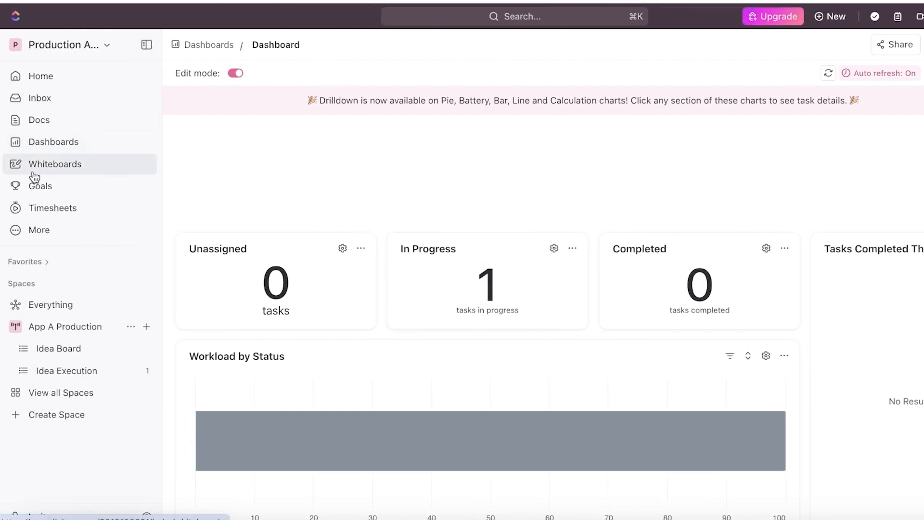
# Create a new whiteboard named Brainstorming in the workspace
pyautogui.click(34, 173)
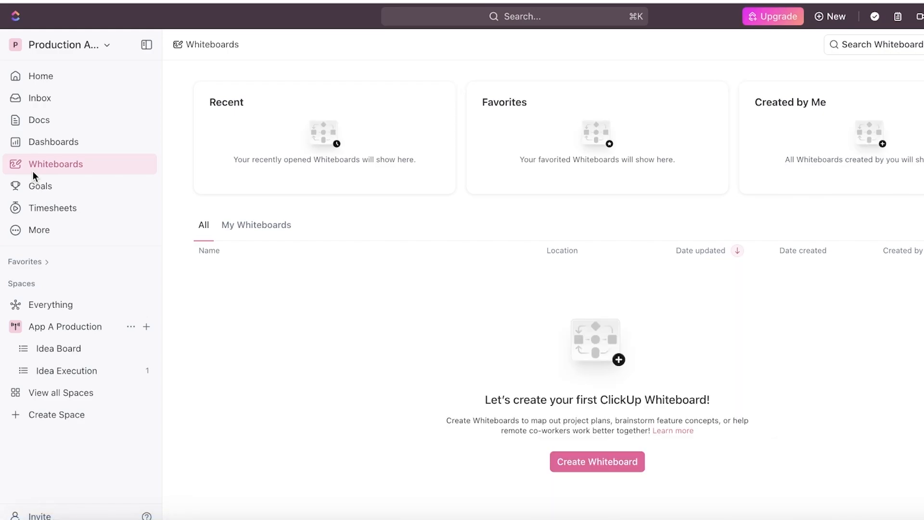
pyautogui.click(562, 461)
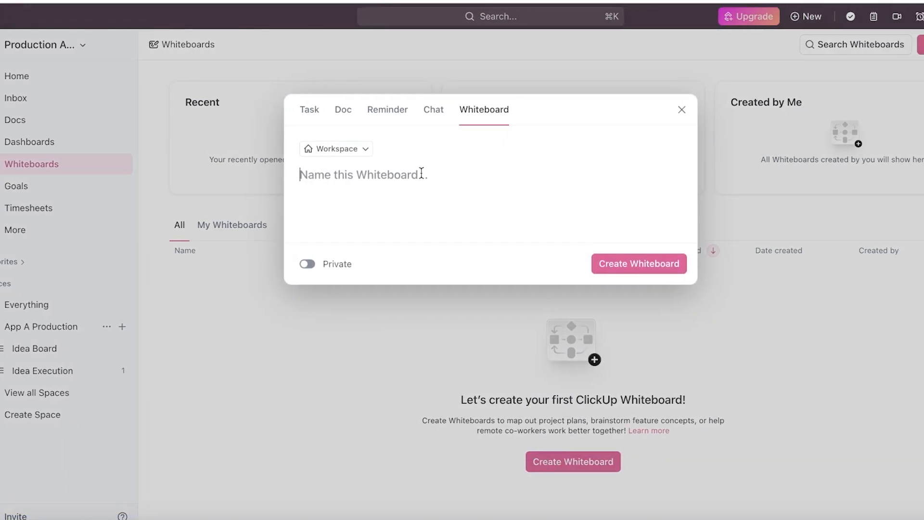
pyautogui.write('A')
pyautogui.press('BackSpace')
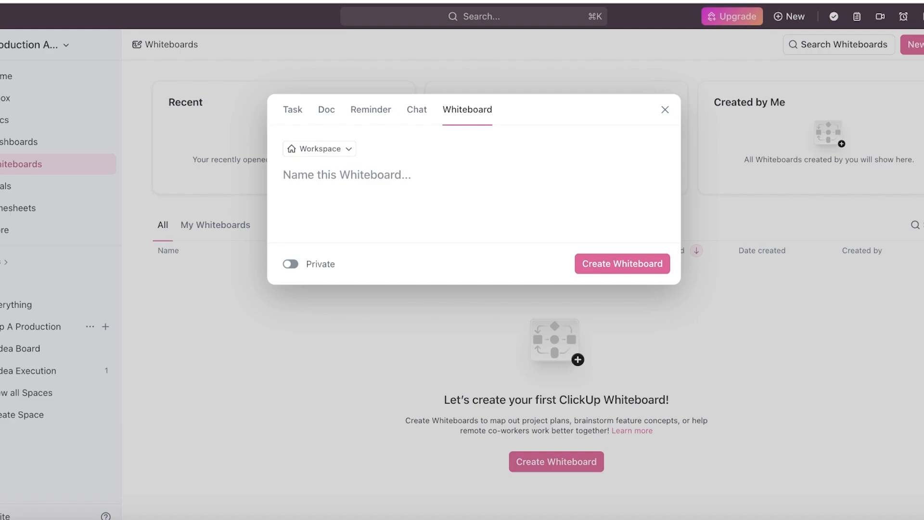
pyautogui.write('A')
pyautogui.press('BackSpace')
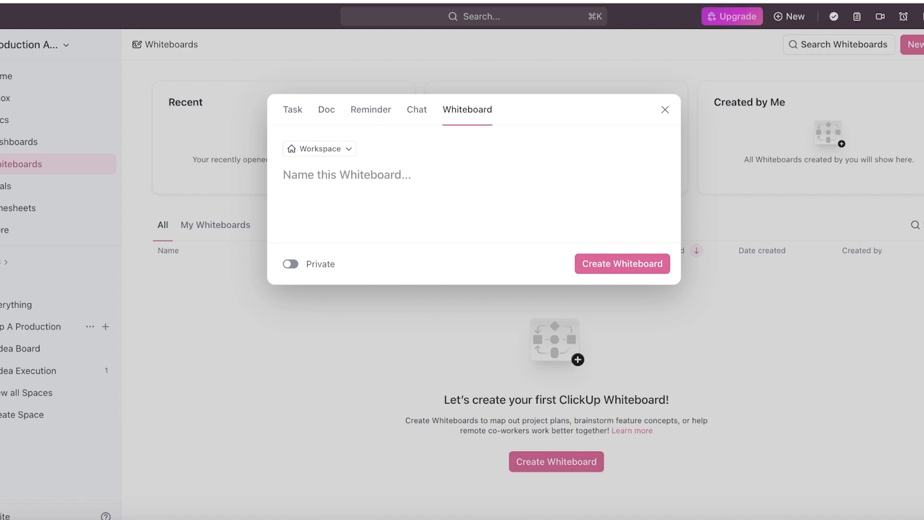
pyautogui.write('Brainstorming')
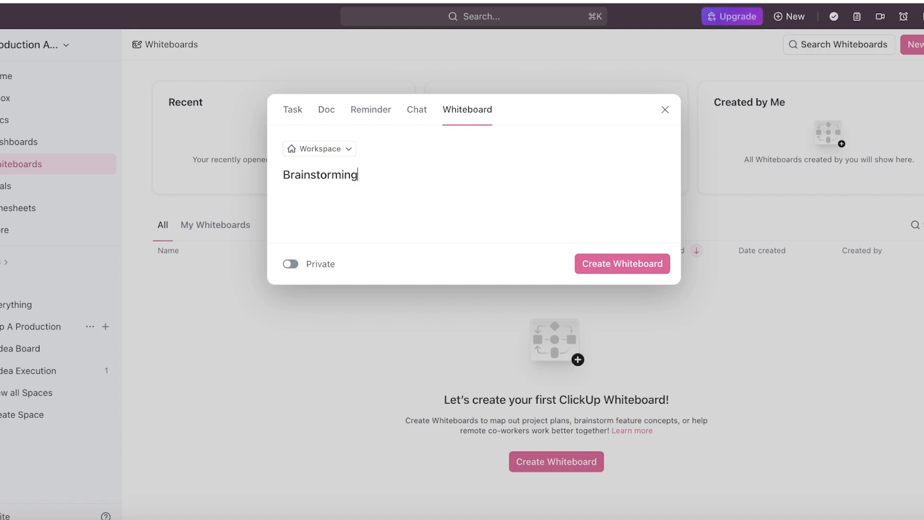
pyautogui.click(594, 260)
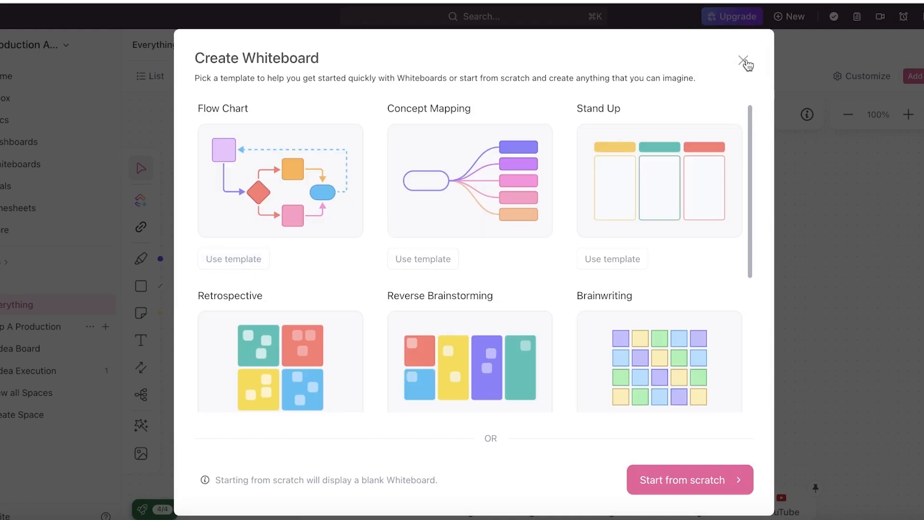
# Look through the whiteboard templates and start the Brainstorming whiteboard from the Concept Mapping template
pyautogui.scroll(-5, 663, 358)
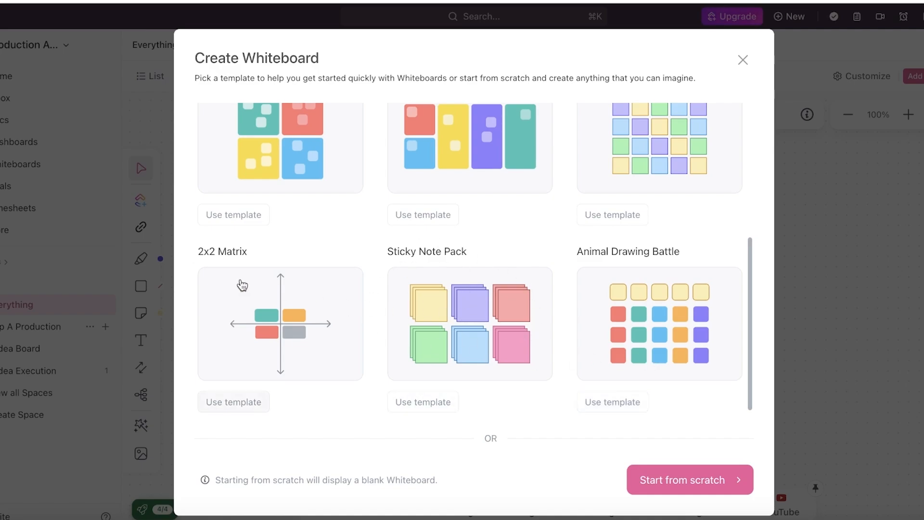
pyautogui.scroll(1, 399, 317)
pyautogui.scroll(5, 399, 317)
pyautogui.scroll(-2, 626, 331)
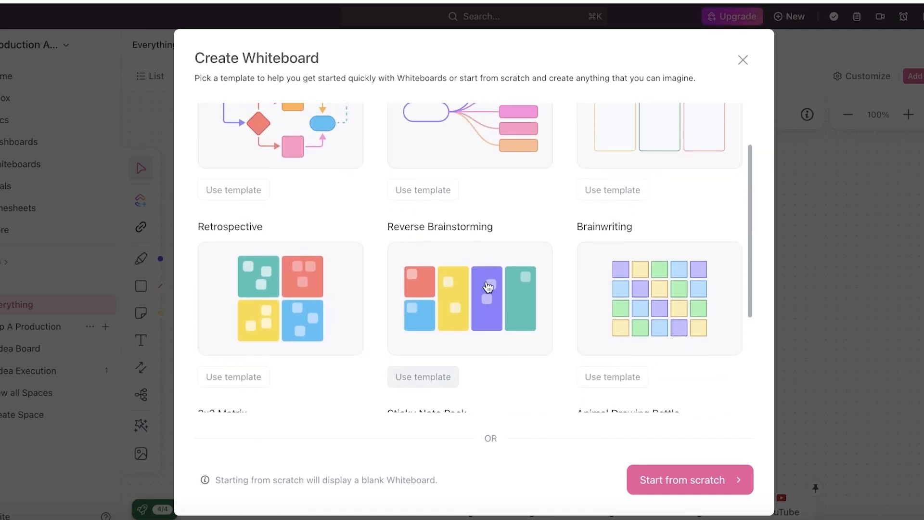
pyautogui.scroll(2, 488, 287)
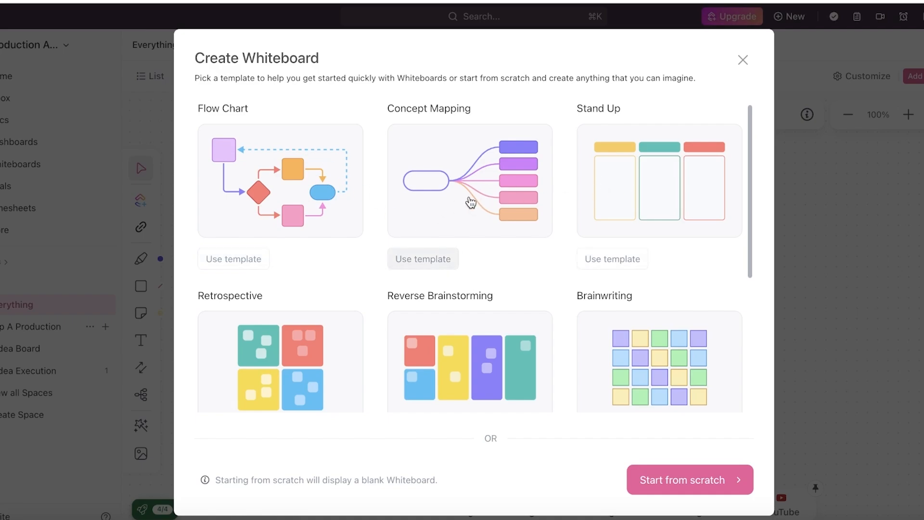
pyautogui.scroll(-3, 470, 201)
pyautogui.scroll(-2, 471, 212)
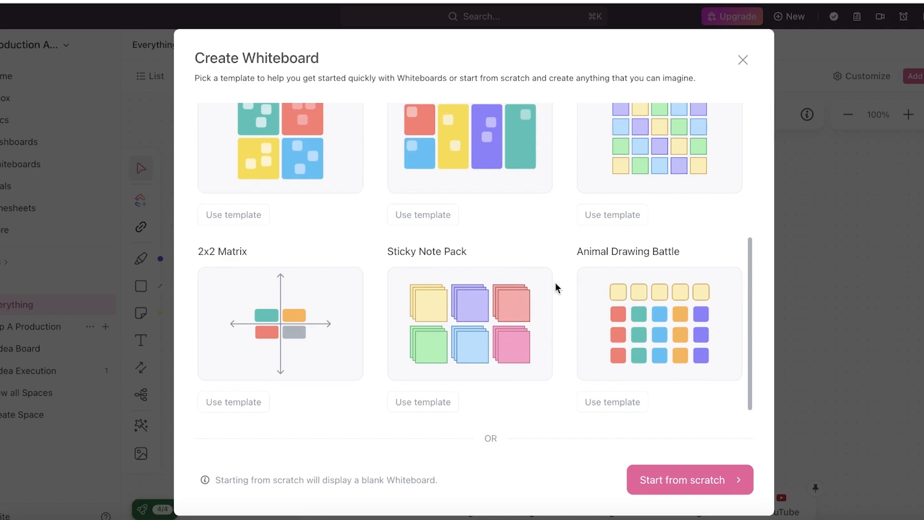
pyautogui.scroll(5, 553, 288)
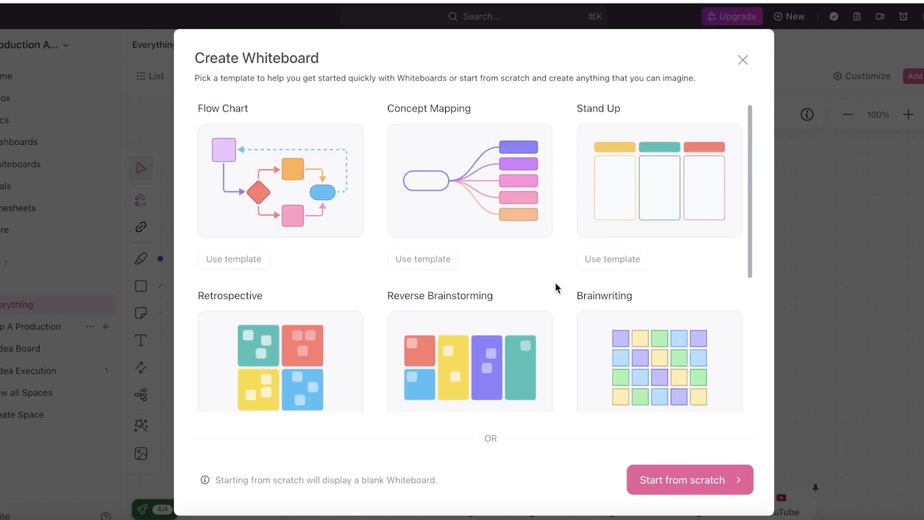
pyautogui.scroll(-1, 491, 229)
pyautogui.scroll(1, 416, 273)
pyautogui.click(431, 264)
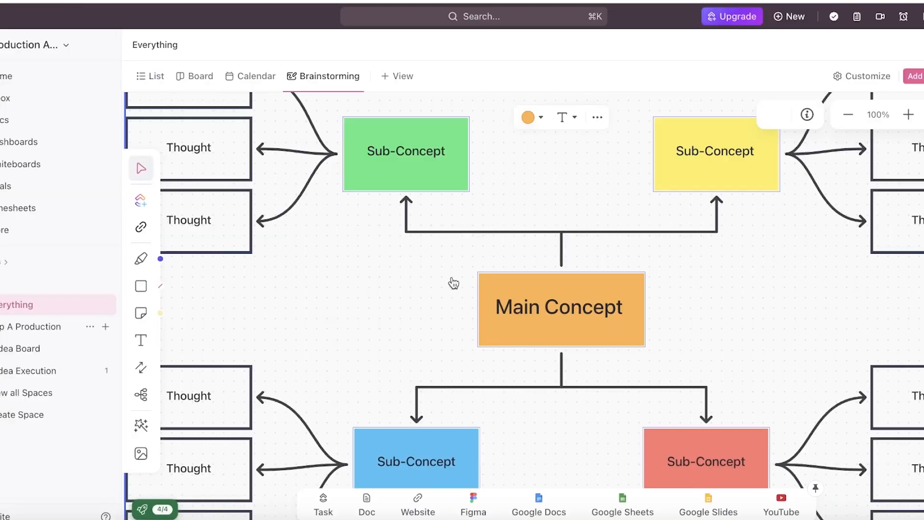
# Change the text of the orange central box in the concept map to "Main Concept ios game"
pyautogui.scroll(-8, 602, 308)
pyautogui.scroll(9, 733, 337)
pyautogui.scroll(-4, 802, 273)
pyautogui.scroll(5, 843, 375)
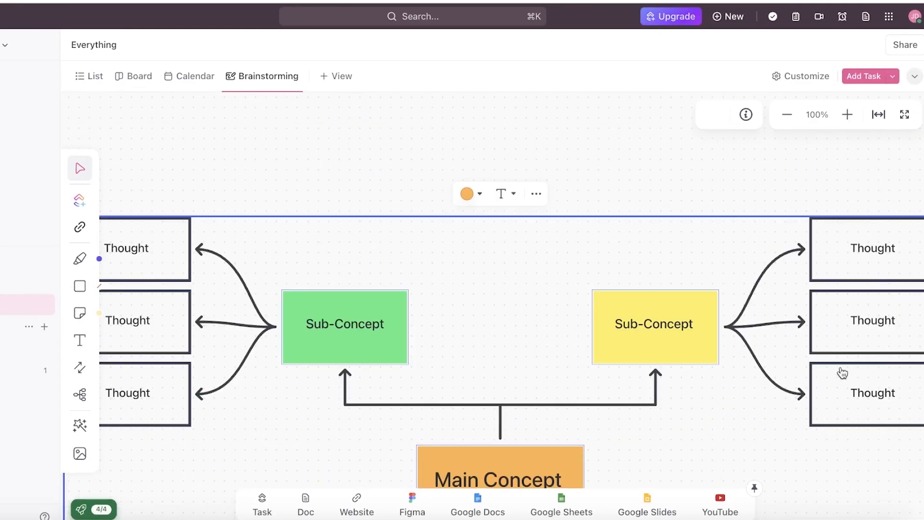
pyautogui.click(878, 115)
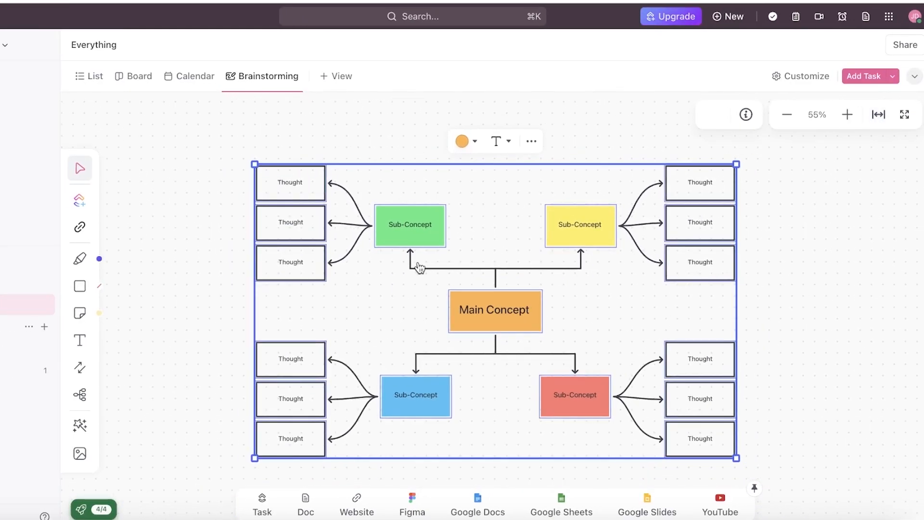
pyautogui.click(487, 313)
pyautogui.click(487, 308)
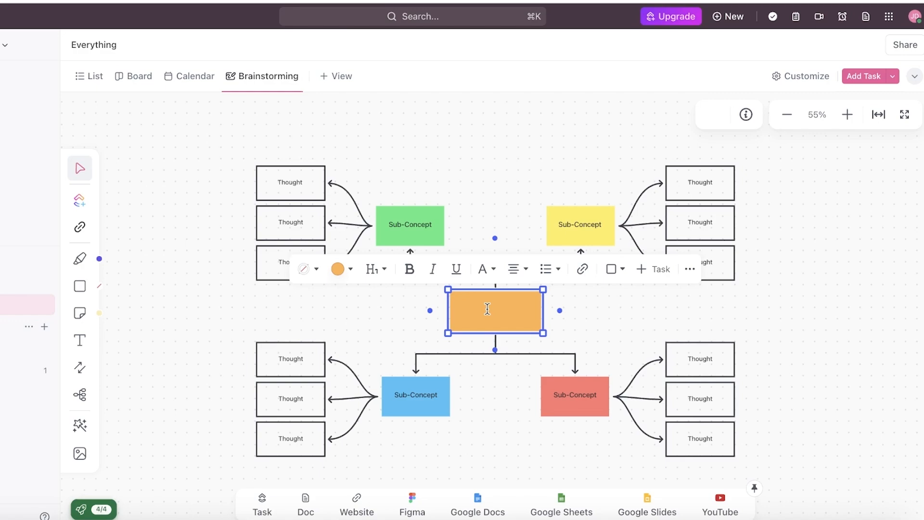
# Change the yellow box's text to "Sub-Concept fantasy" and dismiss the Whiteboards welcome tour
pyautogui.click(586, 230)
pyautogui.click(586, 226)
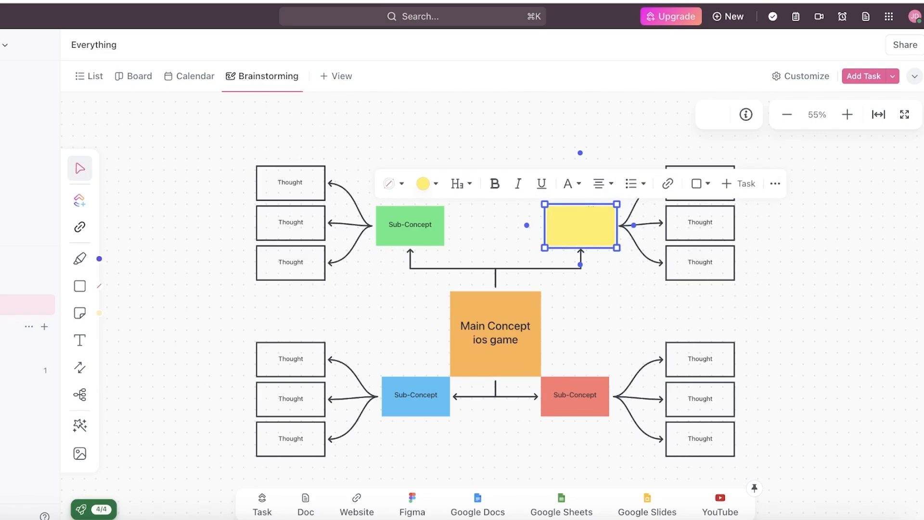
pyautogui.click(876, 343)
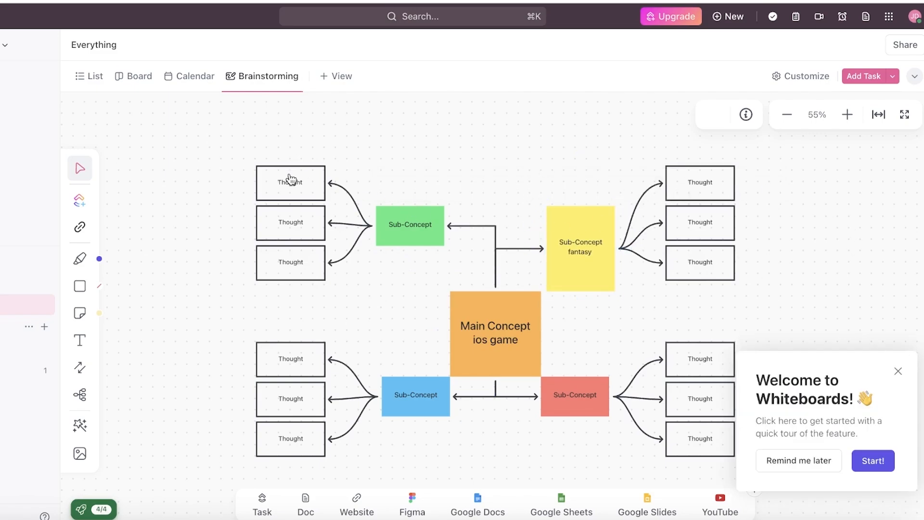
pyautogui.scroll(-3, 421, 387)
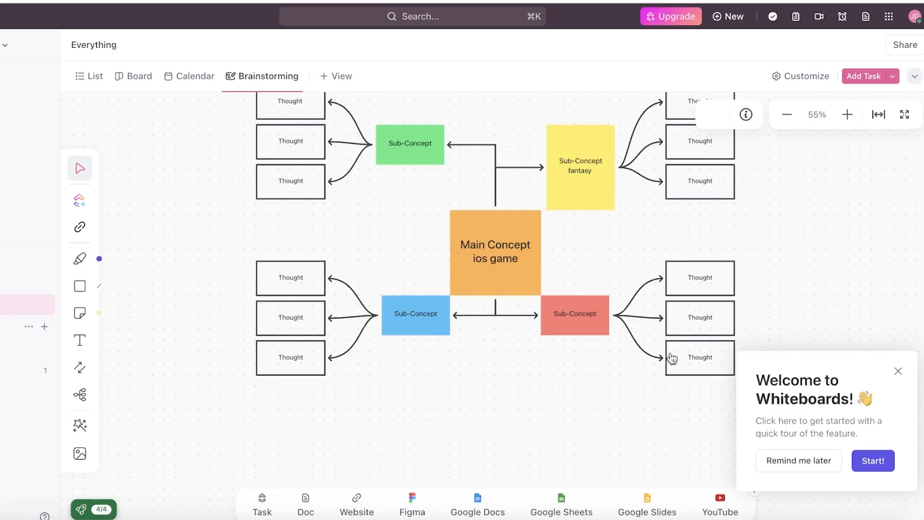
pyautogui.click(899, 371)
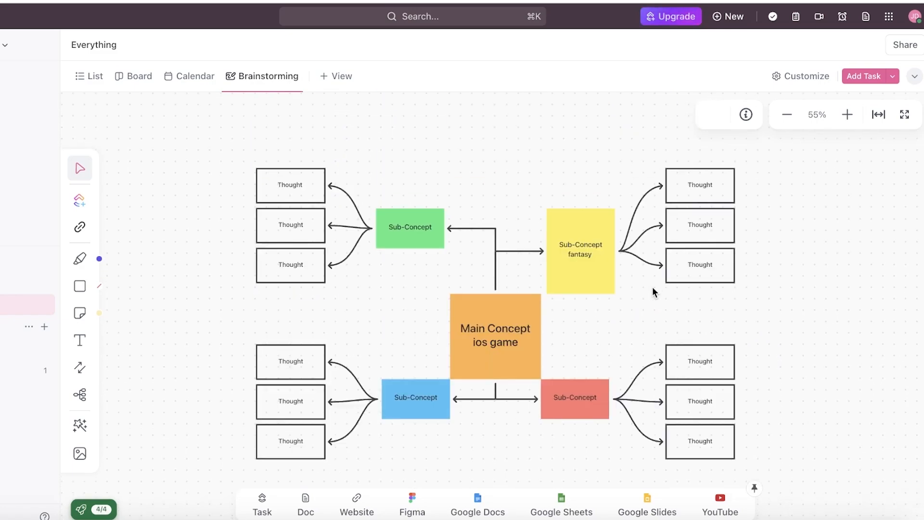
# Draw freehand pen strokes across the empty canvas area below the concept map
pyautogui.scroll(-12, 709, 210)
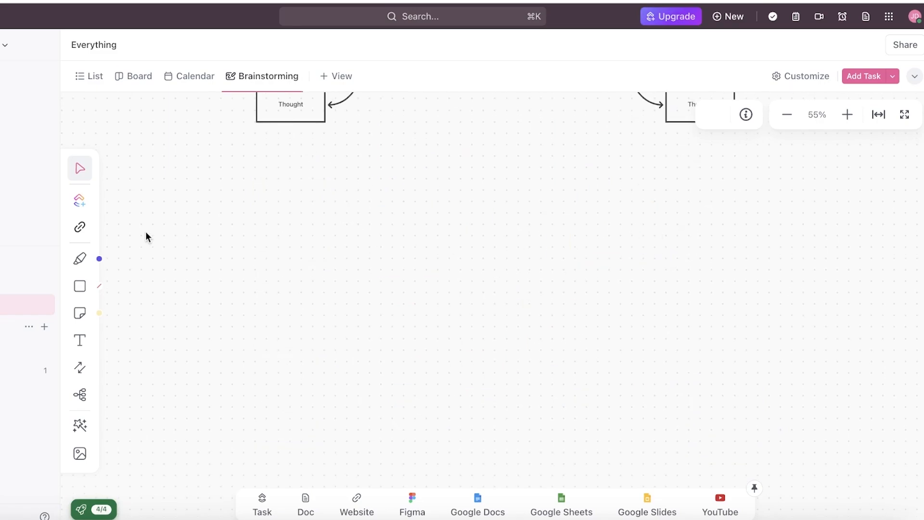
pyautogui.click(80, 259)
pyautogui.moveTo(222, 327); pyautogui.dragTo(242, 278)
pyautogui.moveTo(309, 215)
pyautogui.mouseDown()
pyautogui.moveTo(528, 289)
pyautogui.moveTo(200, 258)
pyautogui.moveTo(654, 351)
pyautogui.moveTo(238, 278)
pyautogui.moveTo(108, 303)
pyautogui.moveTo(74, 289)
pyautogui.mouseUp()
# Add a square shape to the canvas area below the concept map, over the pen strokes
pyautogui.click(80, 286)
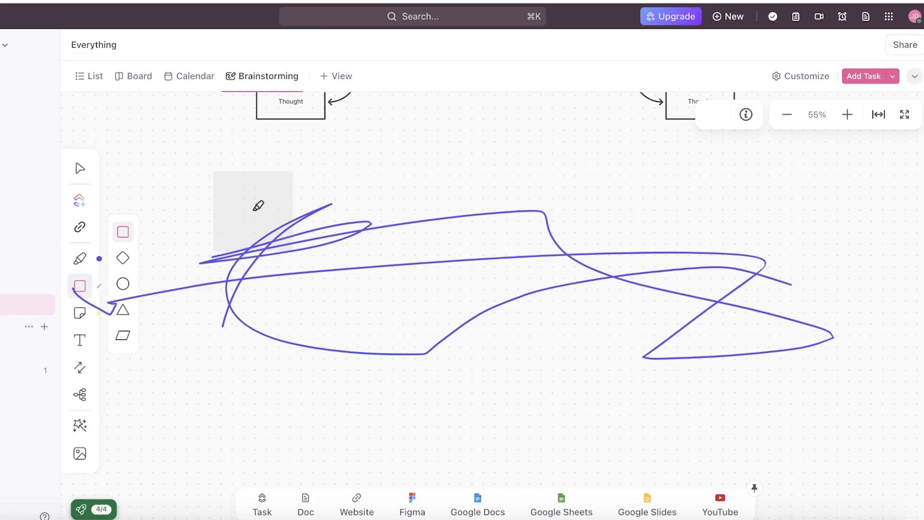
pyautogui.click(480, 314)
pyautogui.click(481, 315)
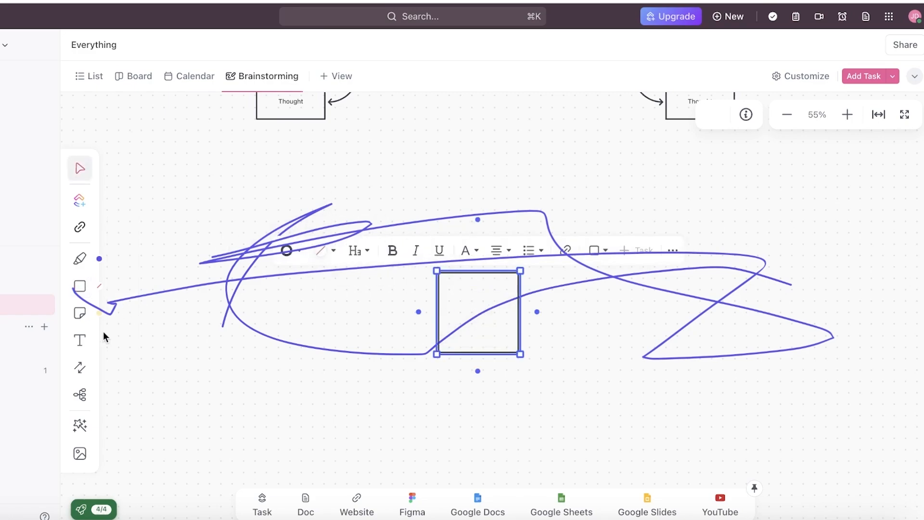
# Browse the Whiteboards Template Library without choosing a template, and look back over the concept map and the drawings below it
pyautogui.click(80, 340)
pyautogui.click(80, 425)
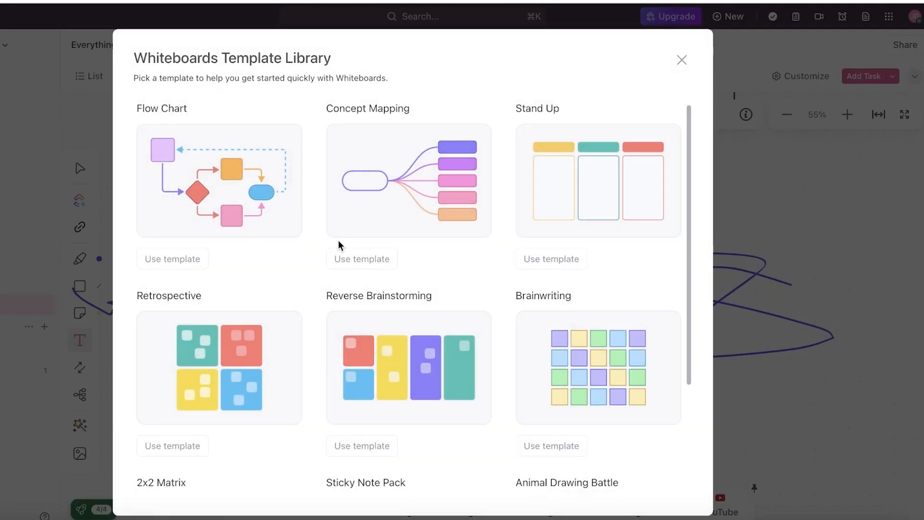
pyautogui.scroll(-3, 338, 245)
pyautogui.click(681, 61)
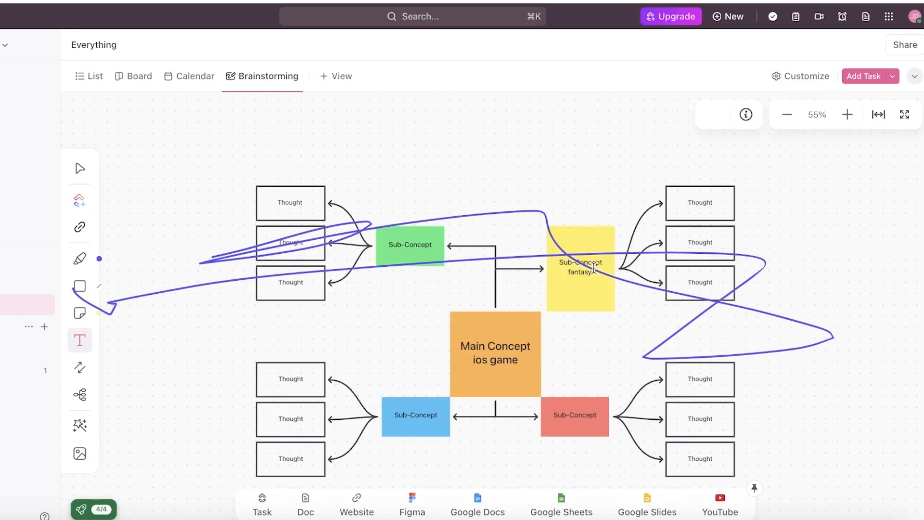
pyautogui.scroll(7, 580, 331)
pyautogui.scroll(-15, 575, 332)
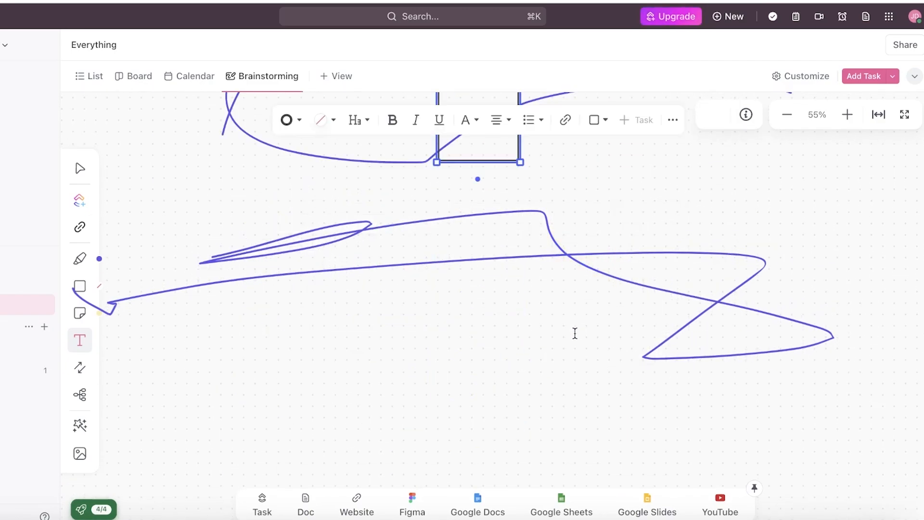
pyautogui.click(575, 333)
pyautogui.scroll(10, 554, 289)
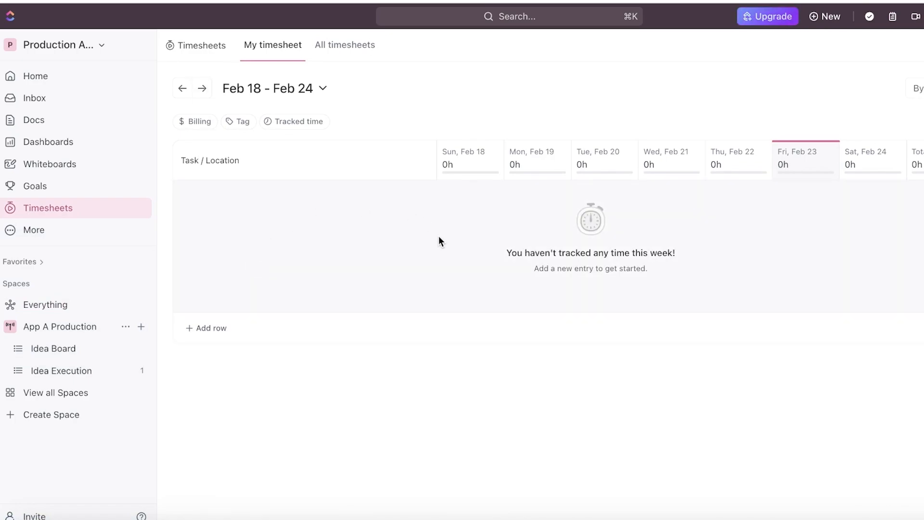
# Review the timesheet's billing filter options and its By Task and All Entries layouts, and open the timesheets of all members
pyautogui.click(181, 122)
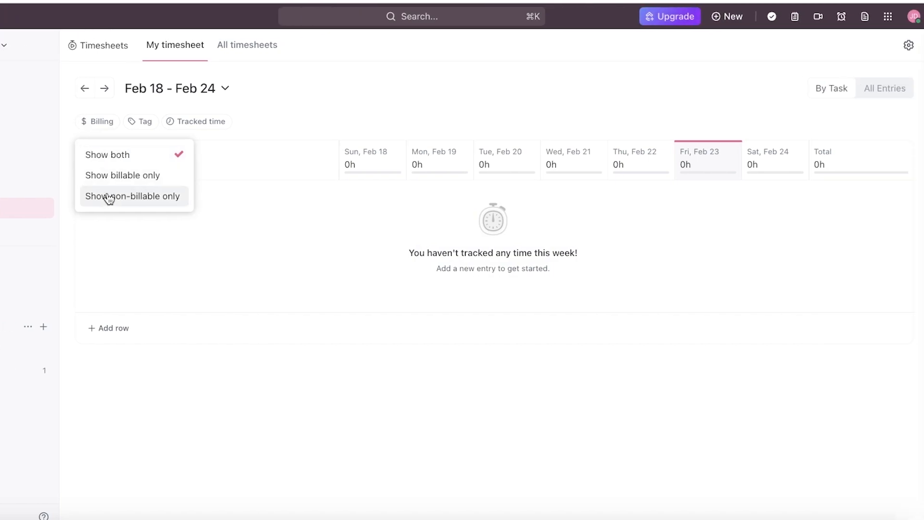
pyautogui.click(836, 94)
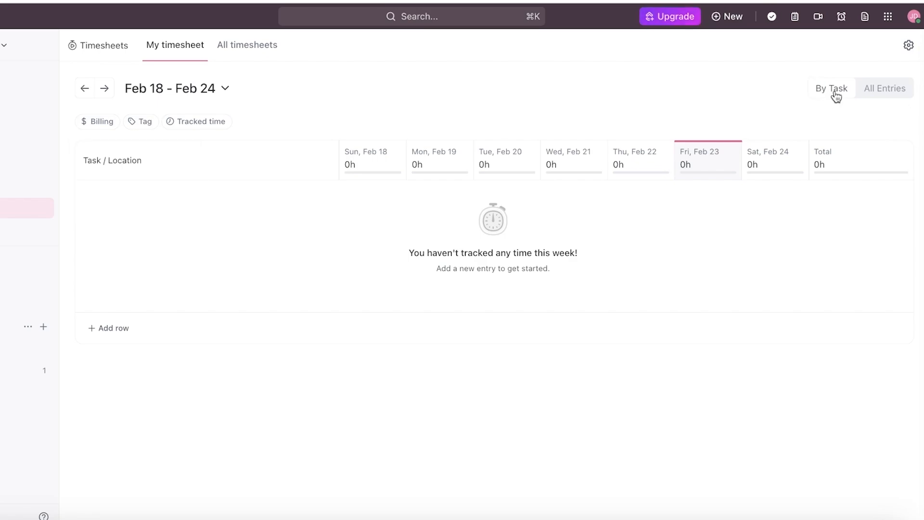
pyautogui.click(899, 89)
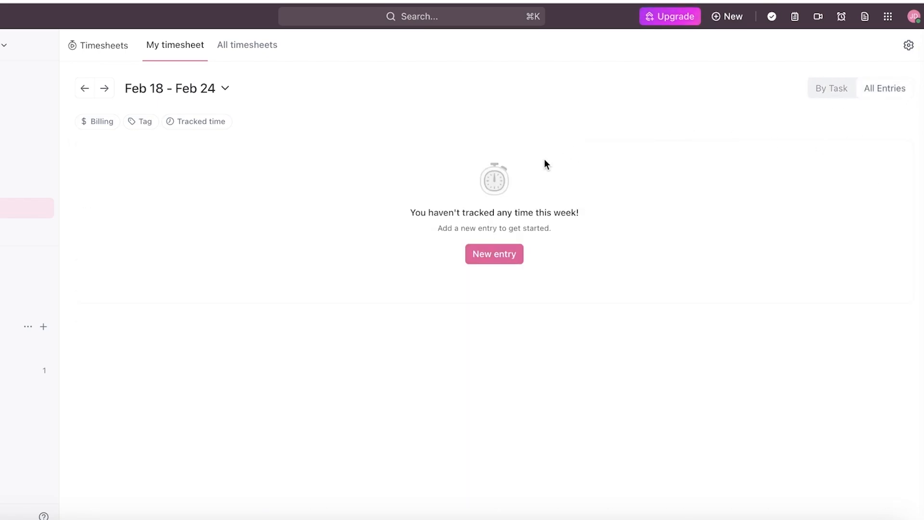
pyautogui.click(256, 44)
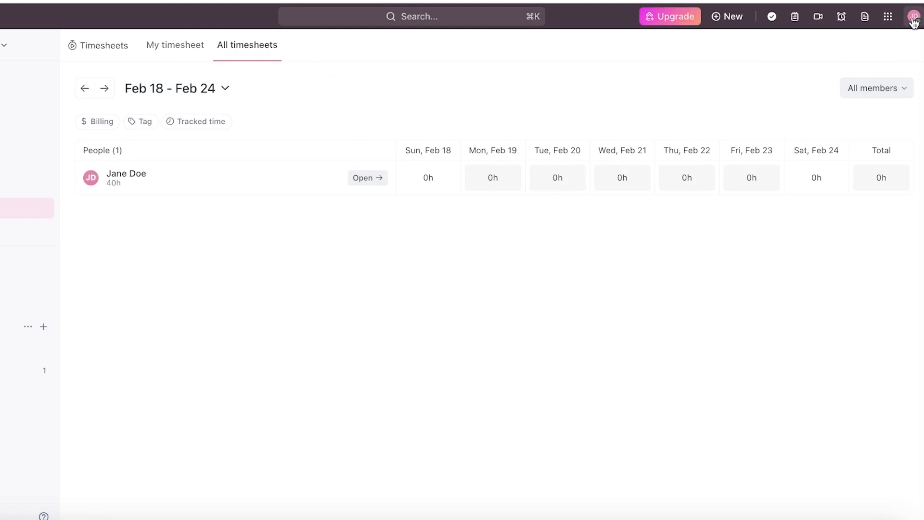
# Pin the Track Time shortcut to the quick-access bar and open the time tracker
pyautogui.click(889, 18)
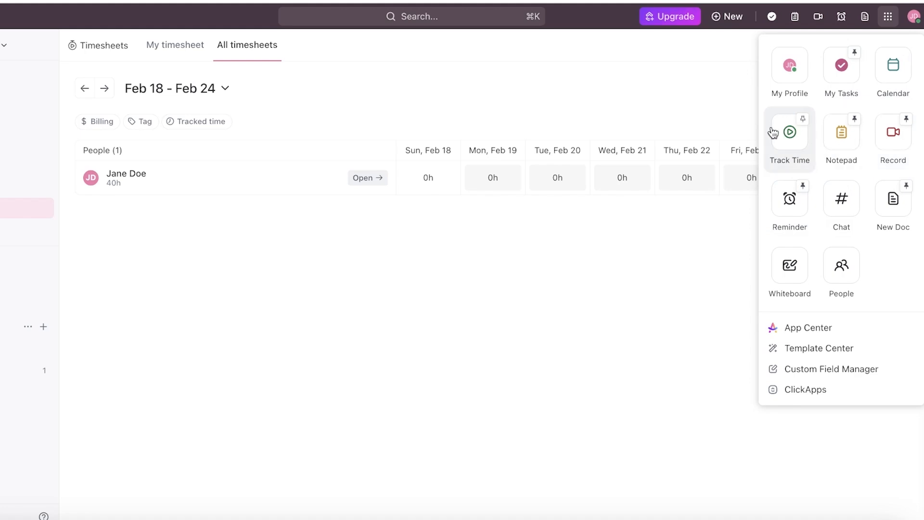
pyautogui.click(802, 121)
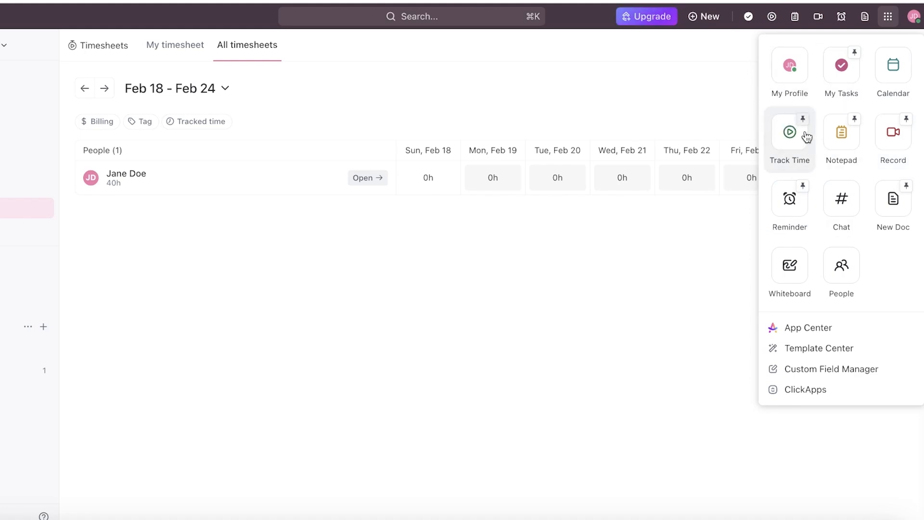
pyautogui.click(774, 18)
pyautogui.click(773, 18)
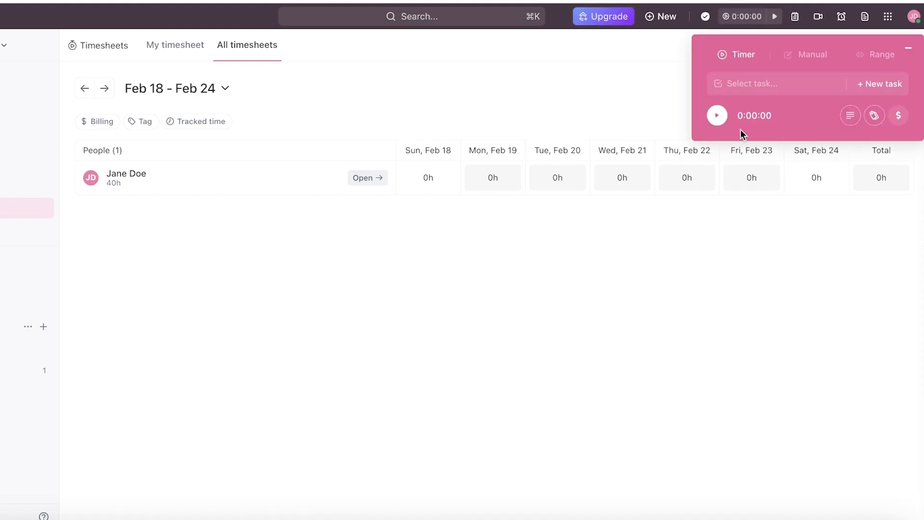
# Assign the time tracker to the recent task "Use pink buttons in the App A female character version" and close the tracker
pyautogui.click(901, 117)
pyautogui.click(874, 117)
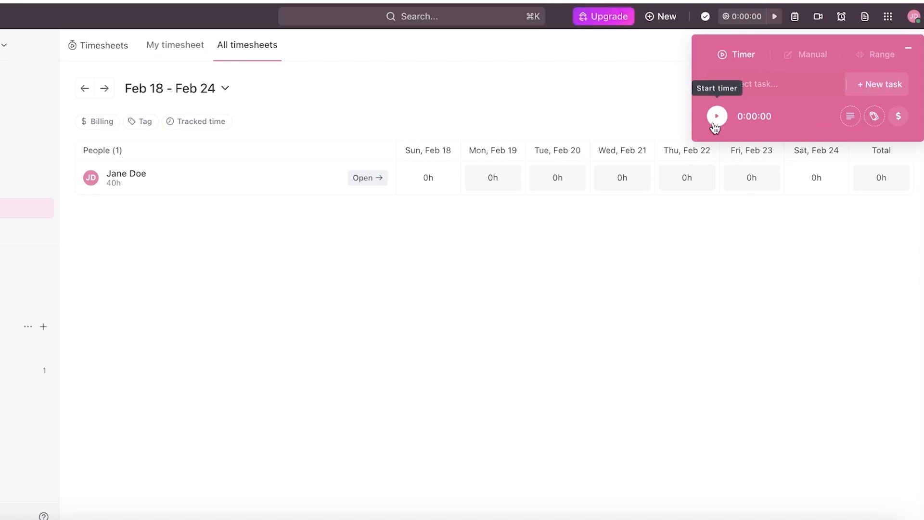
pyautogui.click(806, 83)
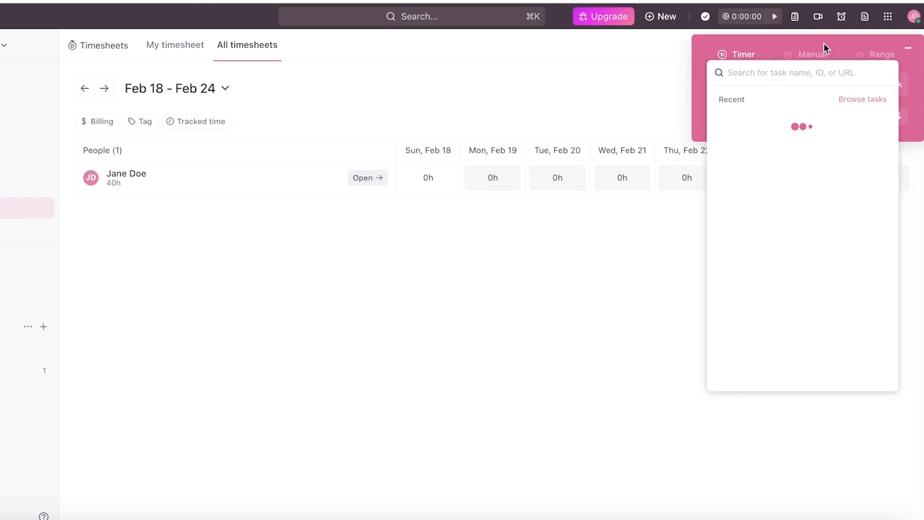
pyautogui.click(811, 121)
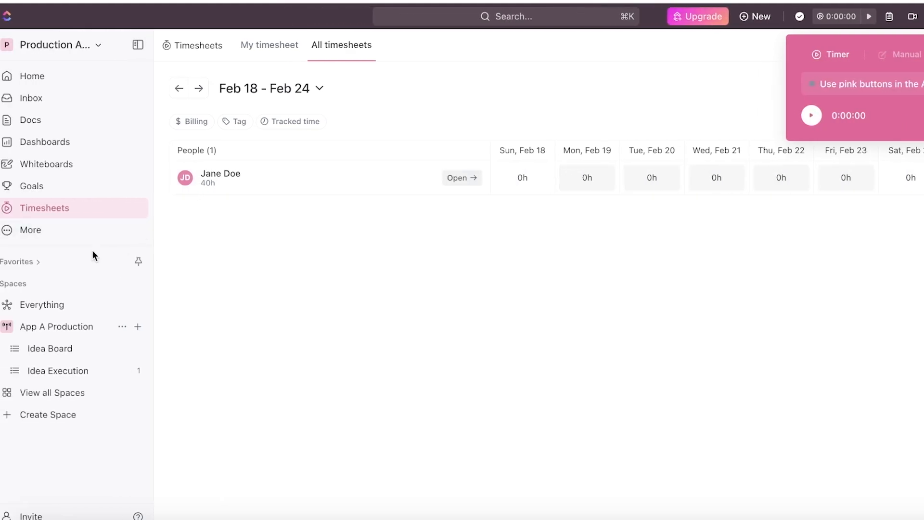
pyautogui.press('Escape')
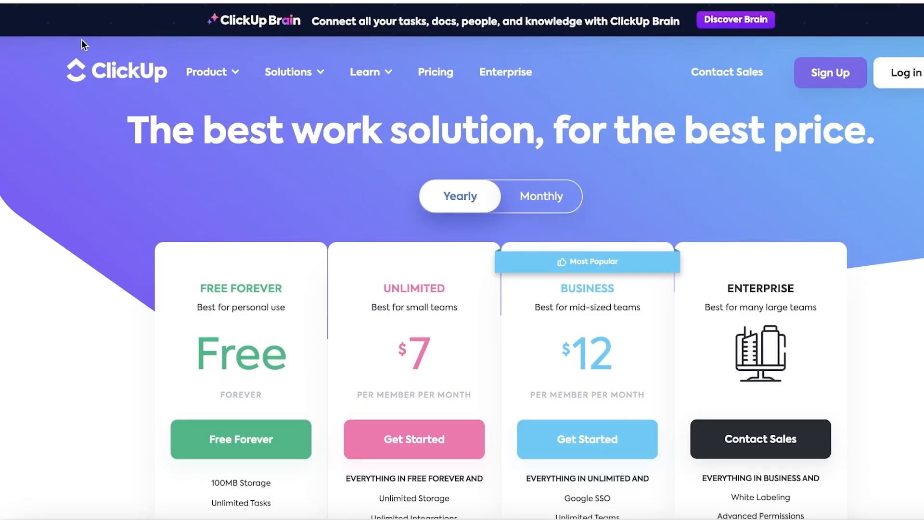
# Compare the prices and included features of the Free Forever, Unlimited, Business and Enterprise plans on the ClickUp pricing page
pyautogui.scroll(-4, 189, 148)
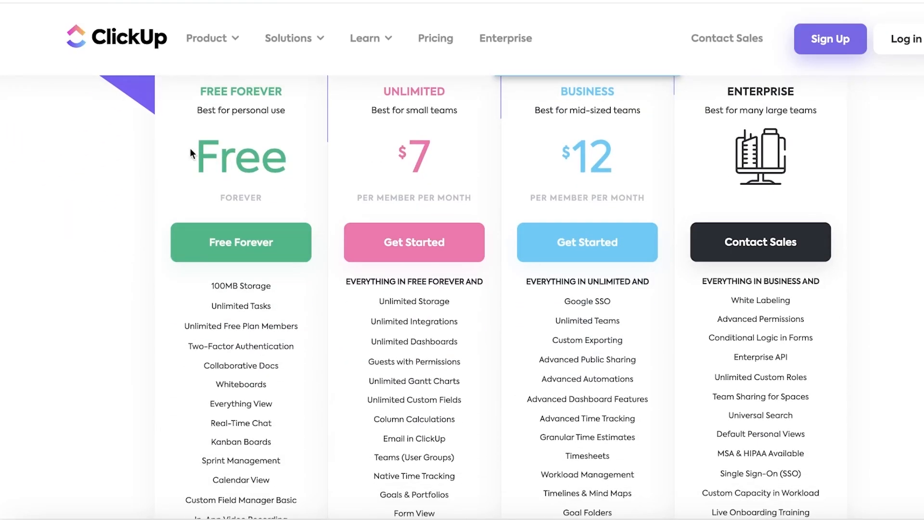
pyautogui.scroll(-8, 198, 399)
pyautogui.scroll(9, 198, 399)
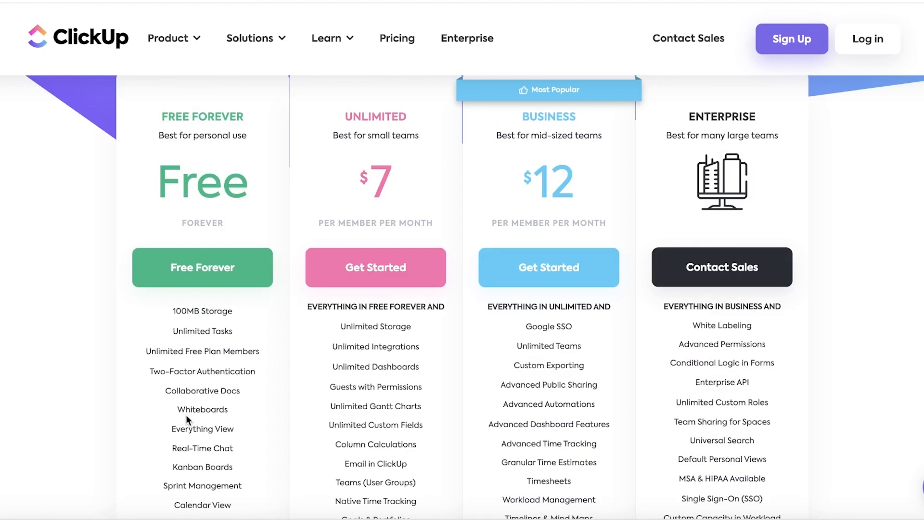
pyautogui.scroll(-3, 187, 416)
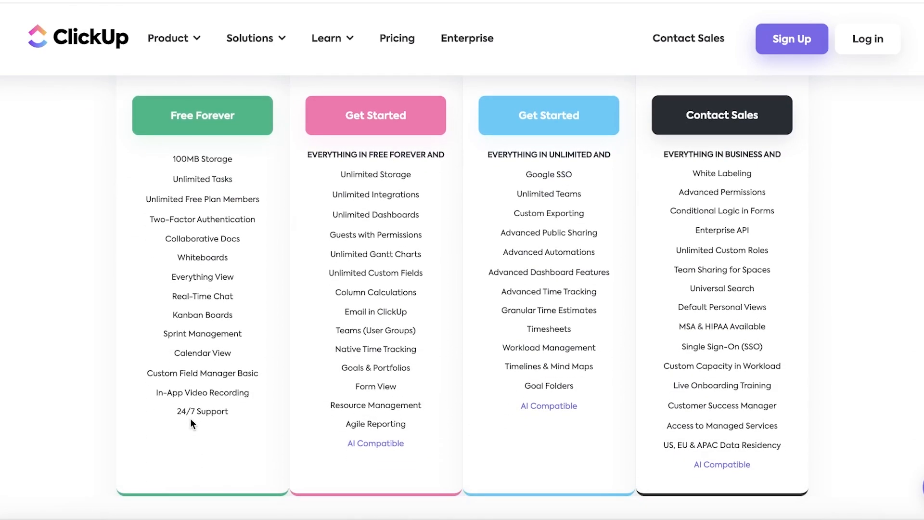
pyautogui.scroll(4, 189, 417)
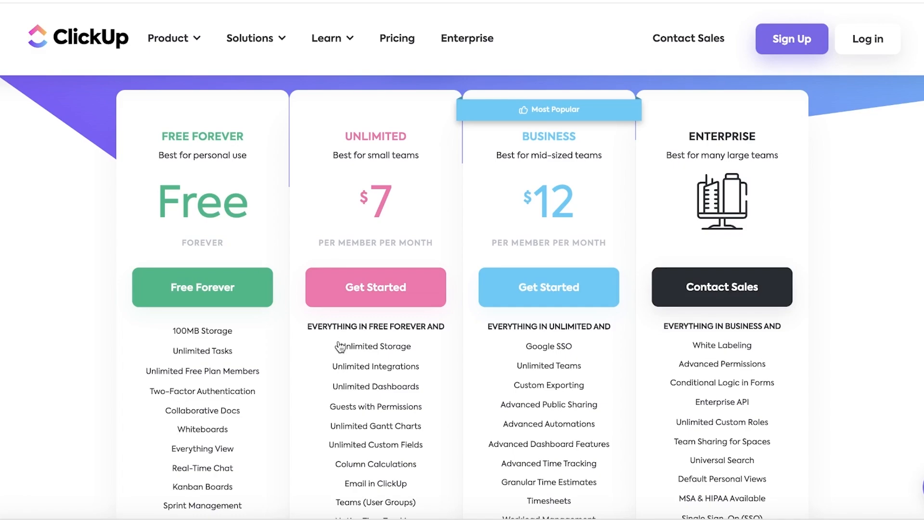
pyautogui.scroll(-1, 335, 345)
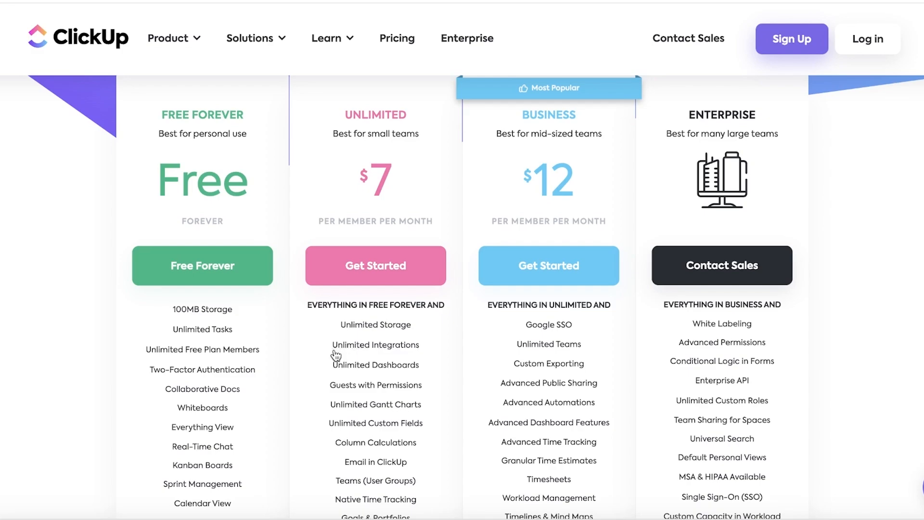
pyautogui.scroll(3, 337, 337)
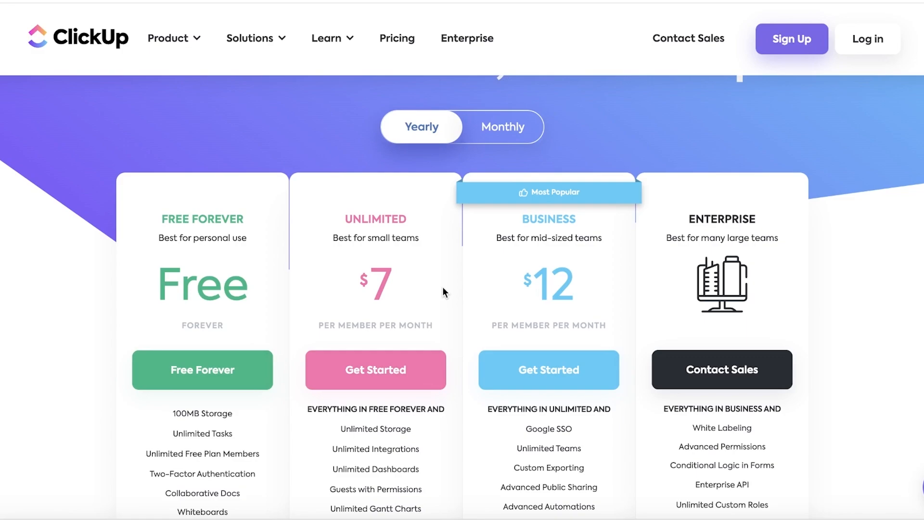
pyautogui.scroll(-1, 443, 288)
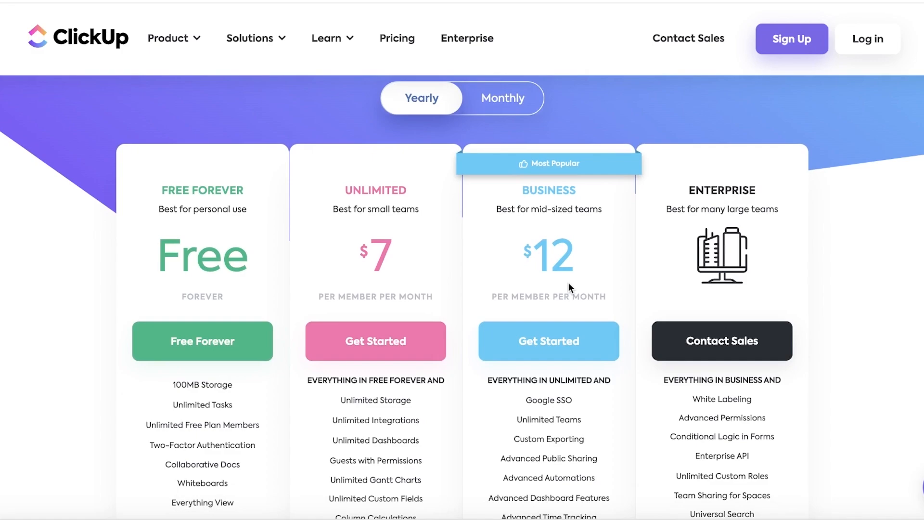
pyautogui.scroll(-5, 578, 287)
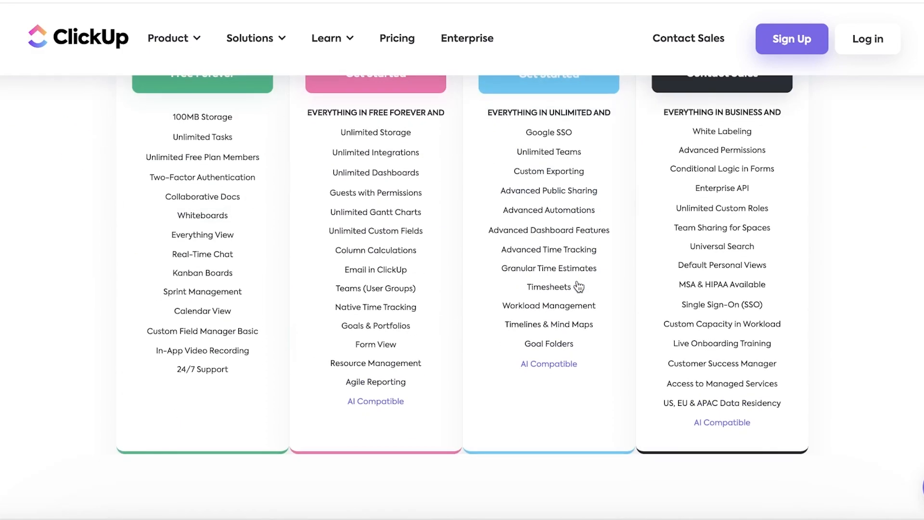
pyautogui.scroll(3, 589, 291)
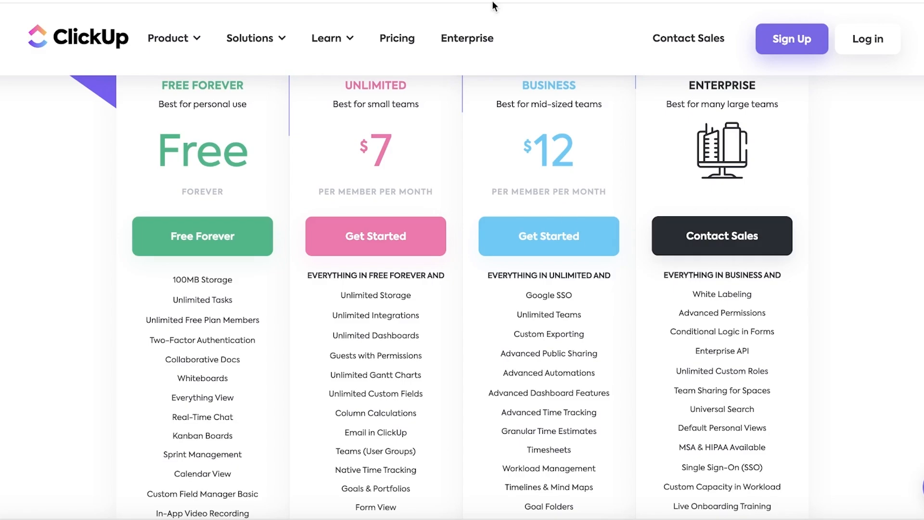
pyautogui.scroll(-2, 526, 212)
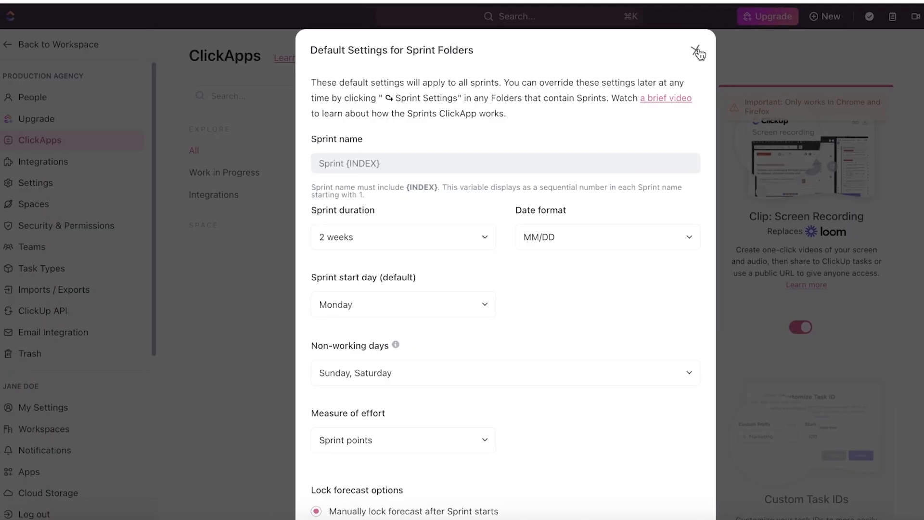
# Close the default sprint folder settings, and from the Home page check the workspace switcher without changing workspace
pyautogui.click(699, 47)
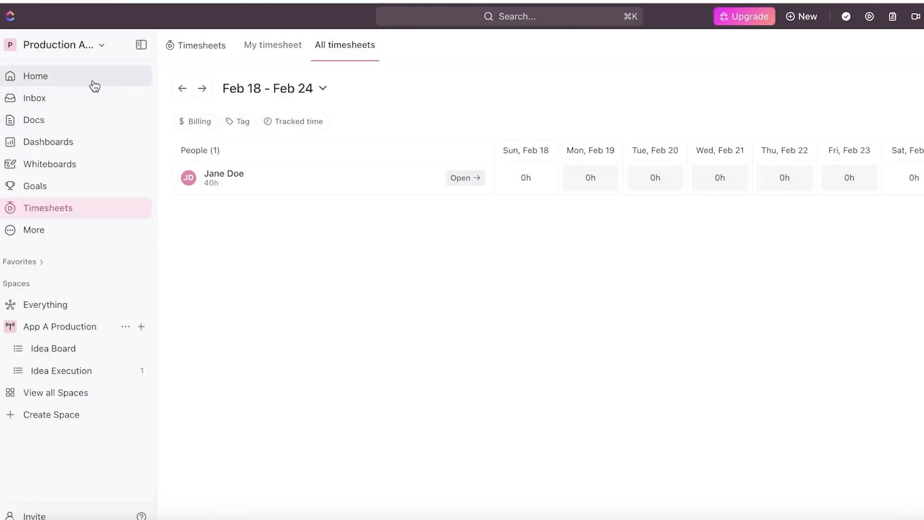
pyautogui.click(90, 78)
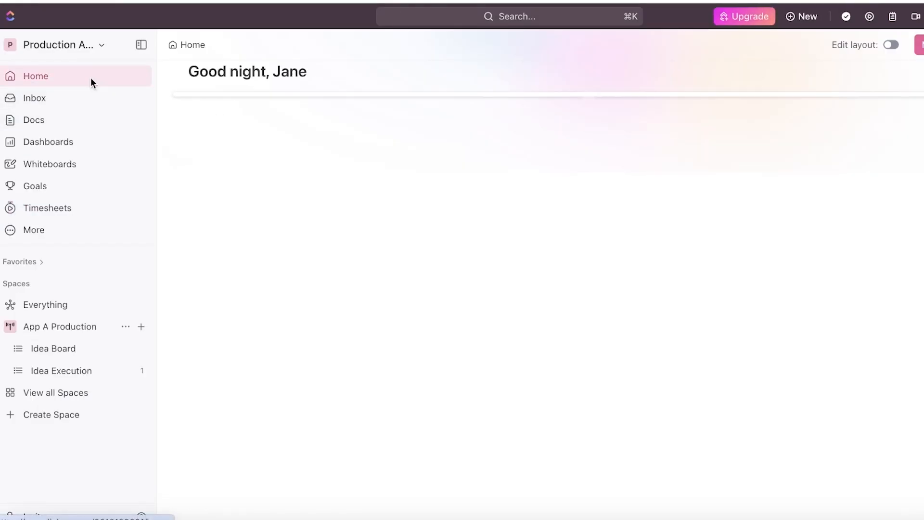
pyautogui.click(77, 47)
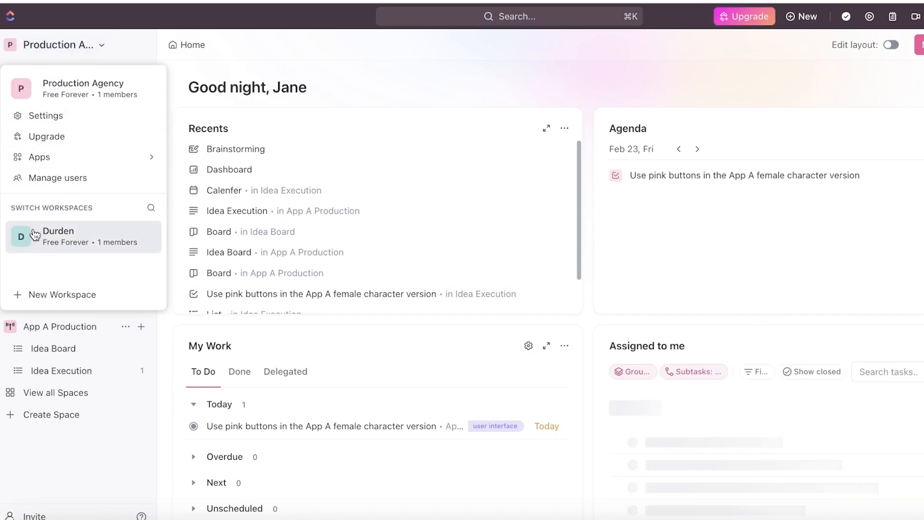
pyautogui.click(603, 88)
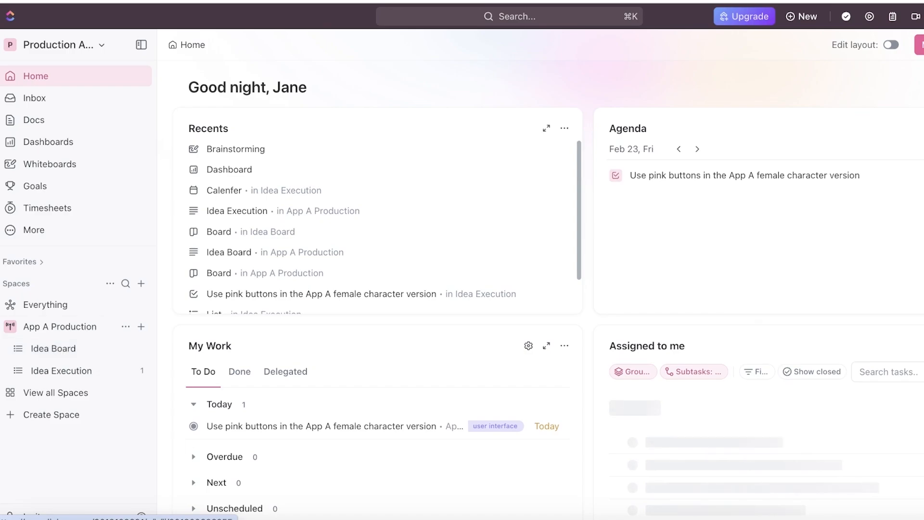
# View the Idea Board list's board, and open the Idea Execution list's calendar
pyautogui.click(44, 348)
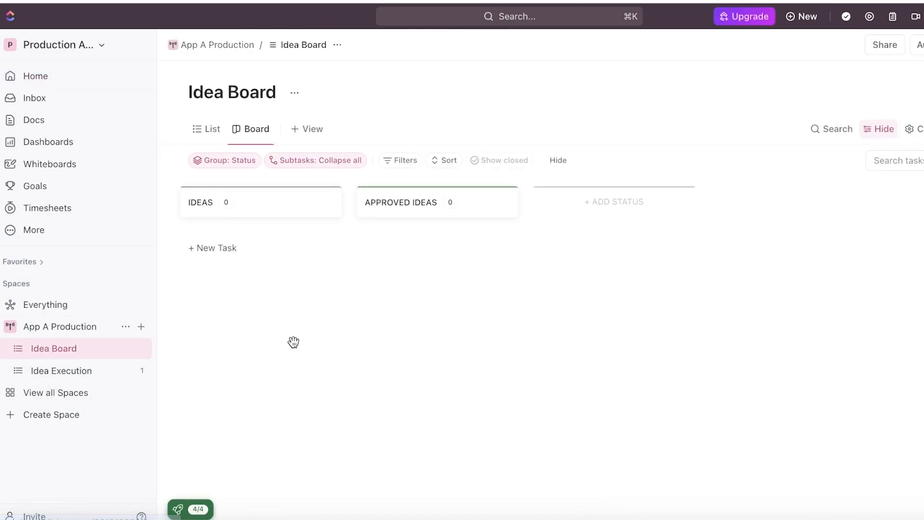
pyautogui.click(79, 370)
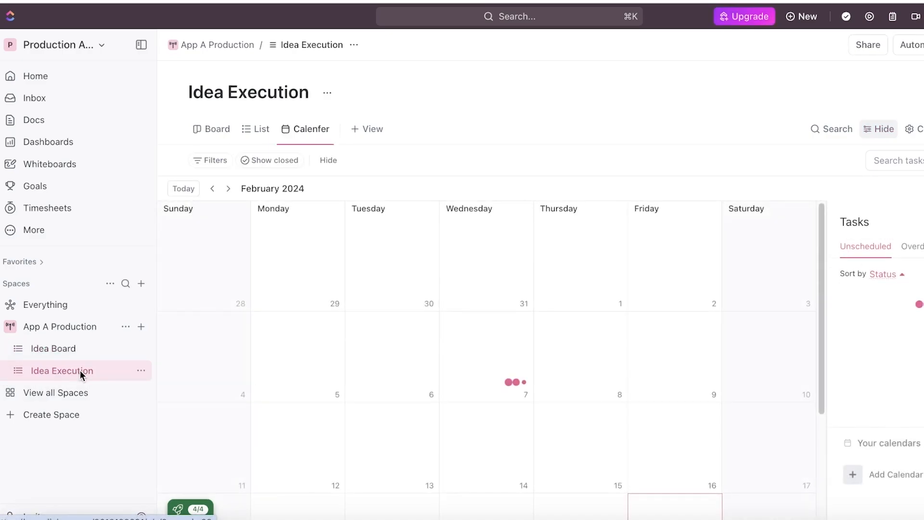